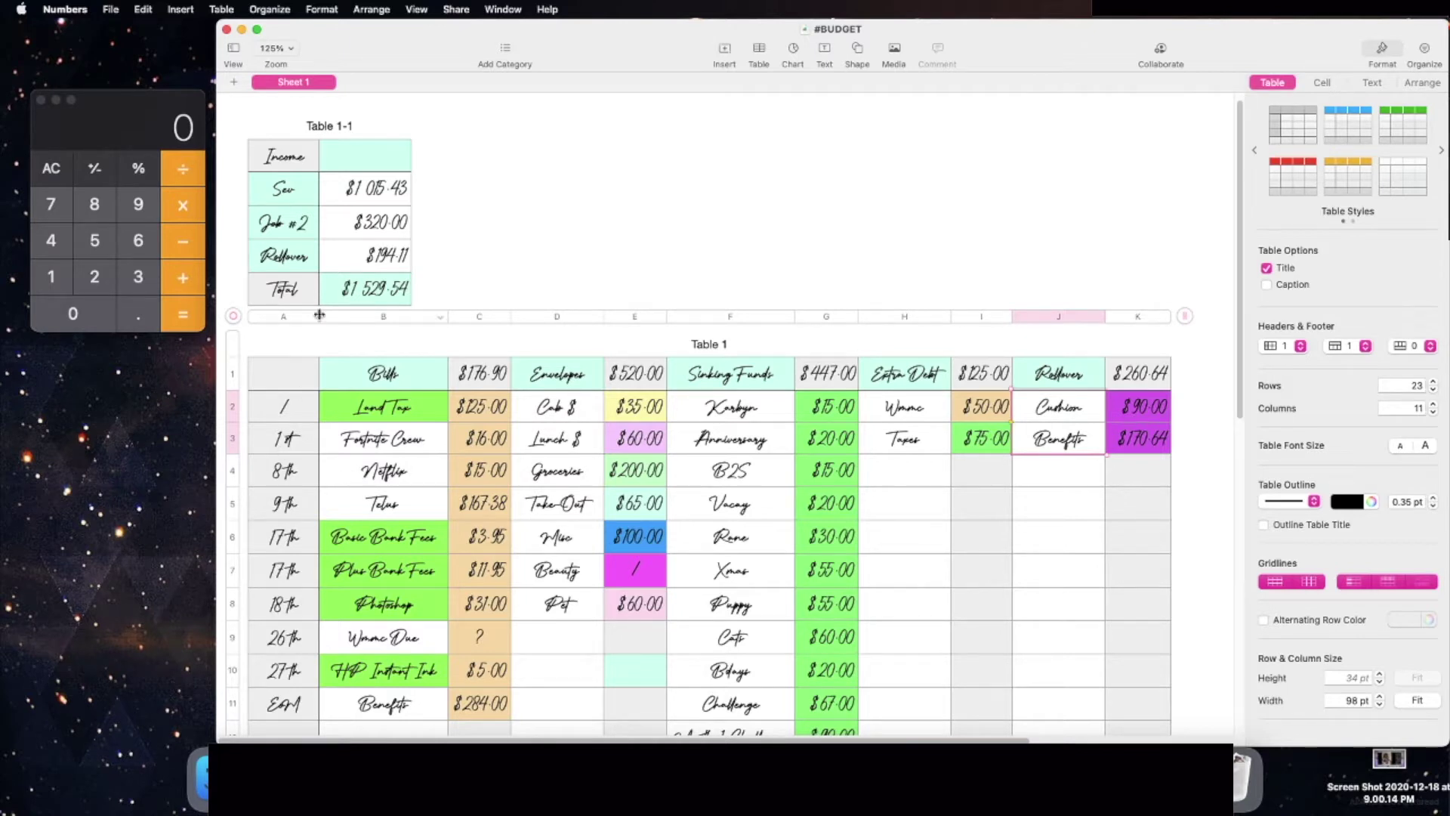
# Step: Clear the amounts of all three income entries and the total in Table 1-1
pyautogui.click(350, 204)
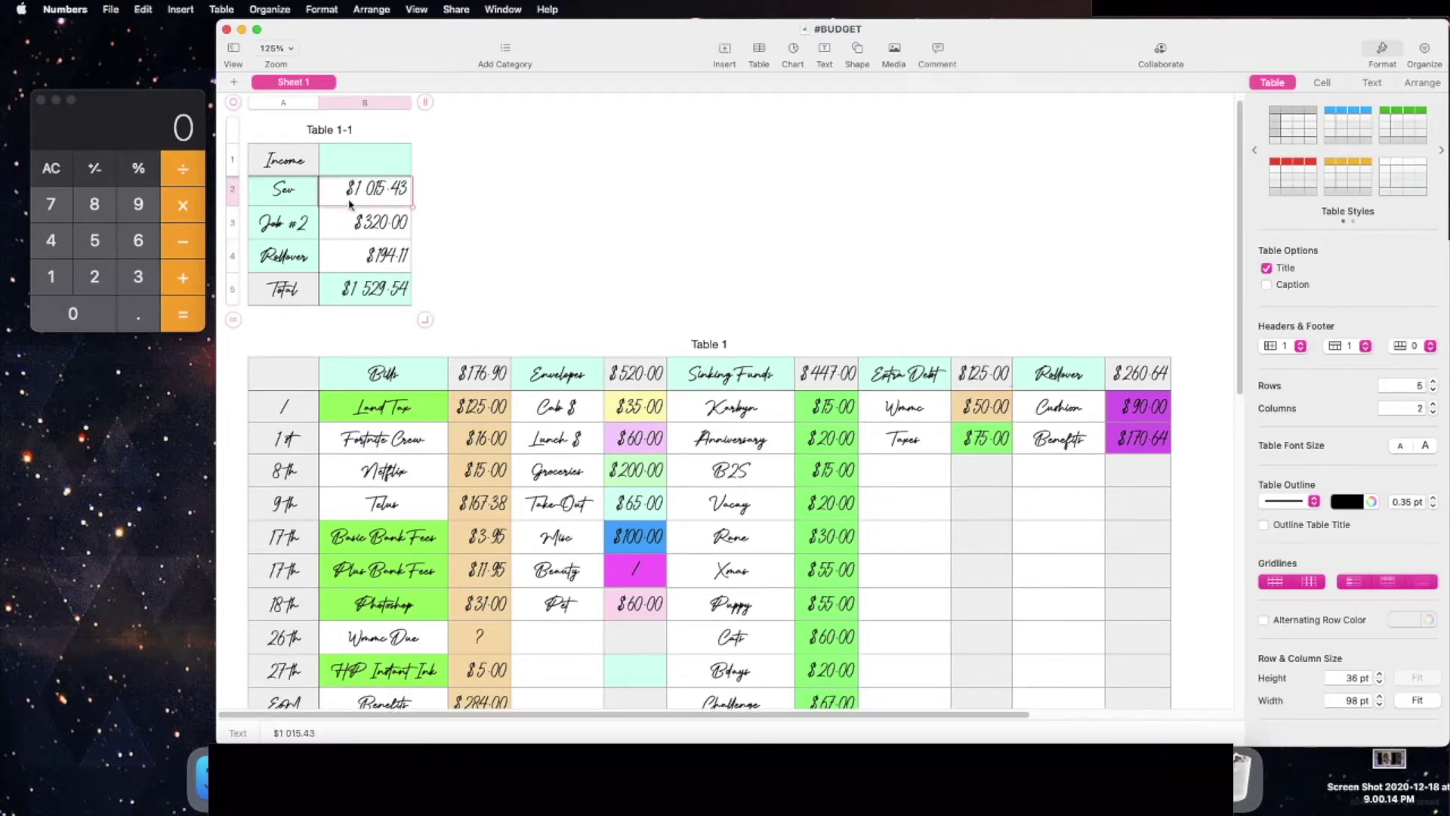
pyautogui.press('BackSpace')
pyautogui.click(351, 227)
pyautogui.press('BackSpace')
pyautogui.click(349, 269)
pyautogui.press('BackSpace')
pyautogui.click(352, 301)
pyautogui.press('BackSpace')
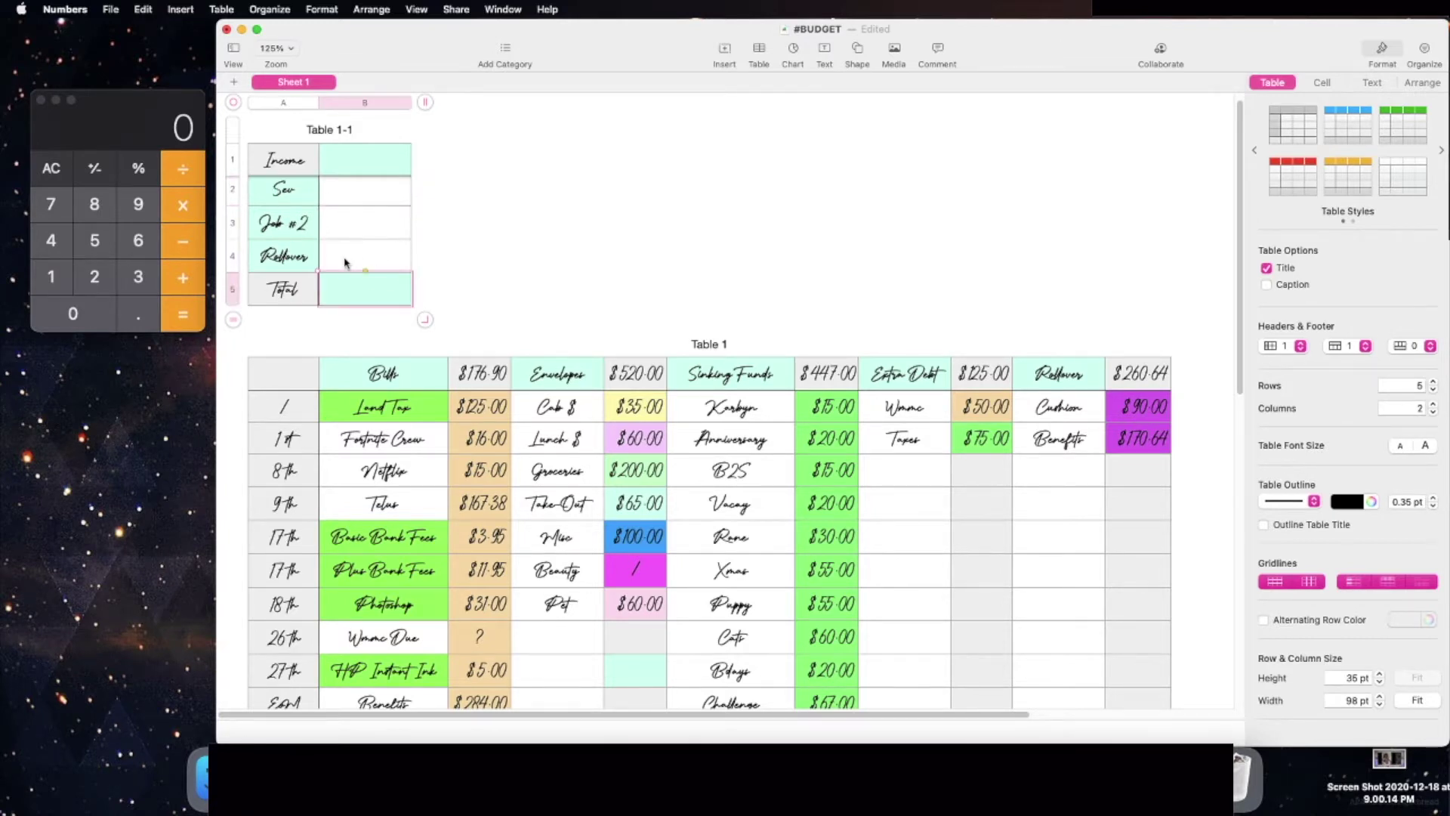
# Step: Clear the total beside the Bills heading in Table 1
pyautogui.scroll(1, 345, 262)
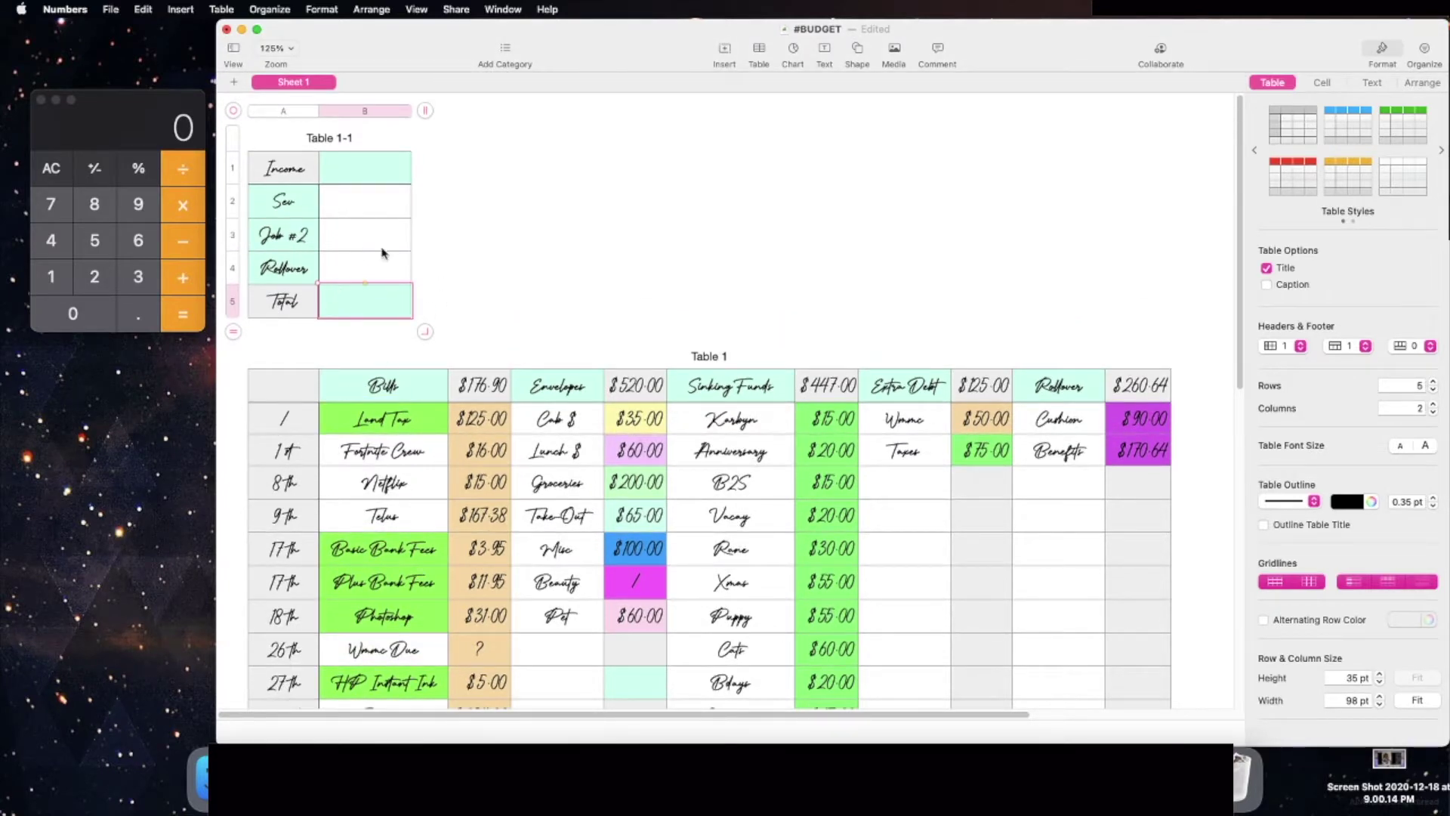
pyautogui.scroll(-3, 343, 401)
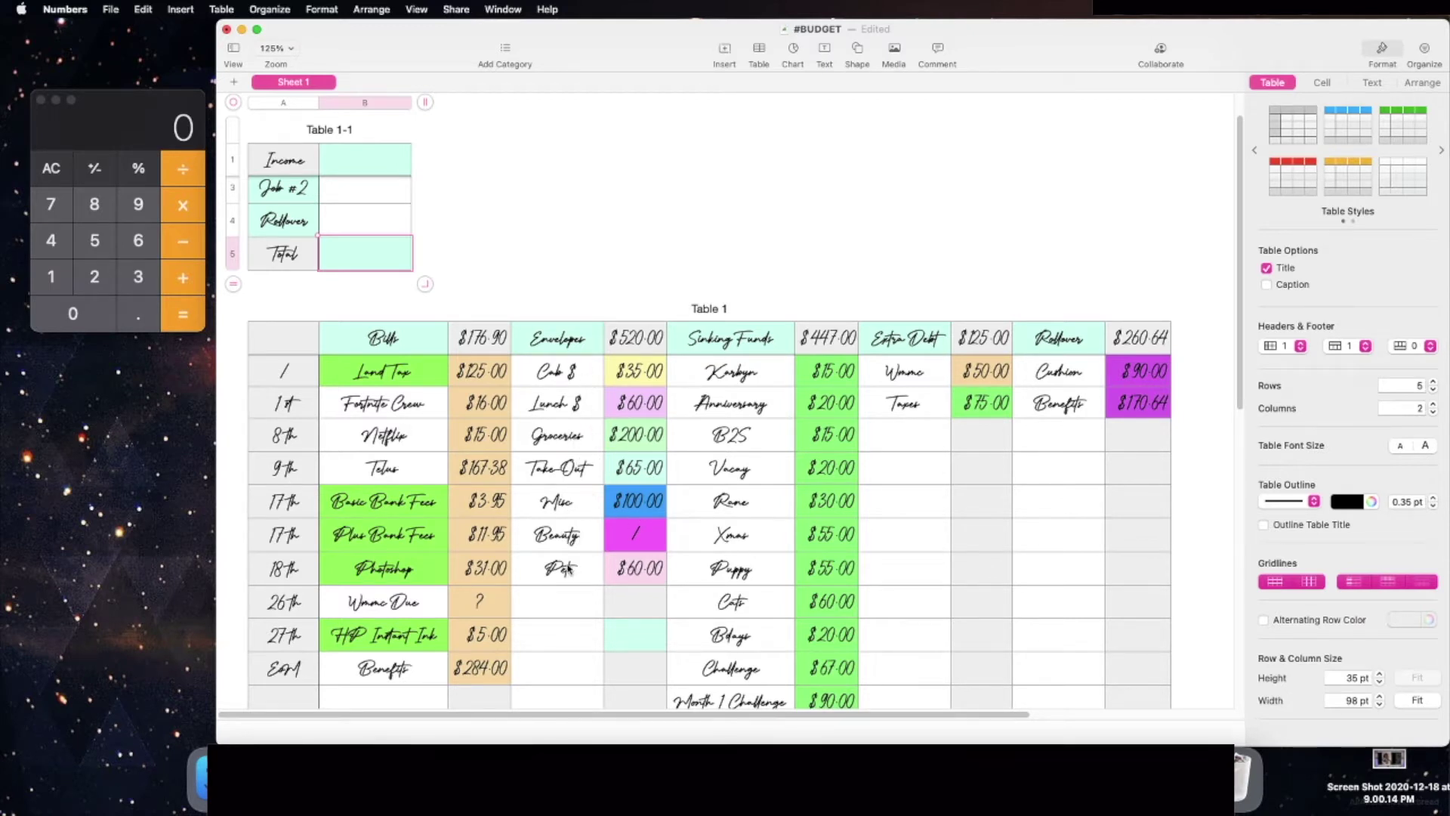
pyautogui.press('super+z')
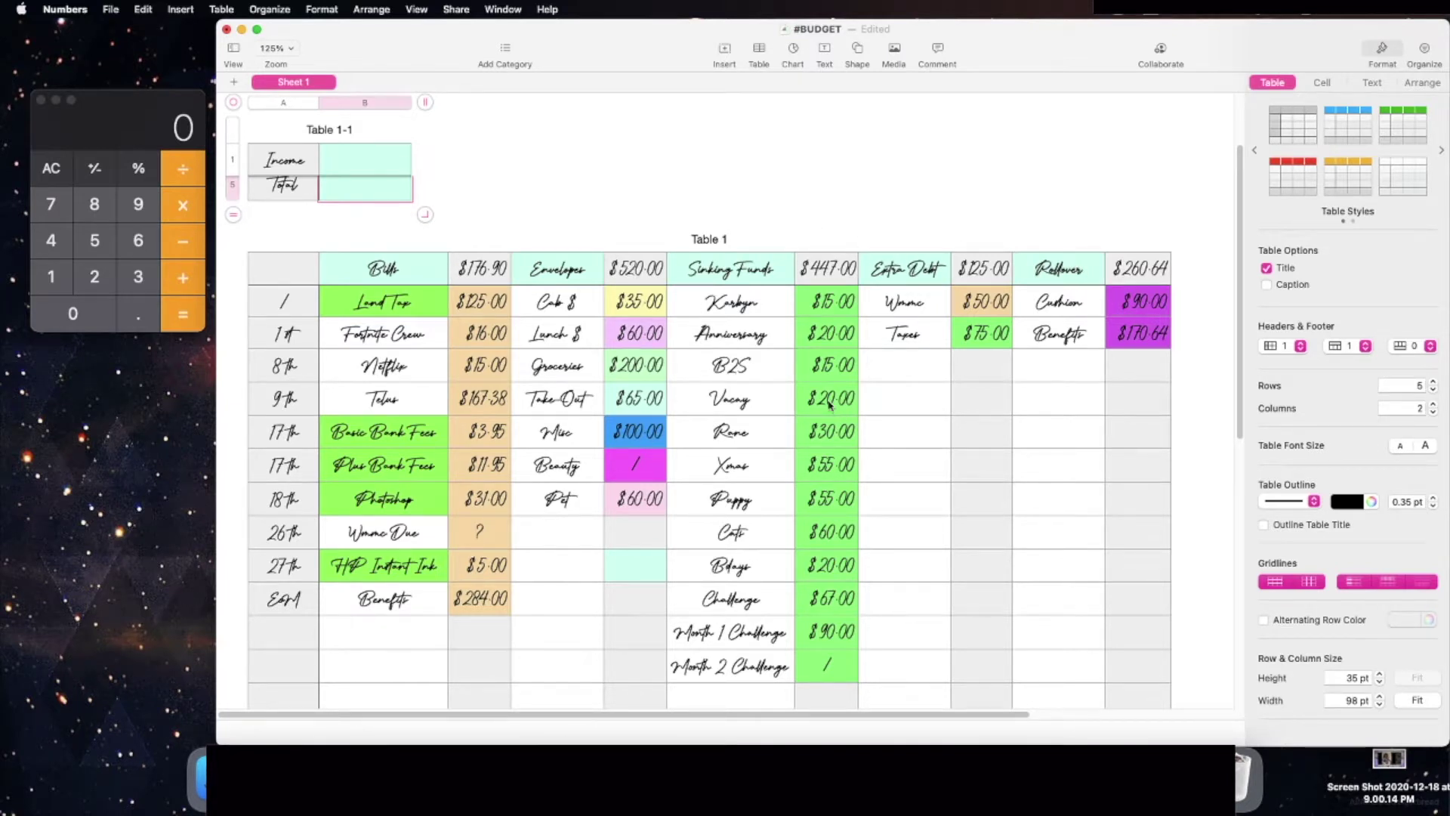
pyautogui.click(476, 272)
pyautogui.press('Delete')
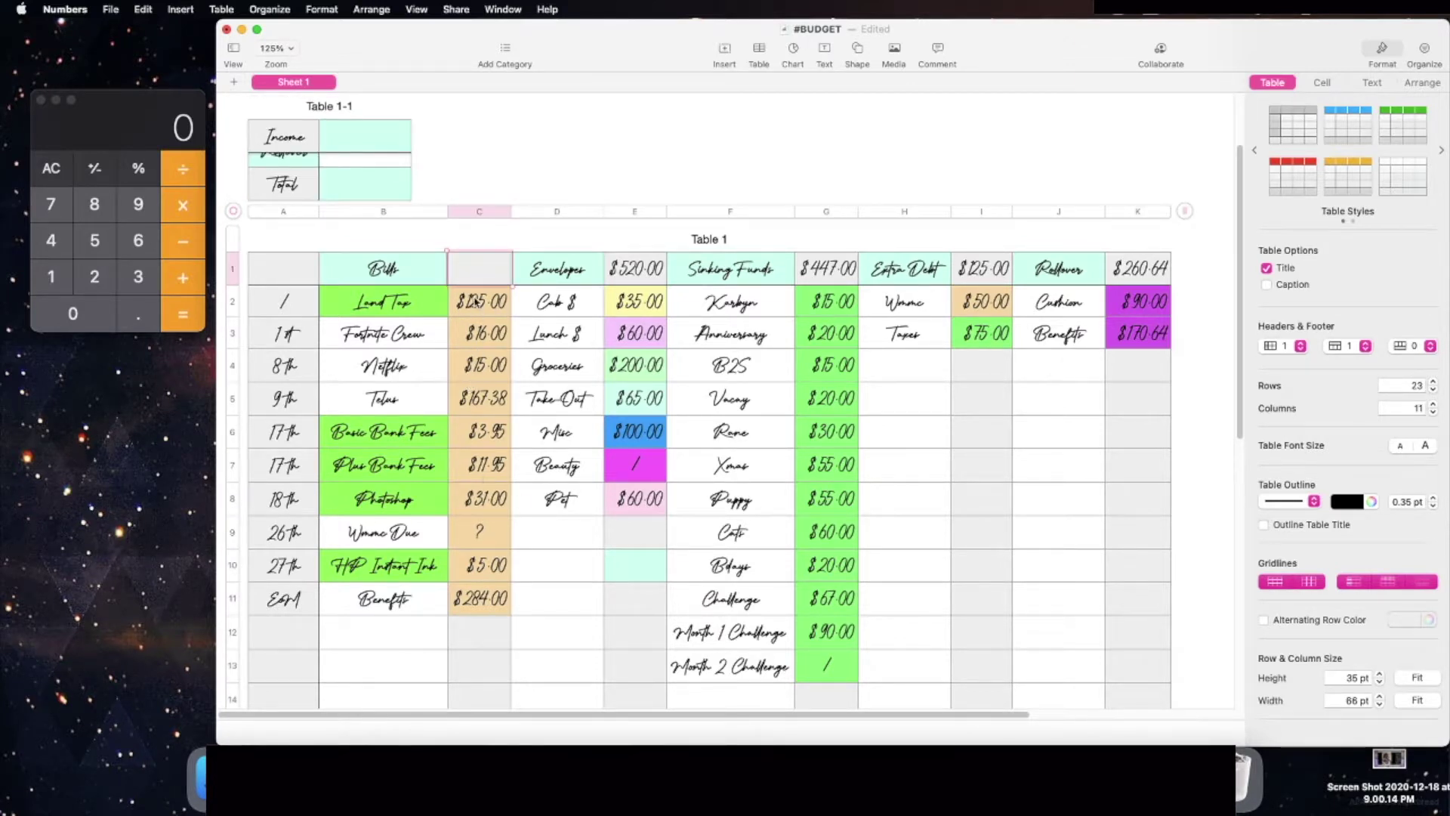
# Step: Clear the Envelopes total and every envelope amount from Cab $ through Pet
pyautogui.click(657, 281)
pyautogui.press('Delete')
pyautogui.click(635, 301)
pyautogui.press('Delete')
pyautogui.click(635, 333)
pyautogui.press('Delete')
pyautogui.click(635, 366)
pyautogui.press('Delete')
pyautogui.click(635, 398)
pyautogui.press('Delete')
pyautogui.press('Delete')
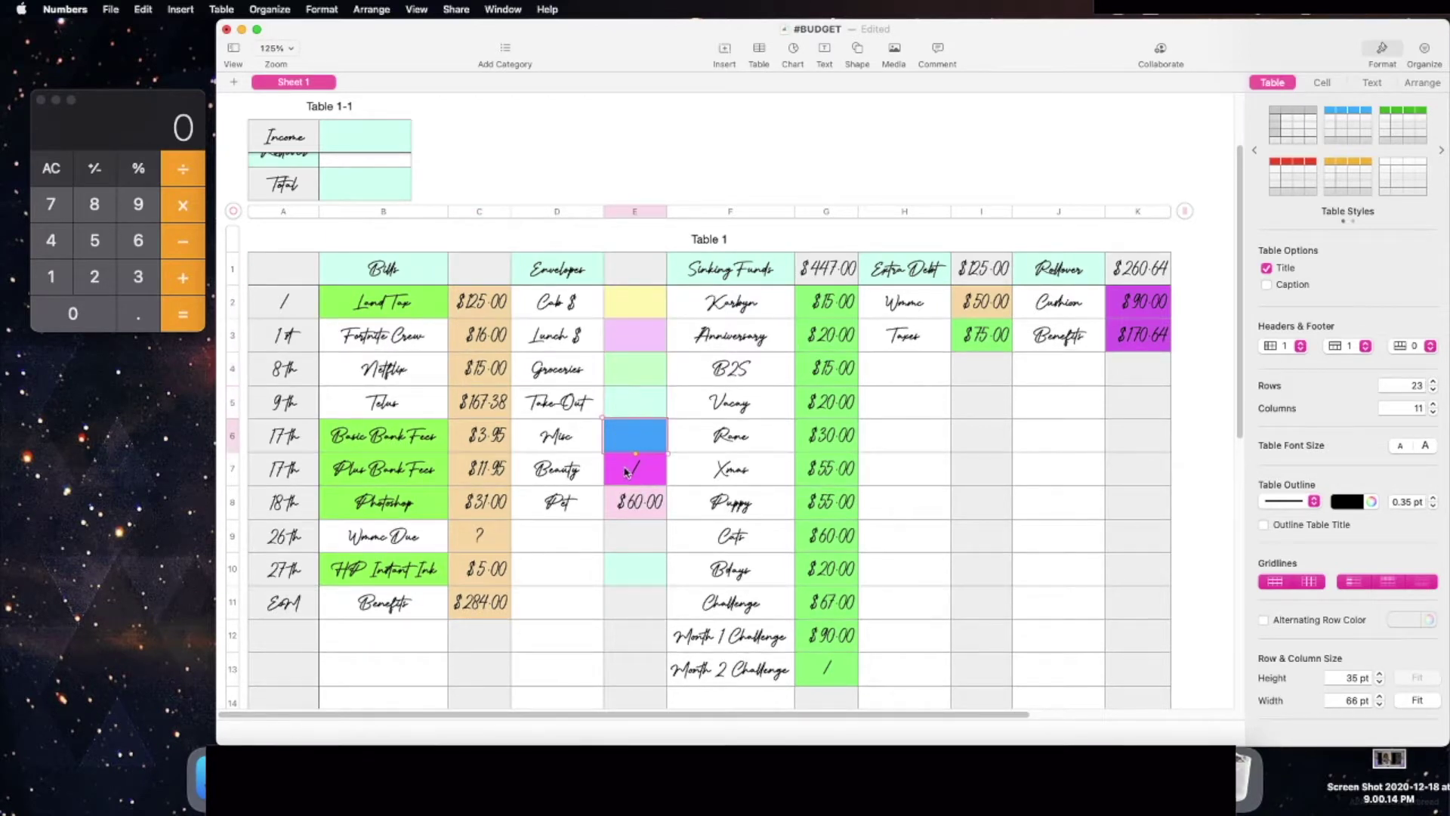
pyautogui.click(635, 468)
pyautogui.press('Delete')
pyautogui.click(635, 502)
pyautogui.press('Delete')
# Step: Clear the Sinking Funds total and all fund amounts down to Month 2 Challenge
pyautogui.click(838, 278)
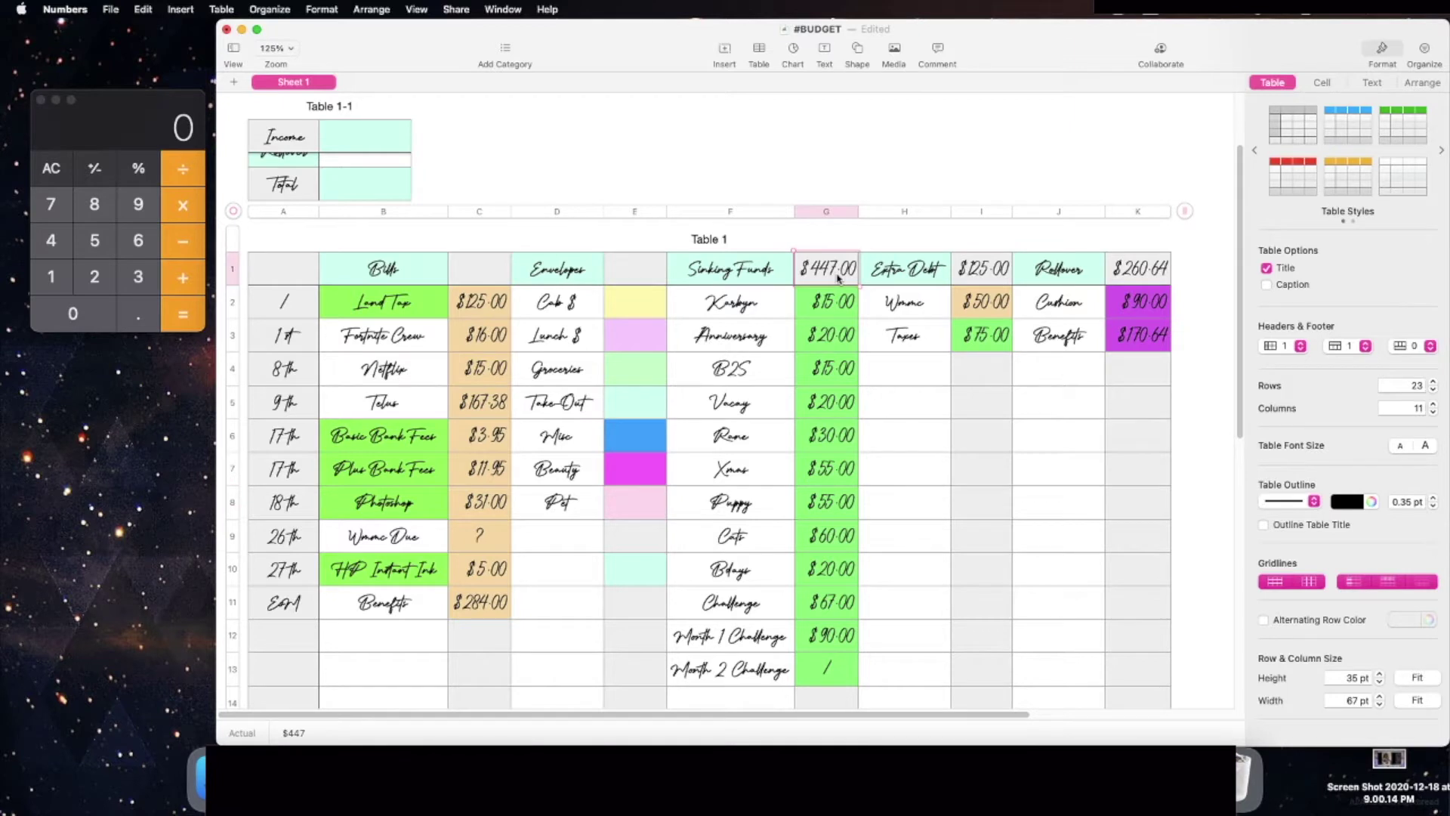
pyautogui.press('Delete')
pyautogui.press('Down')
pyautogui.press('Delete')
pyautogui.press('Down')
pyautogui.press('Delete')
pyautogui.press('Down')
pyautogui.press('Delete')
pyautogui.press('Down')
pyautogui.press('Delete')
pyautogui.press('Down')
pyautogui.press('Delete')
pyautogui.press('Down')
pyautogui.press('Delete')
pyautogui.press('Down')
pyautogui.press('Delete')
pyautogui.press('Down')
pyautogui.press('Delete')
pyautogui.press('Down')
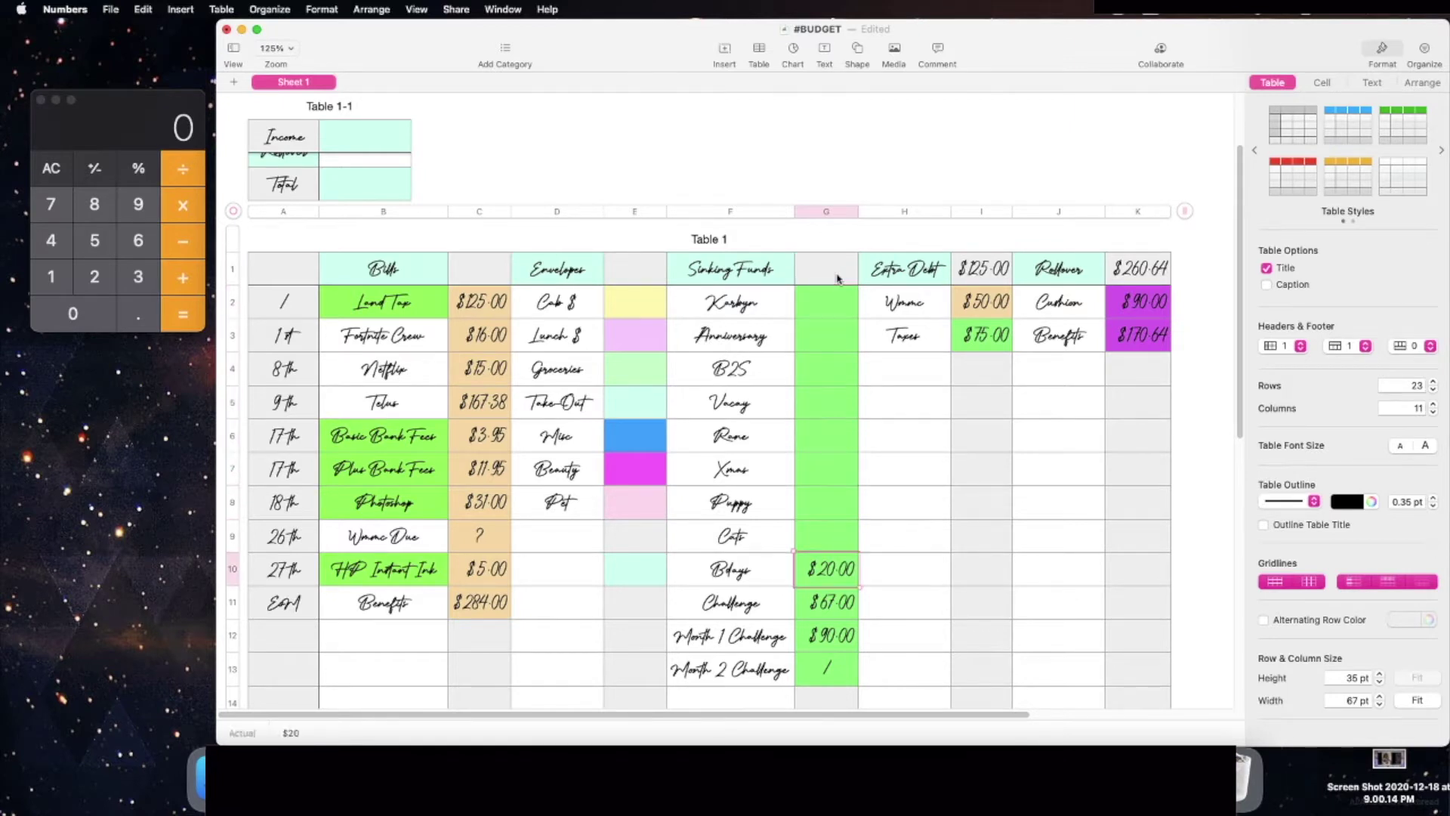
pyautogui.press('Delete')
pyautogui.press('Down')
pyautogui.press('Delete')
pyautogui.press('Down')
pyautogui.press('Delete')
pyautogui.press('Down')
pyautogui.press('Delete')
# Step: Clear the Extra Debt total and the two debt amounts beneath it
pyautogui.click(984, 275)
pyautogui.press('Delete')
pyautogui.press('Down')
pyautogui.press('Delete')
pyautogui.press('Down')
pyautogui.press('Delete')
# Step: Clear the Rollover total together with the Cushion and Benefits amounts in Table 1
pyautogui.press('Up')
pyautogui.press('Right')
pyautogui.press('Right')
pyautogui.press('Delete')
pyautogui.press('Up')
pyautogui.press('Delete')
pyautogui.press('Down')
pyautogui.press('Down')
pyautogui.press('Delete')
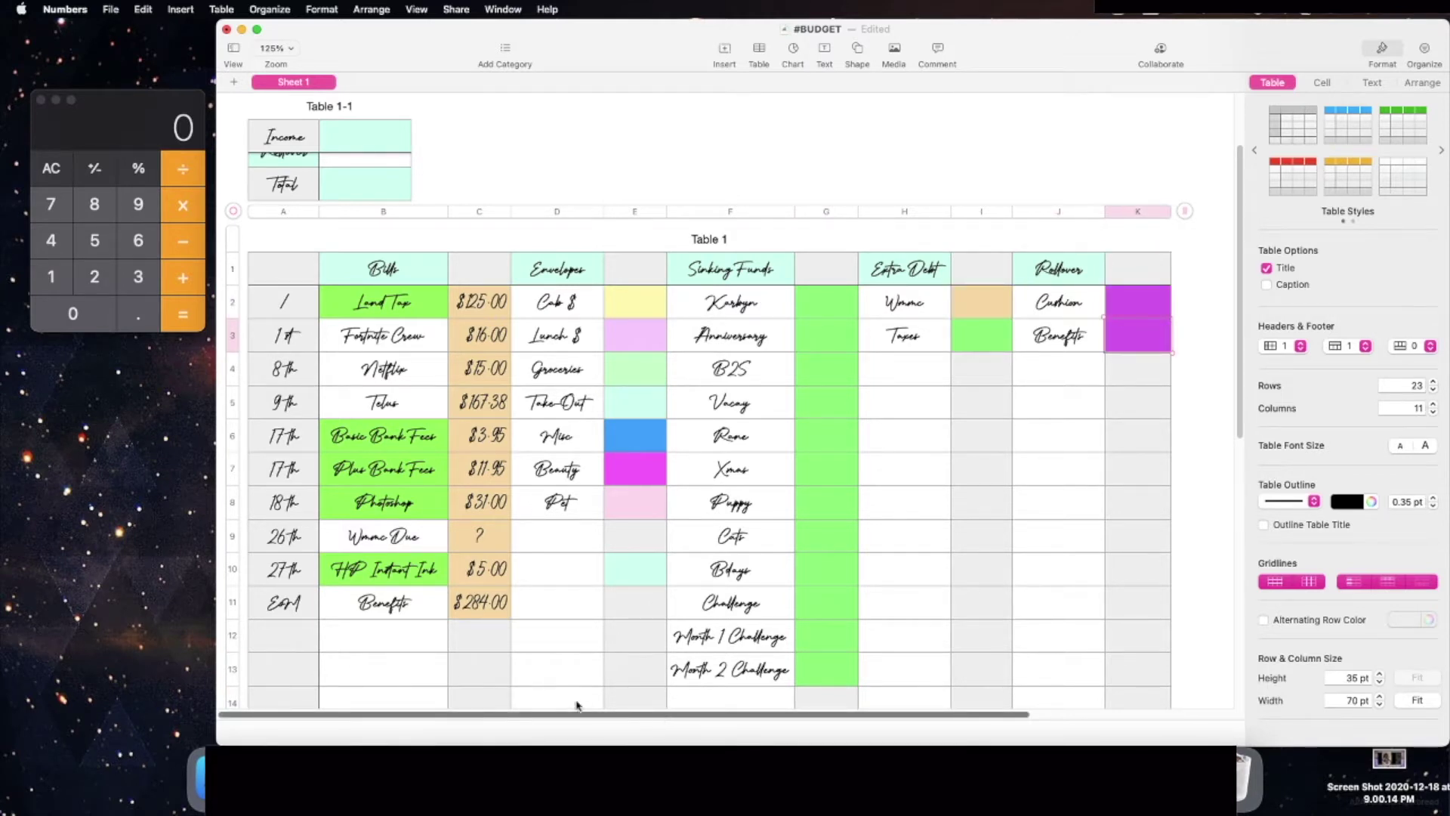
# Step: Set the Bills name cells from Telus through Benefits to No Fill
pyautogui.moveTo(322, 416); pyautogui.dragTo(398, 599)
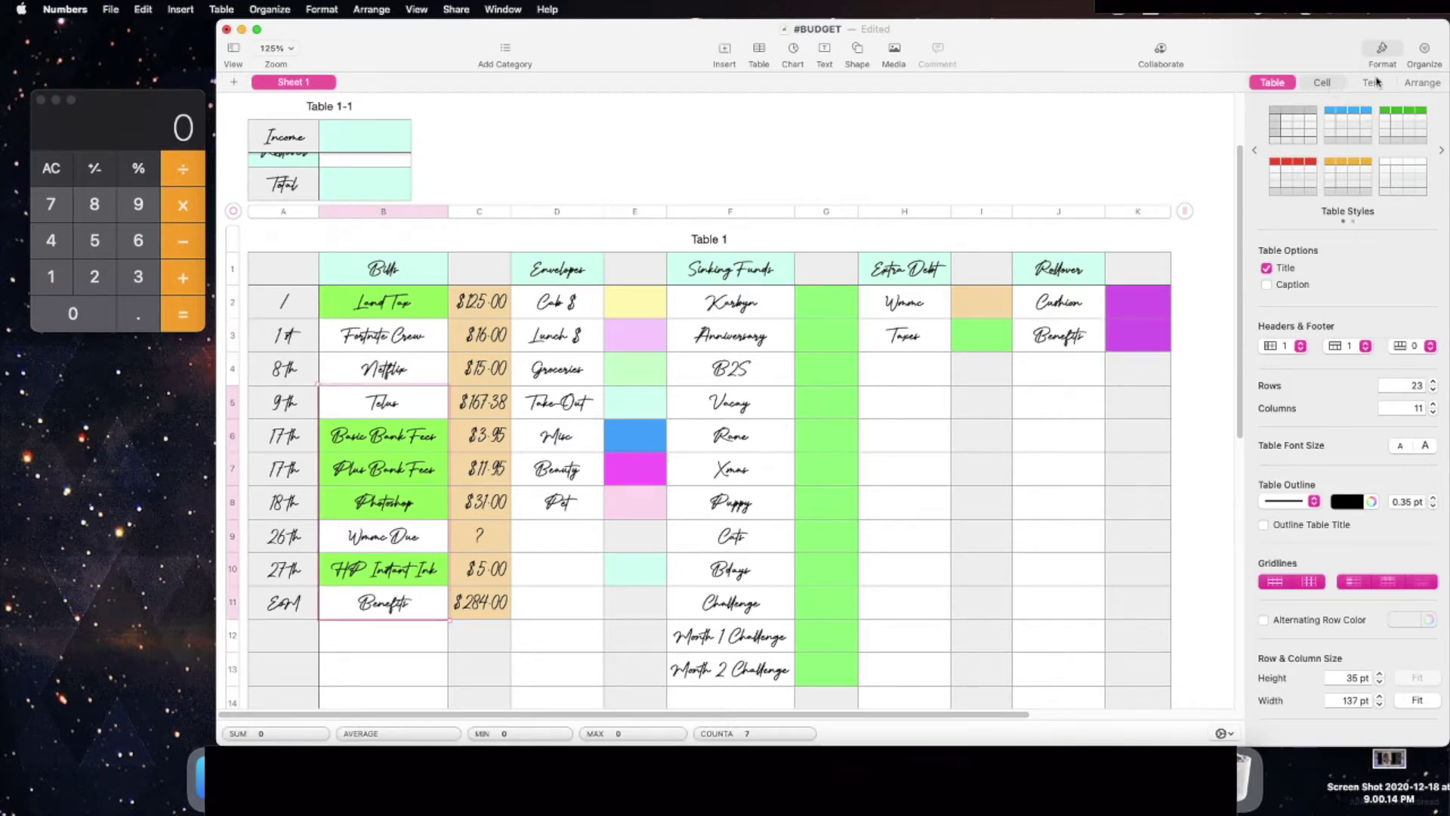
pyautogui.click(1373, 82)
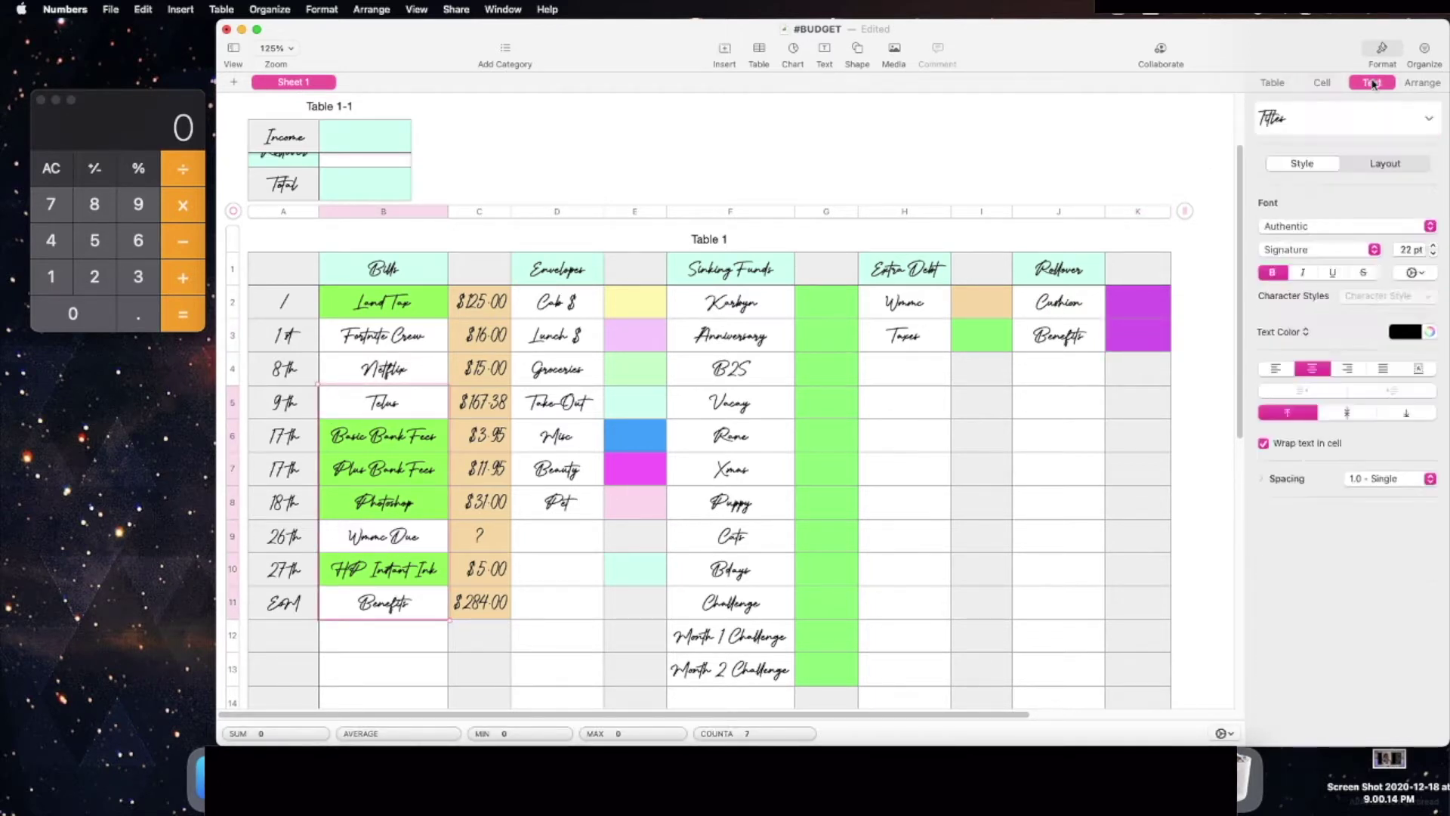
pyautogui.click(1335, 87)
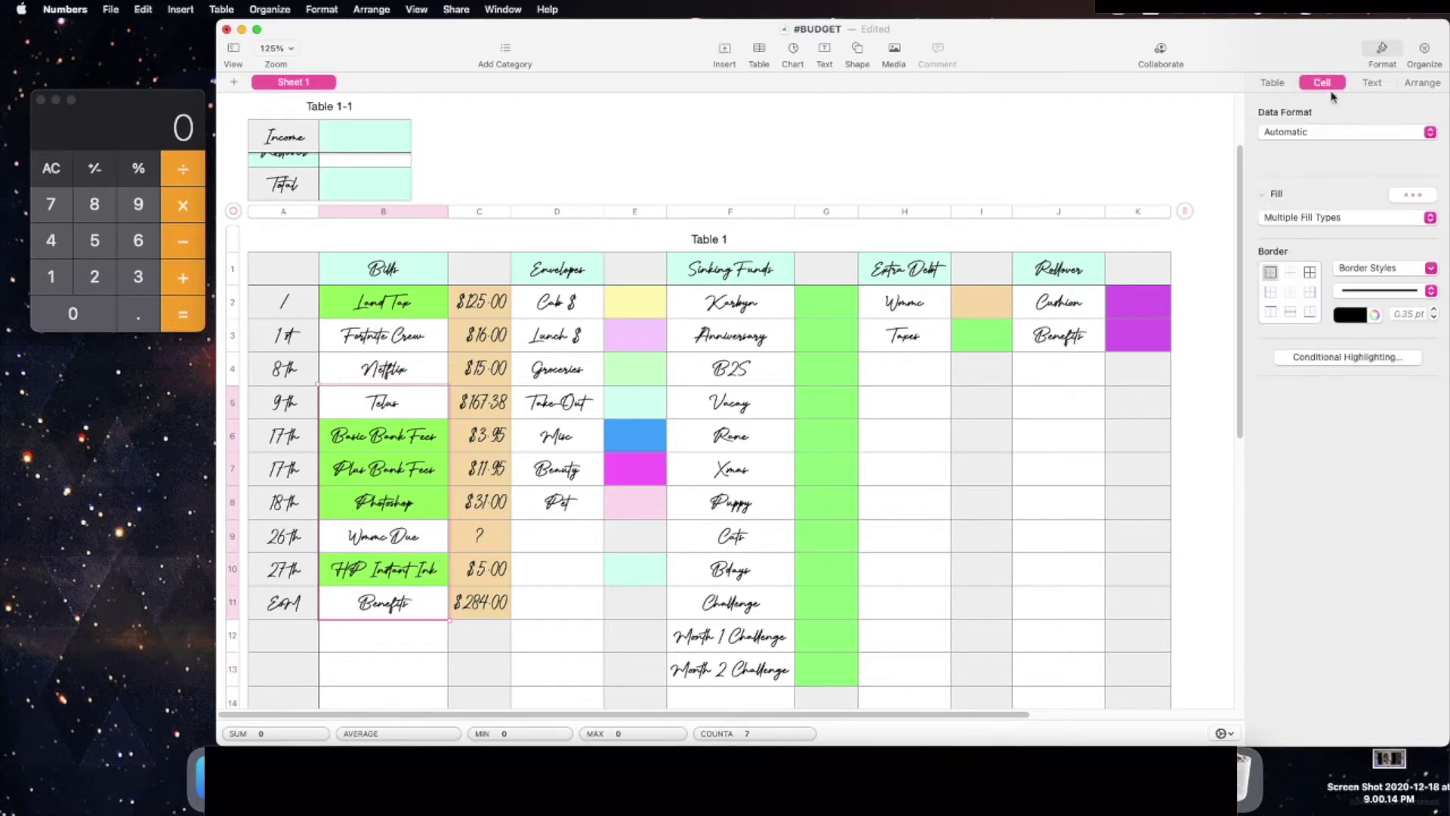
pyautogui.click(1300, 222)
pyautogui.click(1273, 219)
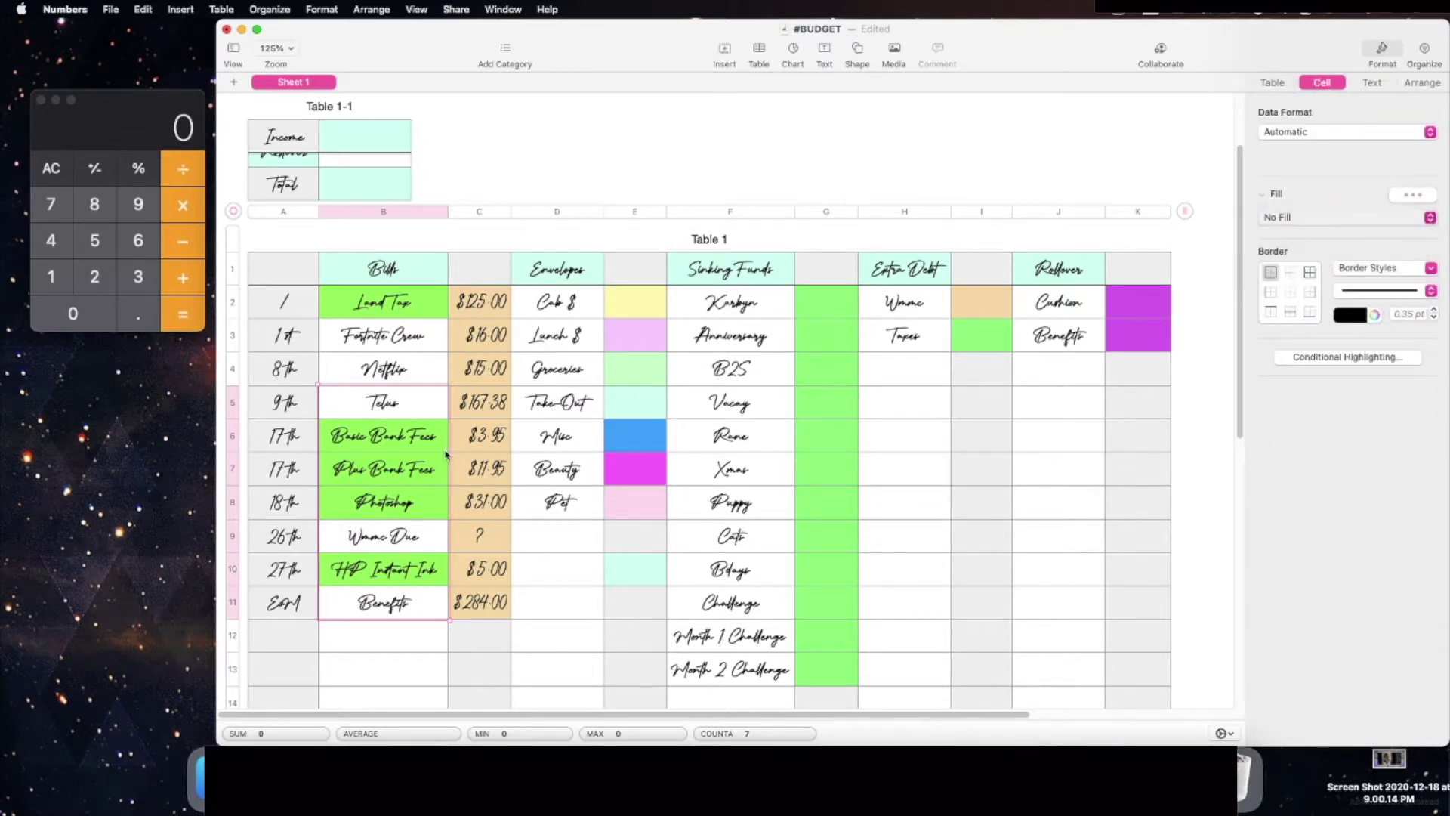
# Step: Apply a Color Fill to the Bills heading and the Fortnite Crew, Netflix, Telus and Benefits cells
pyautogui.click(435, 380)
pyautogui.click(437, 342)
pyautogui.click(439, 278)
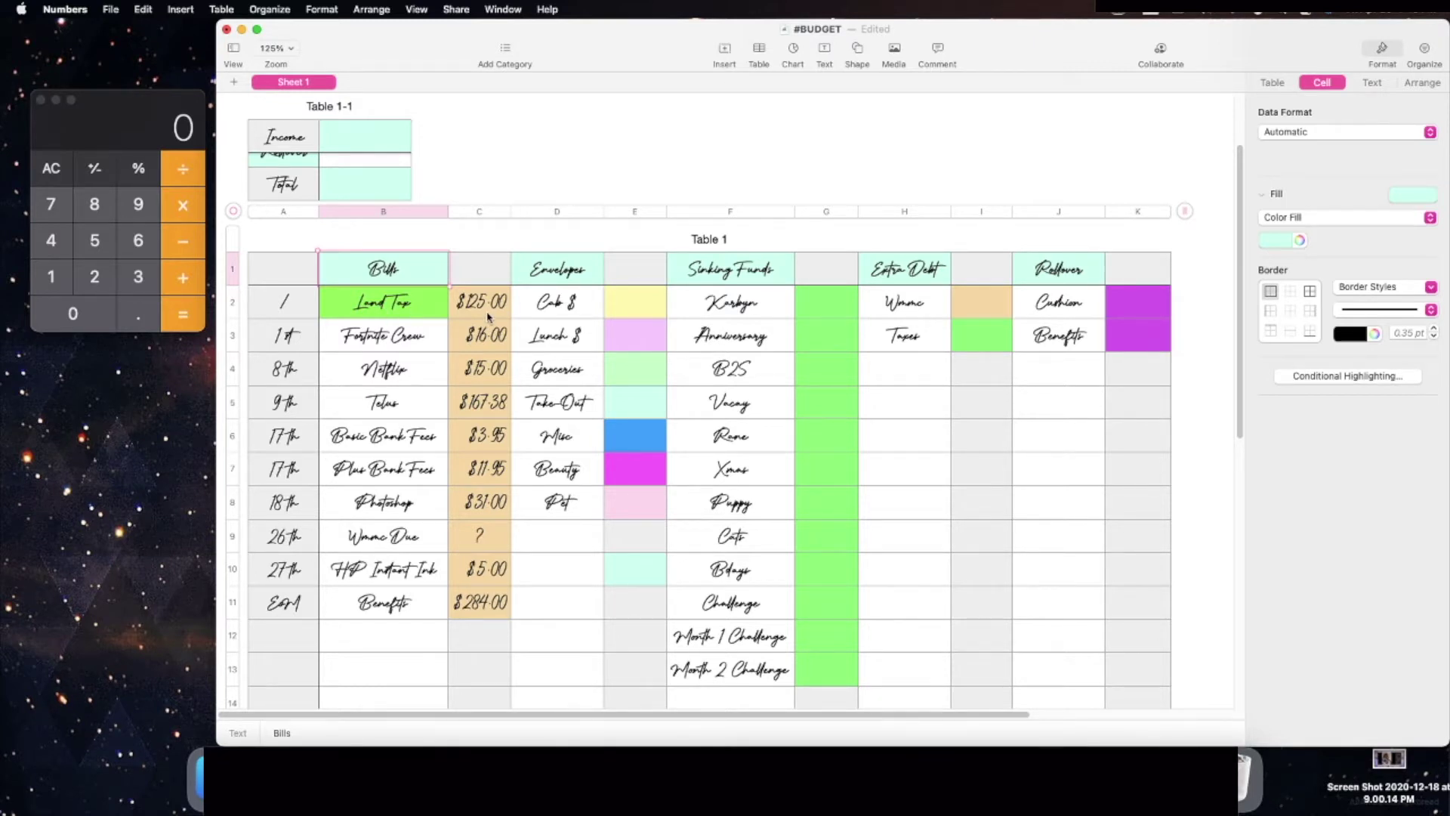
pyautogui.keyDown('super'); pyautogui.click(415, 602); pyautogui.keyUp('super')
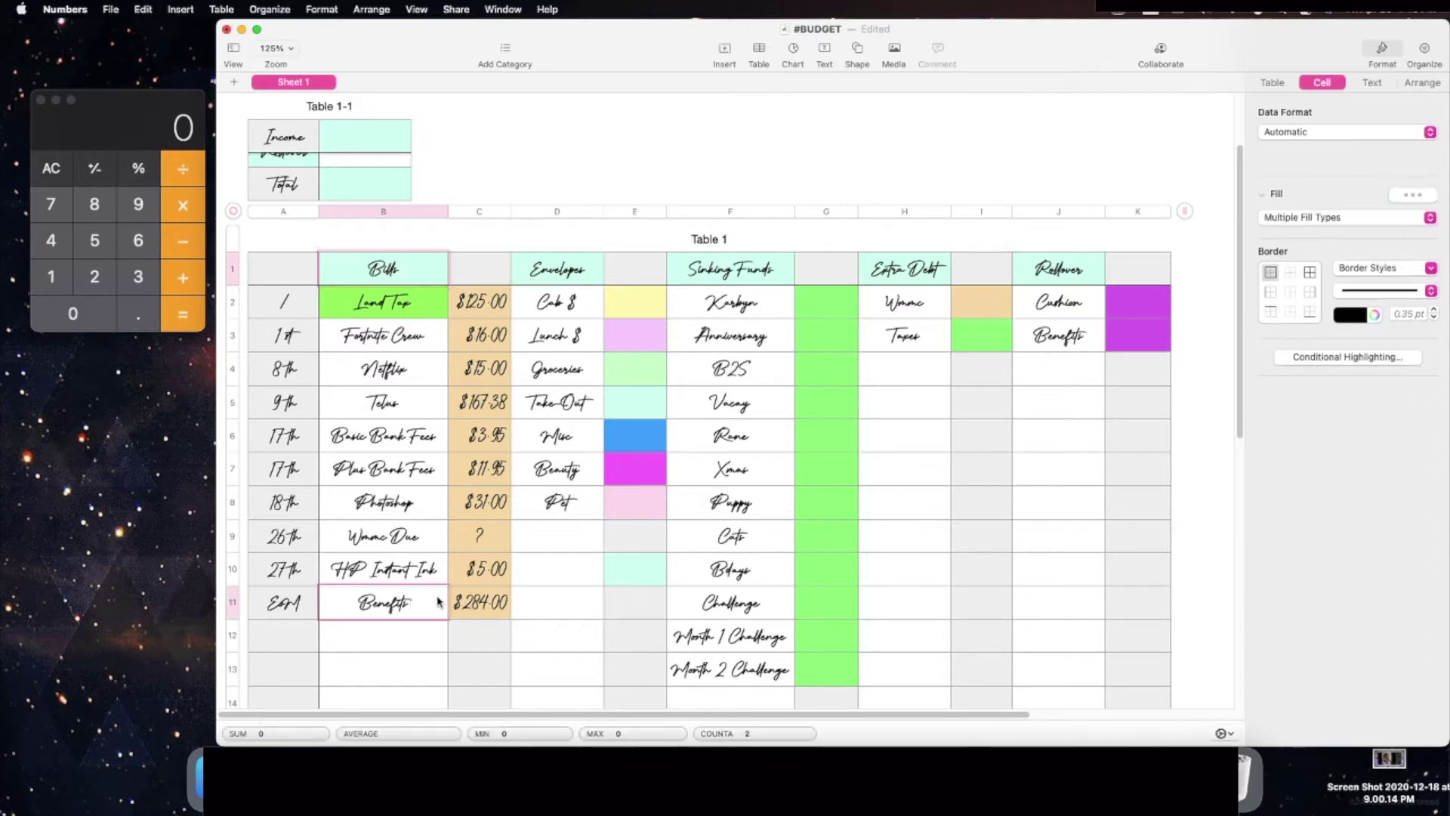
pyautogui.keyDown('super'); pyautogui.click(434, 338); pyautogui.keyUp('super')
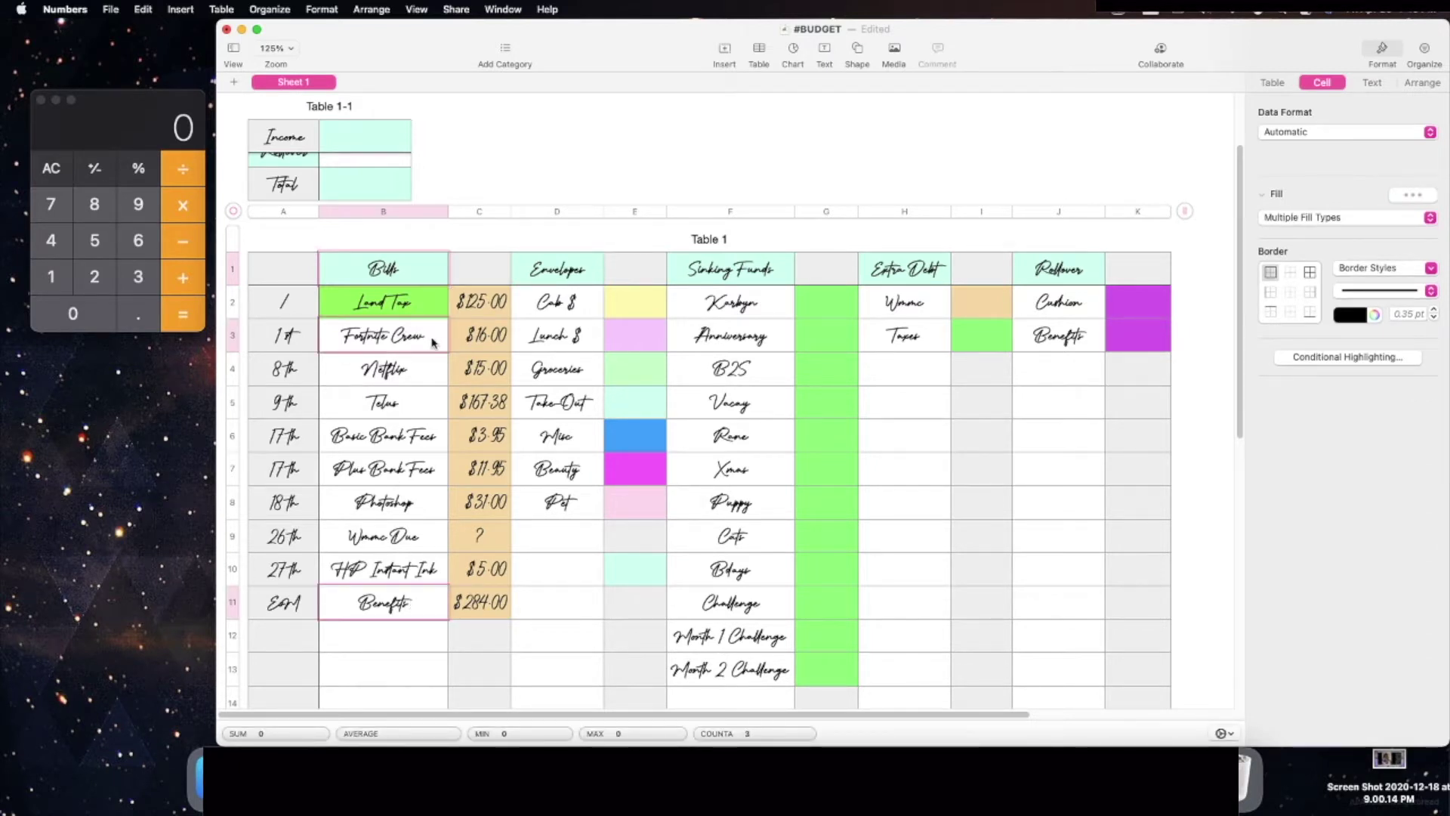
pyautogui.keyDown('super'); pyautogui.click(433, 368); pyautogui.keyUp('super')
pyautogui.keyDown('super'); pyautogui.click(421, 408); pyautogui.keyUp('super')
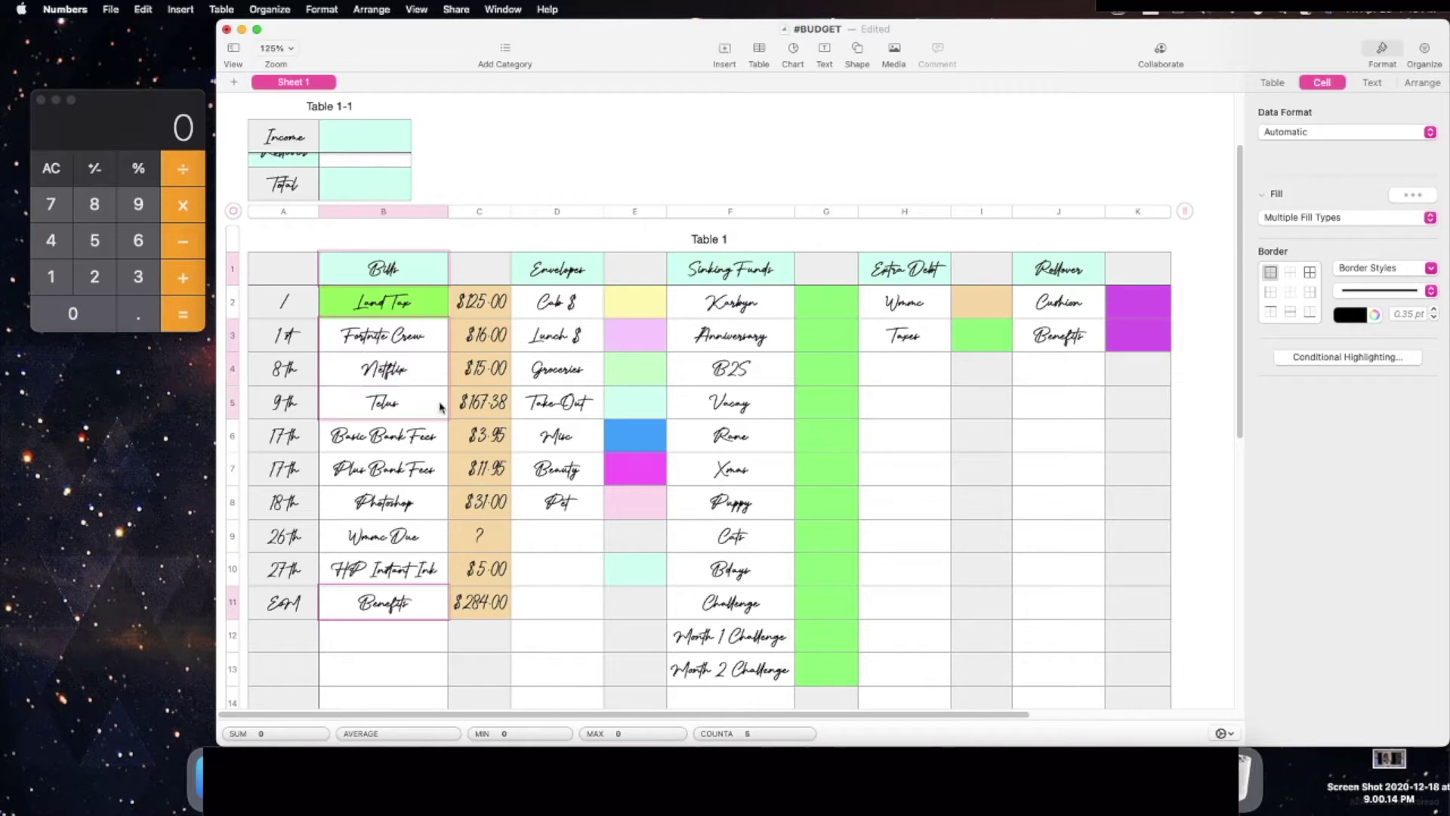
pyautogui.click(1279, 219)
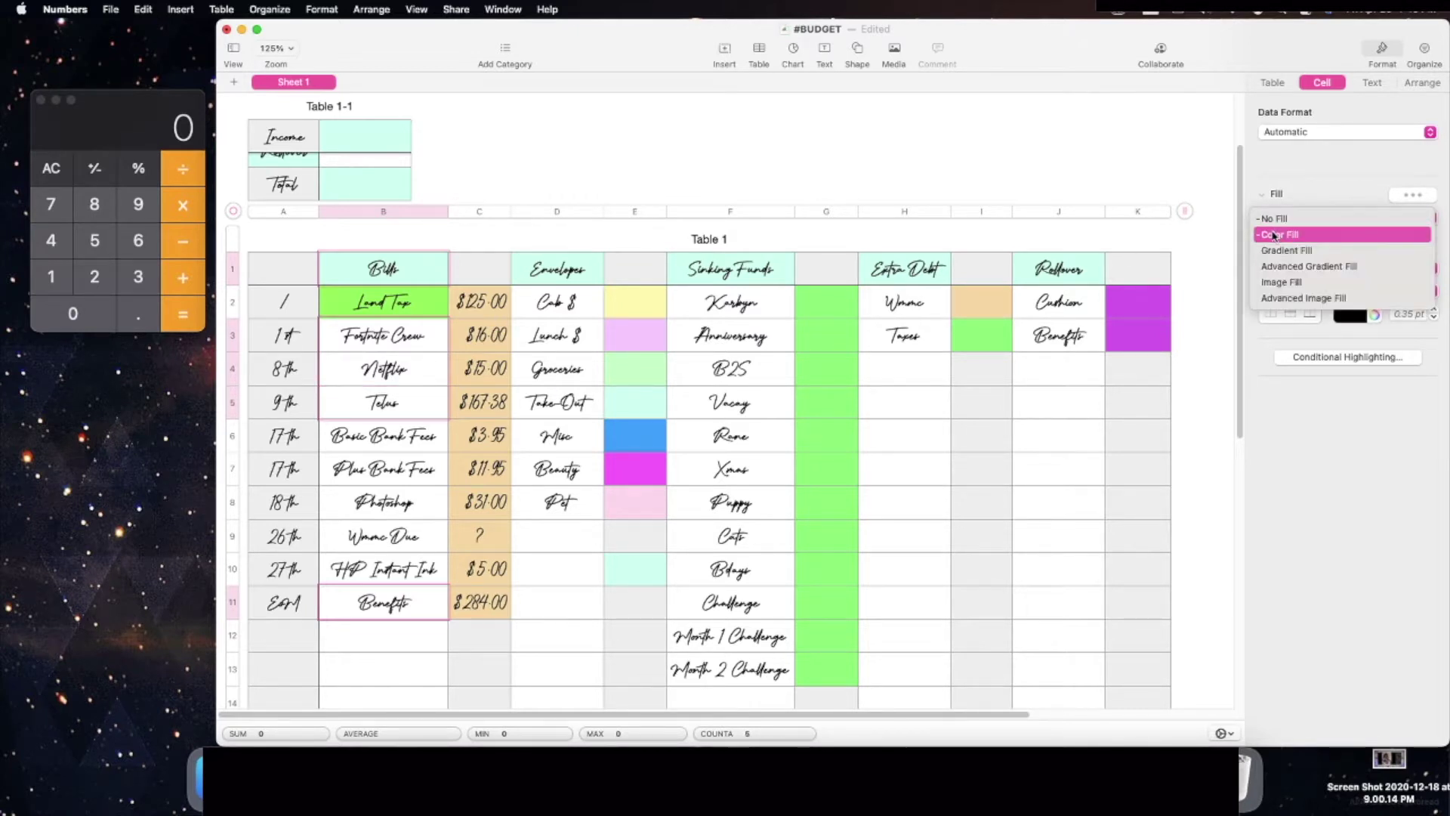
pyautogui.click(1280, 233)
# Step: Try the green sampled from Land Tax as fill for the selected cells including the Bills heading, and undo it
pyautogui.click(1299, 240)
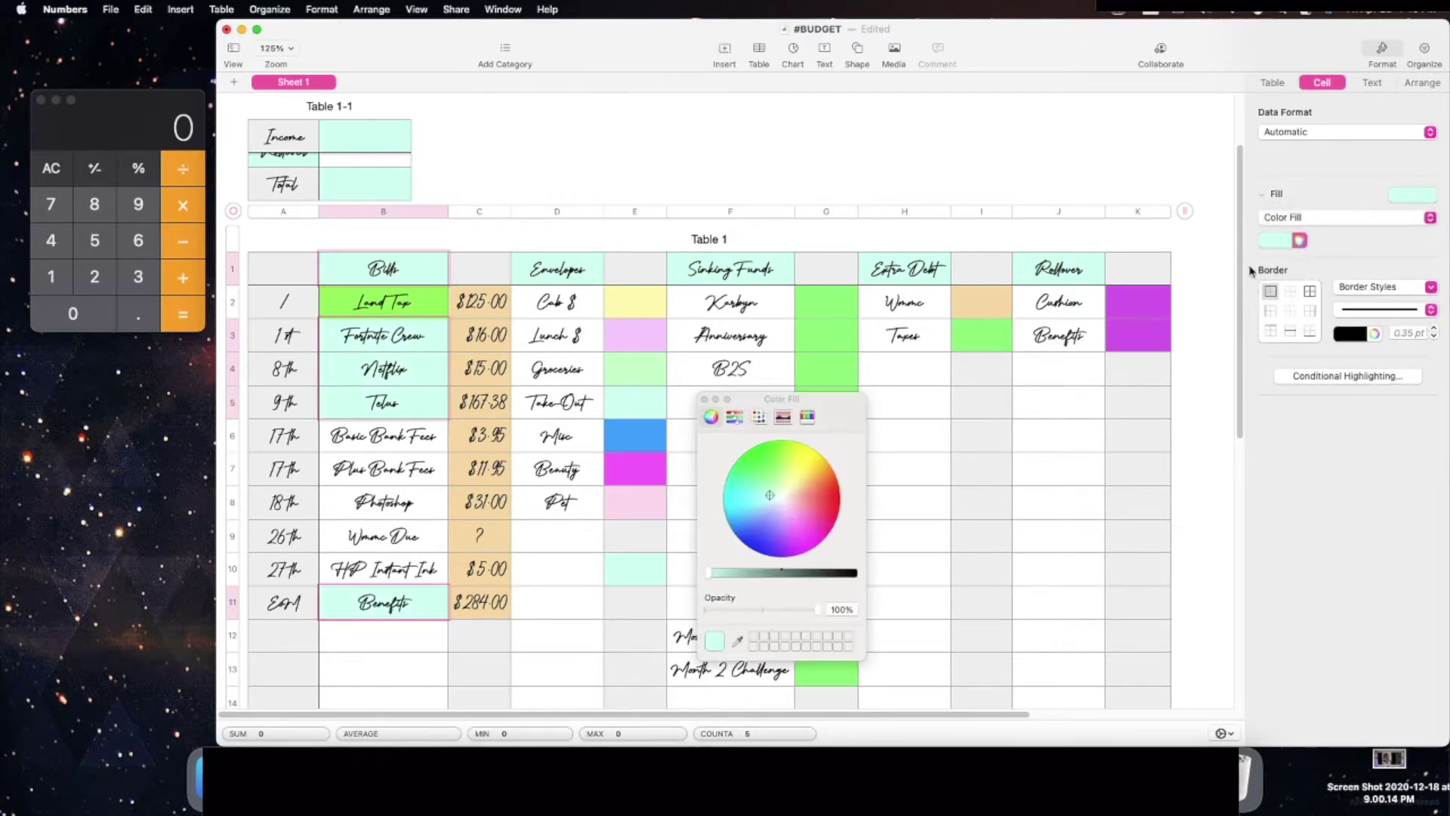
pyautogui.click(738, 642)
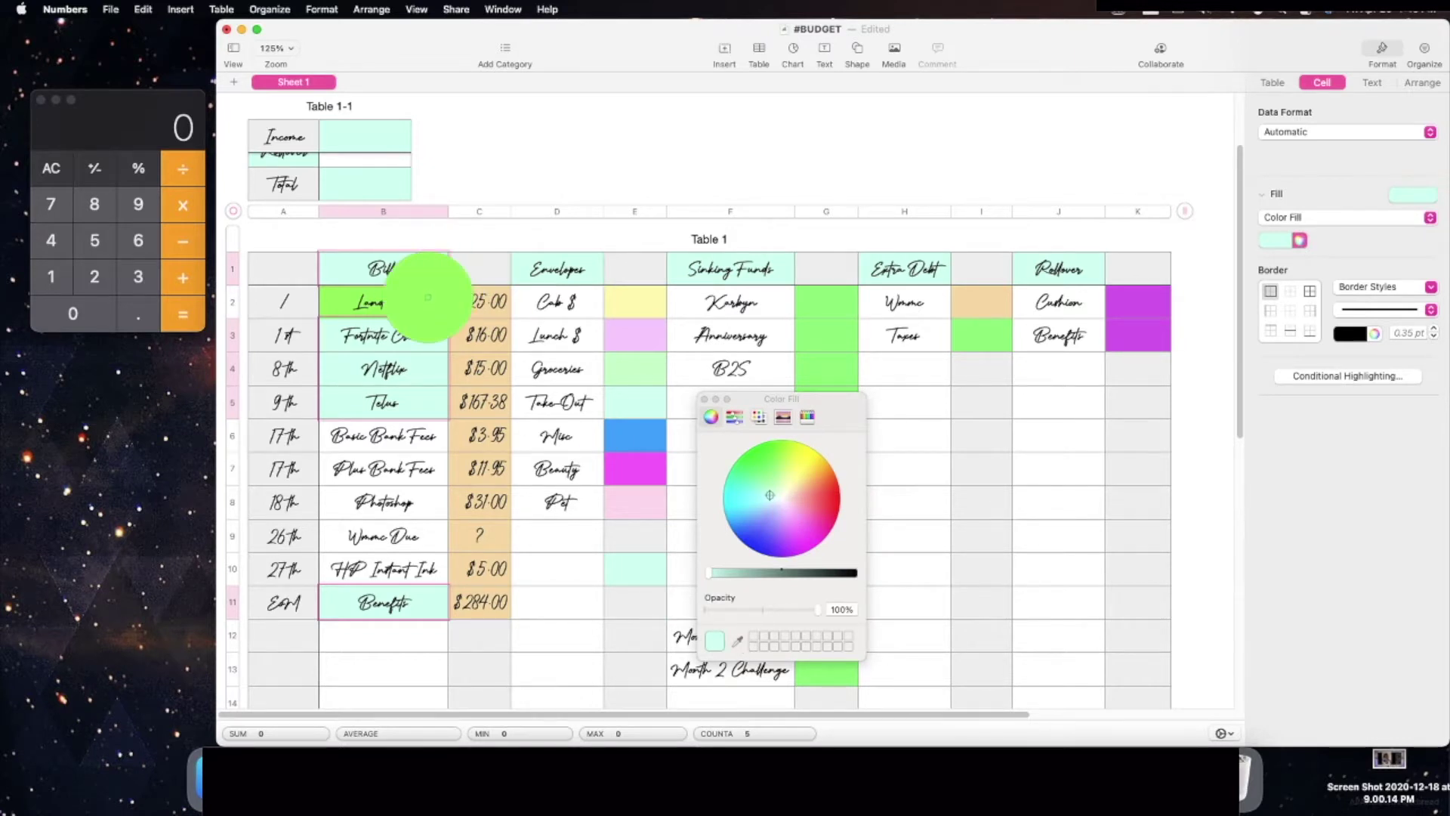
pyautogui.click(428, 302)
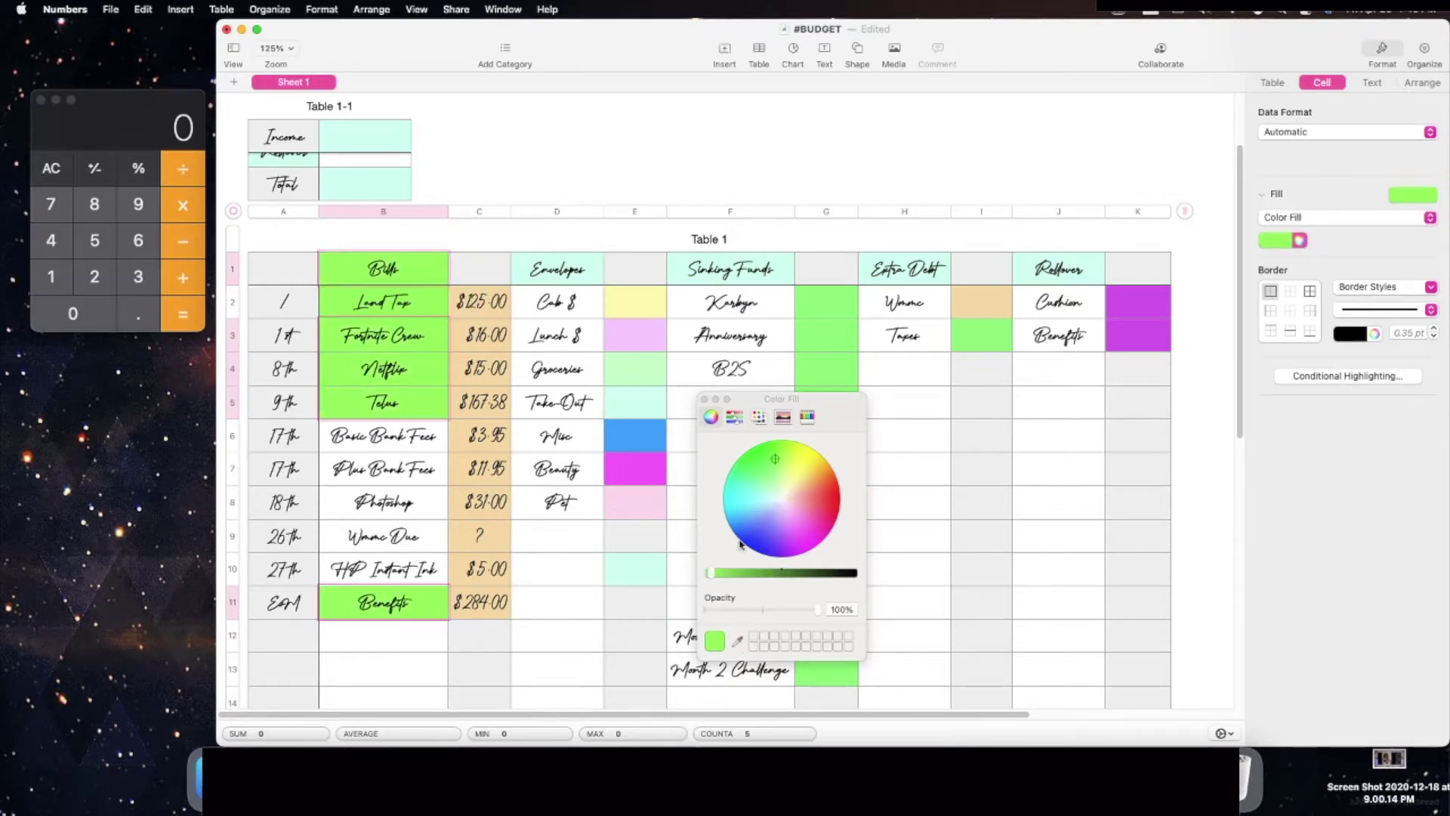
pyautogui.click(704, 399)
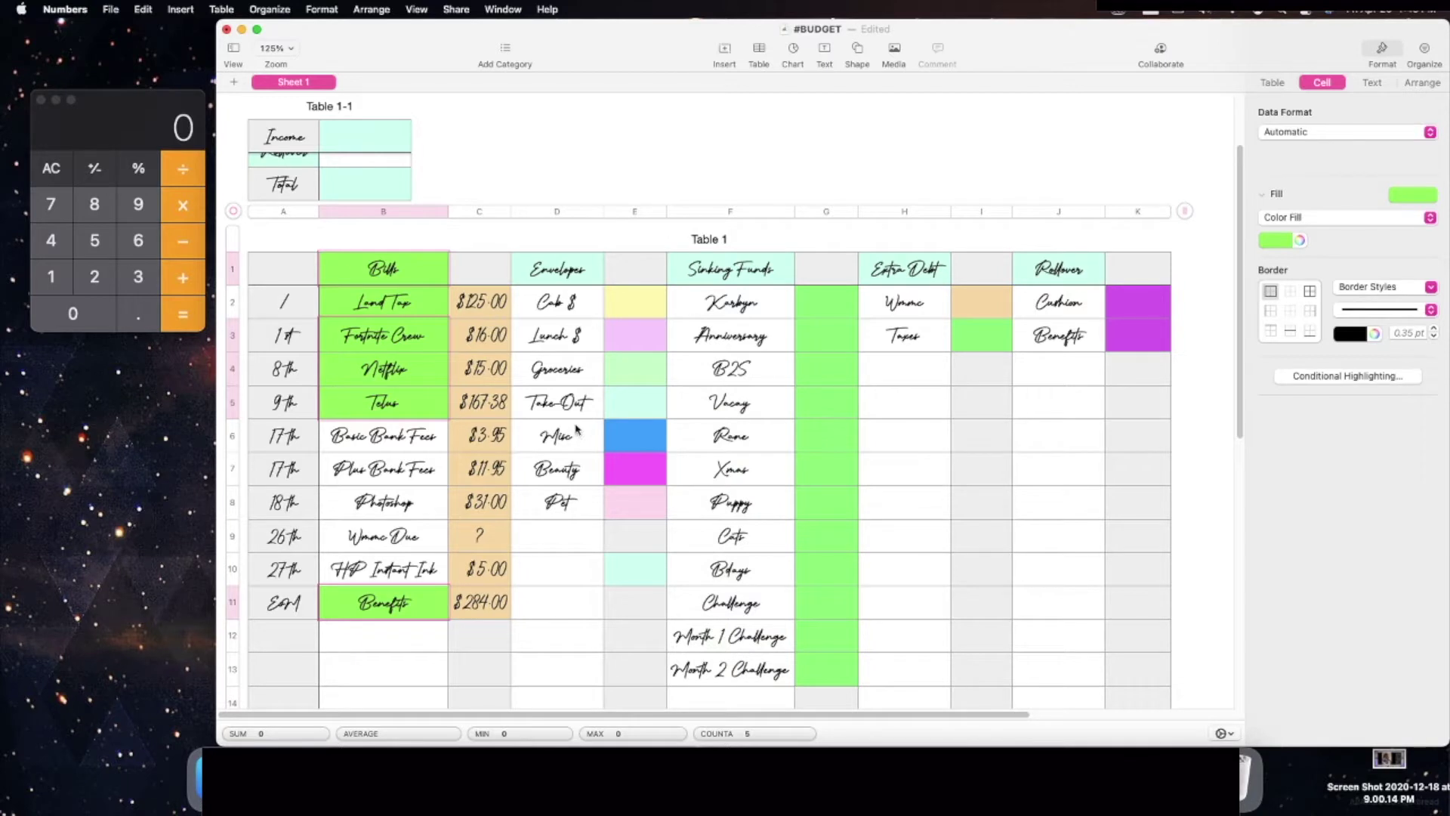
pyautogui.press('super+z')
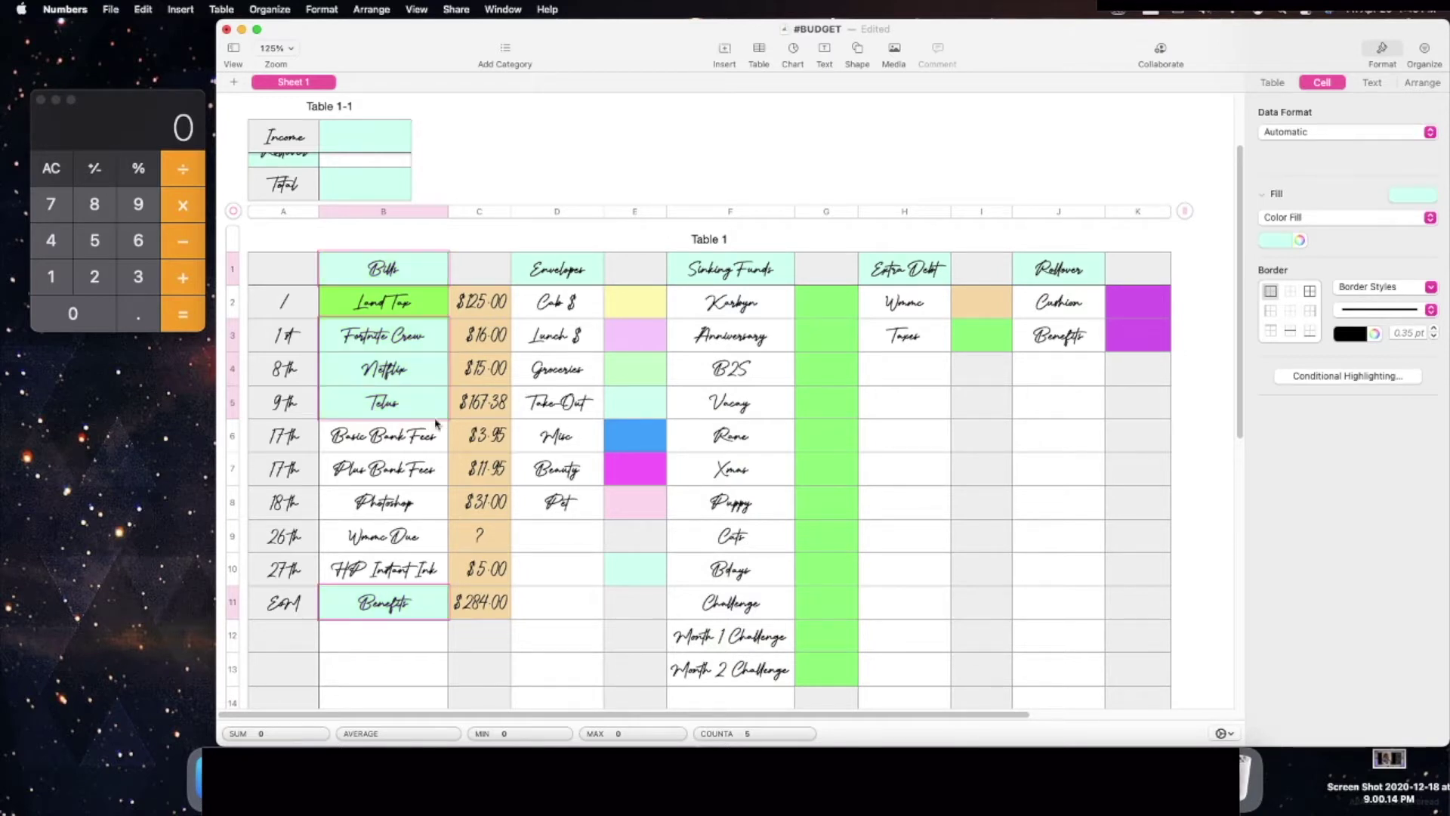
# Step: Fill only the Fortnite Crew, Netflix, Telus and Benefits bill cells with the green sampled from the Land Tax cell
pyautogui.click(384, 469)
pyautogui.click(433, 337)
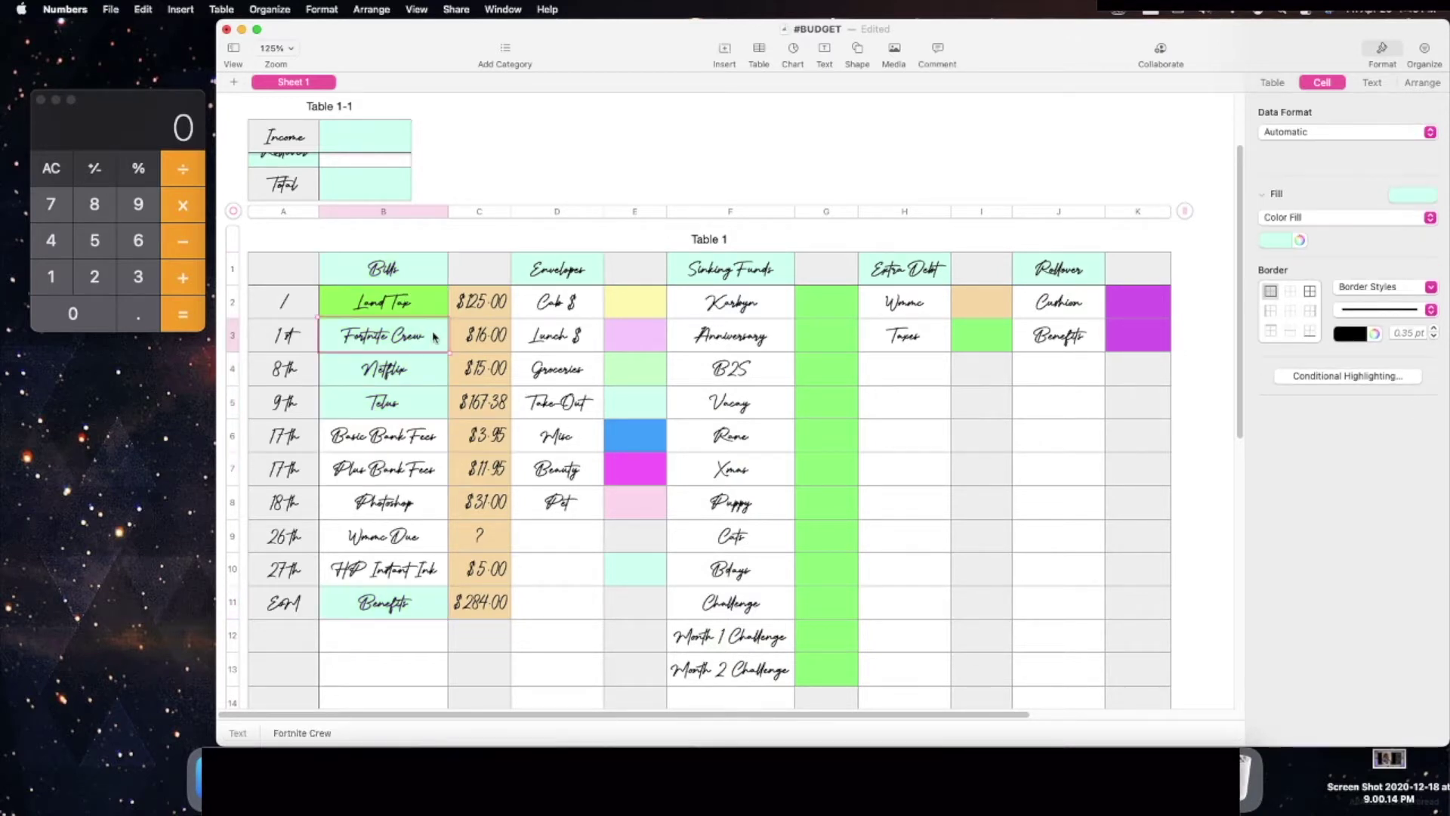
pyautogui.keyDown('super'); pyautogui.click(435, 366); pyautogui.keyUp('super')
pyautogui.keyDown('super'); pyautogui.click(432, 408); pyautogui.keyUp('super')
pyautogui.keyDown('super'); pyautogui.click(431, 606); pyautogui.keyUp('super')
pyautogui.click(1299, 240)
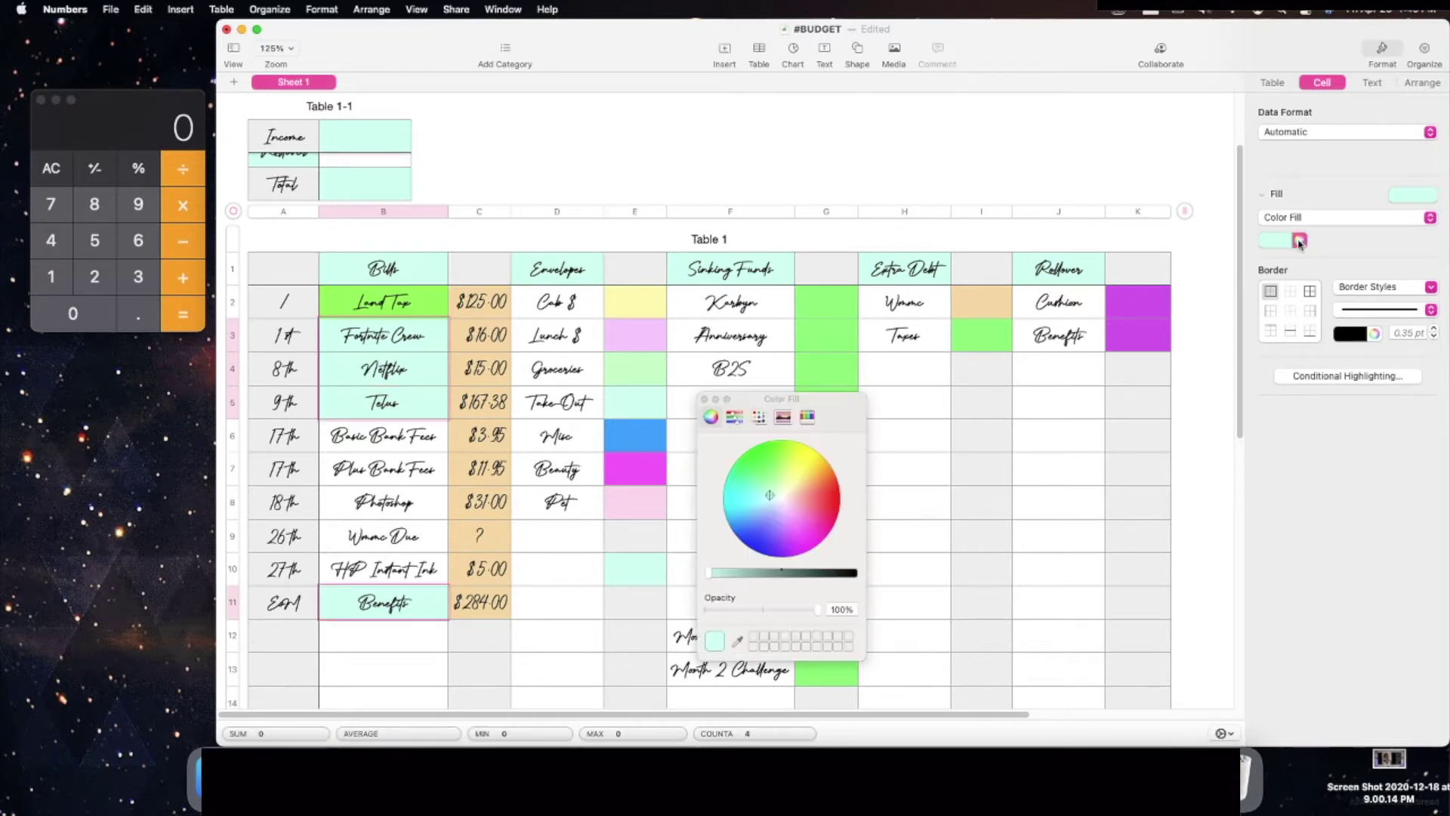
pyautogui.click(737, 640)
pyautogui.click(430, 301)
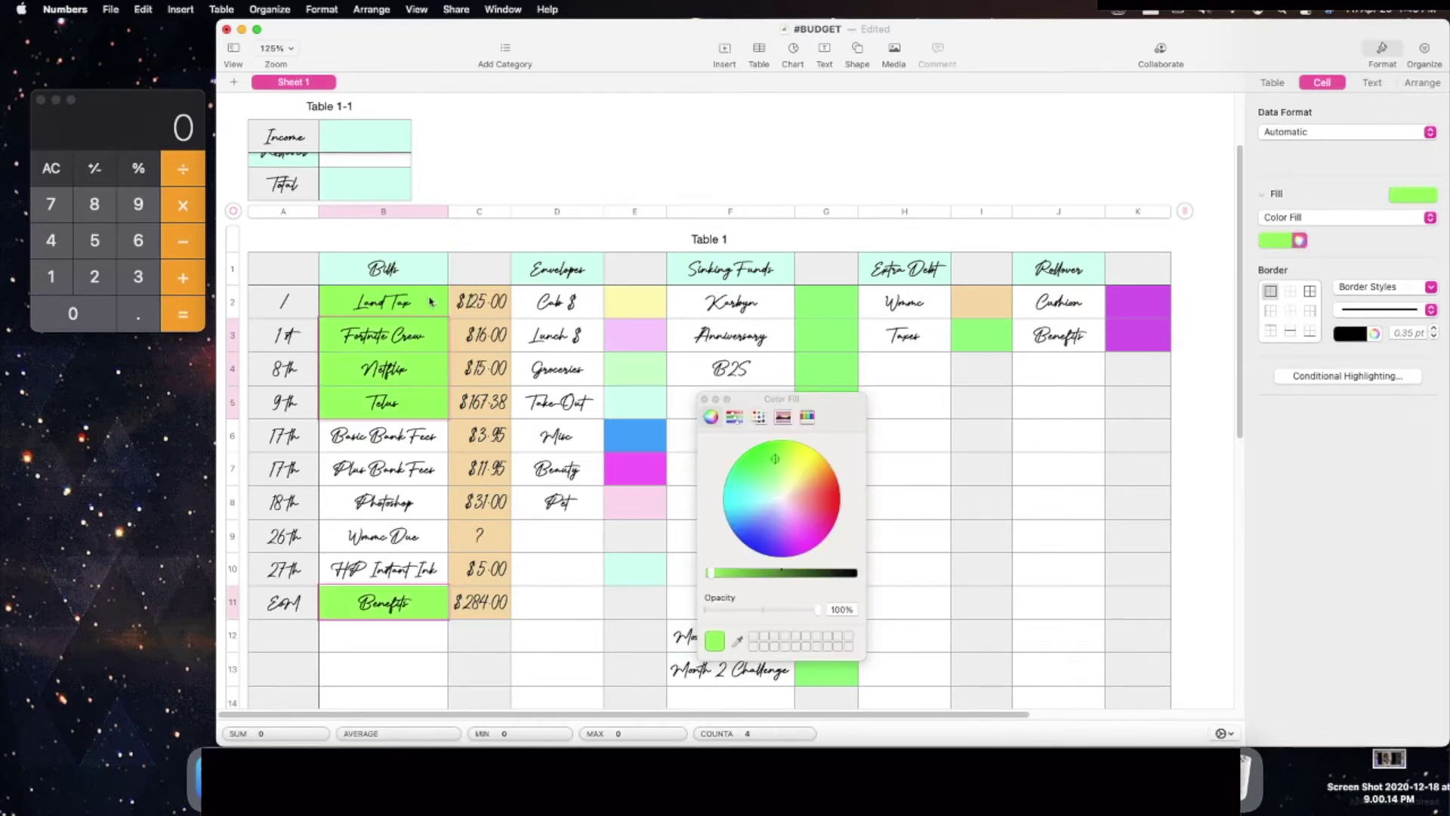
pyautogui.click(704, 400)
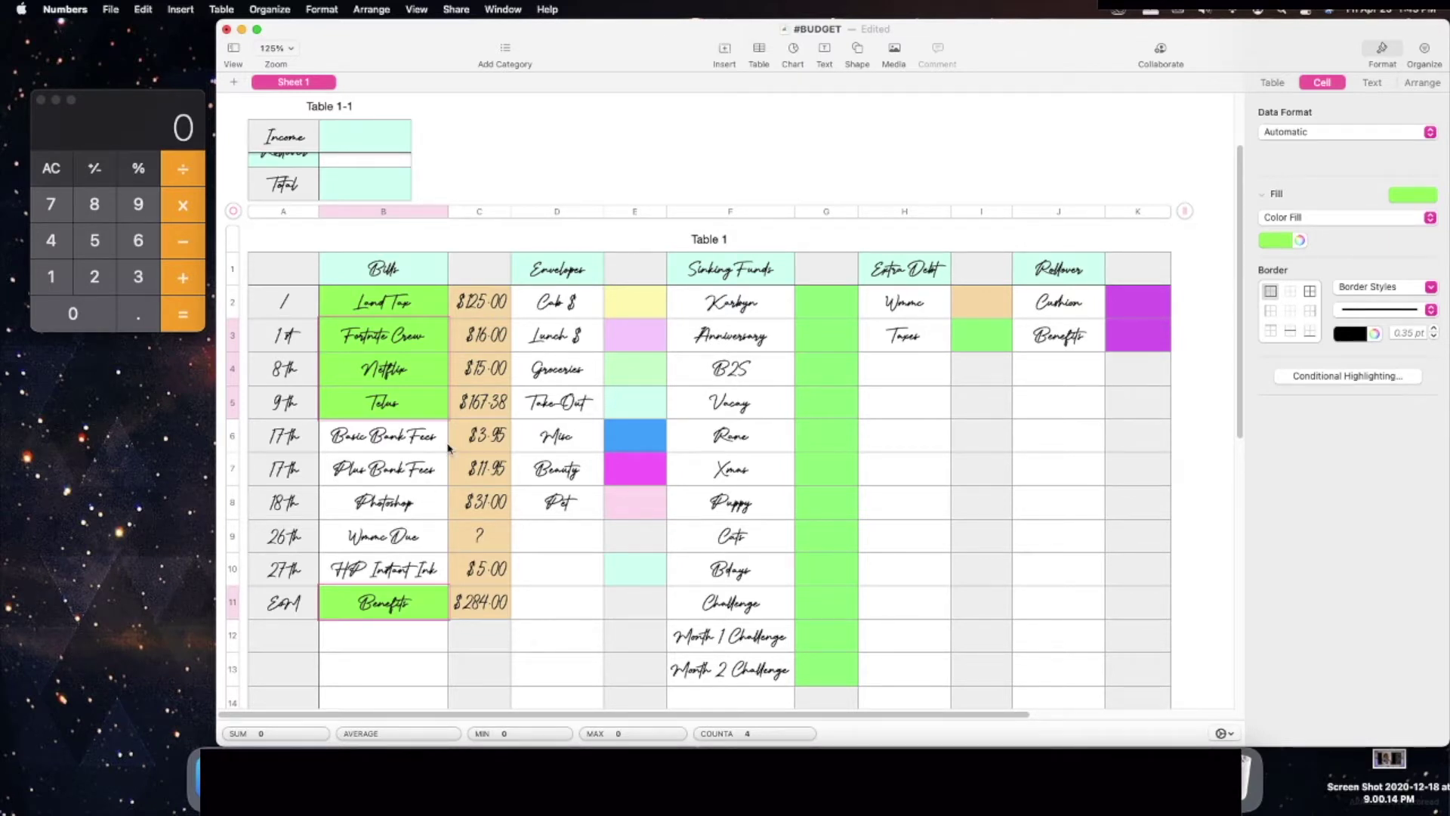
# Step: Switch to Calculator and add the Land Tax, Netflix and Telus amounts: 125 + 15 + 167.38
pyautogui.click(478, 614)
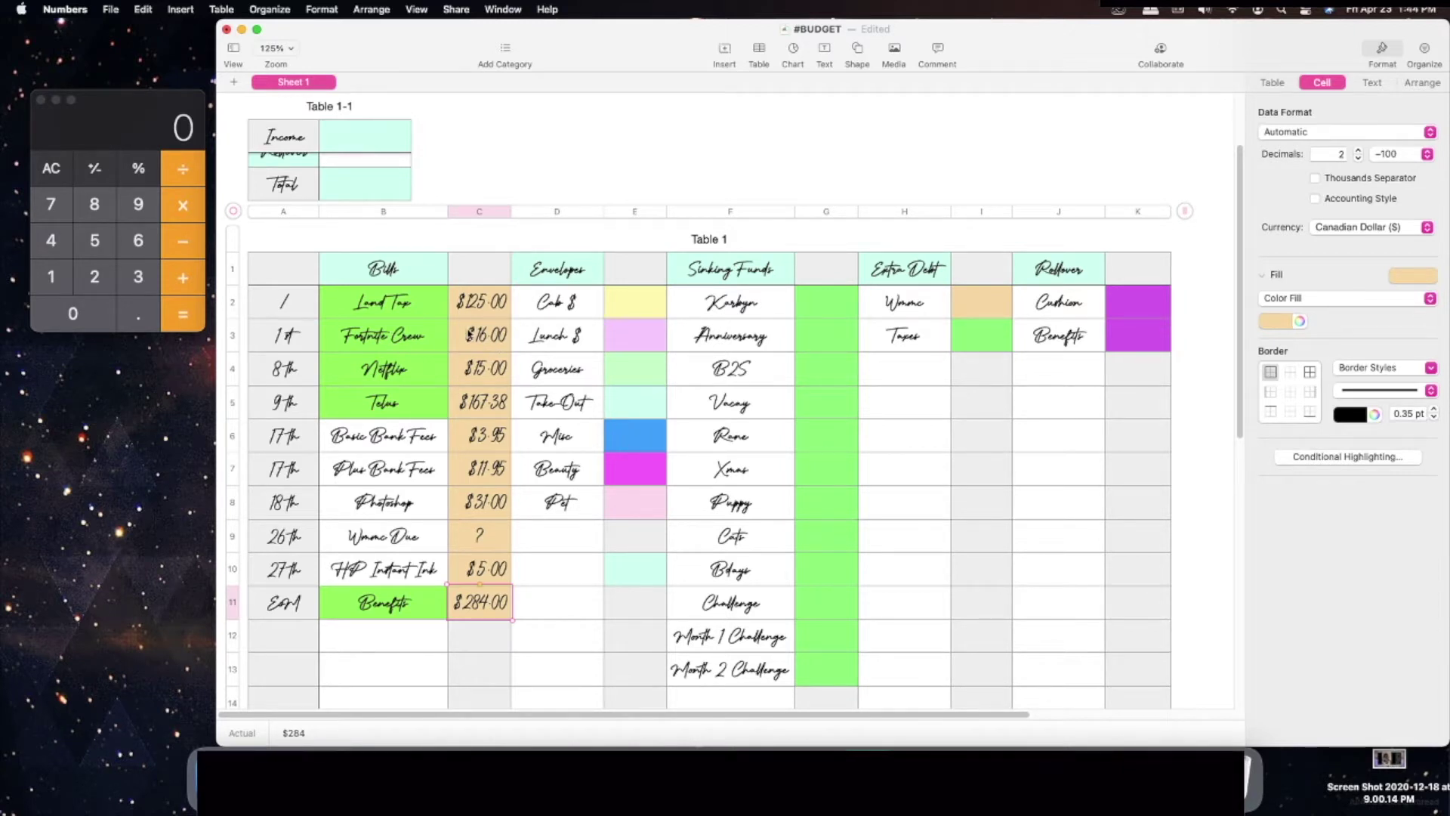
pyautogui.click(464, 315)
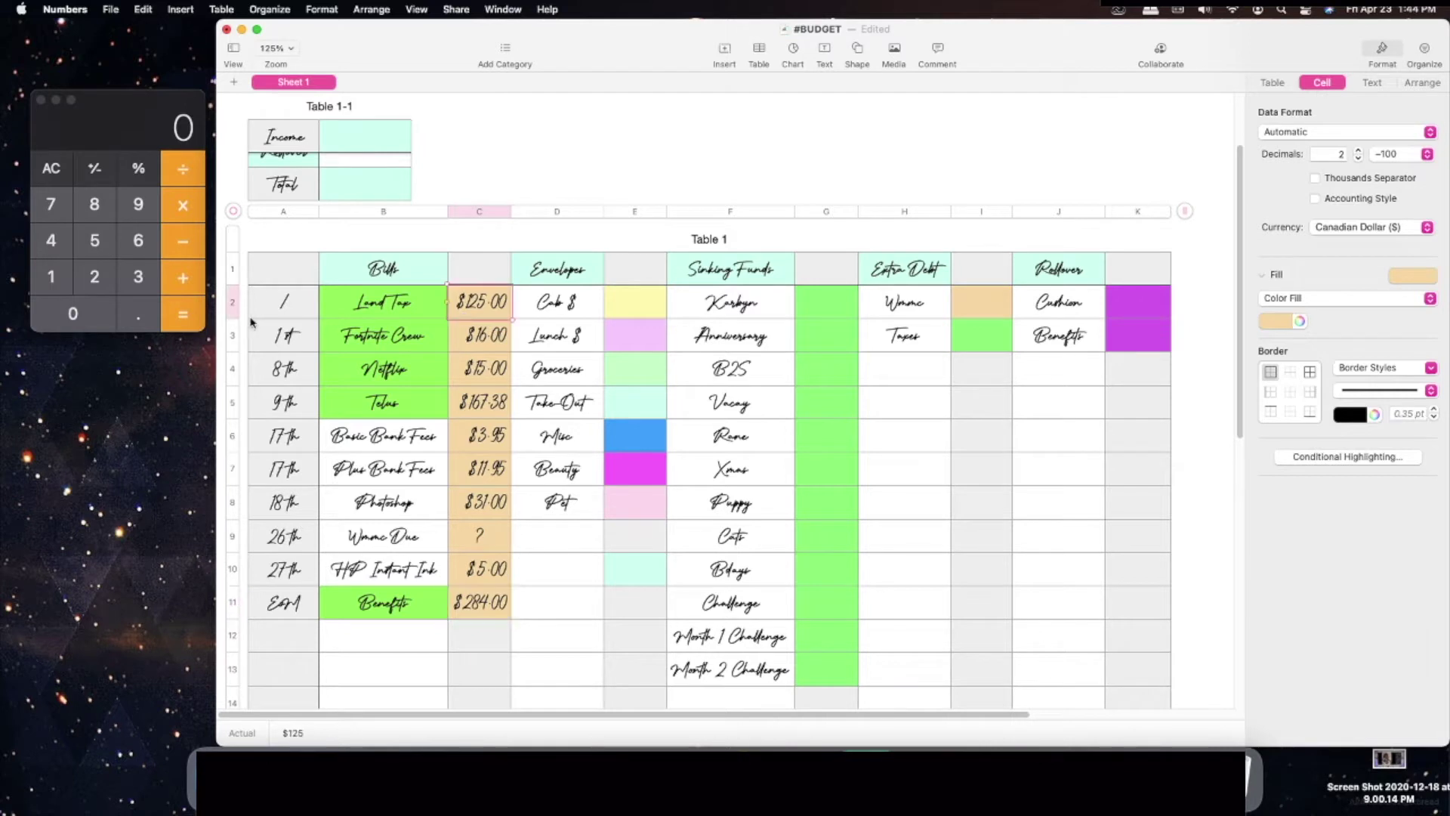
pyautogui.click(94, 277)
pyautogui.click(94, 240)
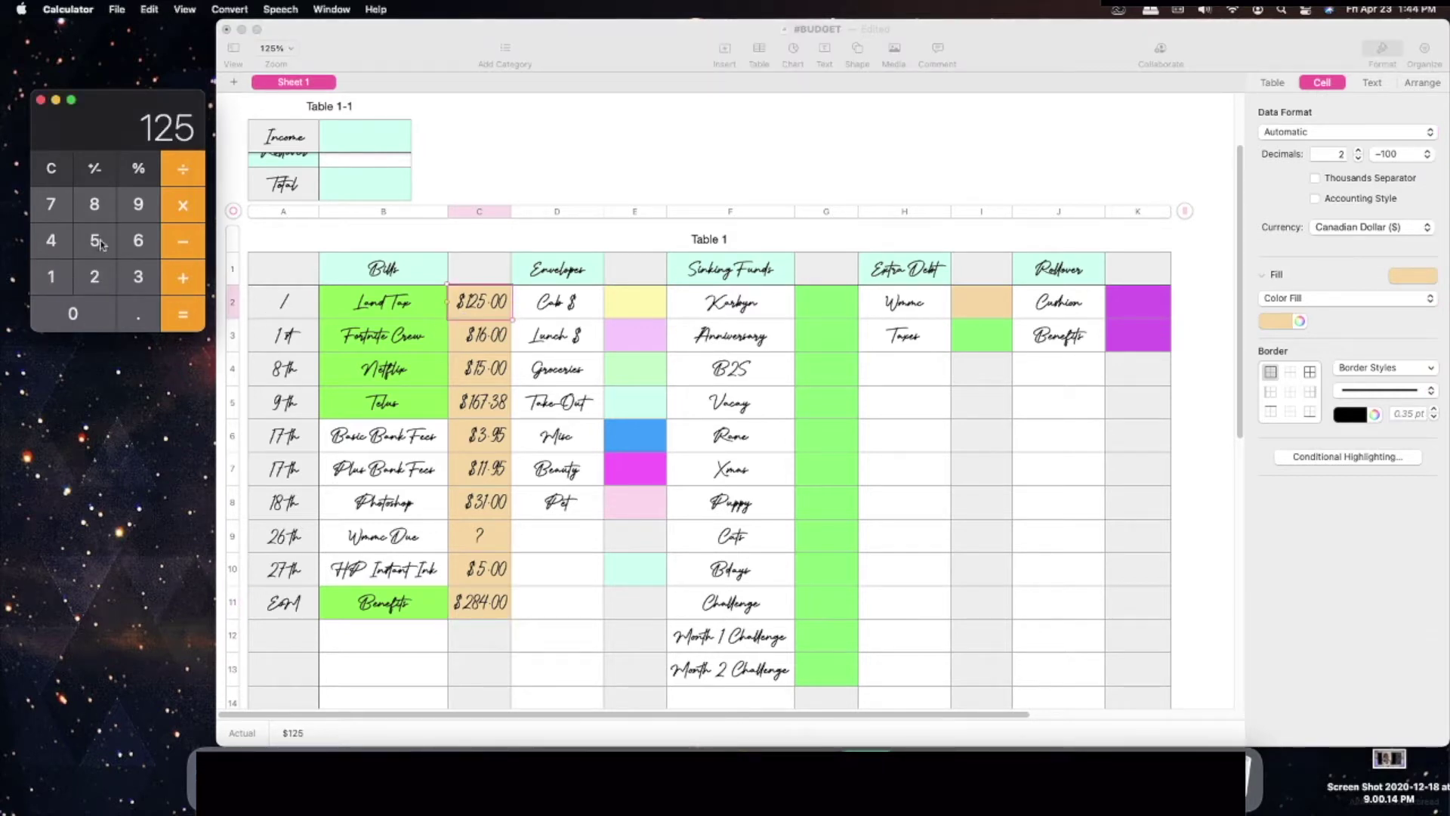
pyautogui.click(406, 379)
pyautogui.click(490, 376)
pyautogui.click(185, 281)
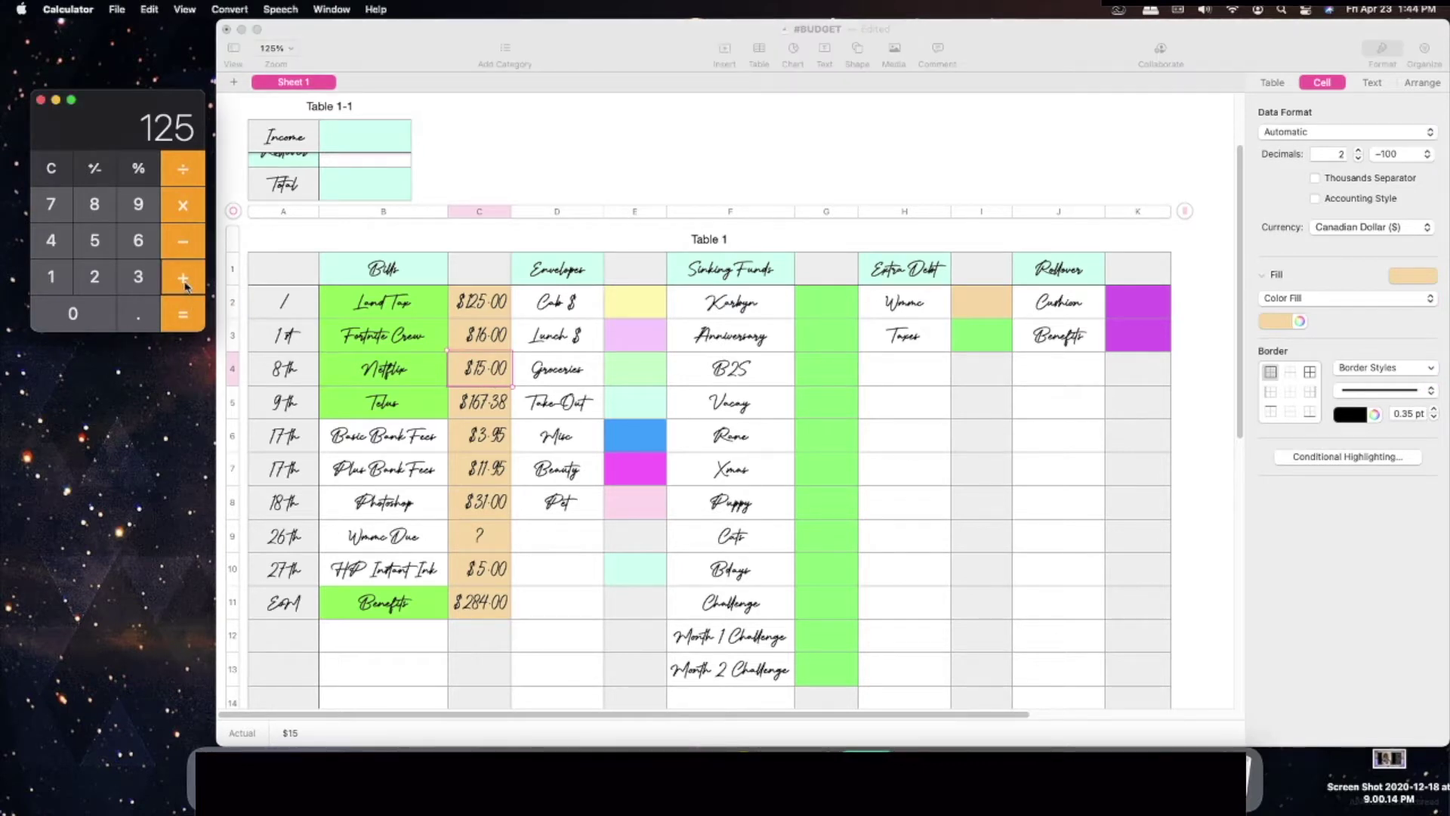
pyautogui.click(54, 281)
pyautogui.click(89, 248)
pyautogui.click(179, 279)
pyautogui.click(54, 278)
pyautogui.click(129, 248)
pyautogui.click(62, 211)
pyautogui.click(138, 308)
pyautogui.click(138, 276)
pyautogui.click(94, 204)
pyautogui.click(183, 306)
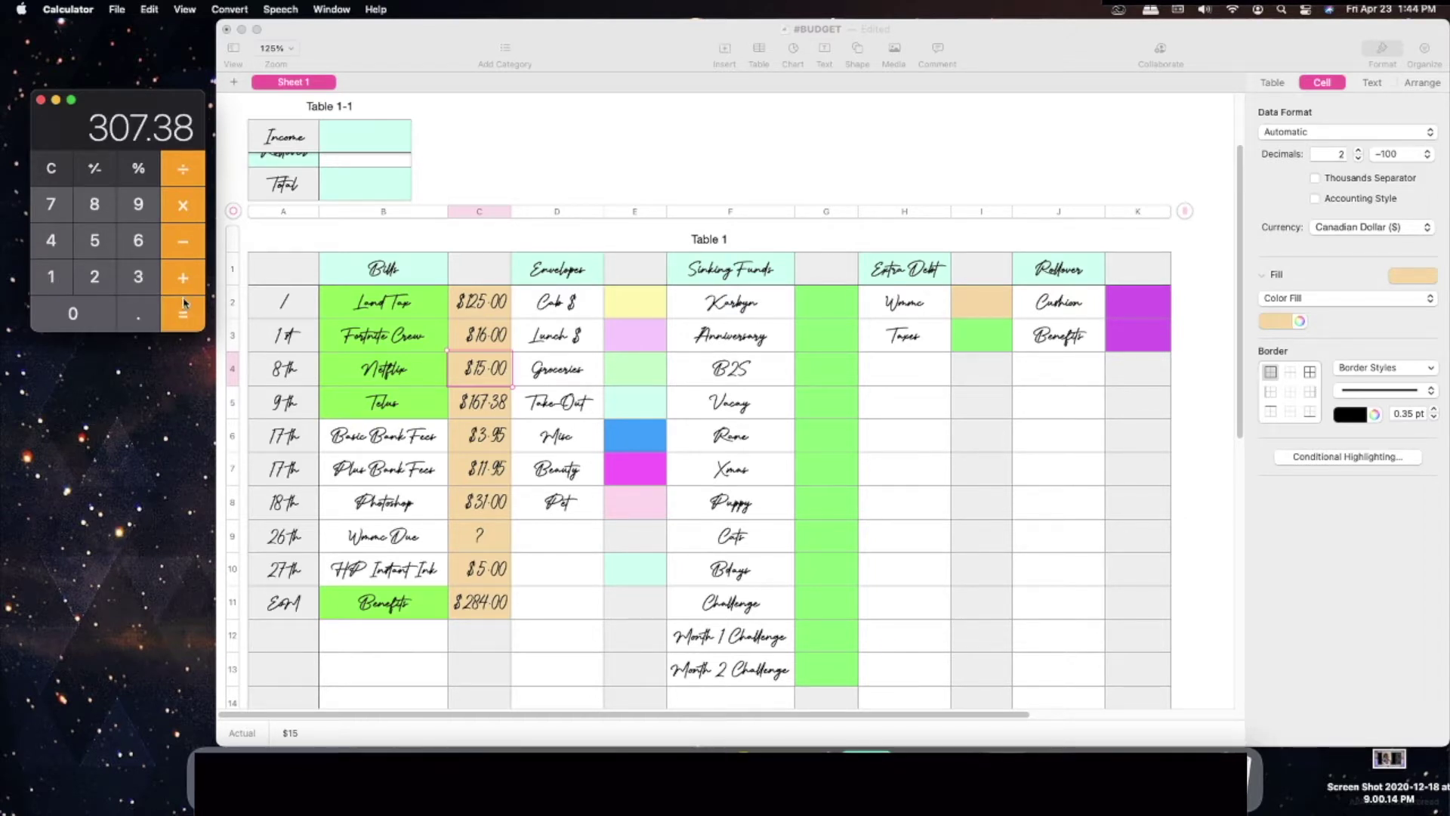
# Step: Enter $307.38 as the Bills total in the heading row of Table 1
pyautogui.click(467, 276)
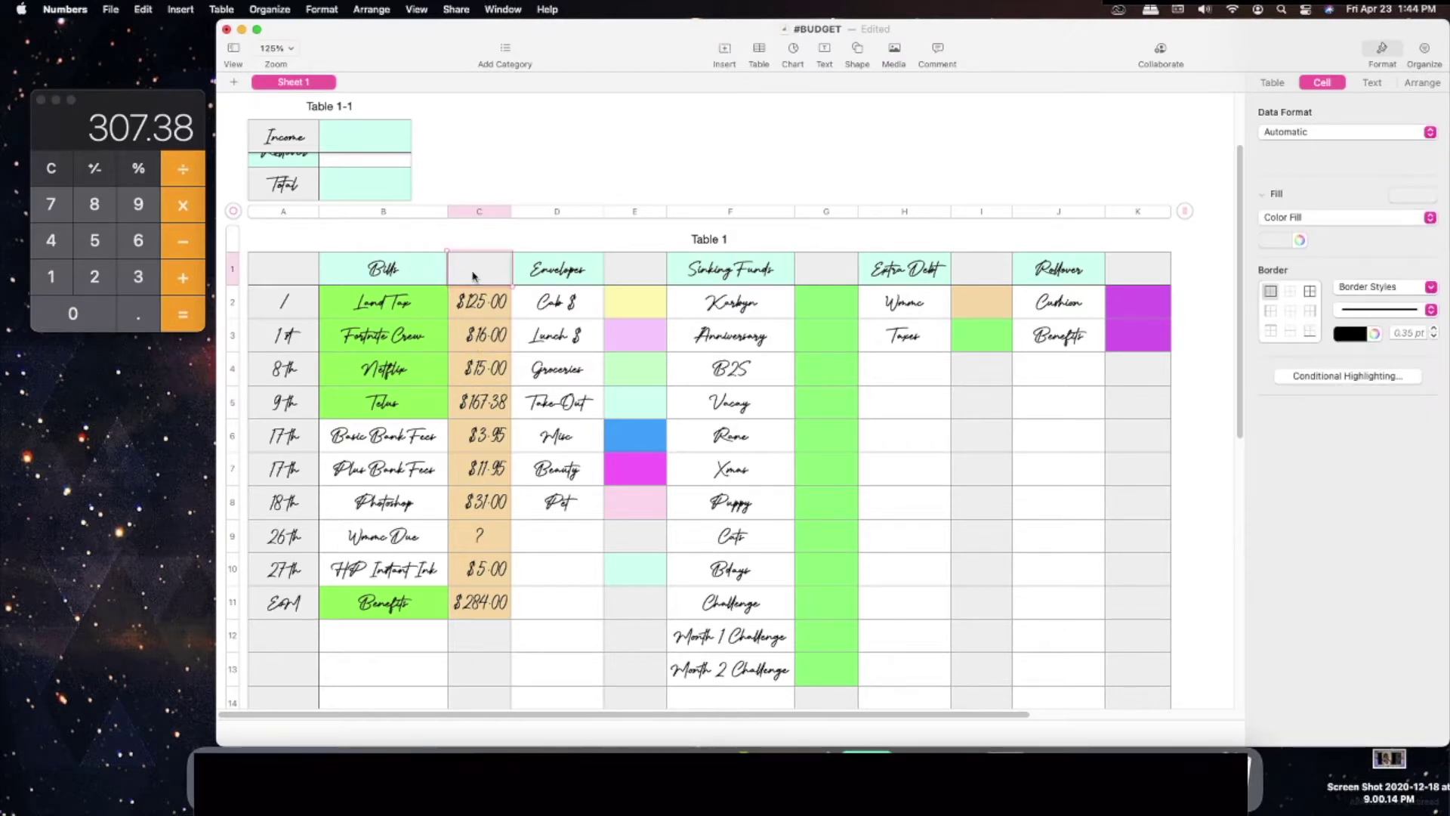
pyautogui.write('$307.38')
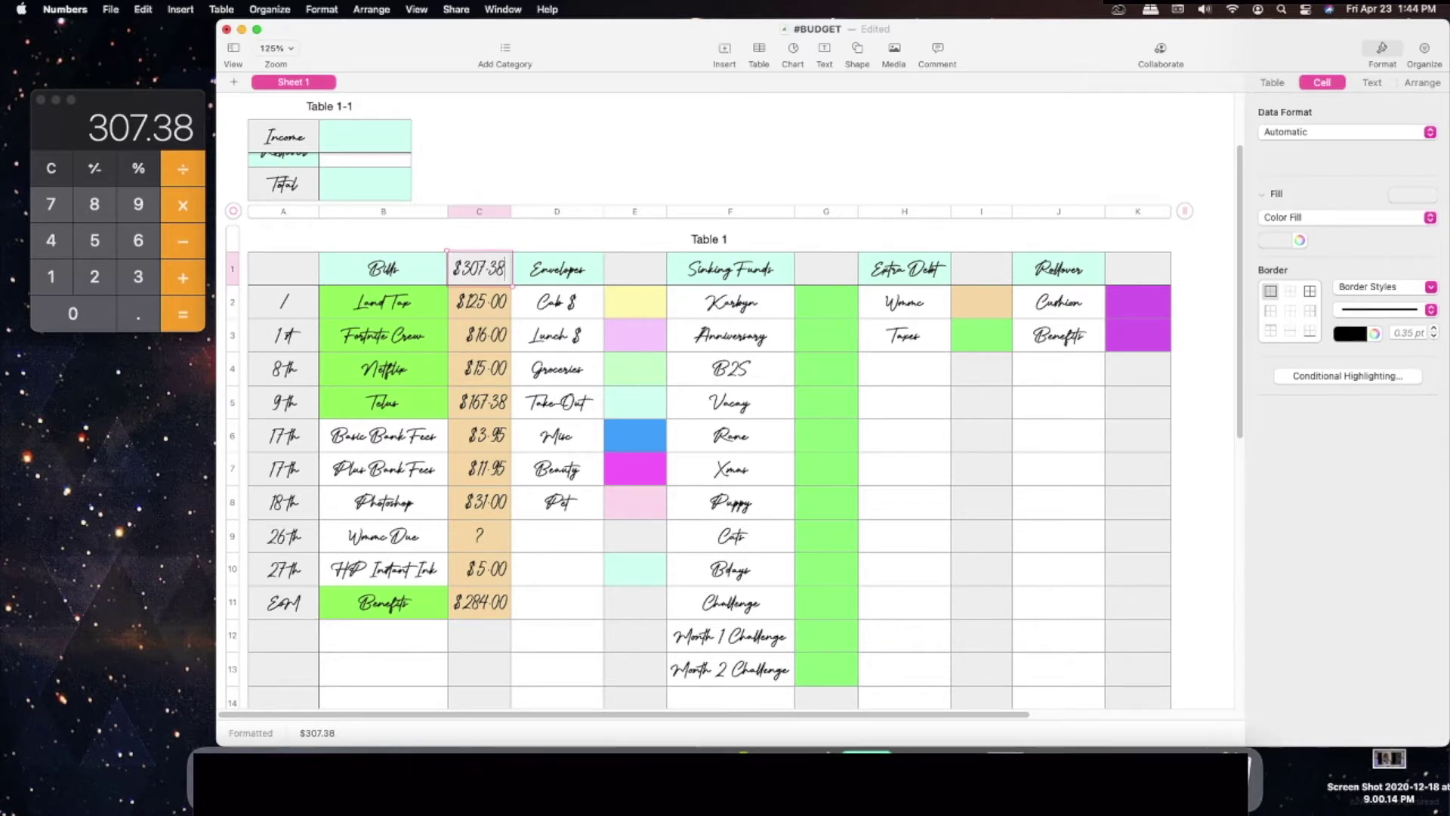
# Step: Enter the first four envelope amounts in column E: $35 for Cab $, $60 for Lunch $, $200 for Groceries and $65 for Take-Out
pyautogui.click(647, 269)
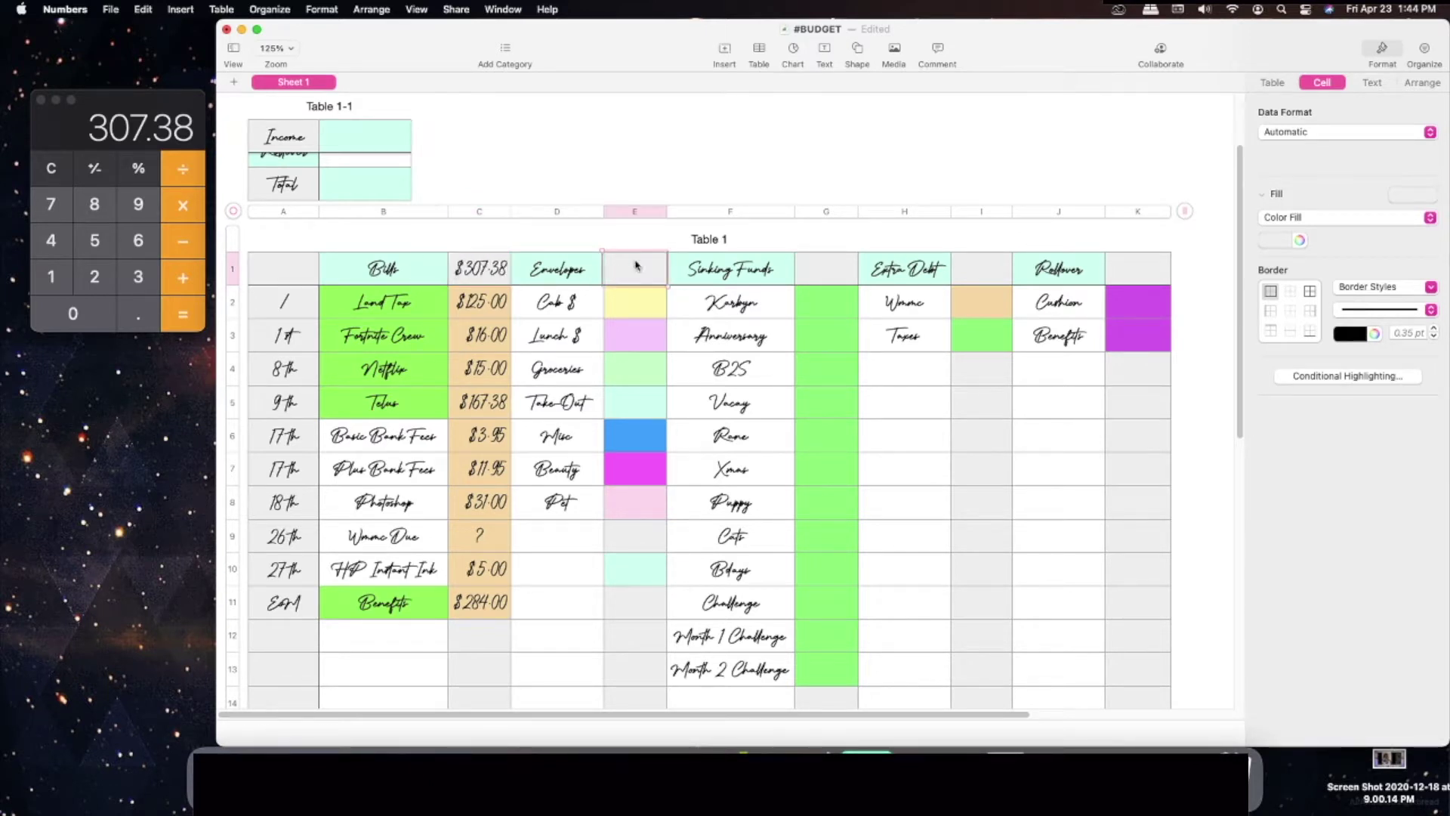
pyautogui.click(631, 295)
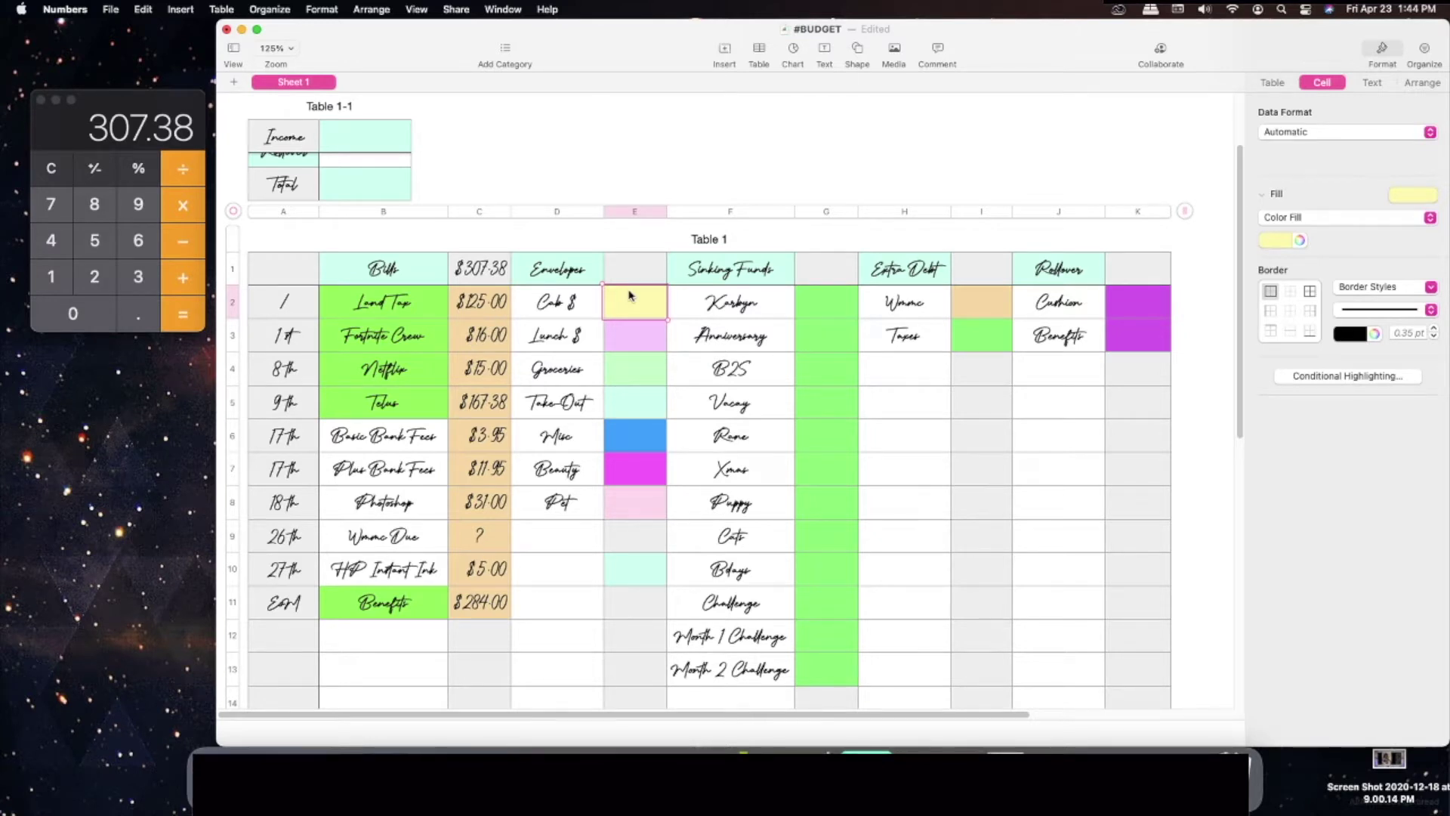
pyautogui.write('$35')
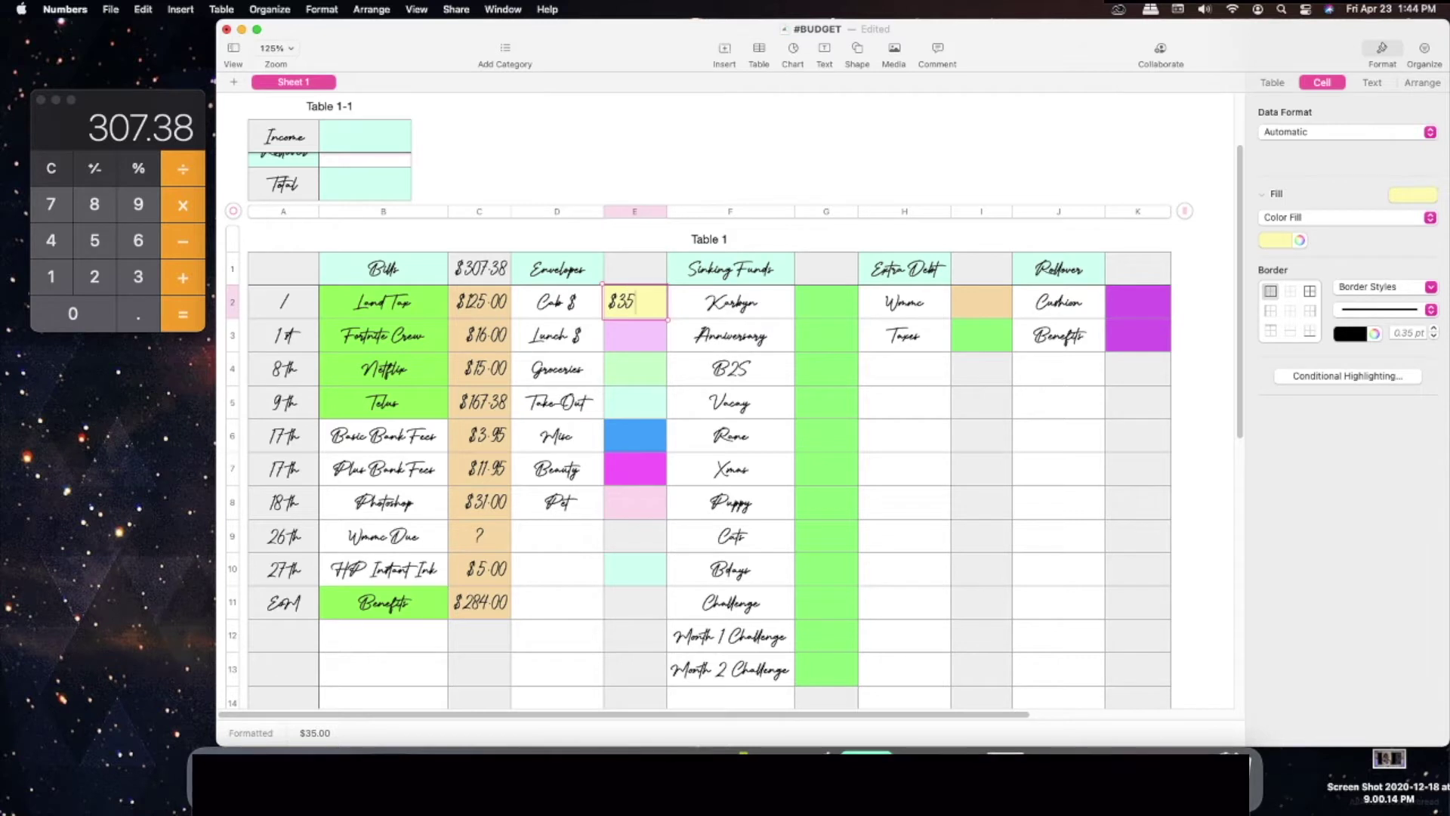
pyautogui.press('Return')
pyautogui.write('$60')
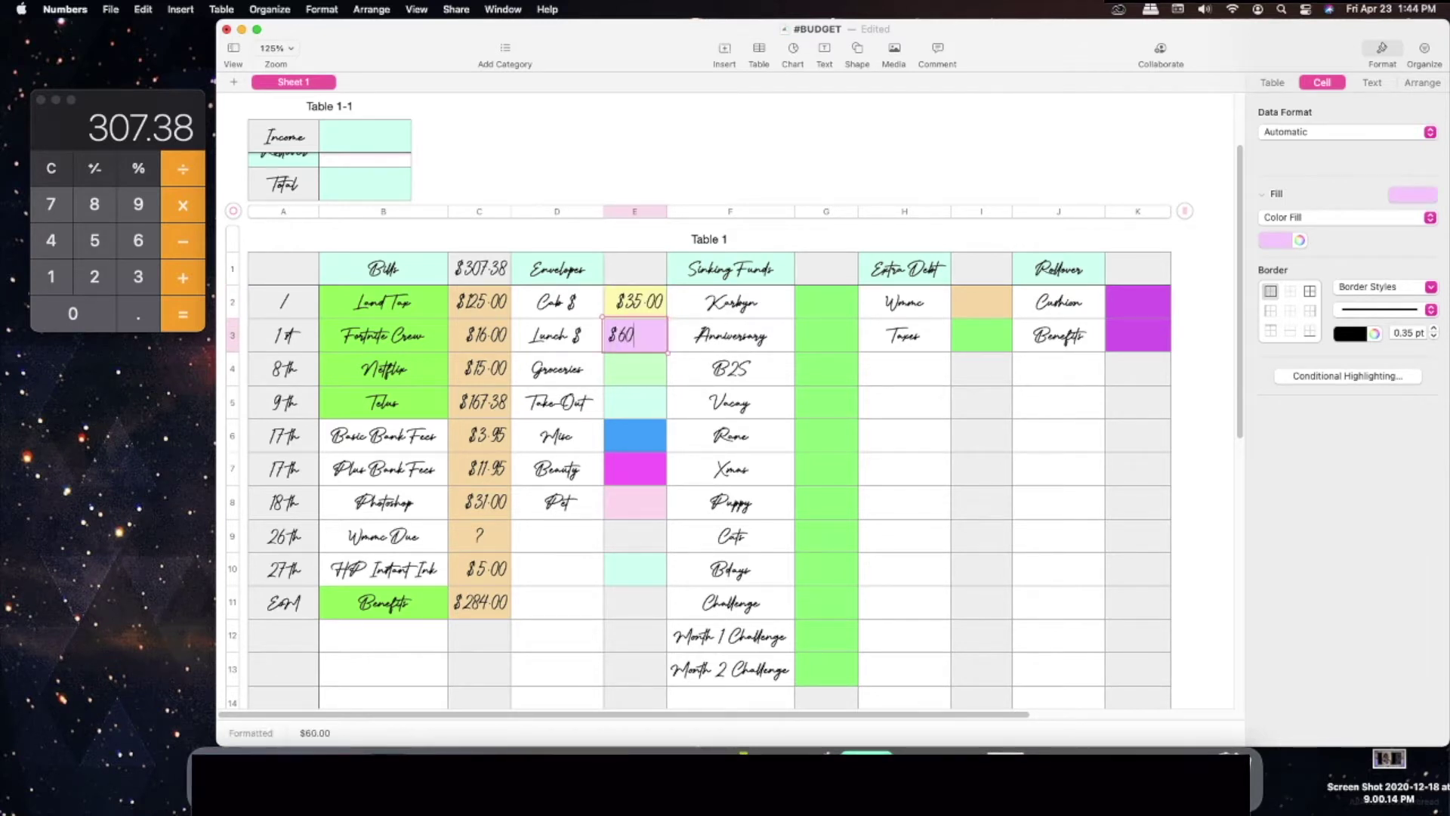
pyautogui.press('Return')
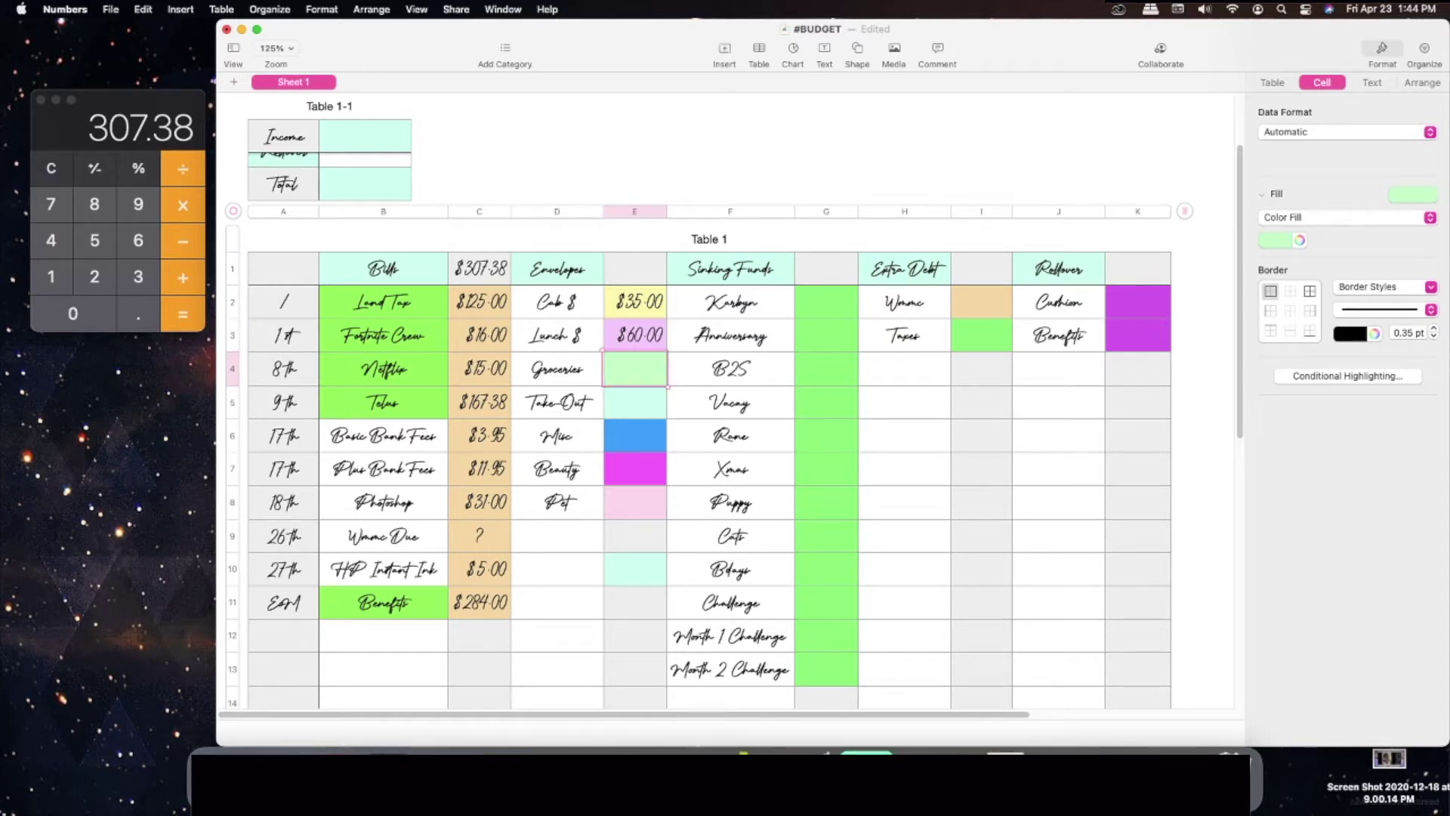
pyautogui.write('$200')
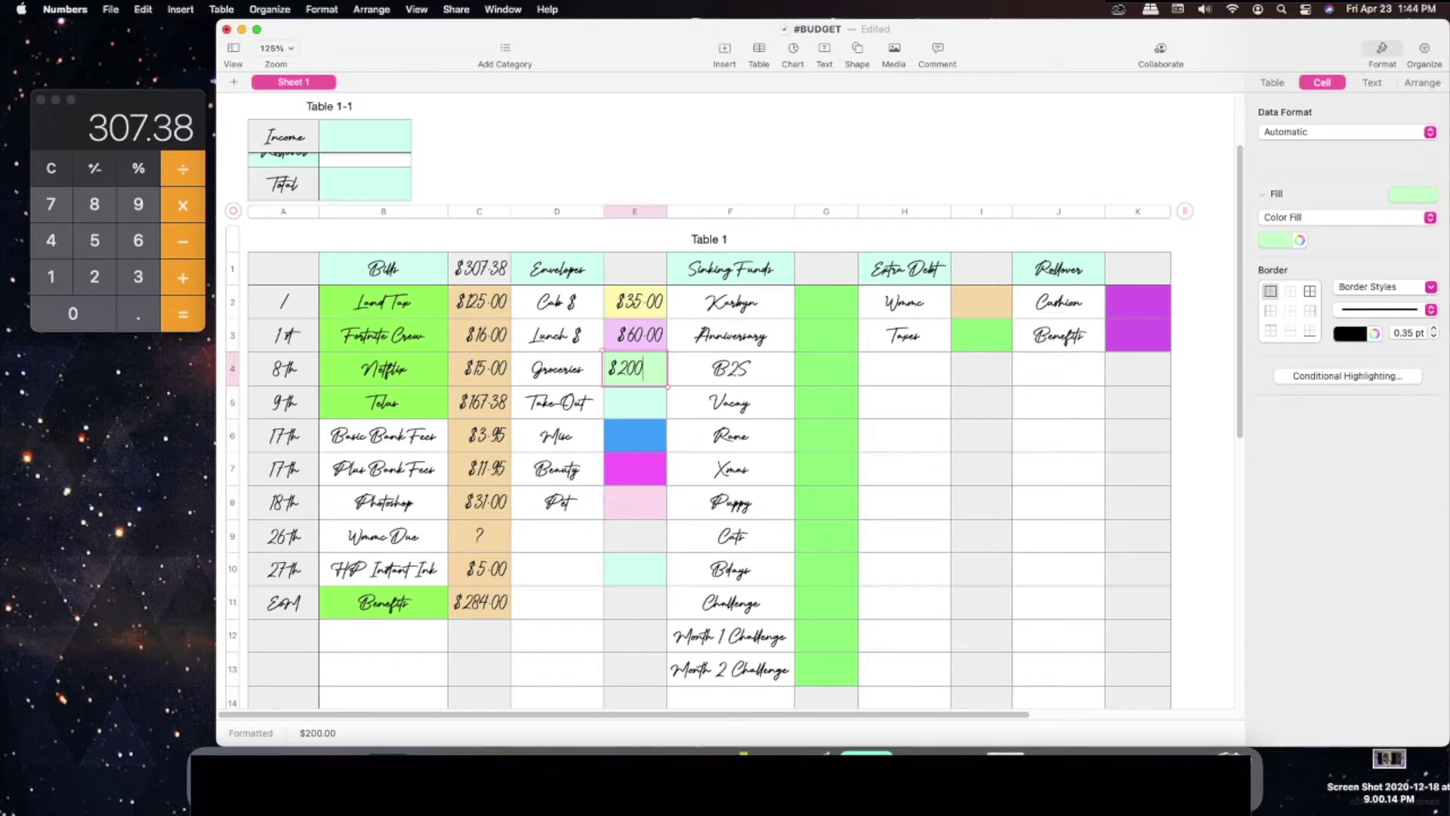
pyautogui.press('Return')
pyautogui.write('$65')
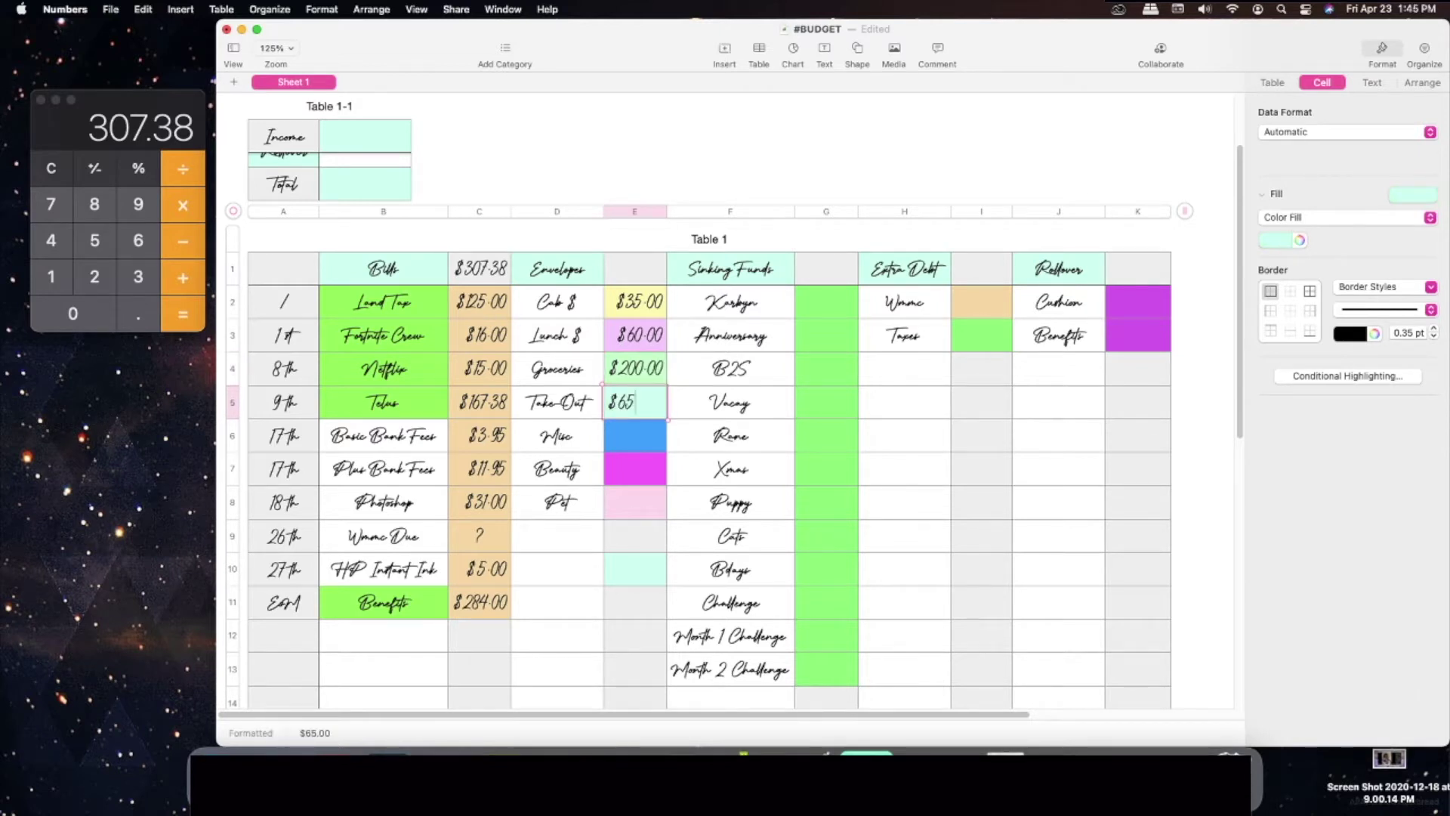
pyautogui.press('Return')
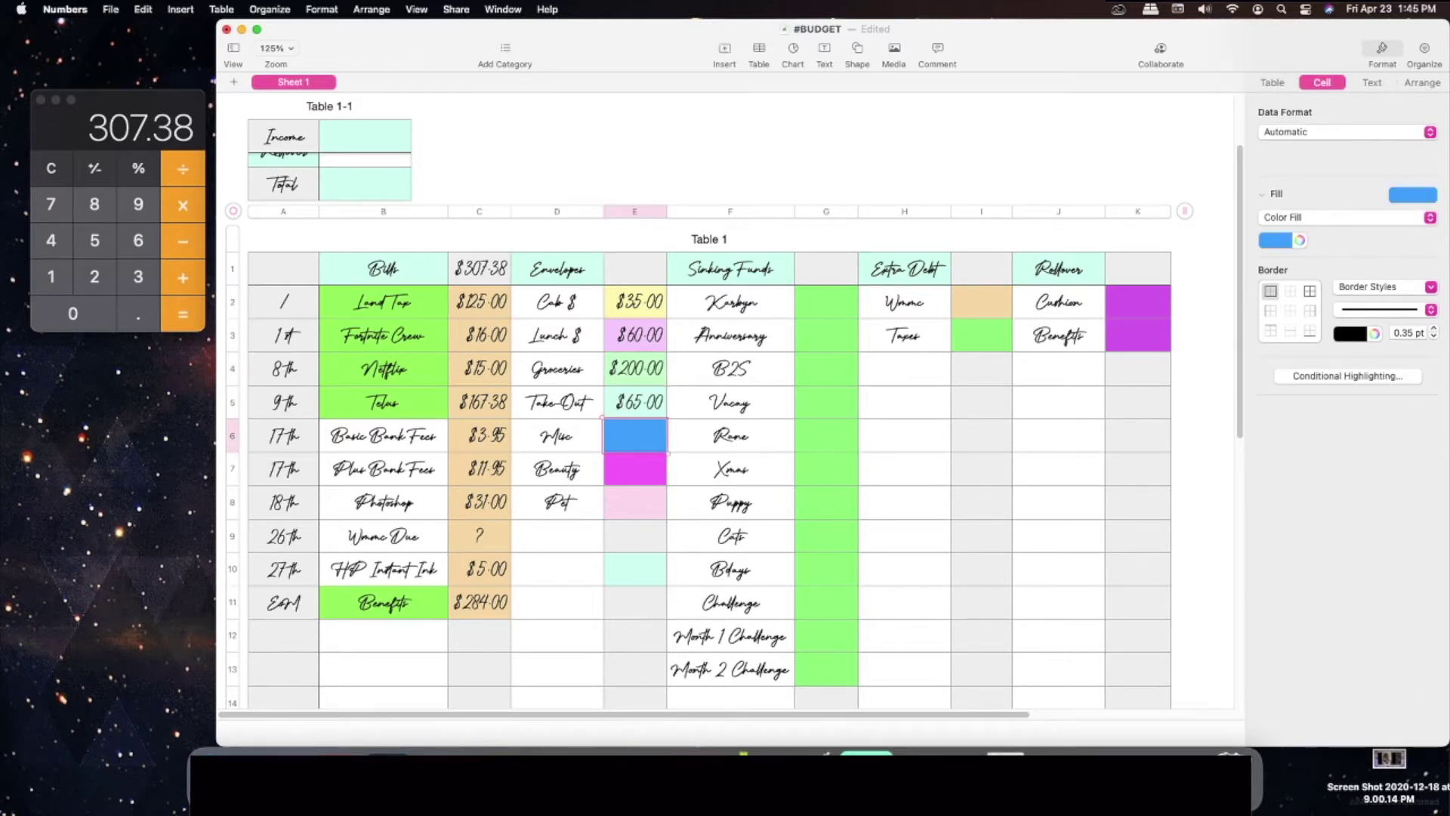
# Step: Enter $80 for the Misc envelope, a slash for Beauty and $60 for Pet
pyautogui.write('$80')
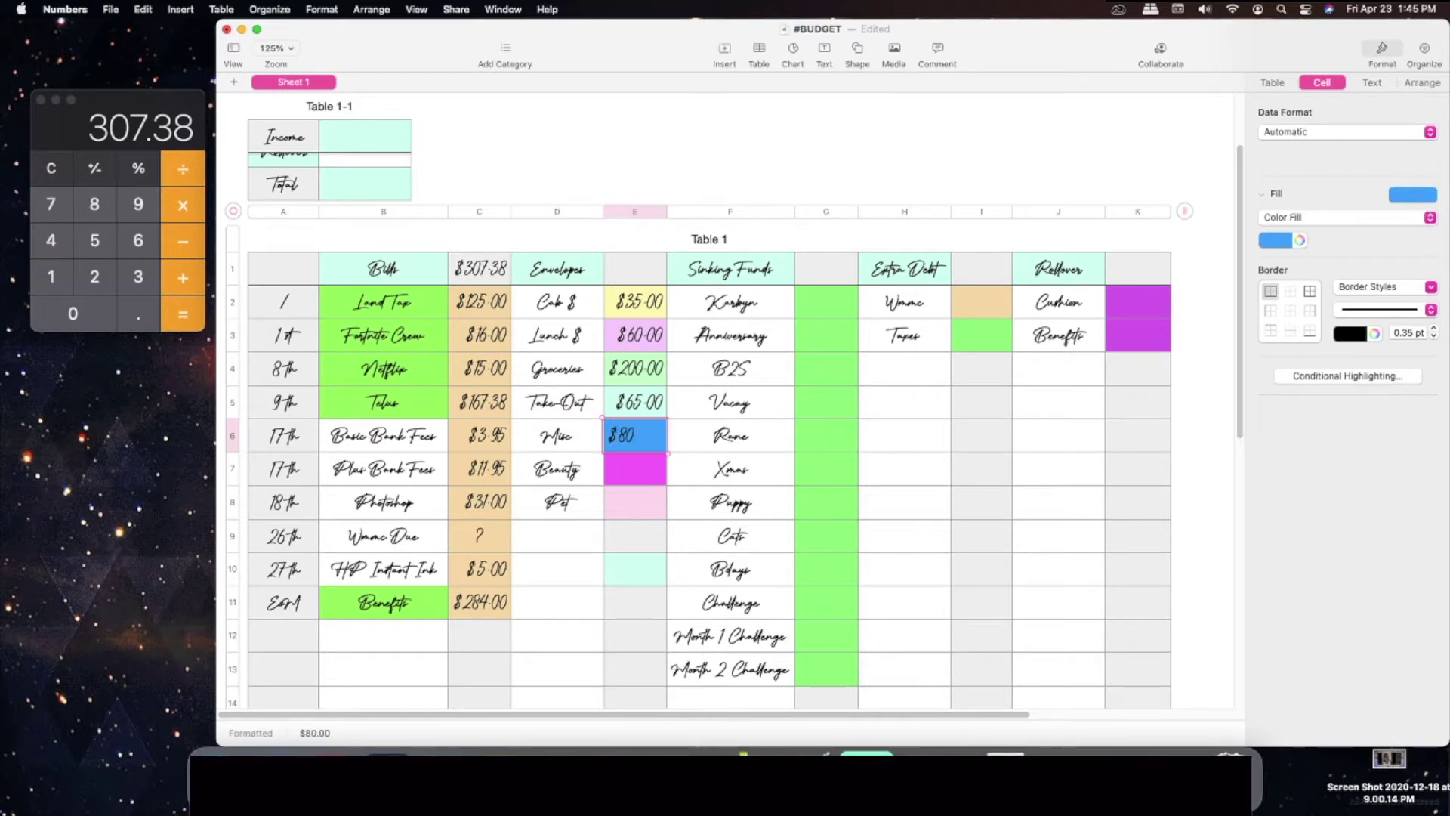
pyautogui.press('Return')
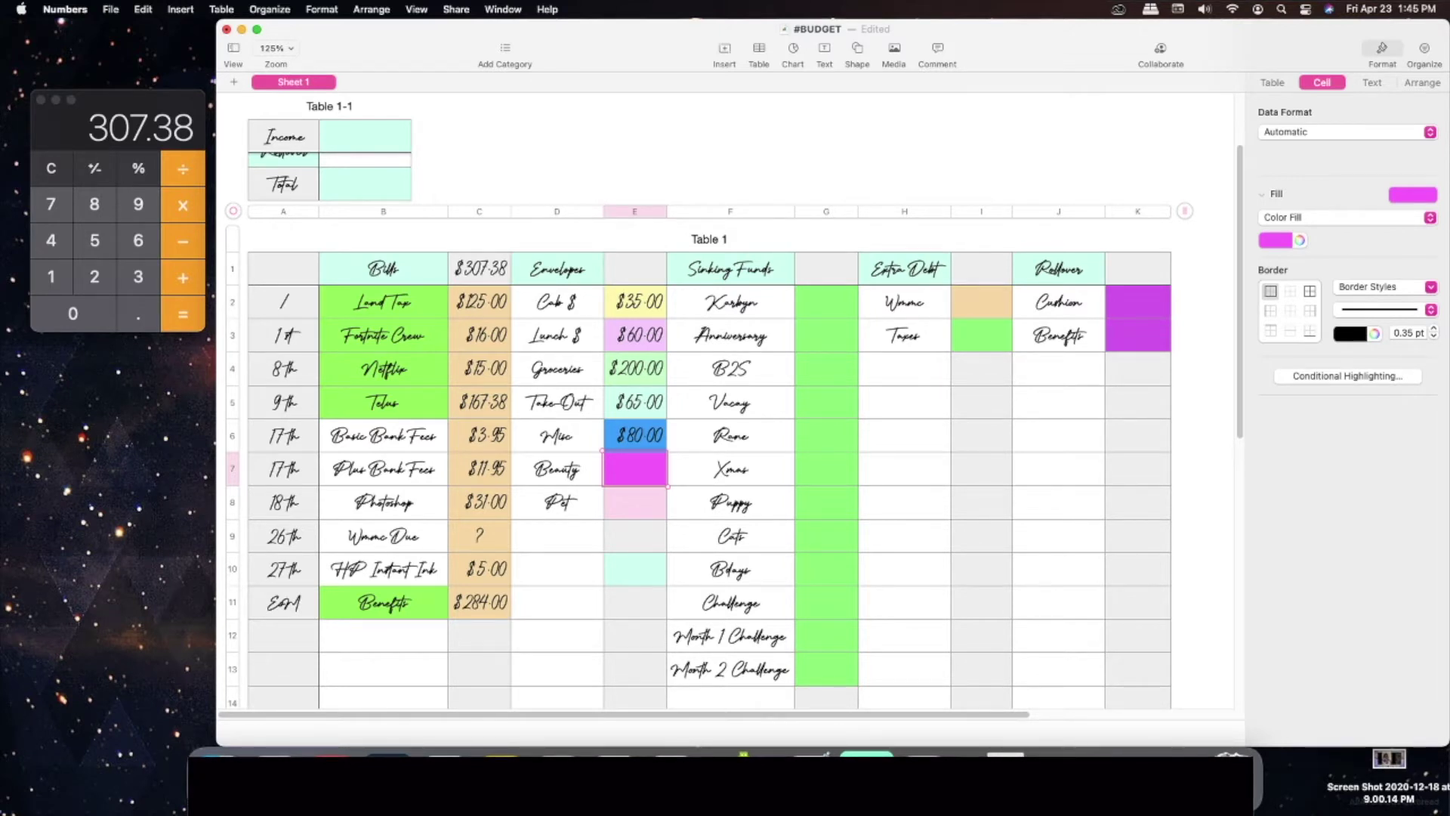
pyautogui.write('/')
pyautogui.press('Return')
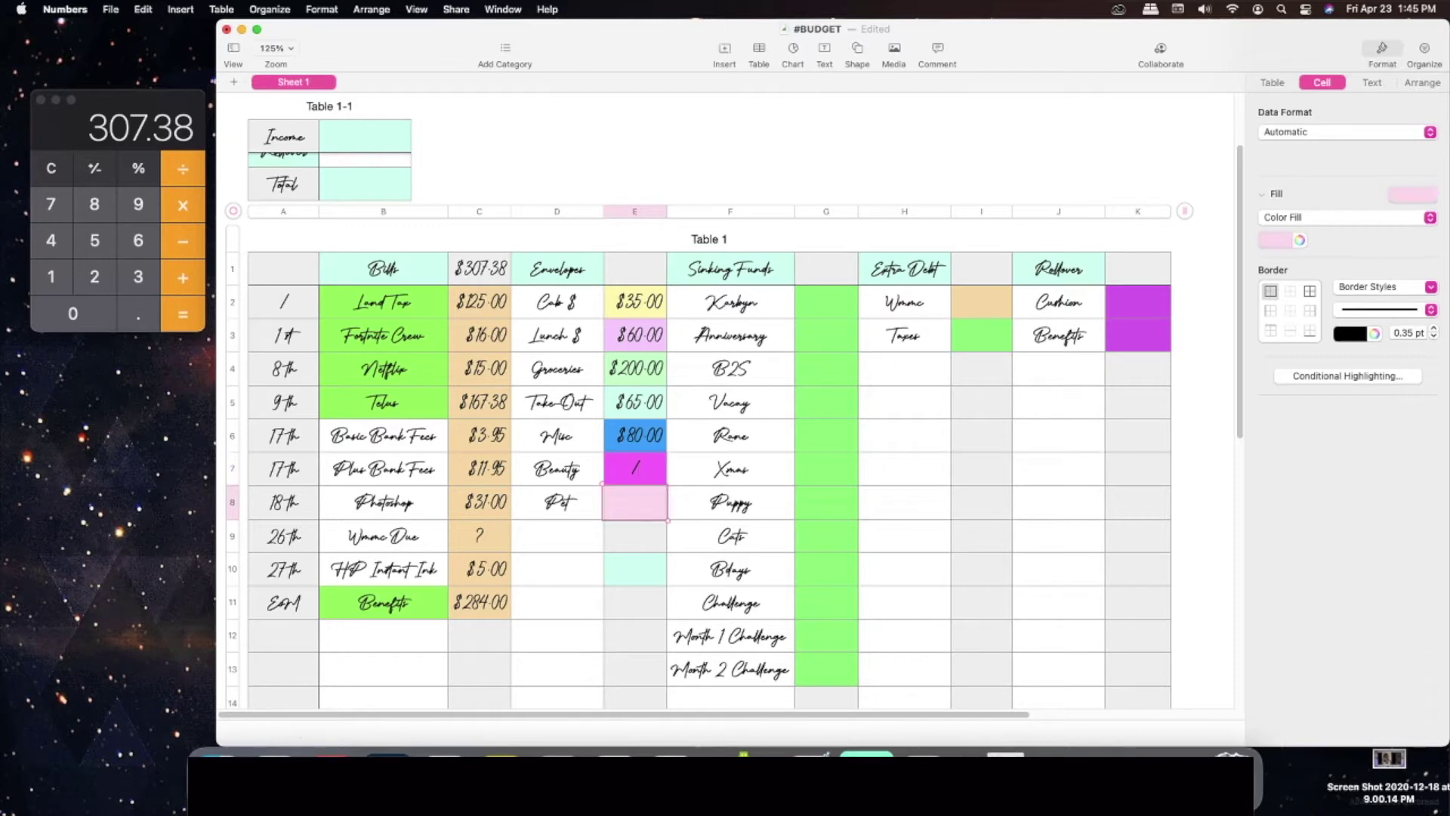
pyautogui.write('$60')
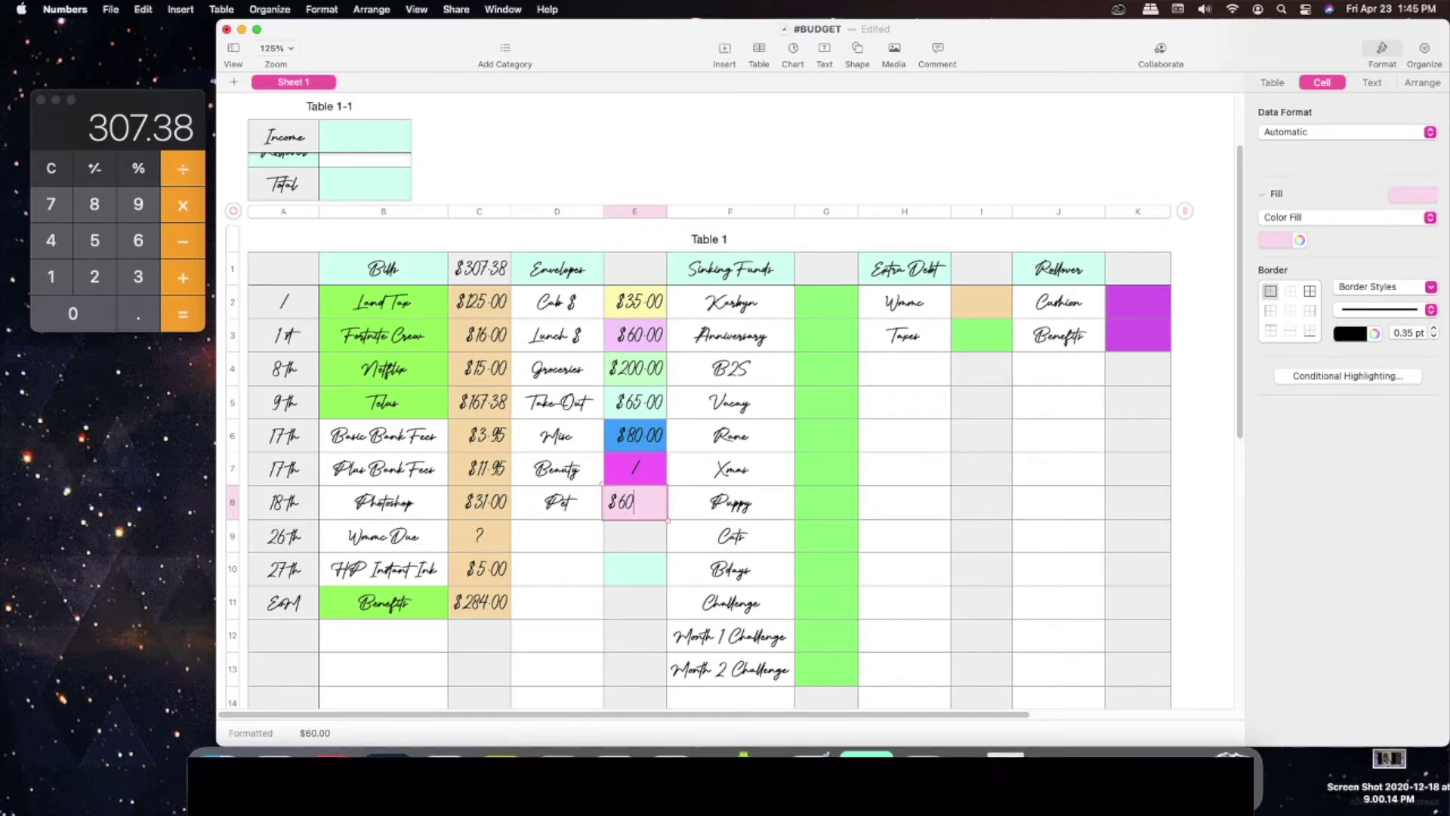
pyautogui.press('Return')
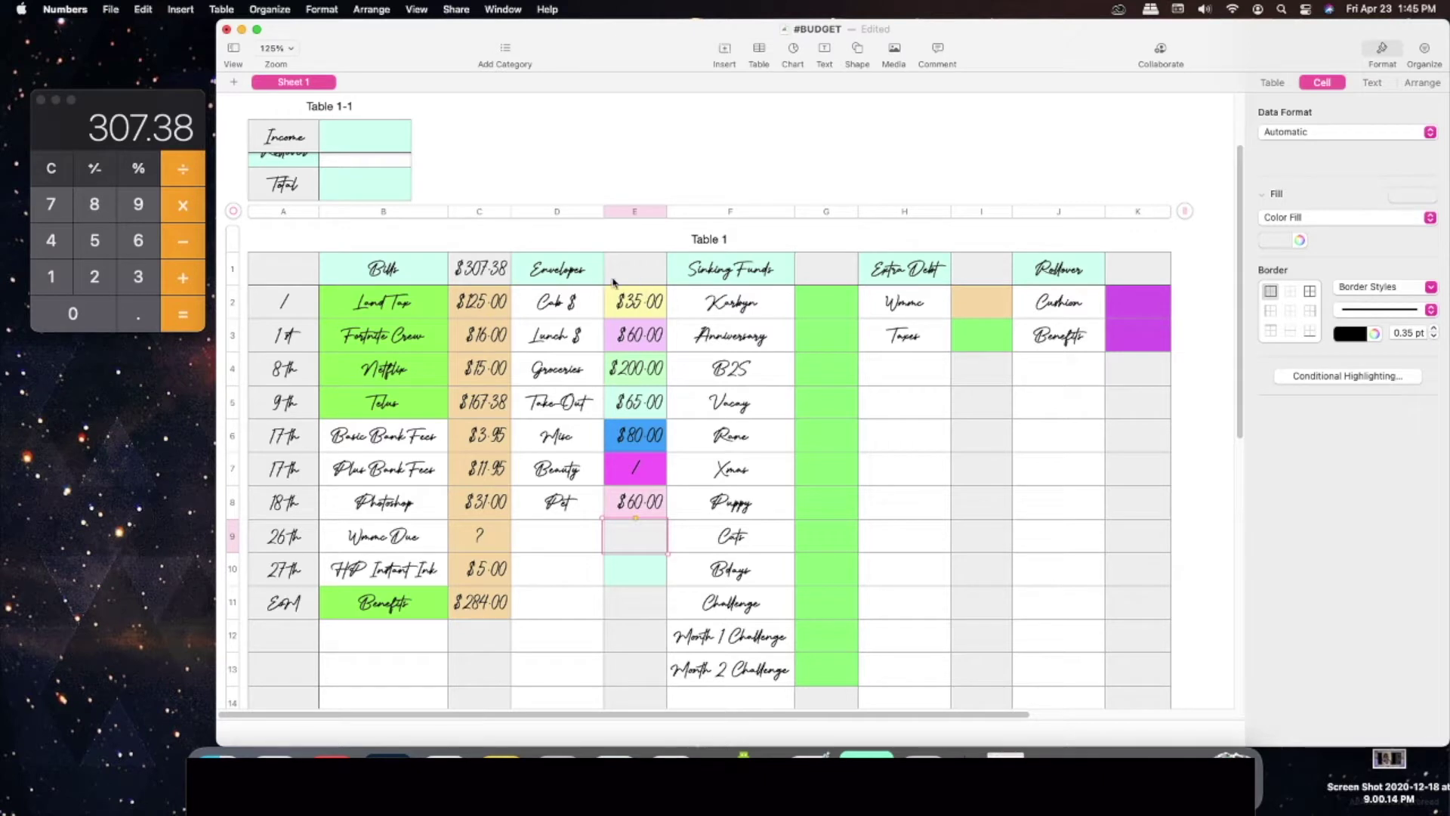
# Step: Switch to Calculator and add the envelope amounts: 35 + 60 + 200 + 65 + 80 + 60
pyautogui.click(487, 277)
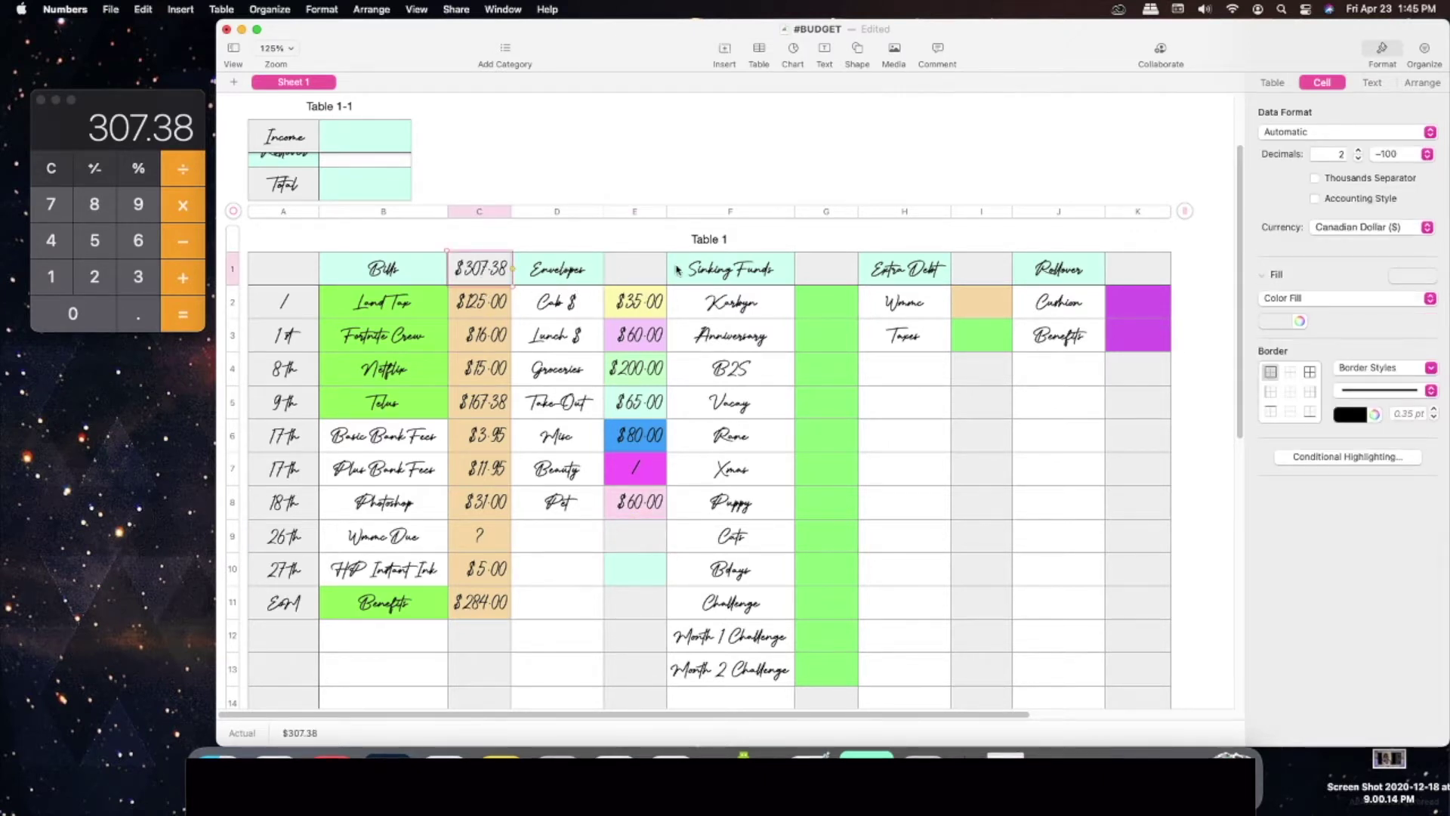
pyautogui.click(637, 272)
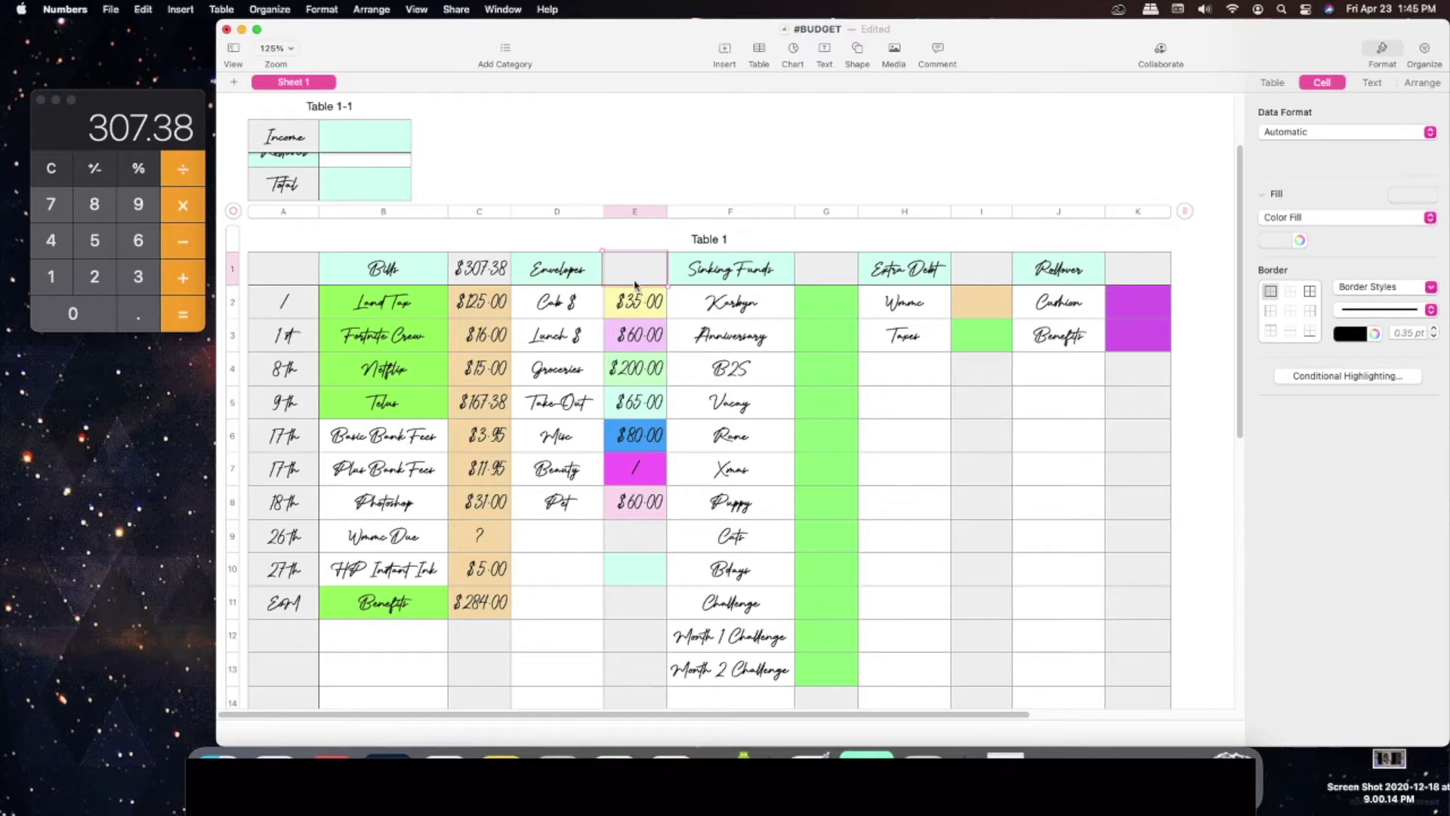
pyautogui.click(646, 568)
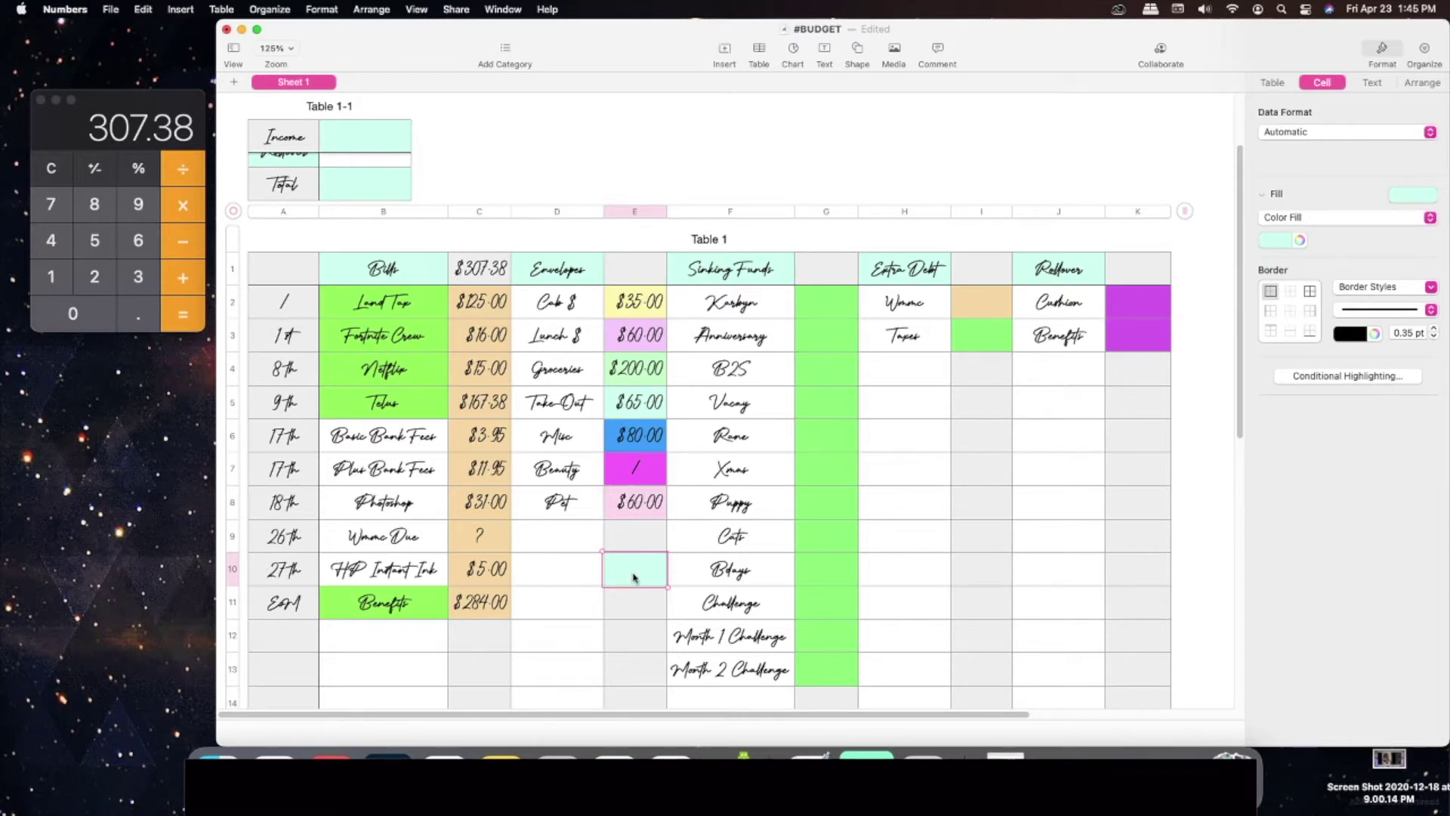
pyautogui.click(53, 170)
pyautogui.click(126, 276)
pyautogui.click(94, 240)
pyautogui.click(187, 277)
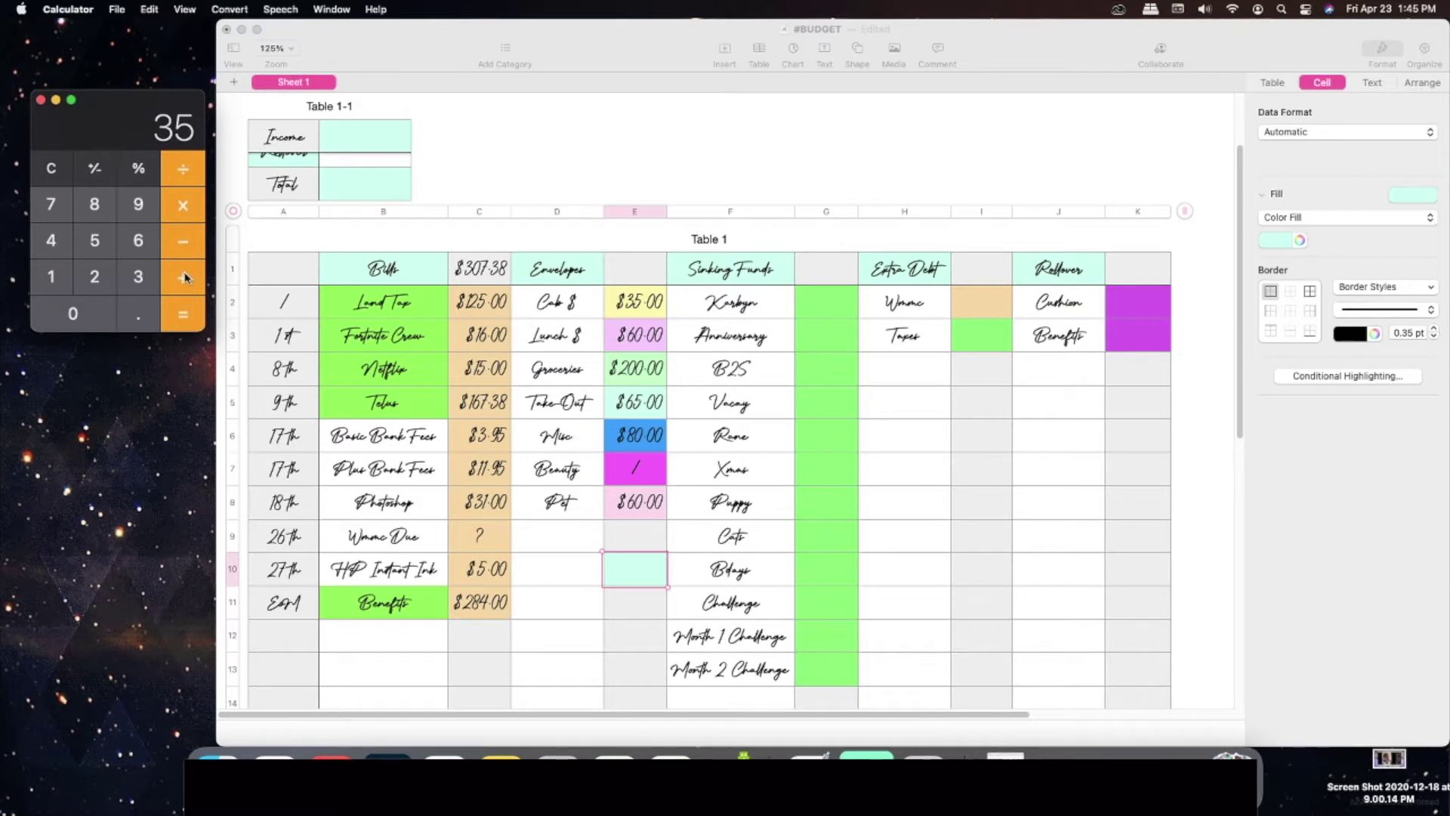
pyautogui.write('60')
pyautogui.click(182, 278)
pyautogui.click(94, 278)
pyautogui.click(84, 314)
pyautogui.click(84, 313)
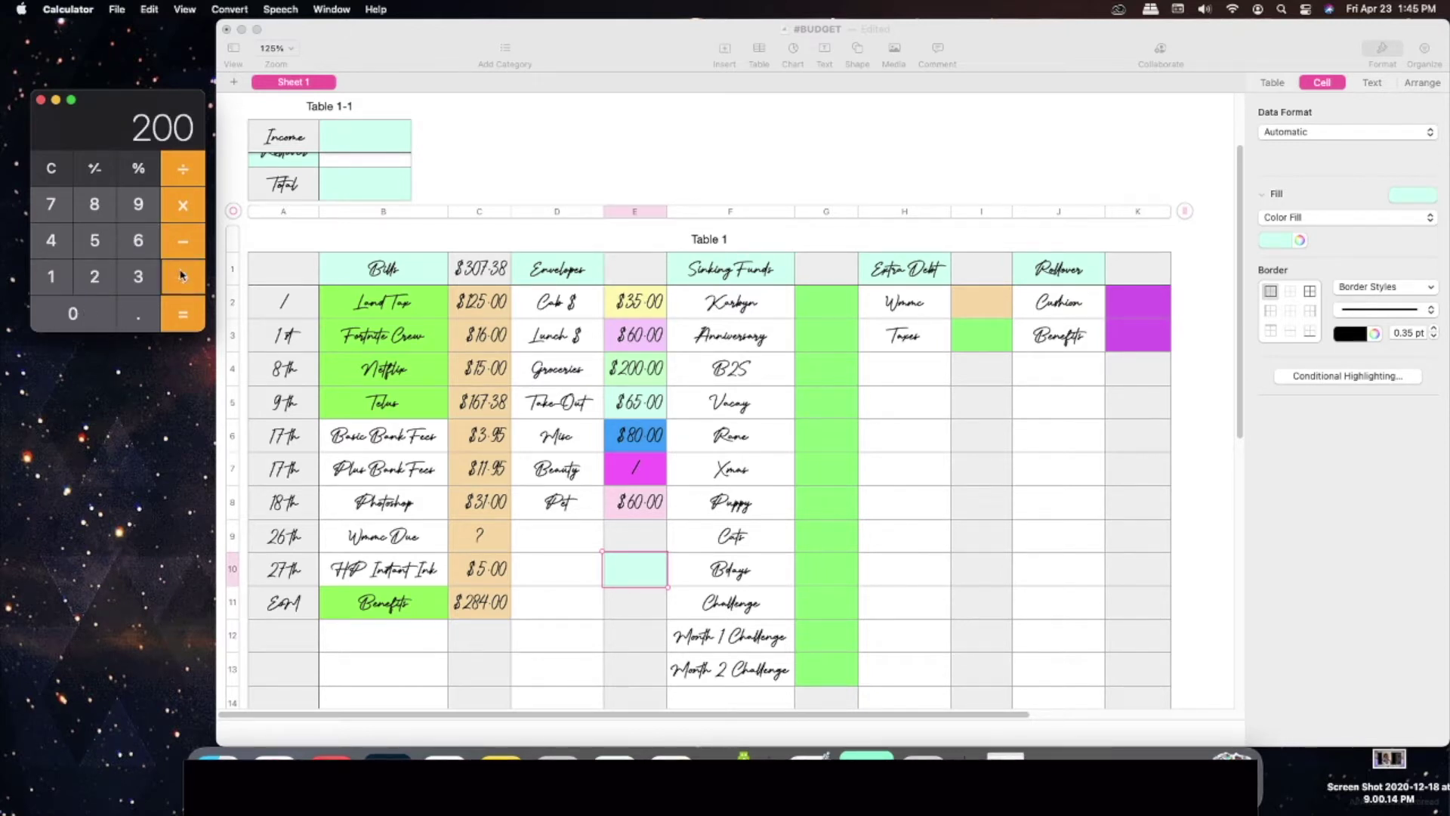
pyautogui.click(180, 280)
pyautogui.write('65')
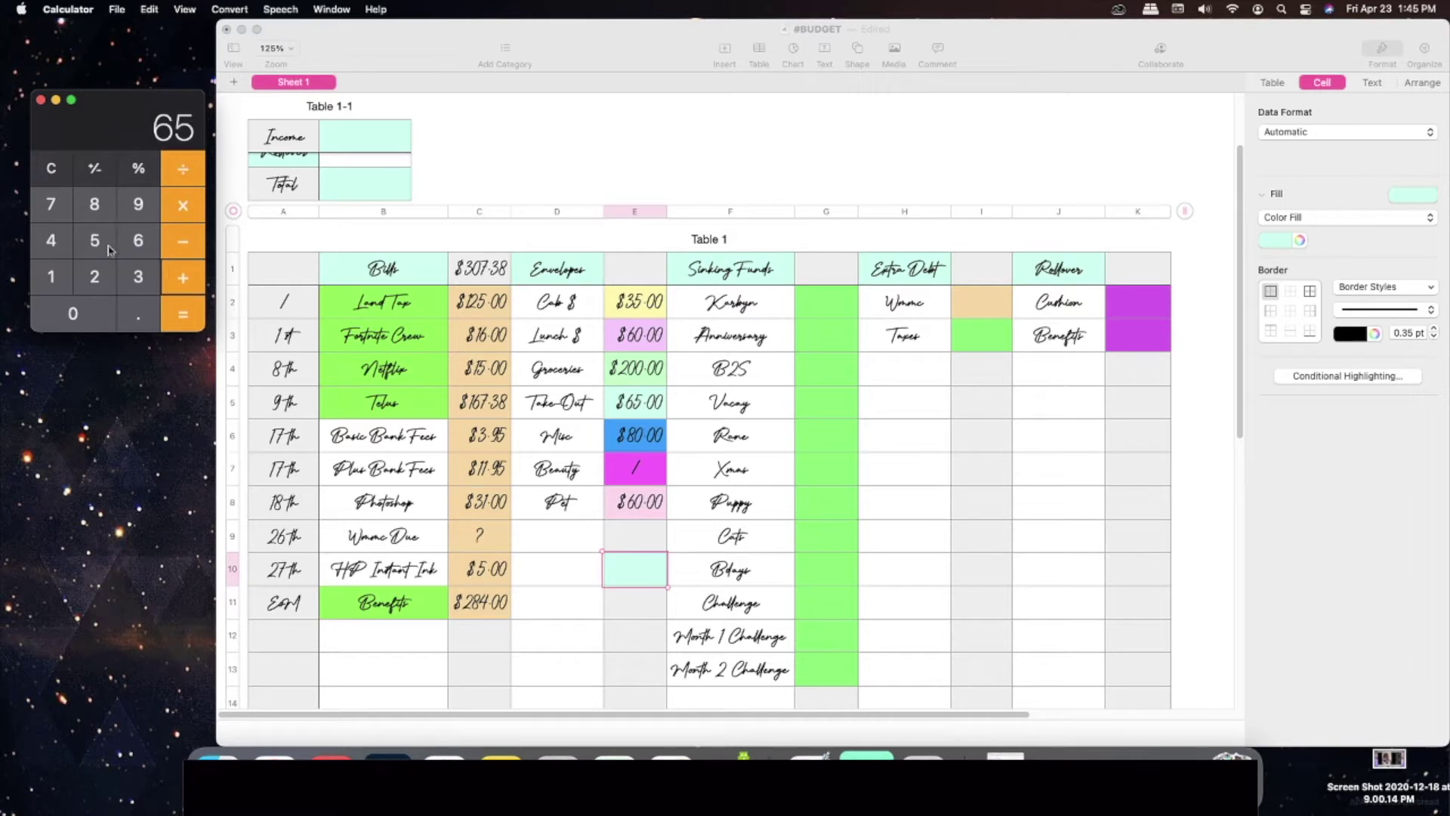
pyautogui.click(178, 277)
pyautogui.click(103, 214)
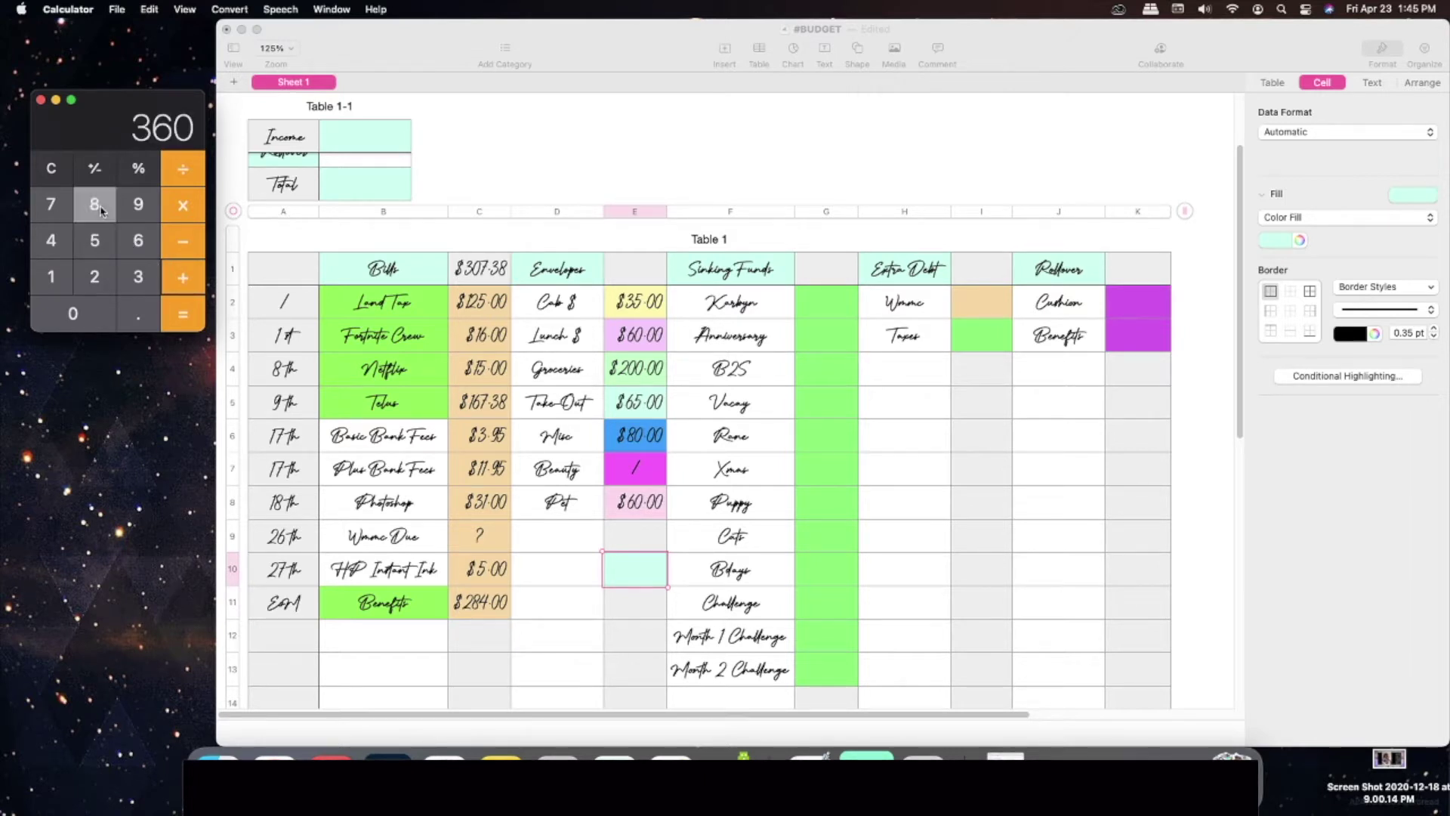
pyautogui.click(112, 313)
pyautogui.click(183, 278)
pyautogui.click(143, 242)
pyautogui.click(76, 314)
pyautogui.click(179, 317)
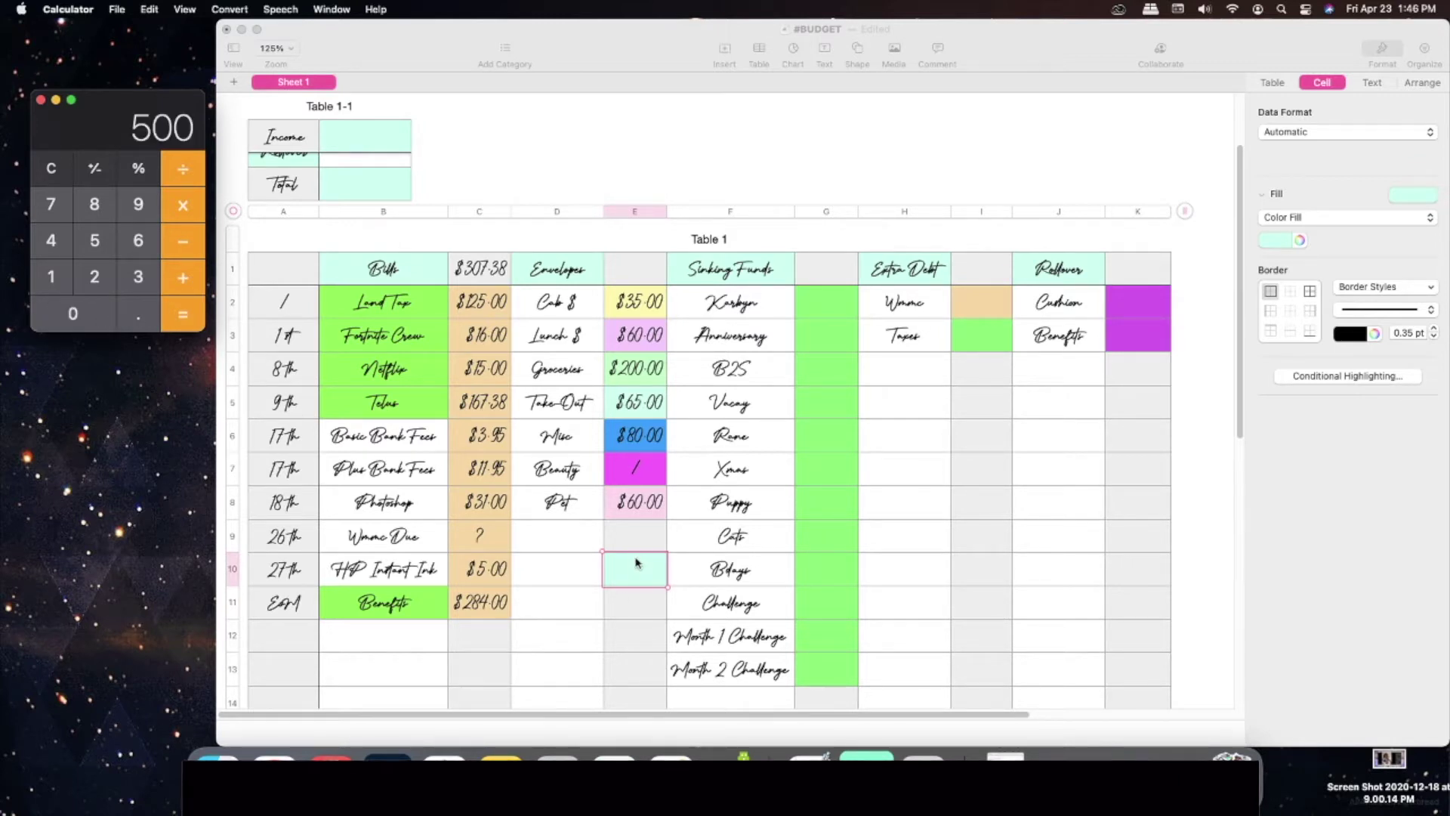
# Step: Switch back to Numbers and enter $500 as the envelopes total in cell E10 of Table 1
pyautogui.press('BackSpace')
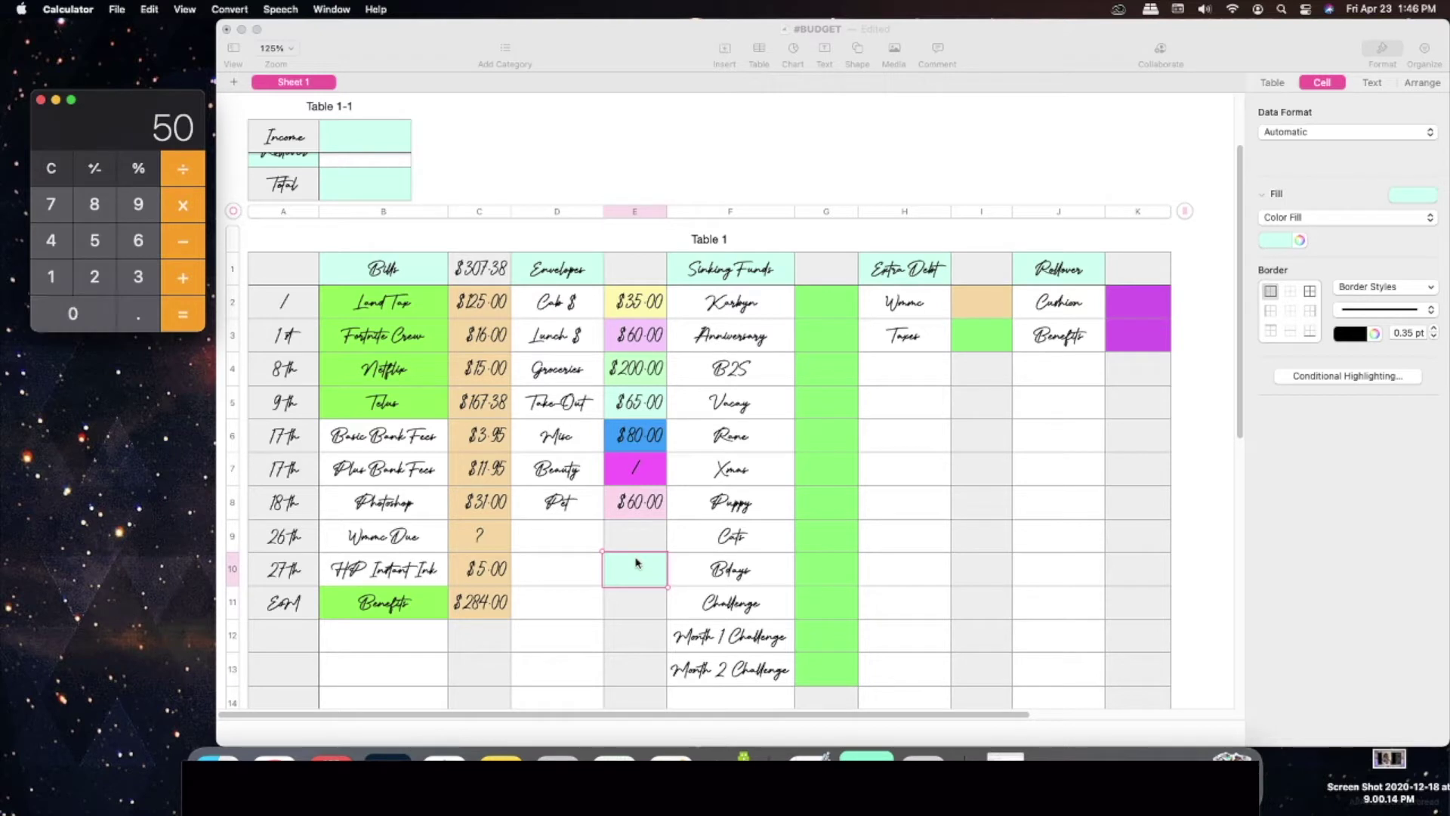
pyautogui.click(635, 563)
pyautogui.write('$500')
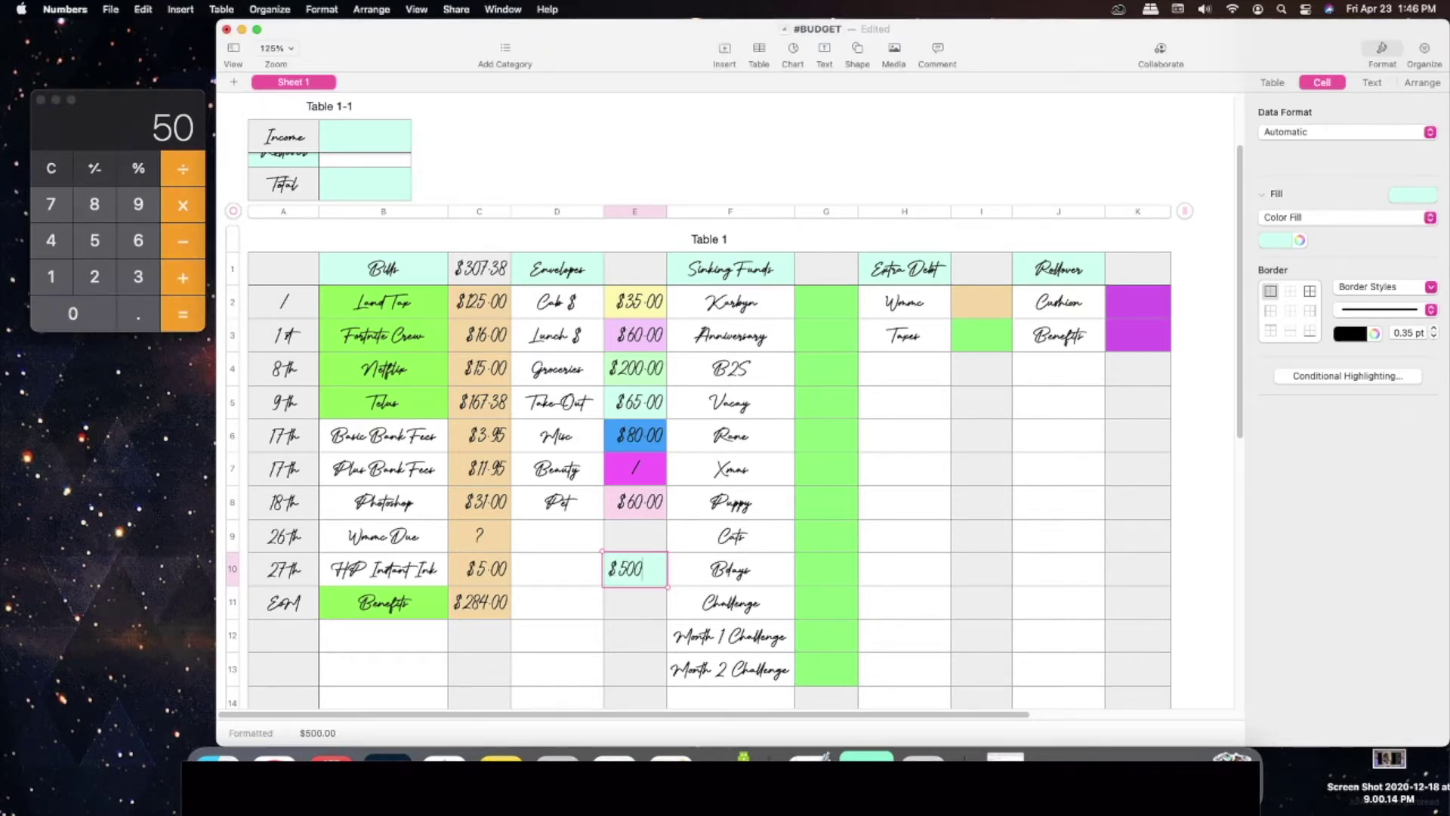
# Step: Recheck the envelopes total in Calculator by adding 35 + 60 + 200 + 65 + 80 + 60 again
pyautogui.click(51, 167)
pyautogui.click(138, 276)
pyautogui.click(94, 240)
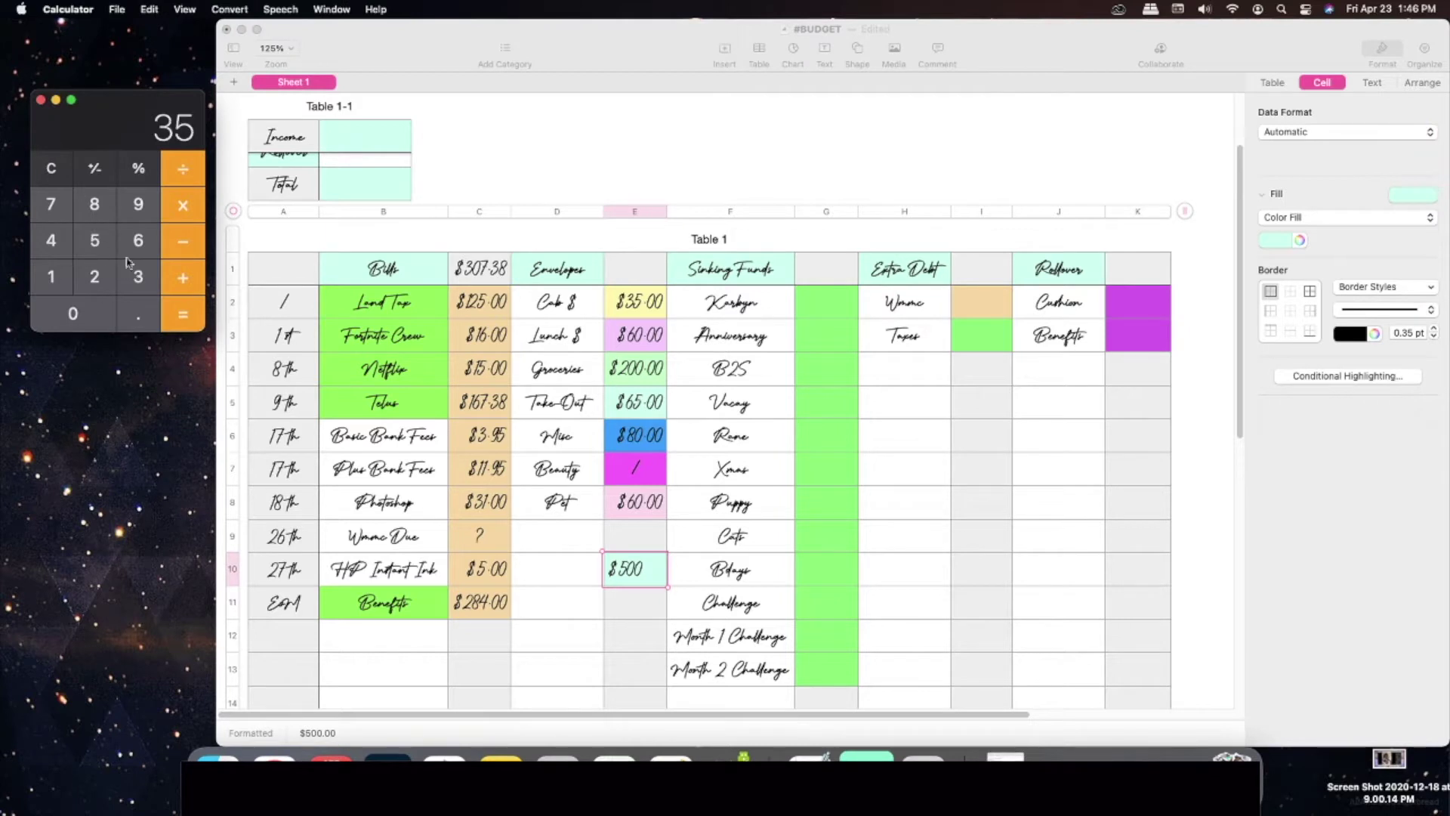
pyautogui.click(179, 277)
pyautogui.write('60')
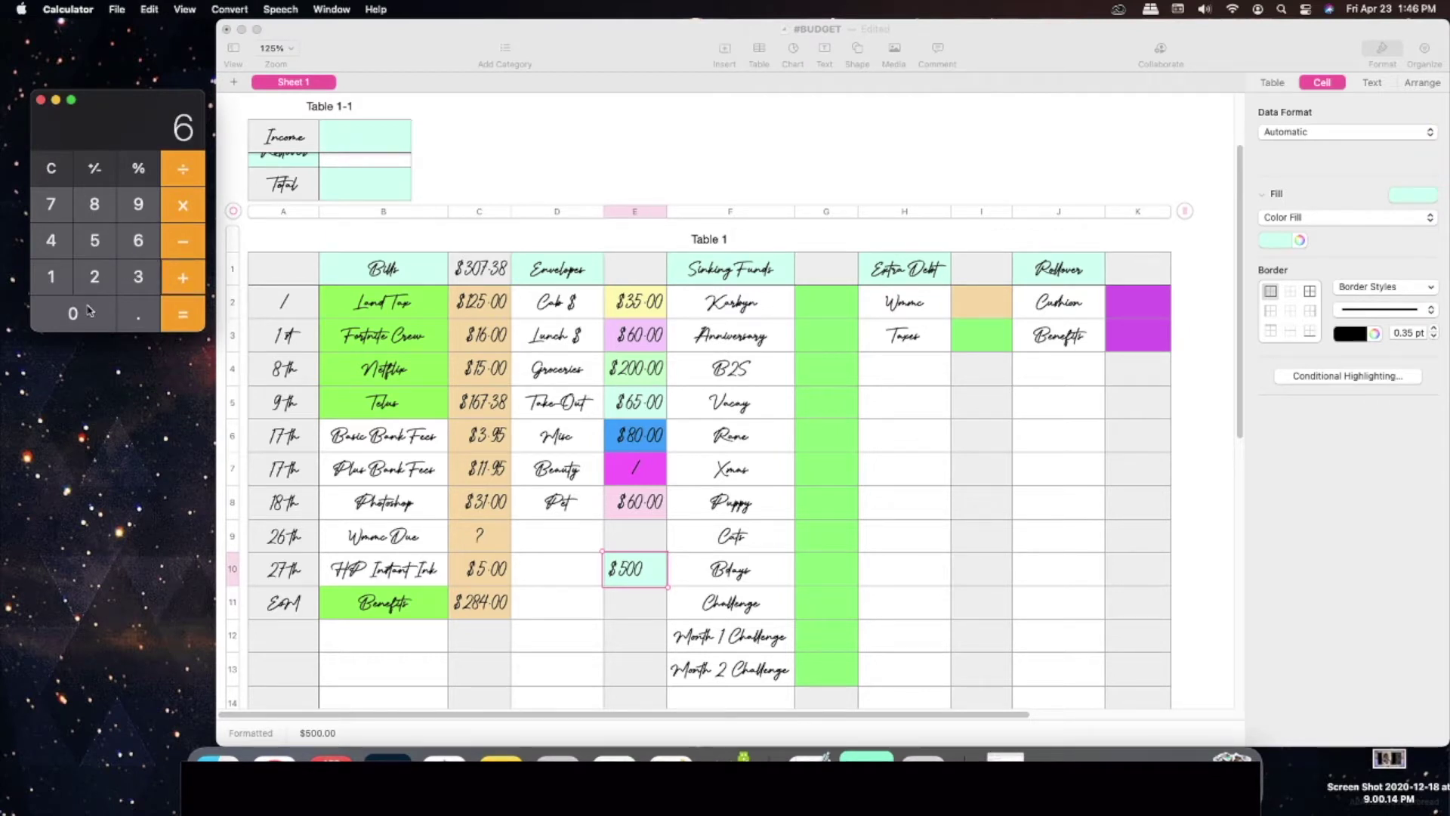
pyautogui.click(177, 274)
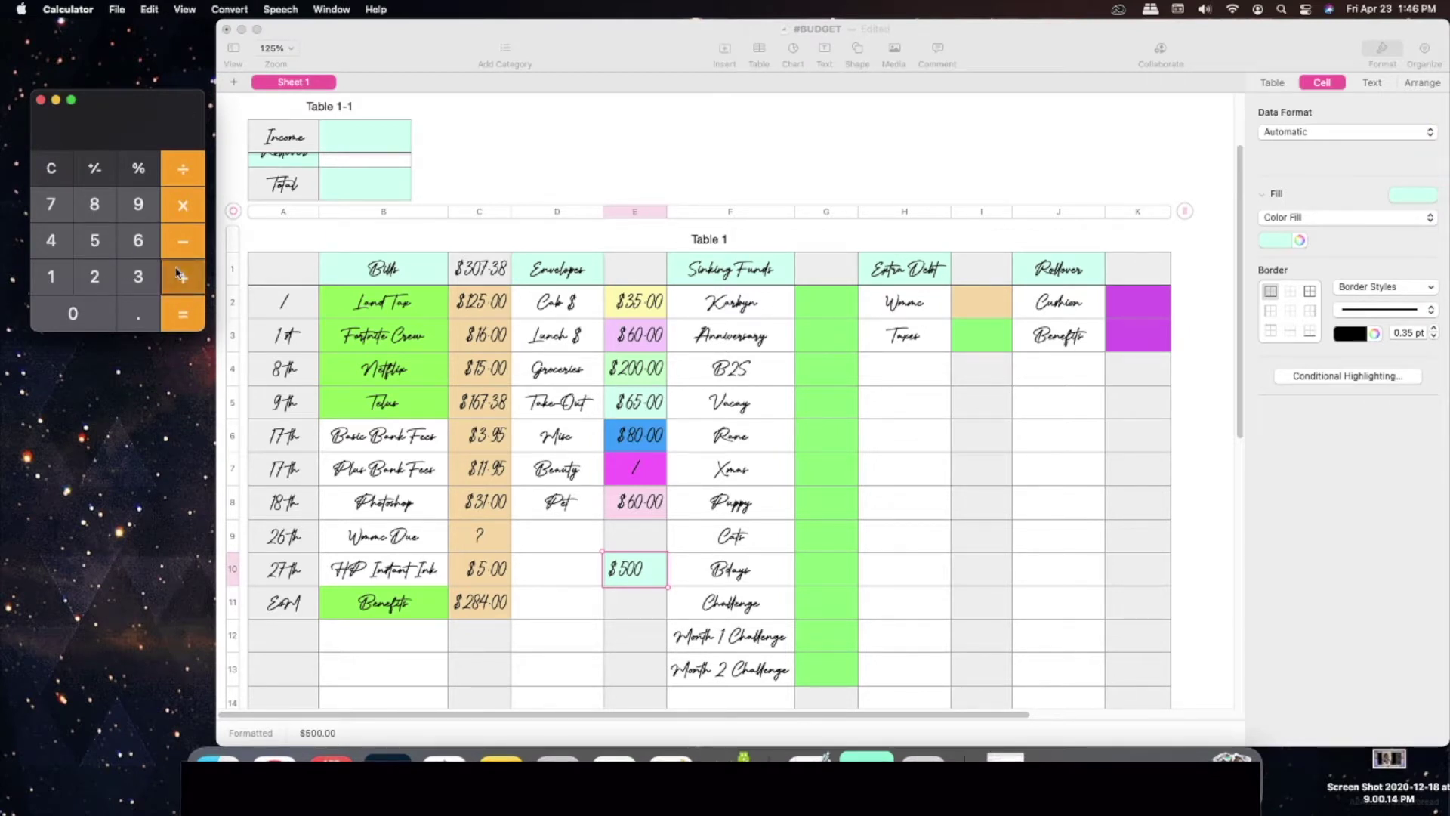
pyautogui.write('20')
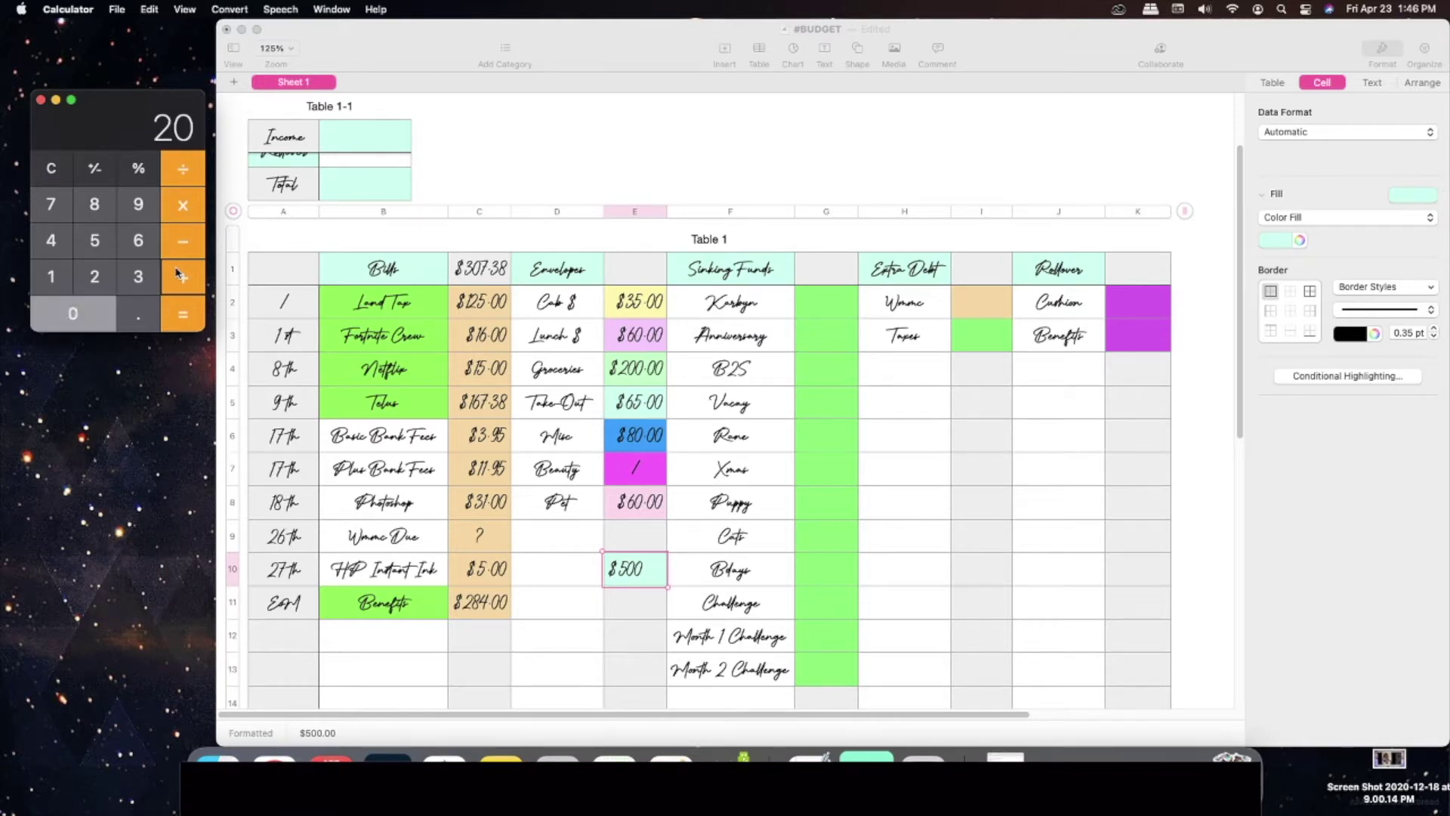
pyautogui.write('065')
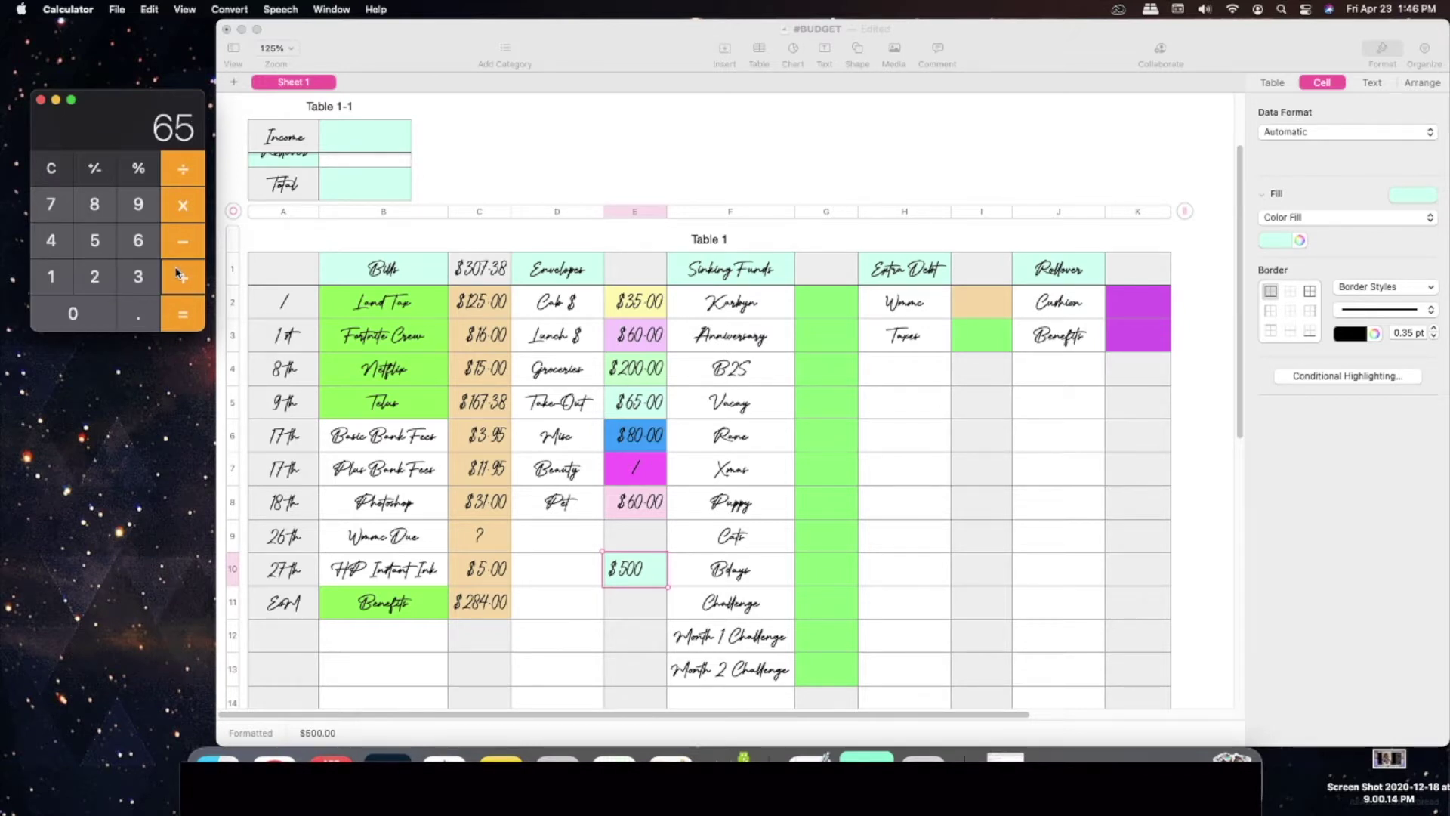
pyautogui.click(177, 274)
pyautogui.write('80')
pyautogui.click(177, 273)
pyautogui.write('60')
pyautogui.click(176, 274)
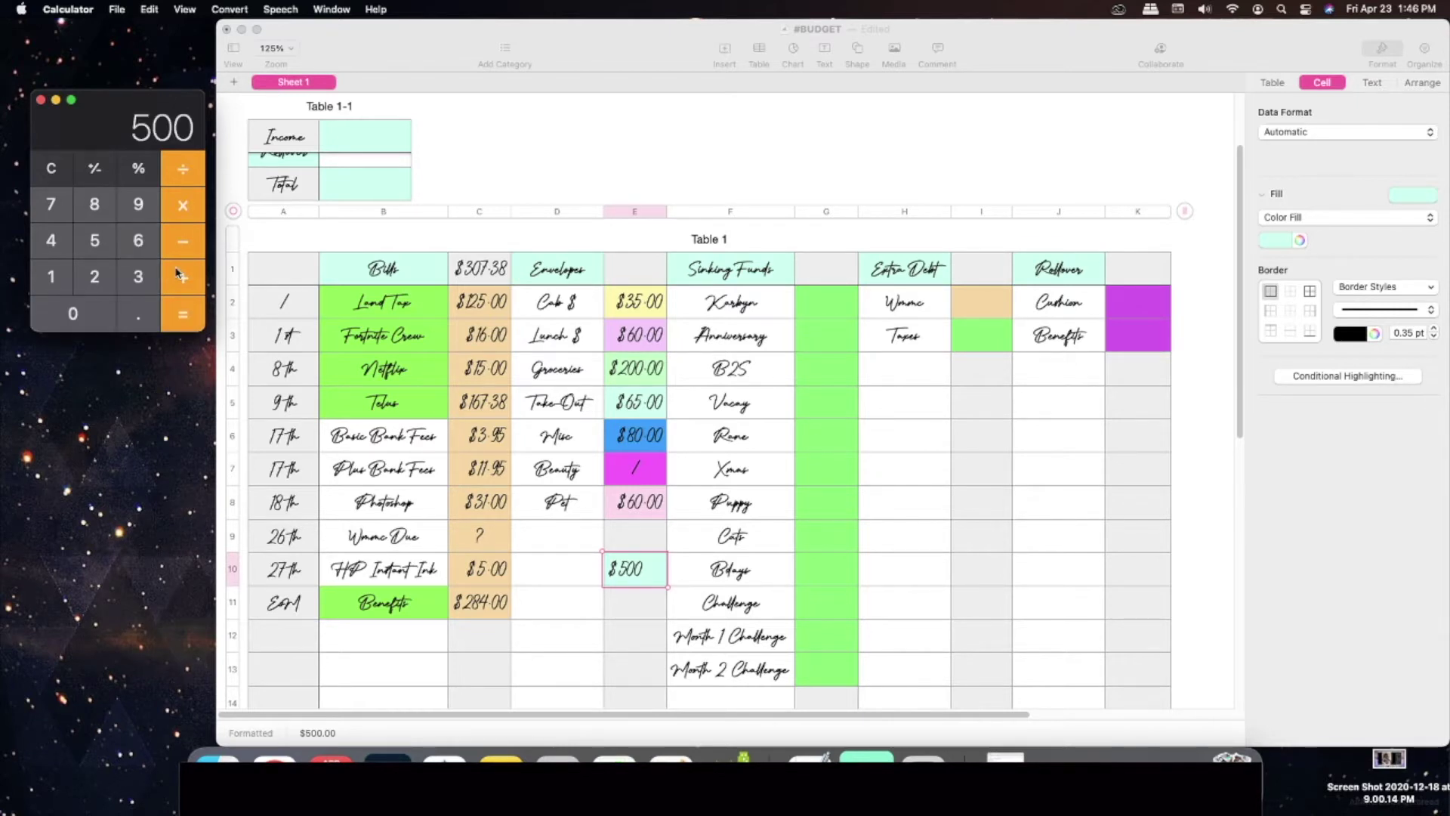
# Step: Return to Numbers and enter $15 for the first sinking fund in cell G2
pyautogui.click(813, 322)
pyautogui.click(813, 313)
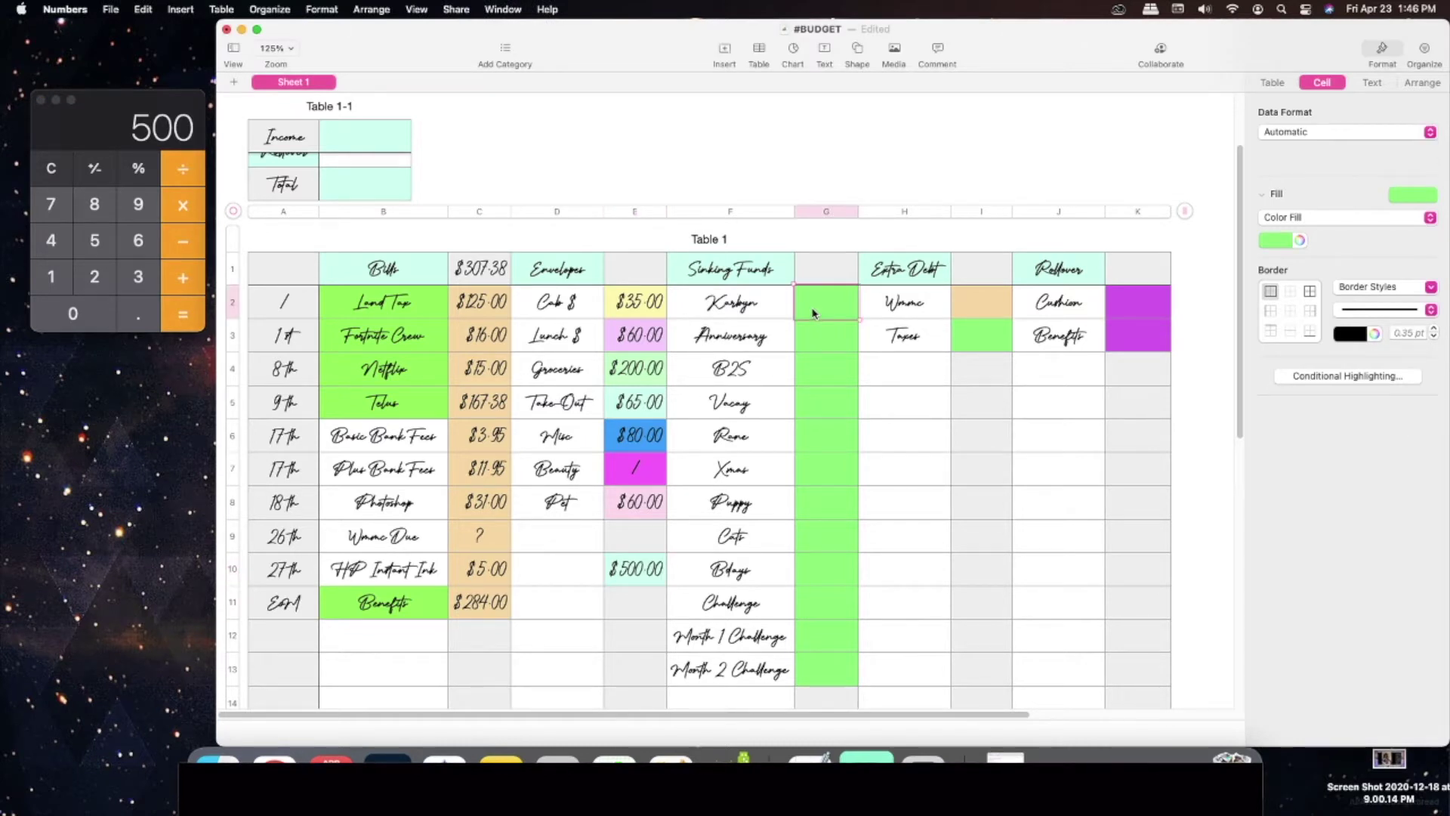
pyautogui.write('$15')
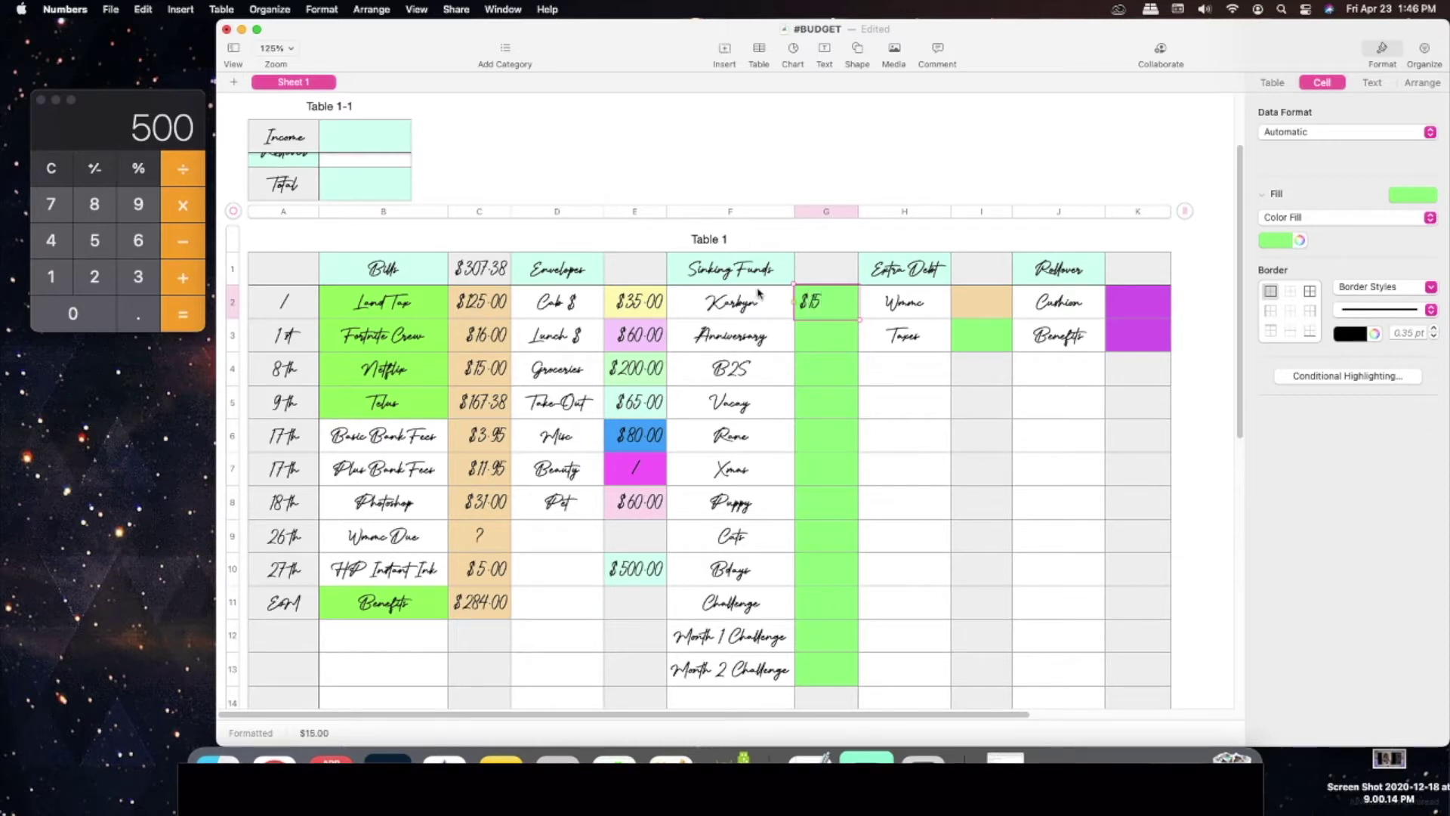
# Step: Copy the amount text from cell G2 and paste it into the Anniversary fund's cell G3
pyautogui.moveTo(815, 301); pyautogui.dragTo(802, 300)
pyautogui.rightClick(802, 300)
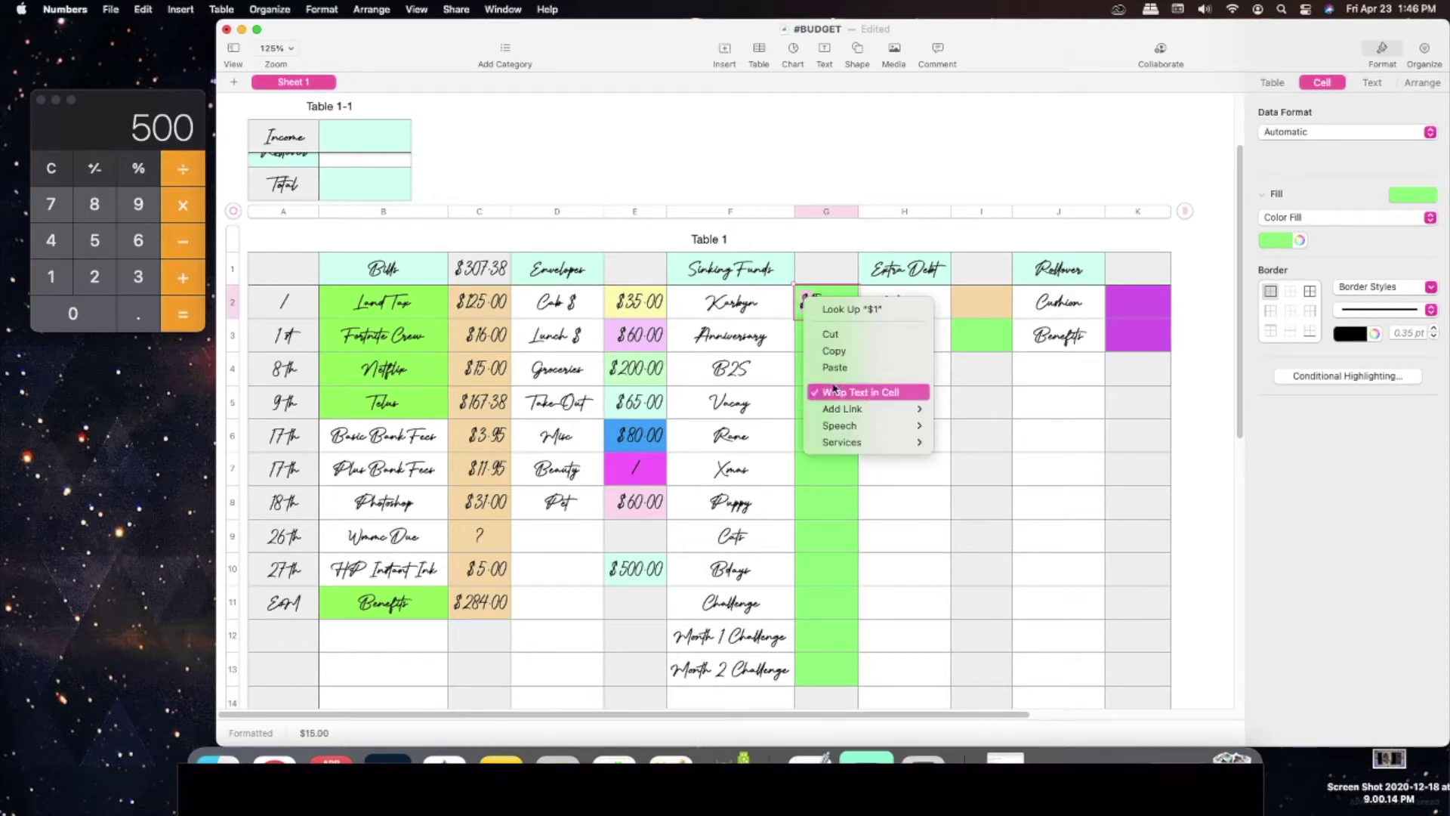
pyautogui.click(844, 351)
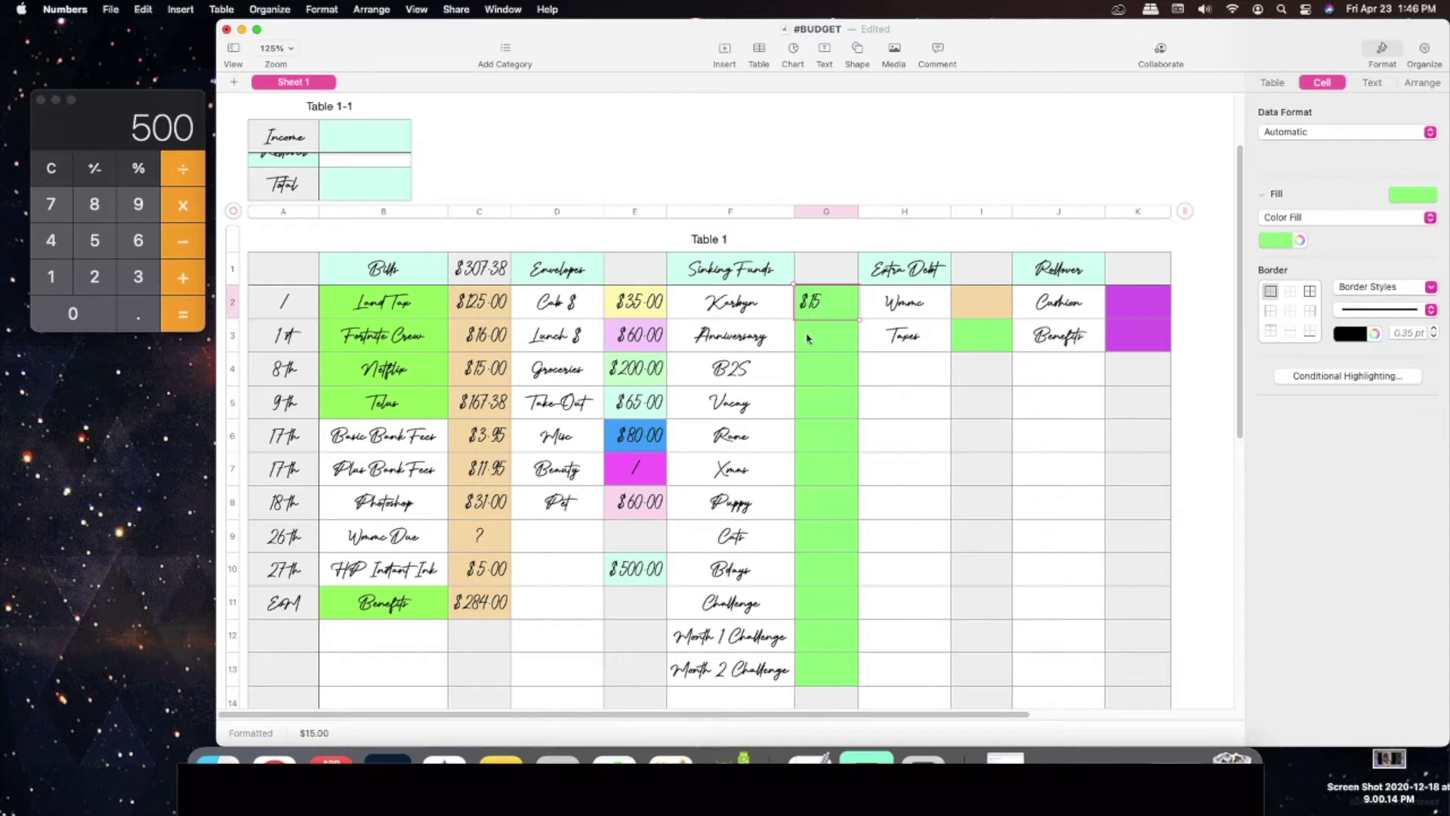
pyautogui.click(828, 341)
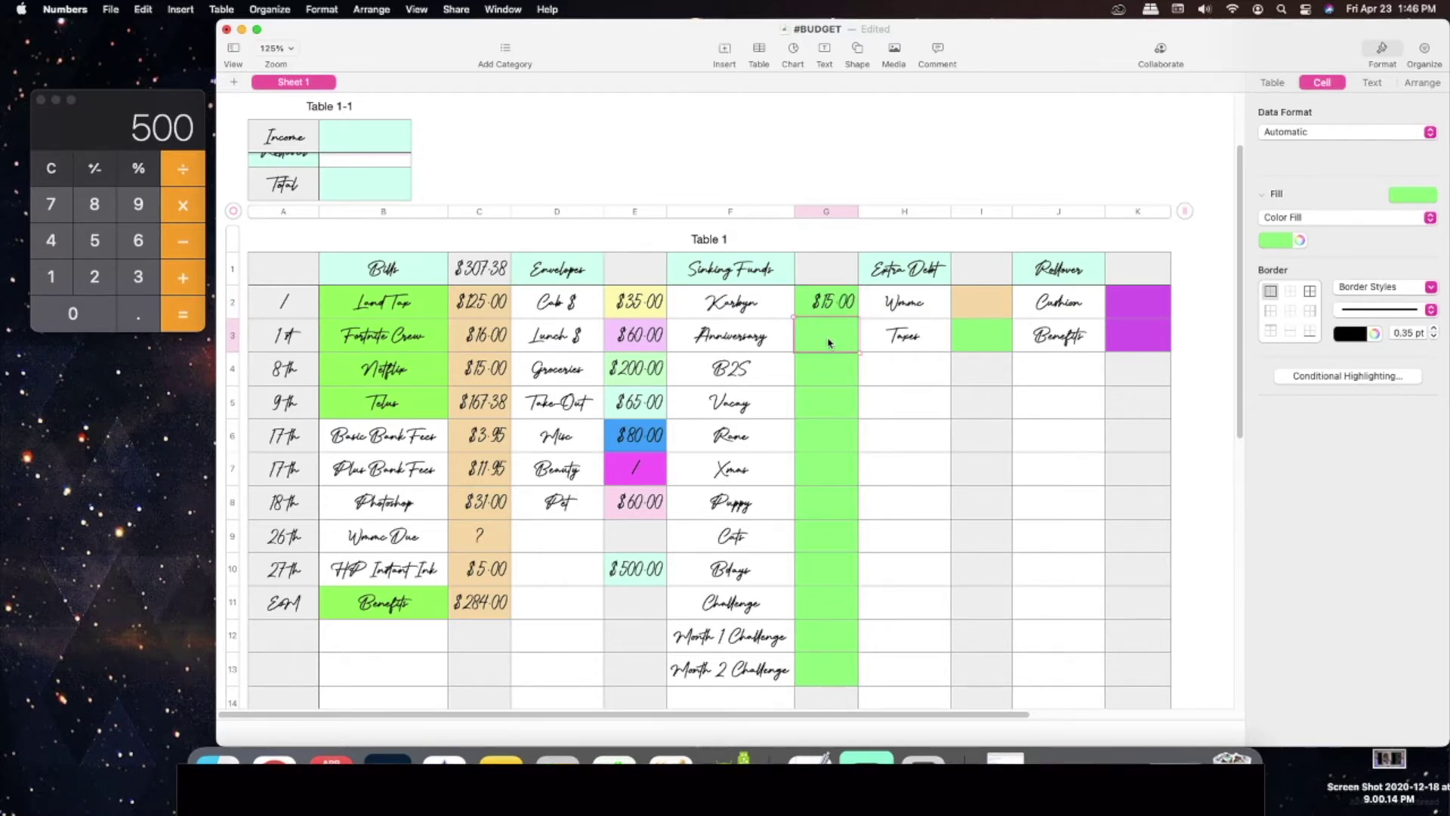
pyautogui.press('super+v')
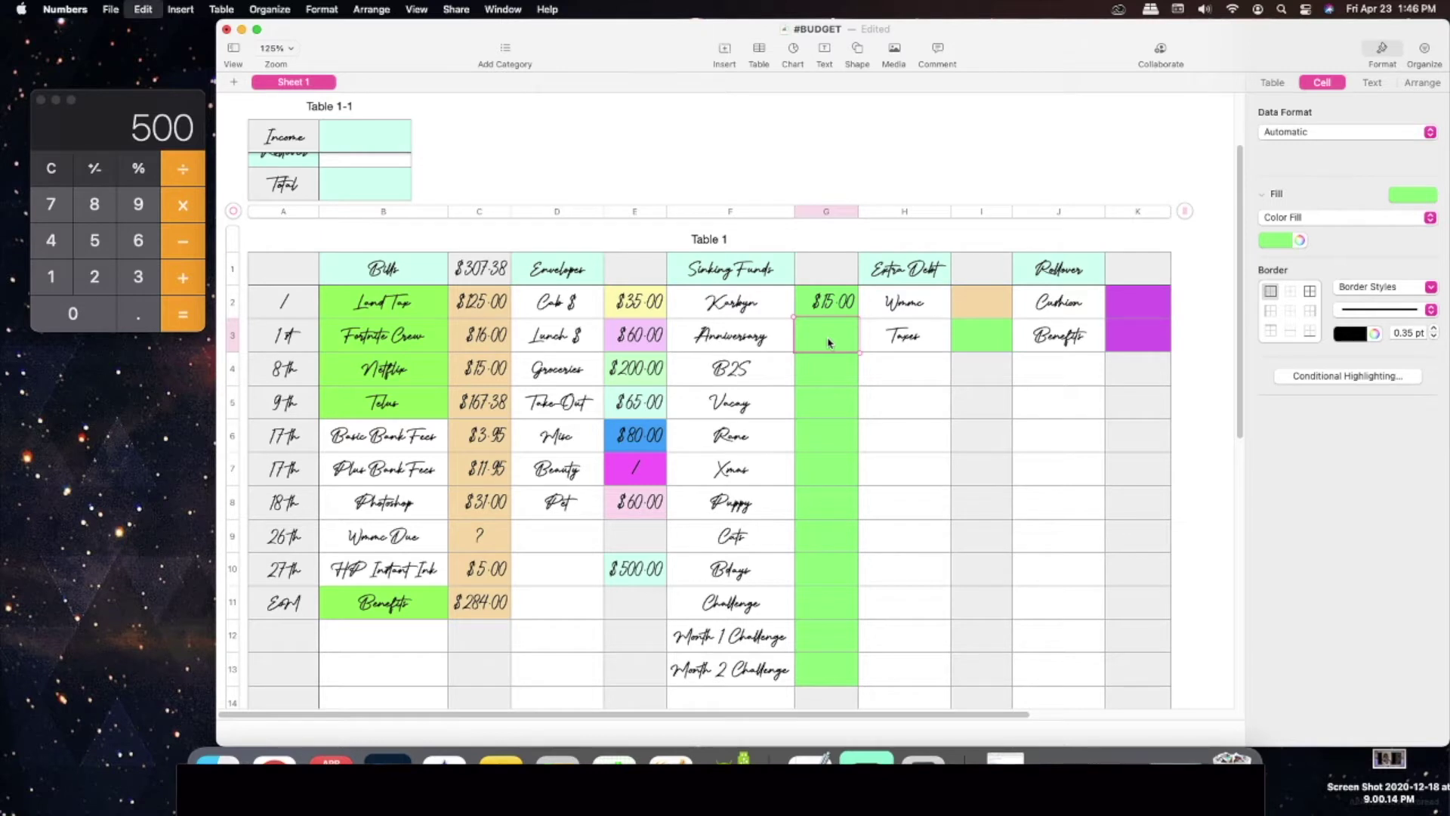
# Step: Enter $20 as the Anniversary fund amount in cell G3
pyautogui.write('1')
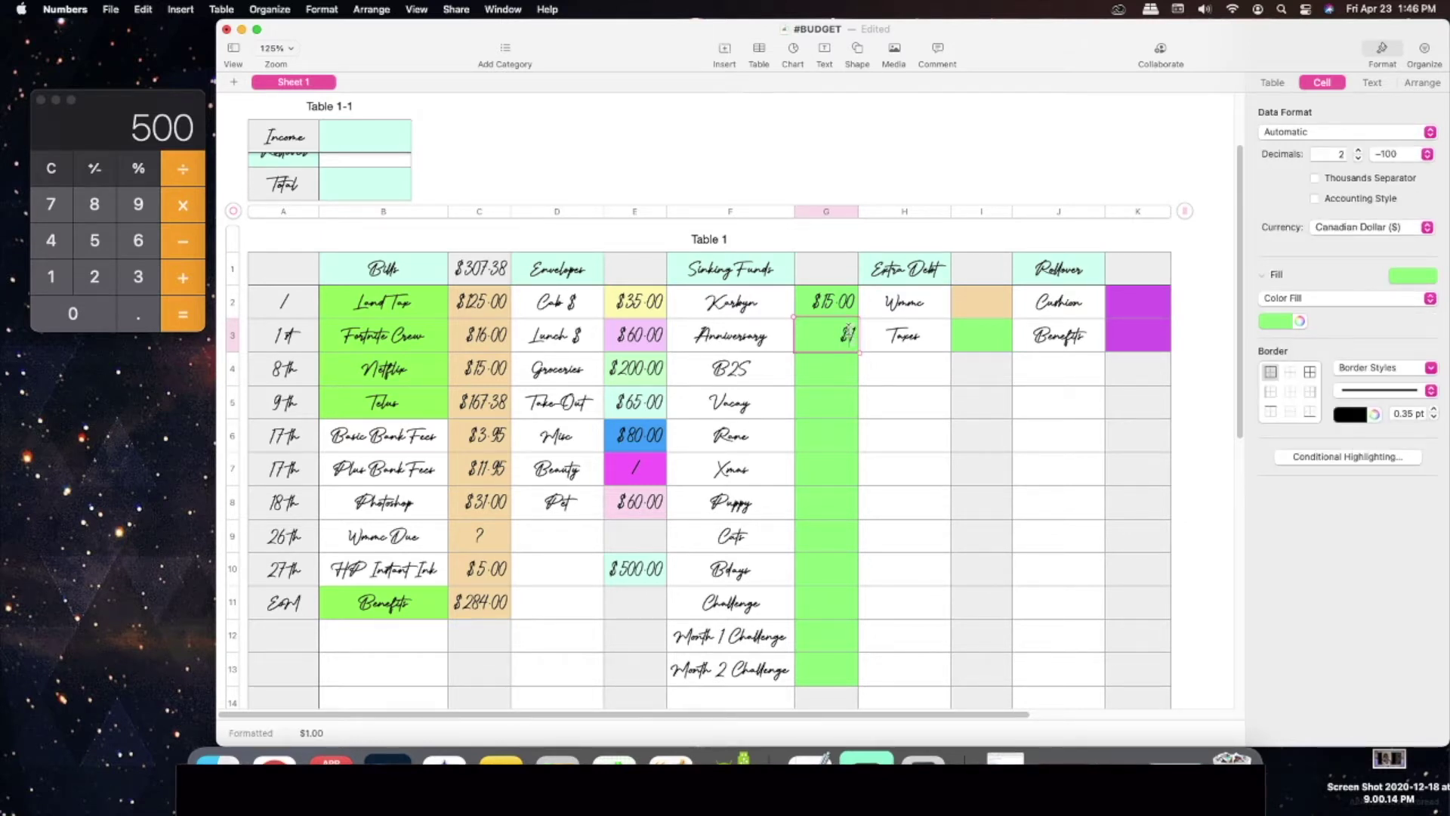
pyautogui.rightClick(844, 330)
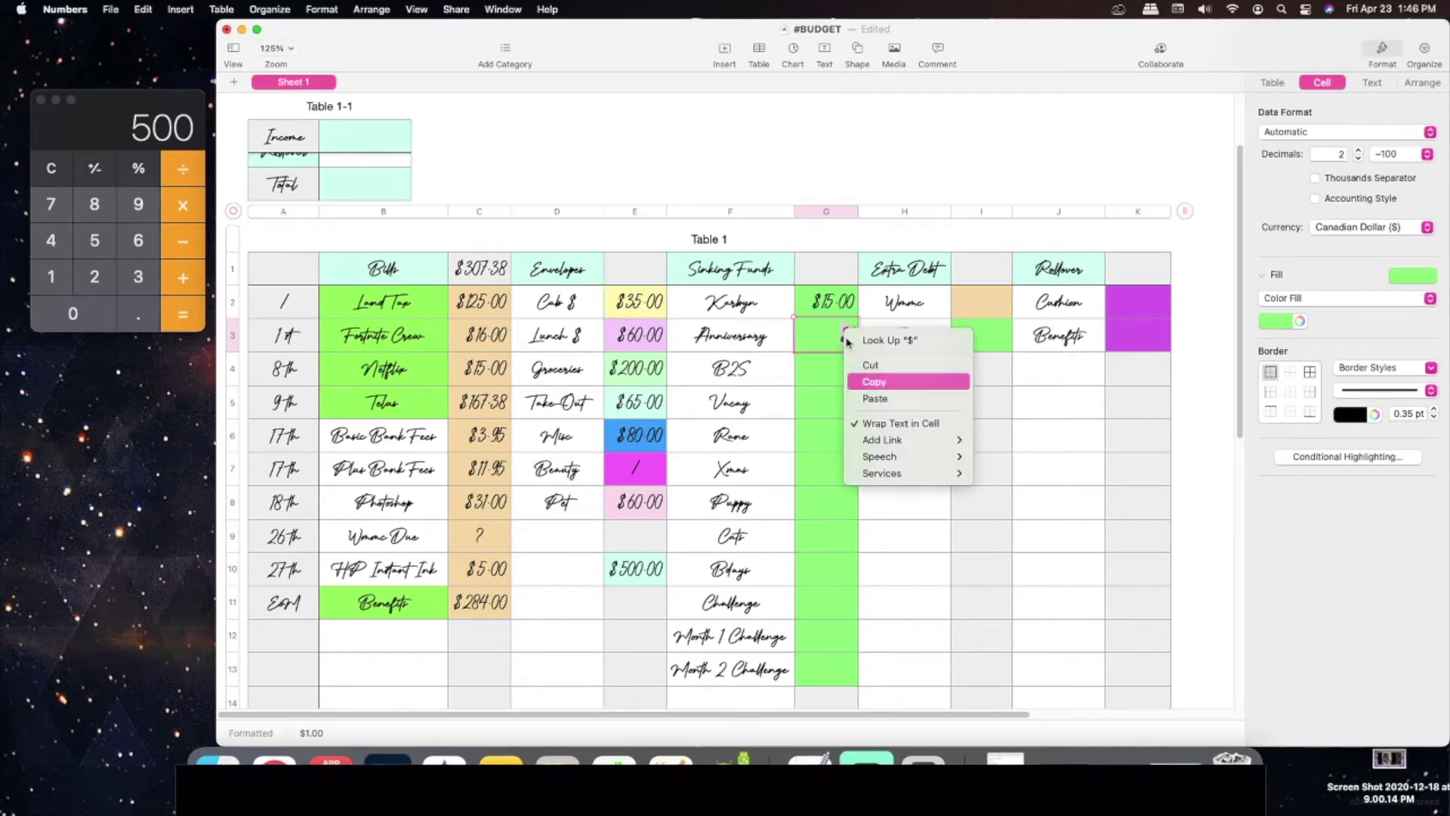
pyautogui.click(860, 382)
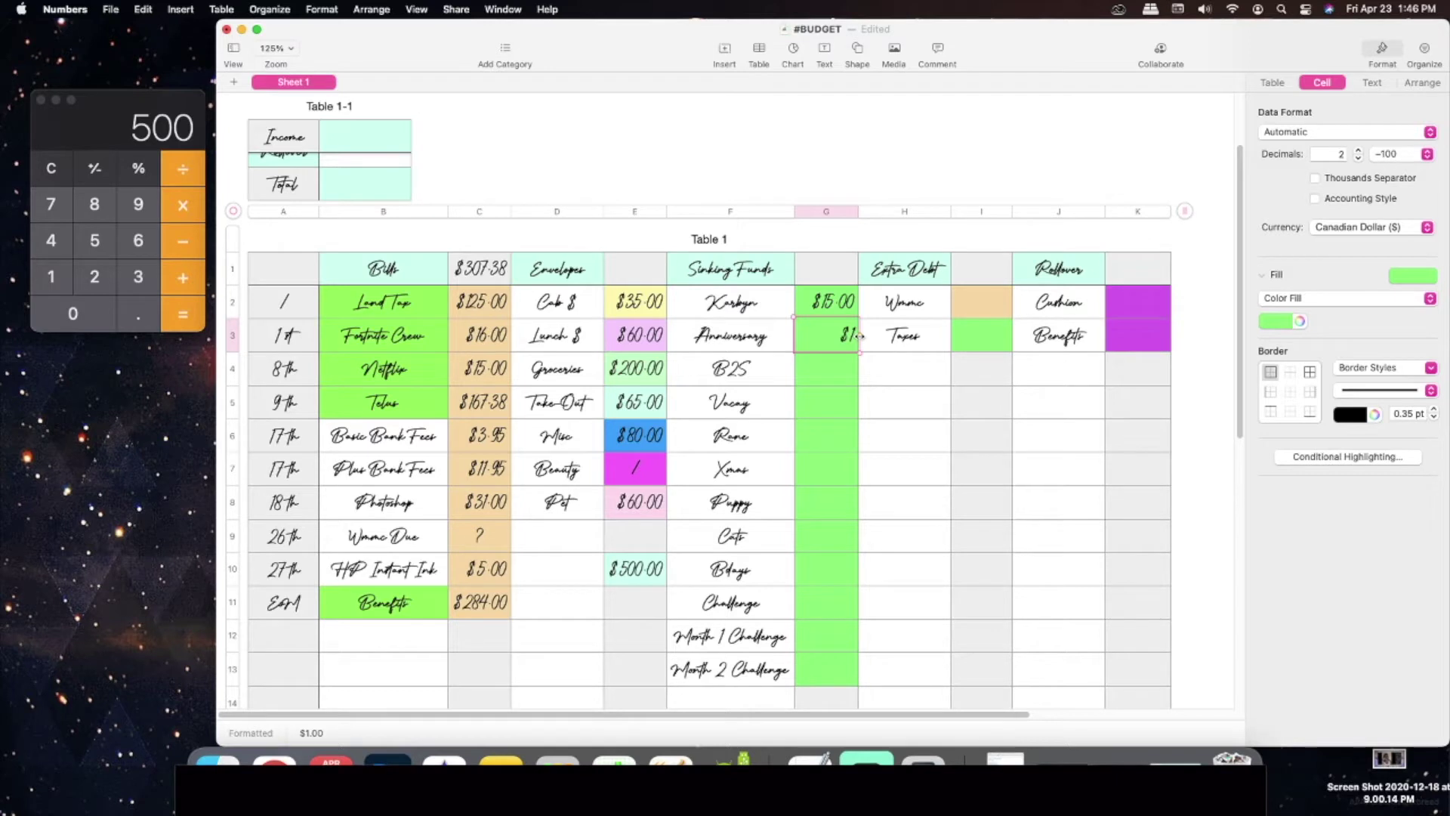
pyautogui.press('BackSpace')
pyautogui.write('20')
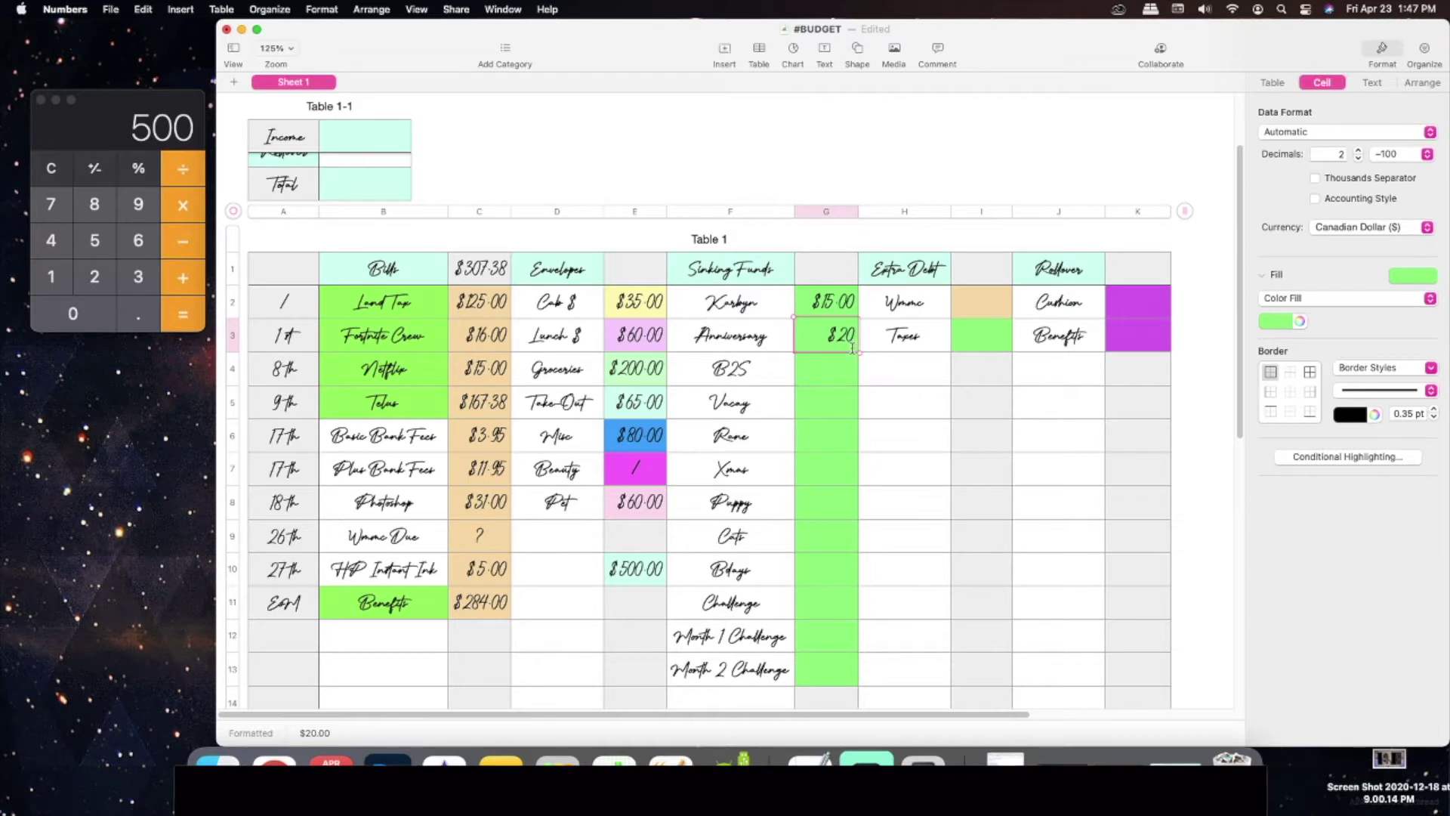
# Step: Enter $15 for the B2S fund in cell G4 and $20 for the Vacay fund in G5
pyautogui.click(838, 377)
pyautogui.write('$')
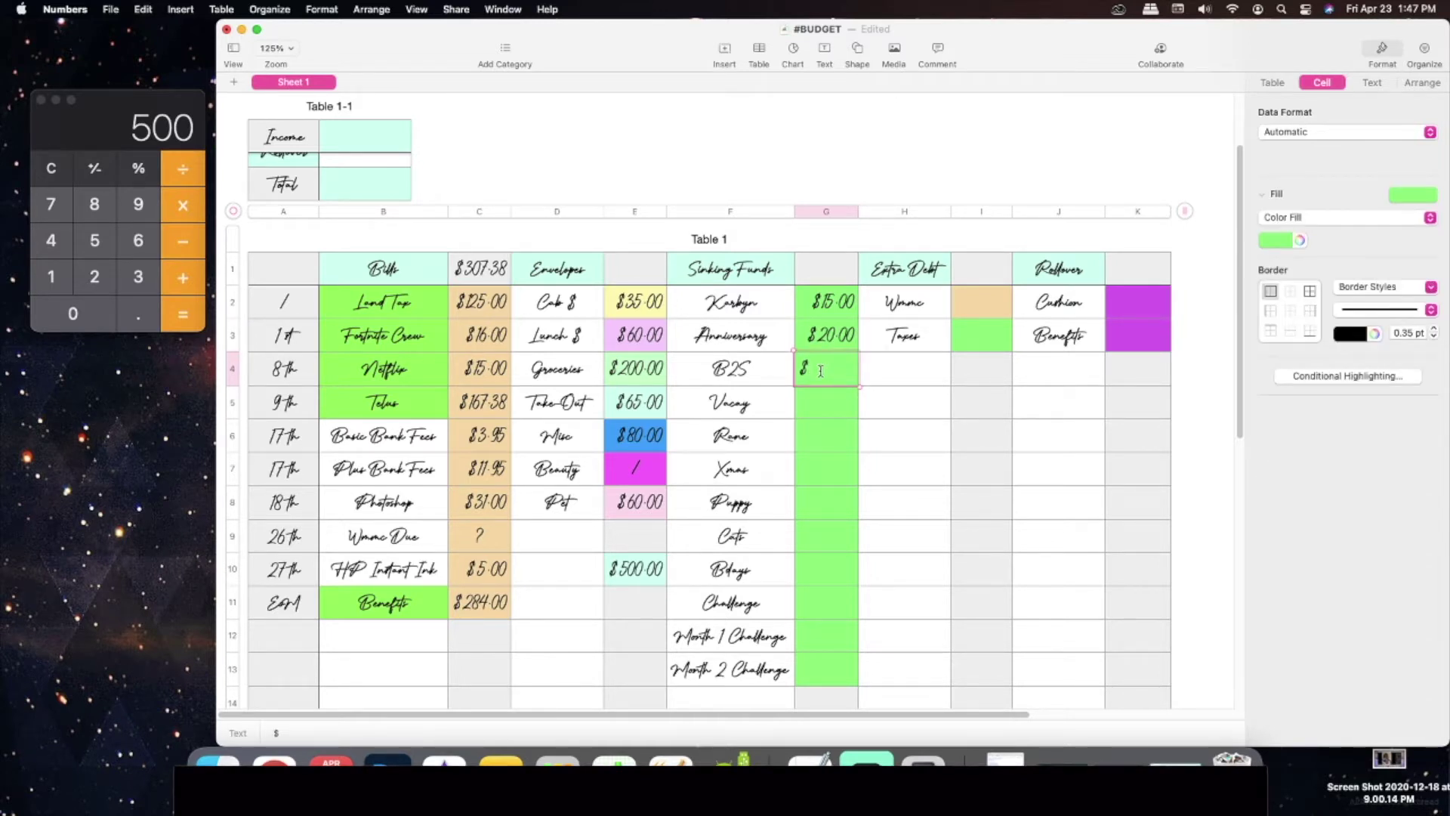
pyautogui.write('15')
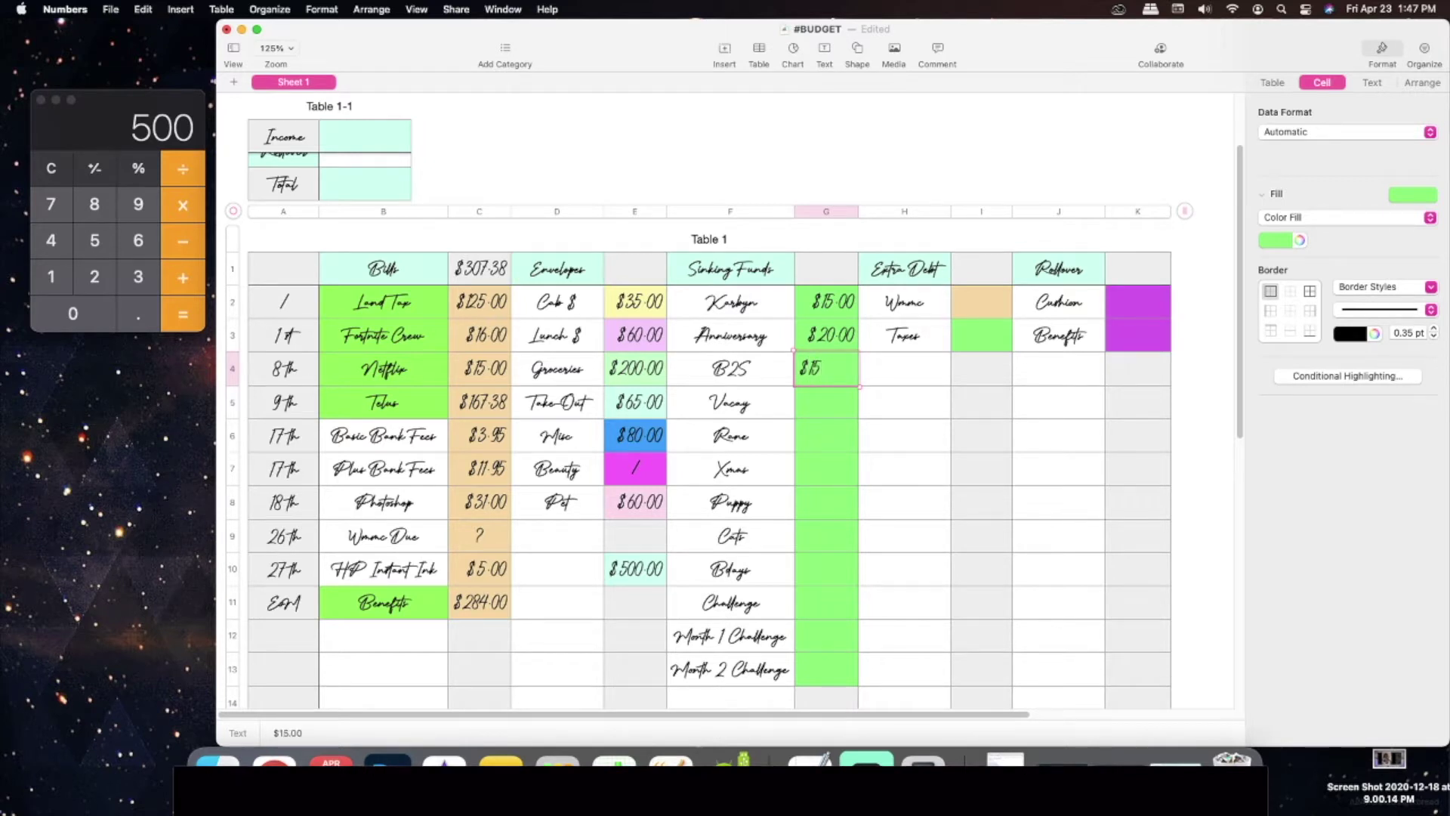
pyautogui.click(808, 409)
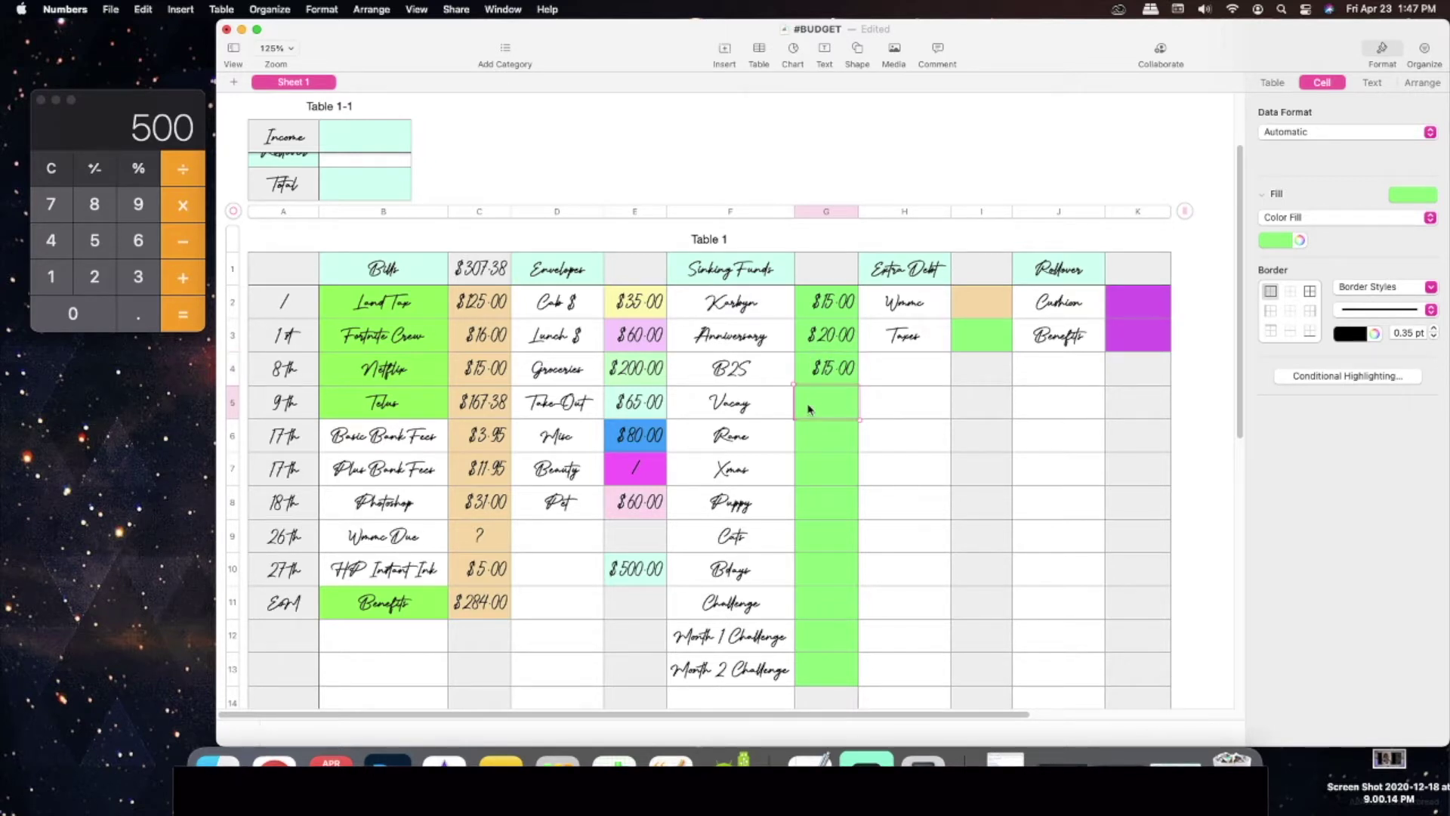
pyautogui.write('$')
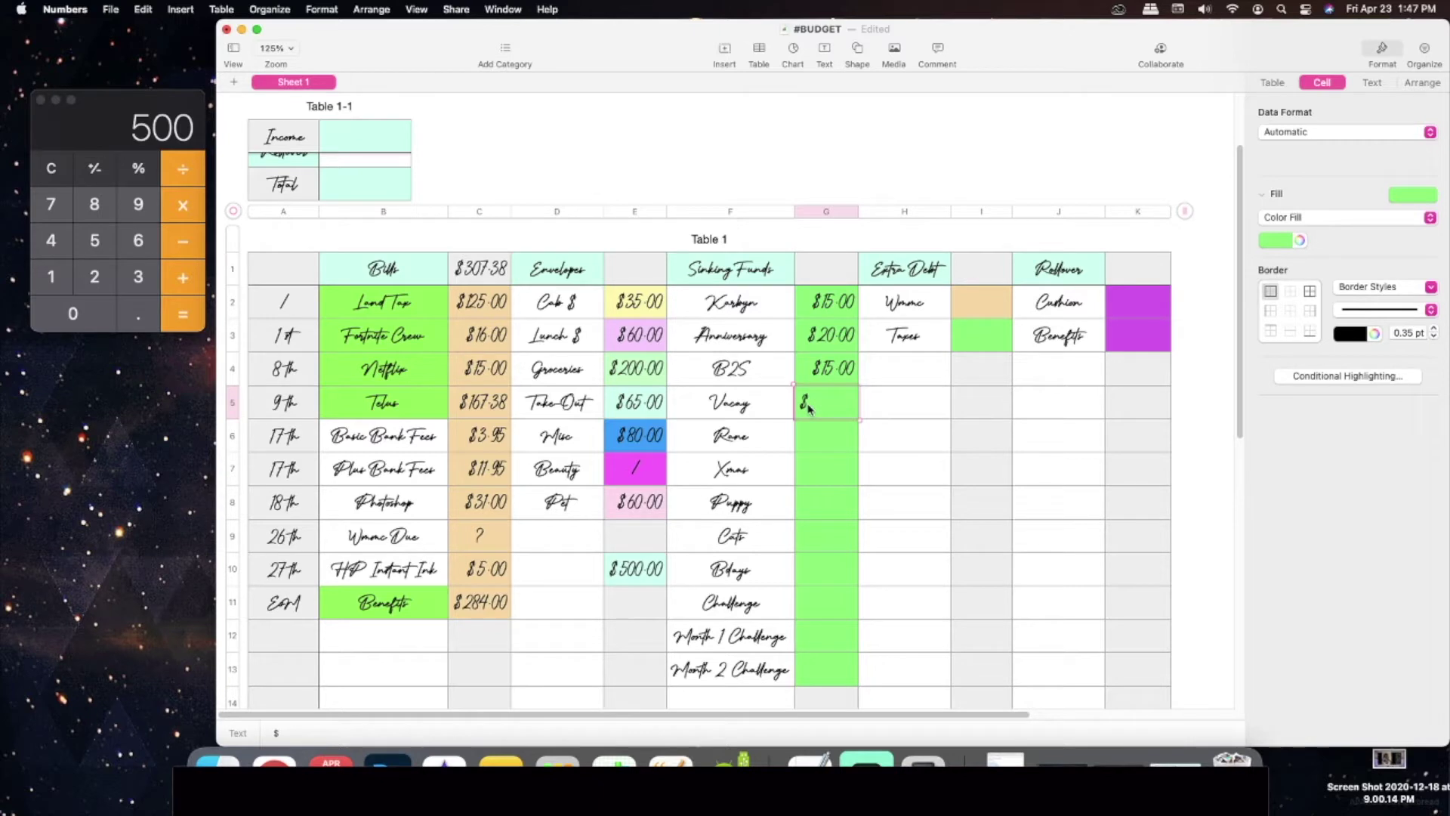
pyautogui.press('BackSpace')
pyautogui.write('20')
pyautogui.press('BackSpace')
pyautogui.press('BackSpace')
pyautogui.write('$20')
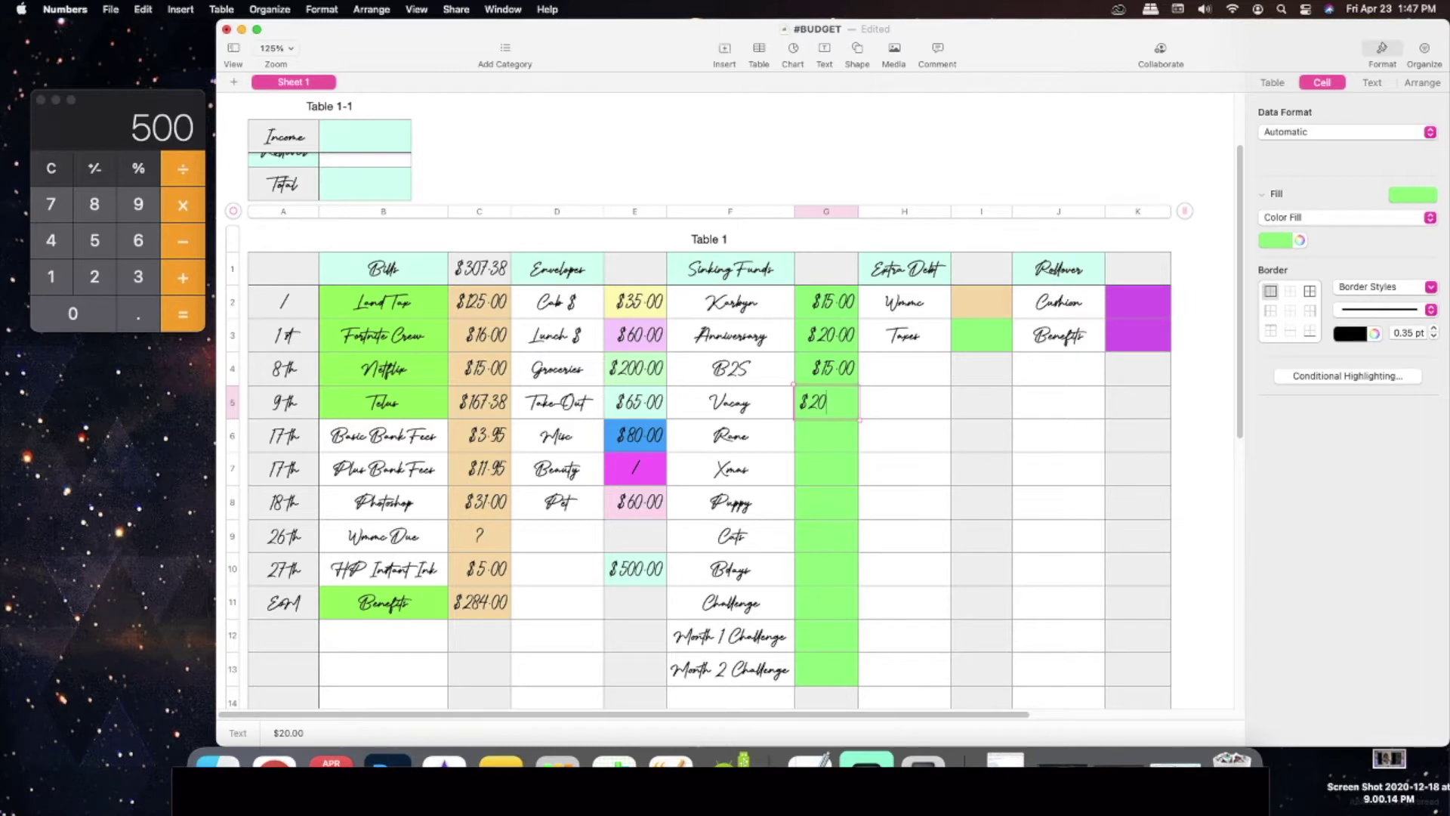
pyautogui.press('Return')
# Step: Enter $30 for the sinking fund in cell G6 and $55 for the Xmas fund in G7
pyautogui.write('$')
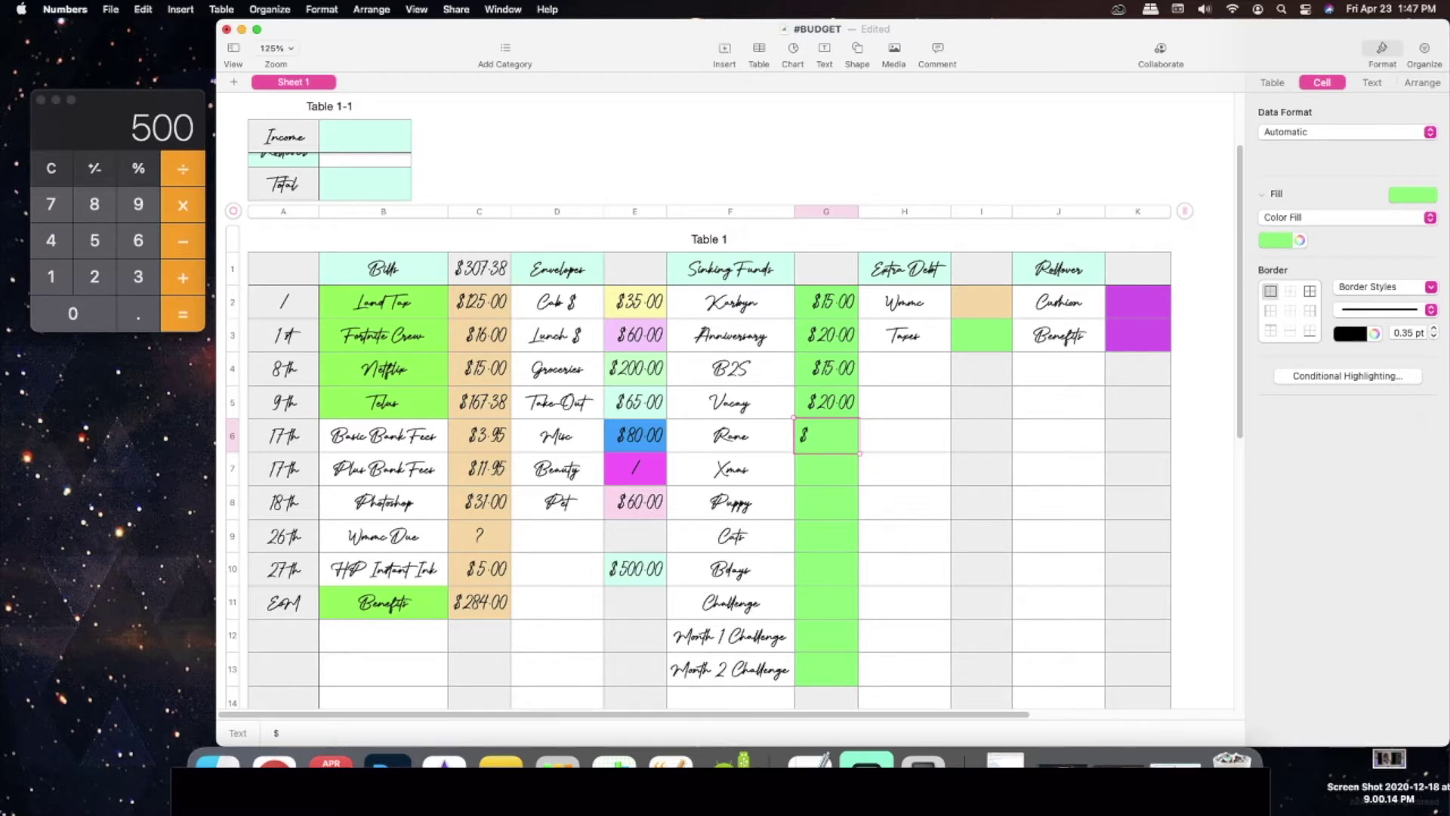
pyautogui.press('BackSpace')
pyautogui.write('30')
pyautogui.press('BackSpace')
pyautogui.press('BackSpace')
pyautogui.write('$30')
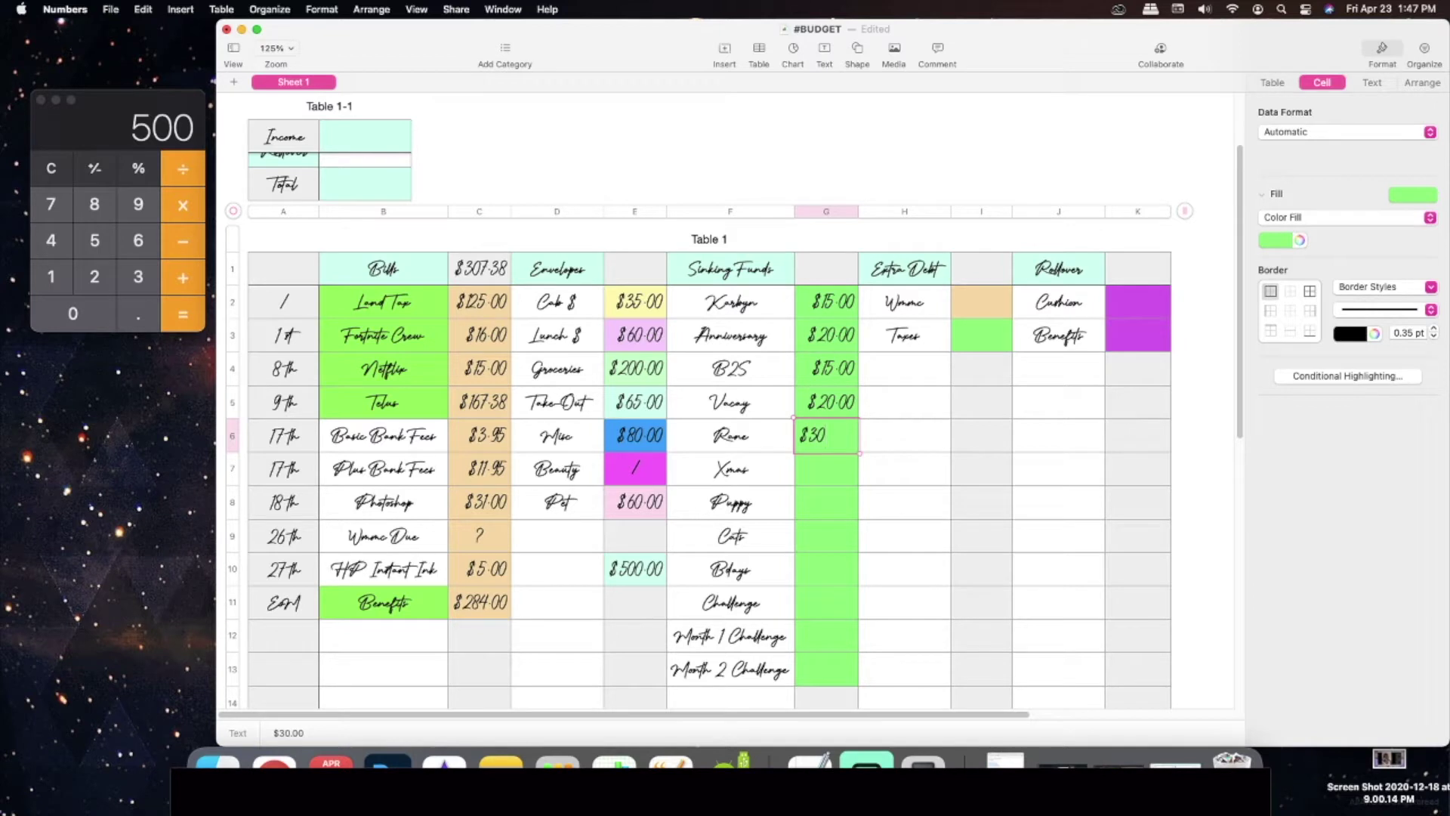
pyautogui.press('Return')
pyautogui.write('$')
pyautogui.press('BackSpace')
pyautogui.write('$')
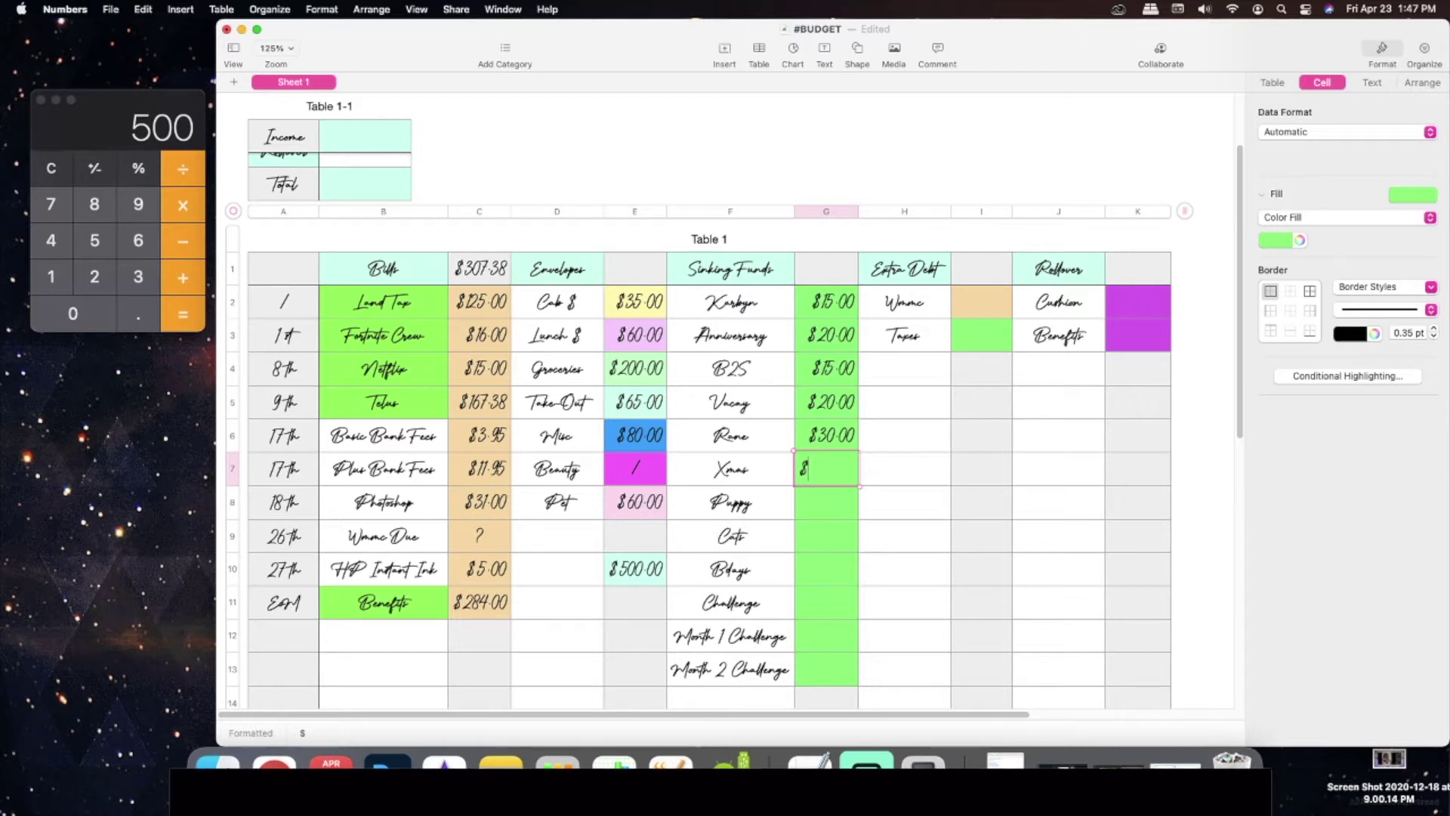
pyautogui.write('55')
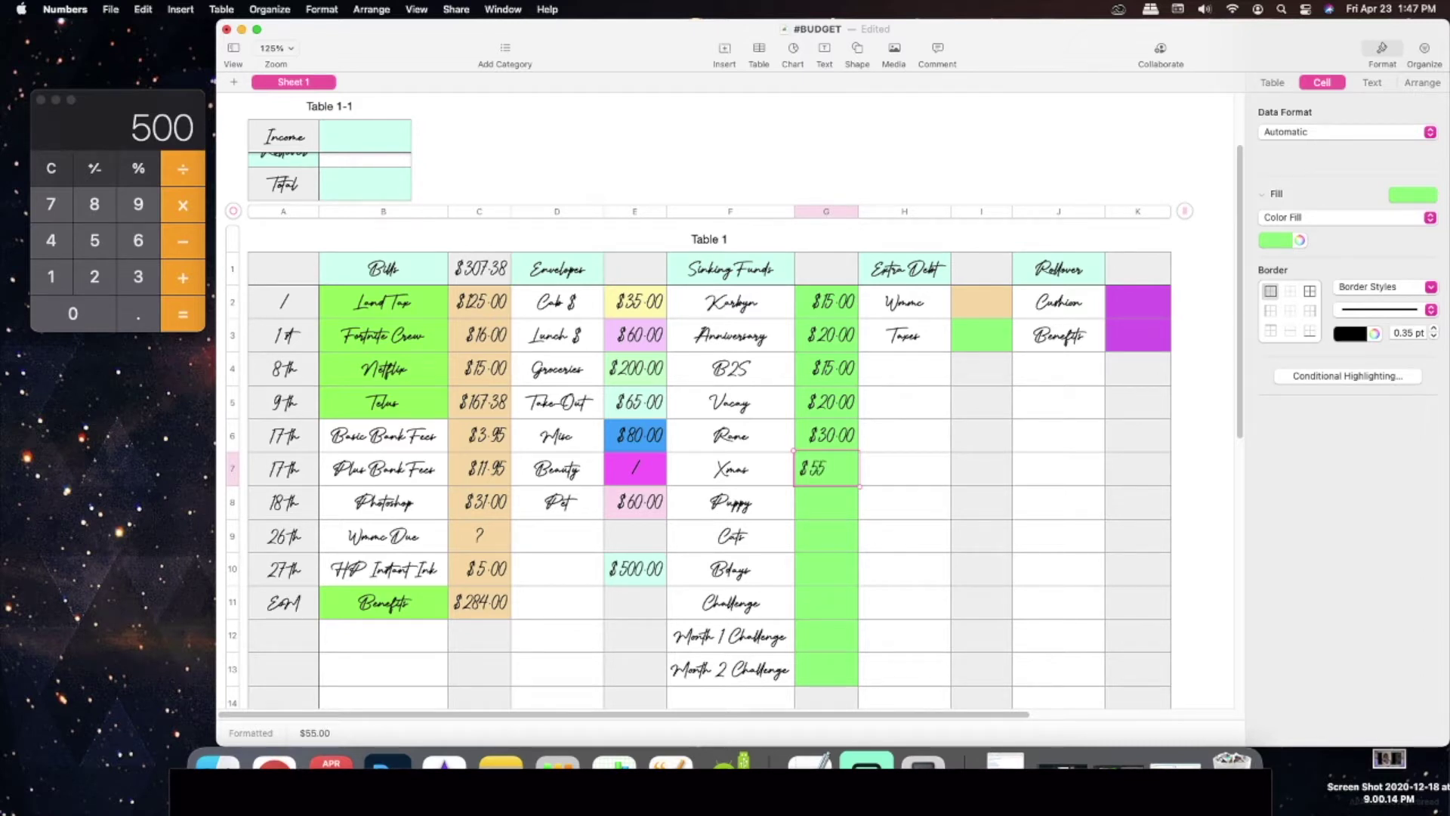
pyautogui.press('Return')
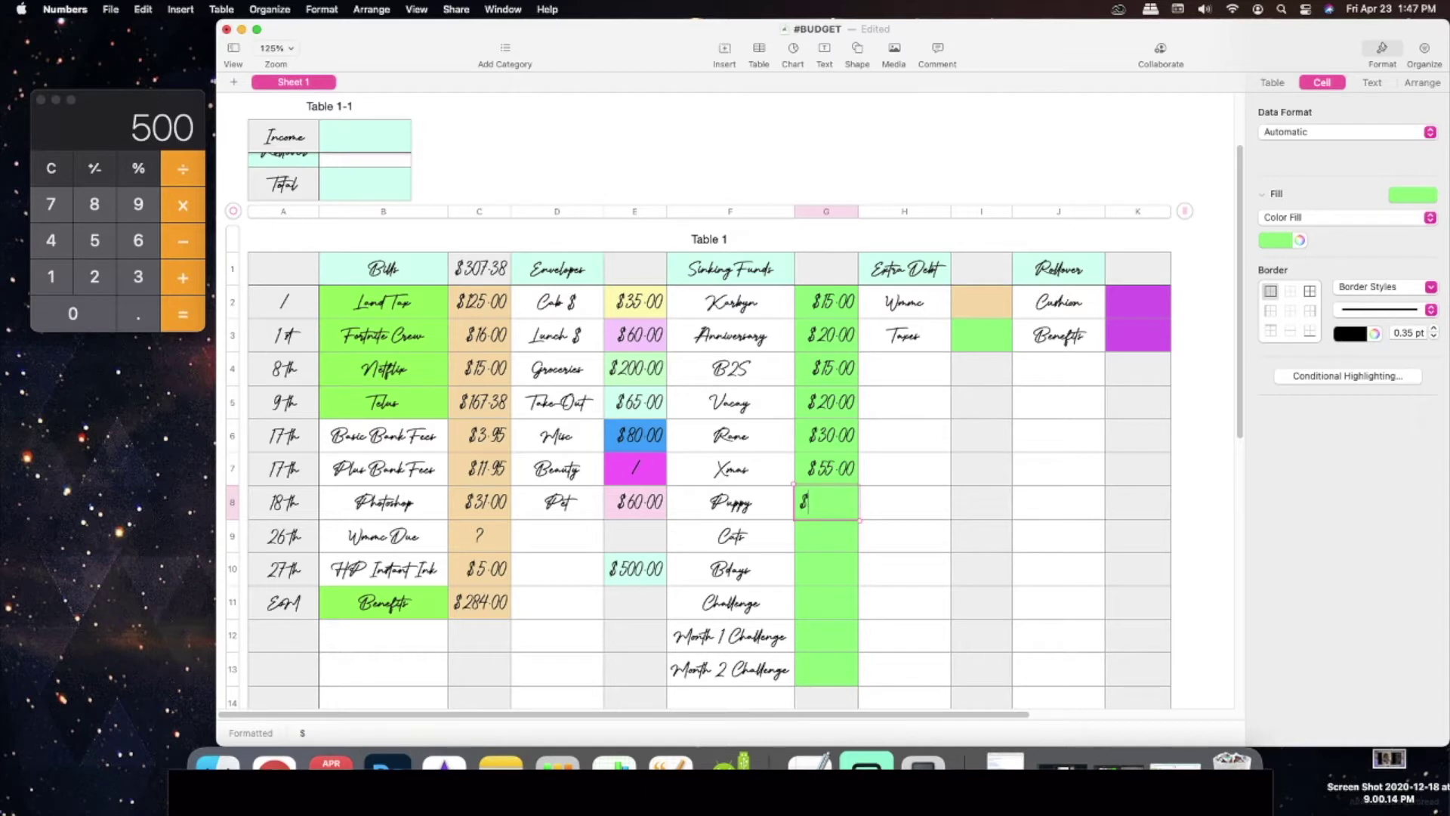
# Step: Enter $55 for the Puppy fund in cell G8 and $60 for the fund below it in G9
pyautogui.write('55')
pyautogui.press('Return')
pyautogui.write('$60')
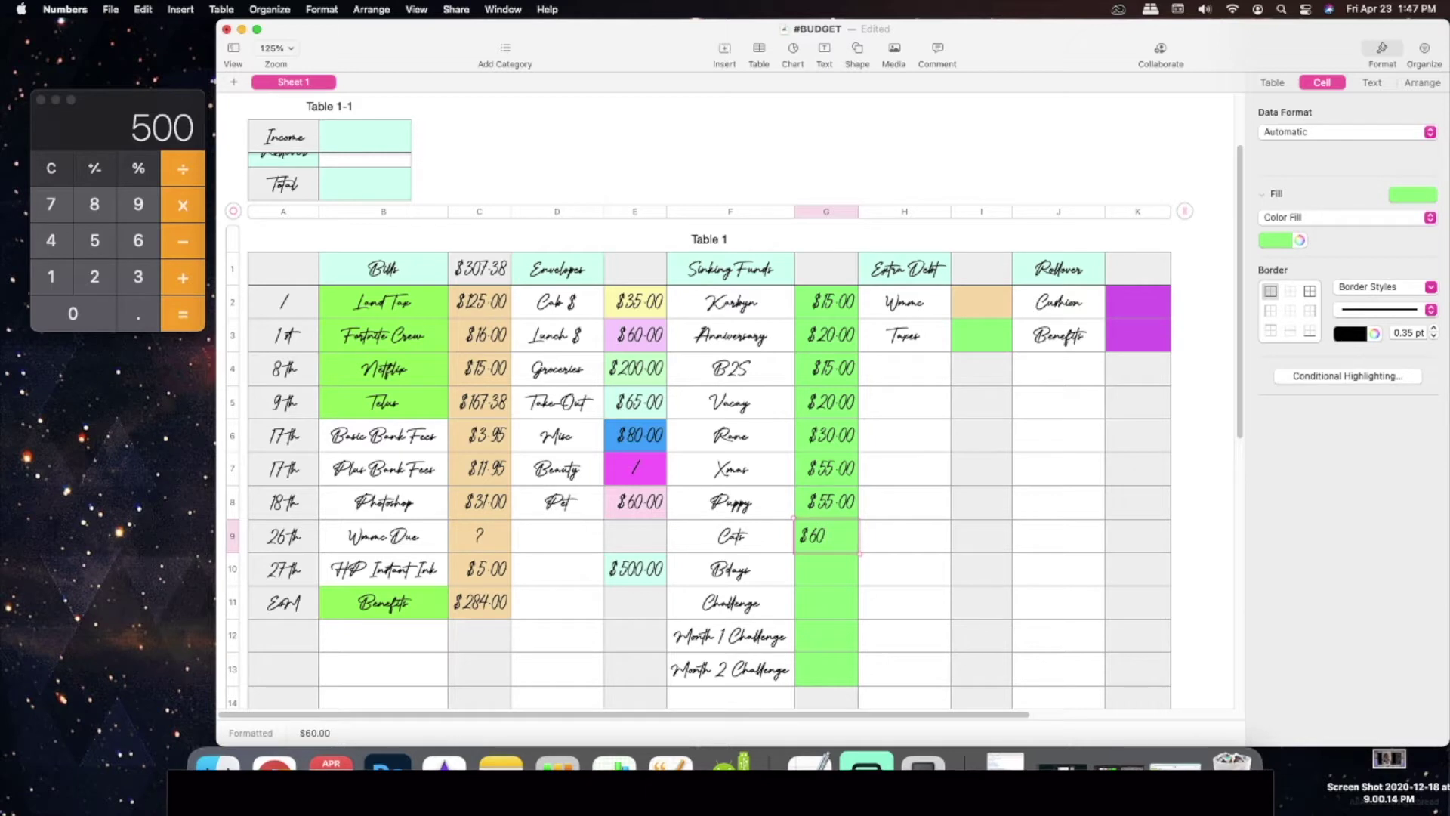
pyautogui.press('Return')
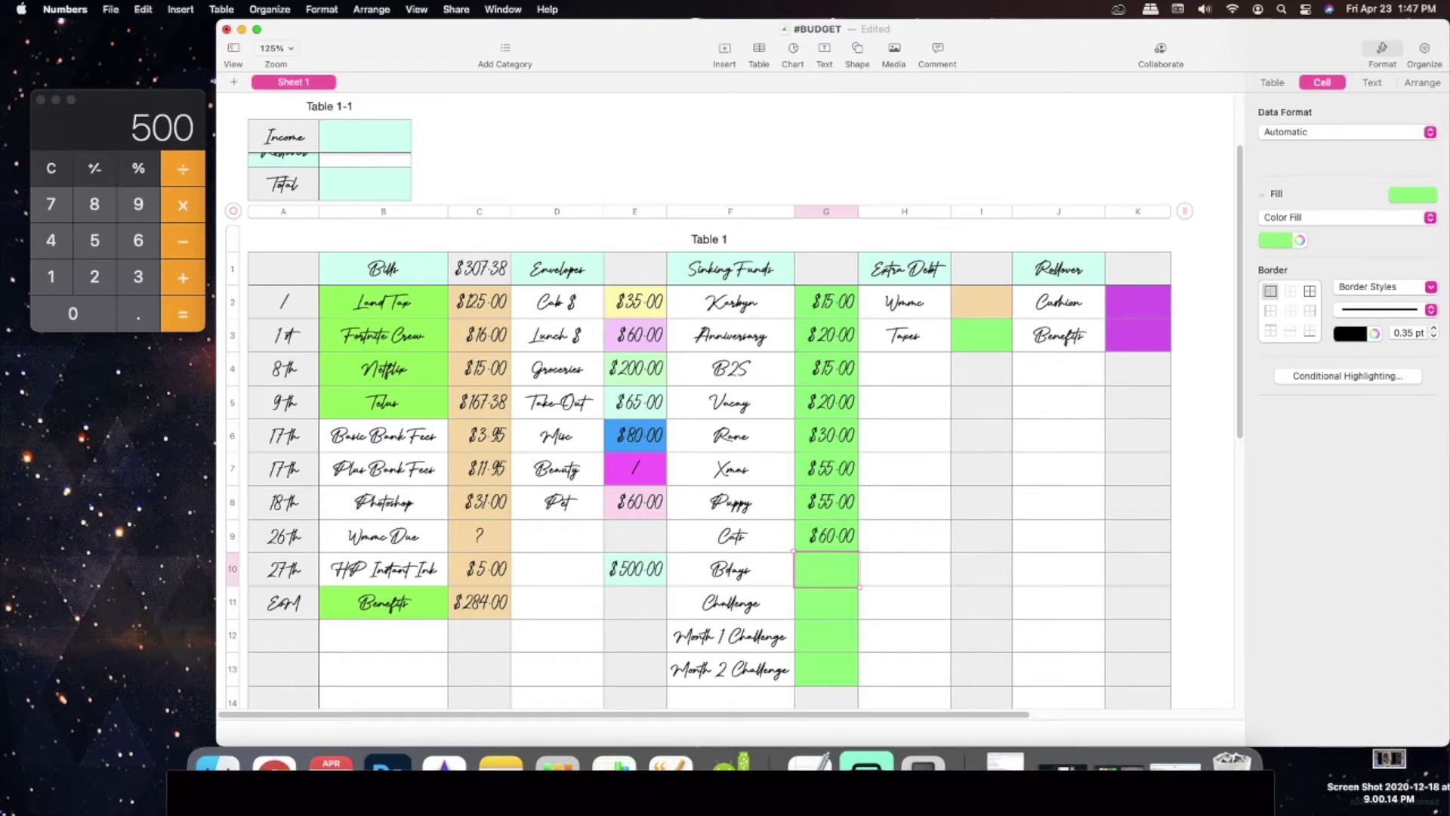
# Step: Enter $20 for the Bdays fund in cell G10 and $67 for the Challenge fund in G11
pyautogui.write('$20')
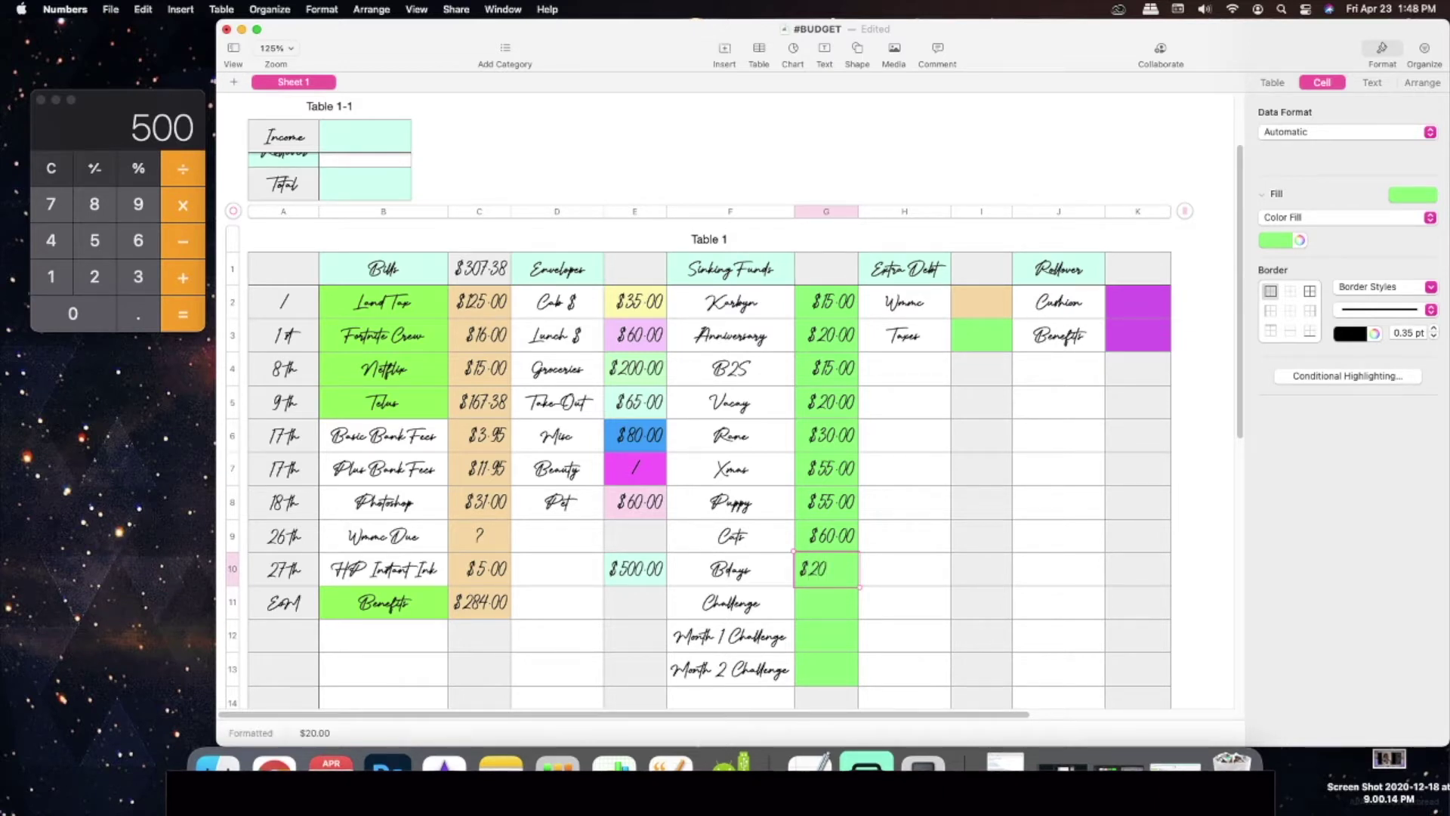
pyautogui.press('Return')
pyautogui.write('$67')
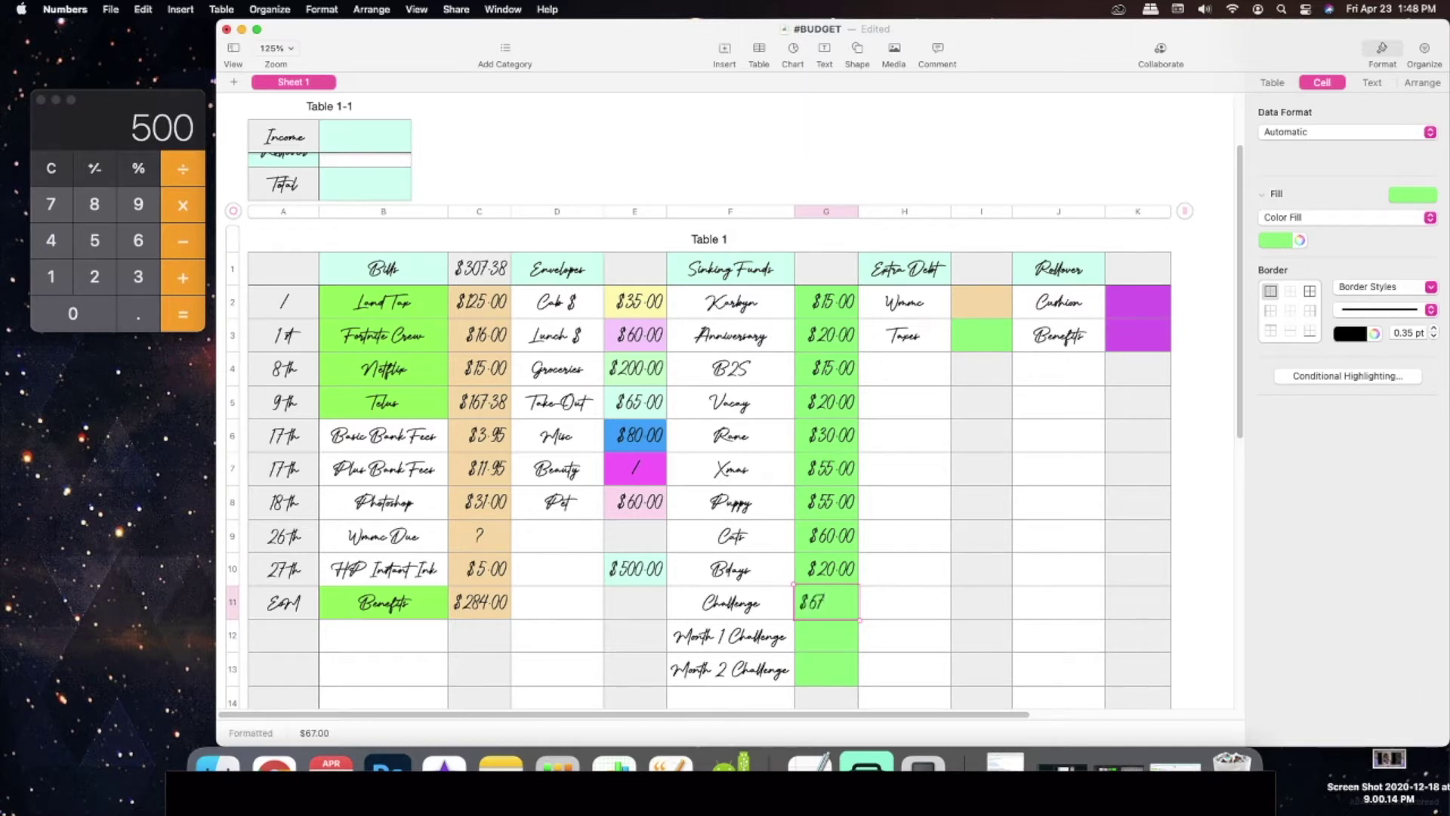
pyautogui.press('Return')
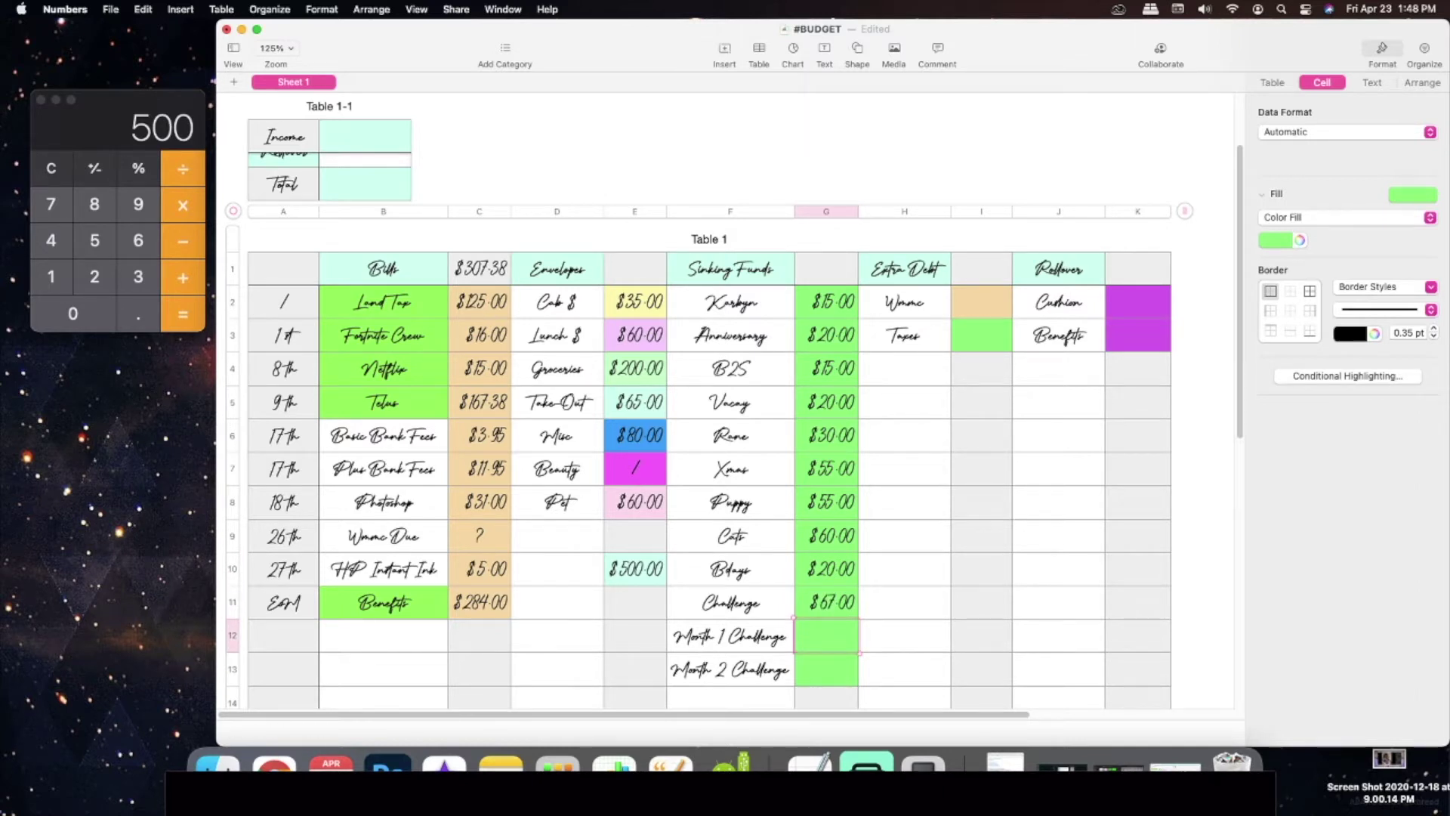
# Step: Enter $80 for the Month 1 Challenge in cell G12
pyautogui.write('$80')
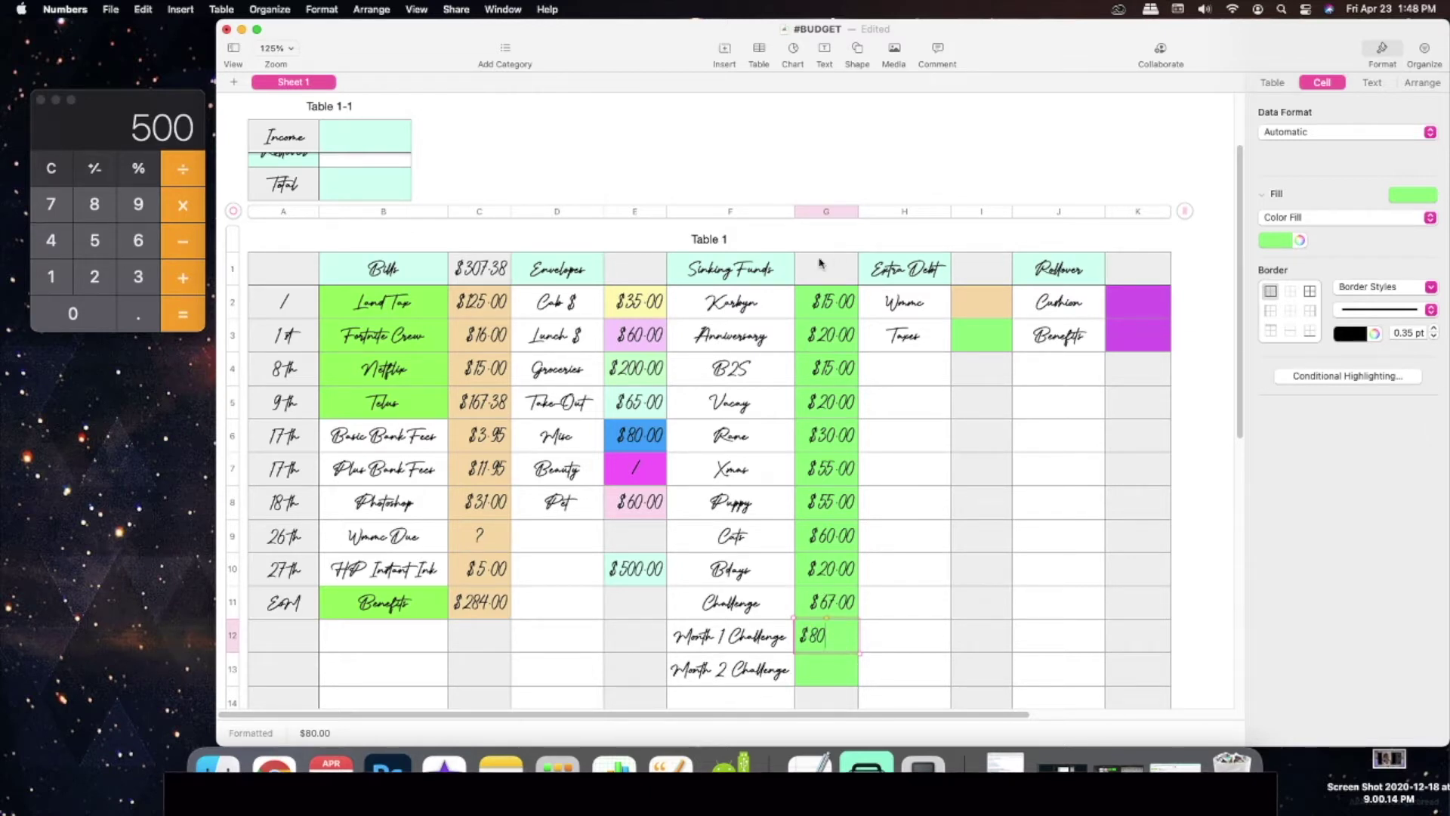
pyautogui.scroll(-2, 851, 593)
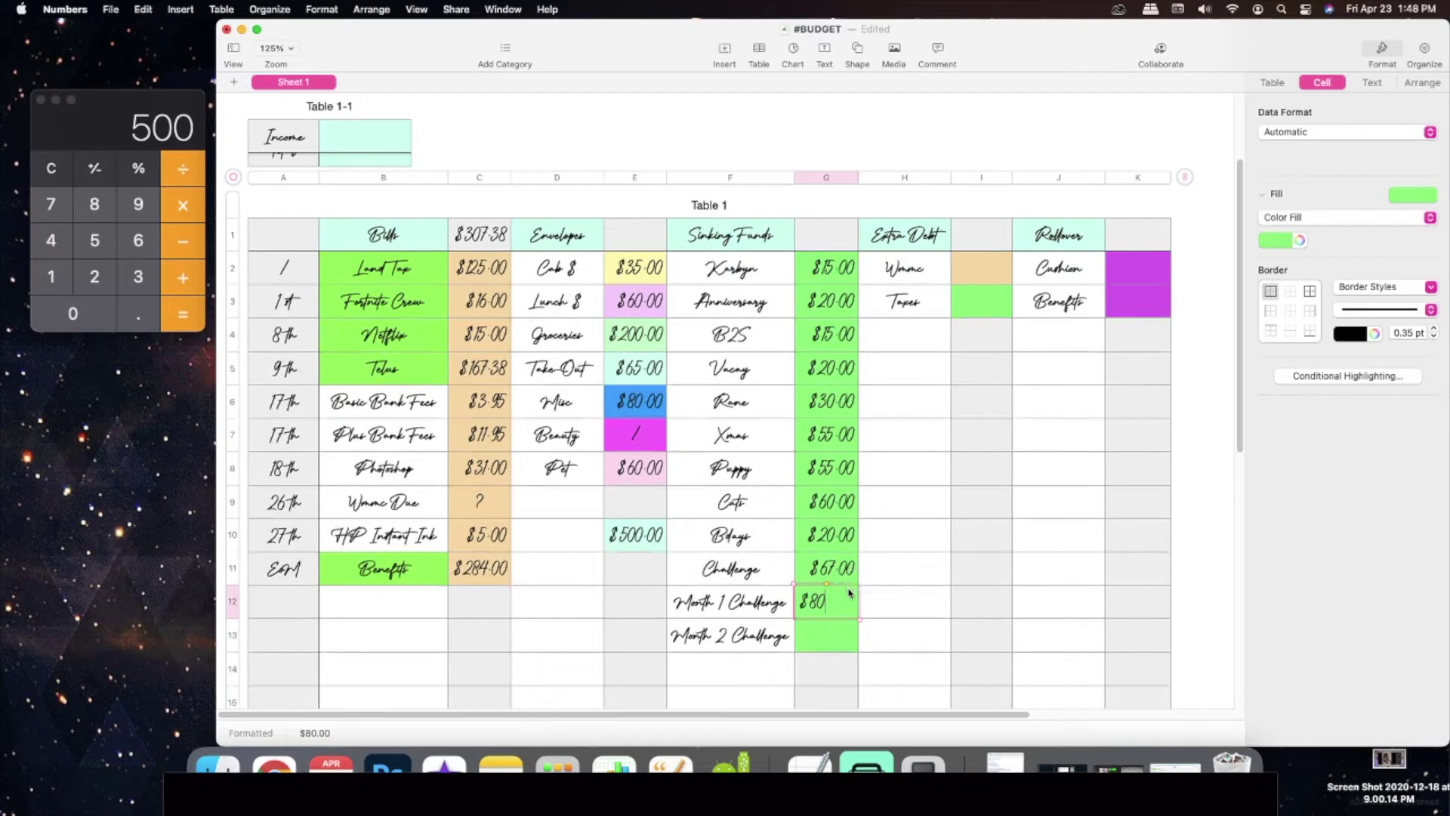
pyautogui.scroll(-2, 823, 680)
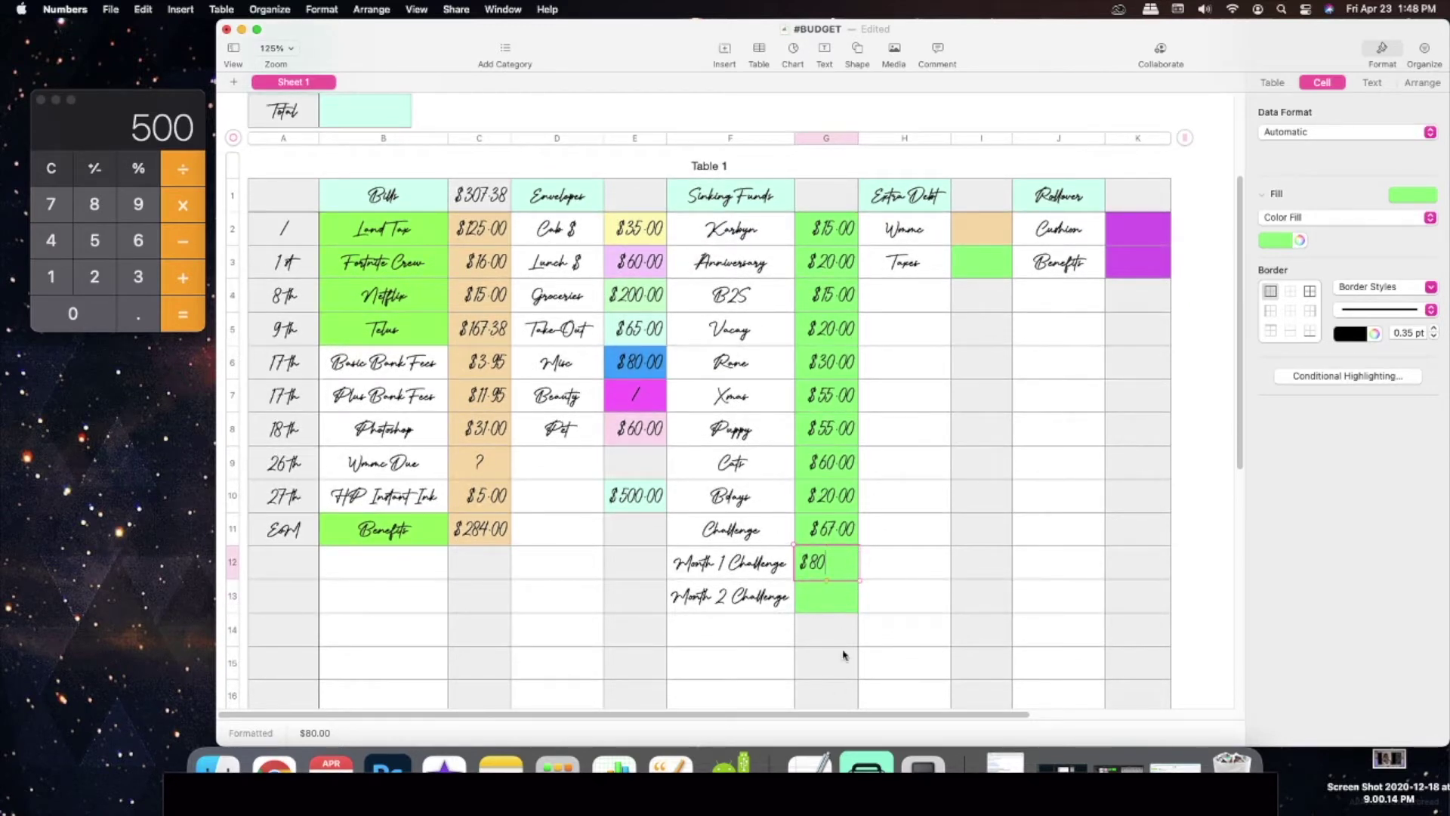
pyautogui.click(841, 623)
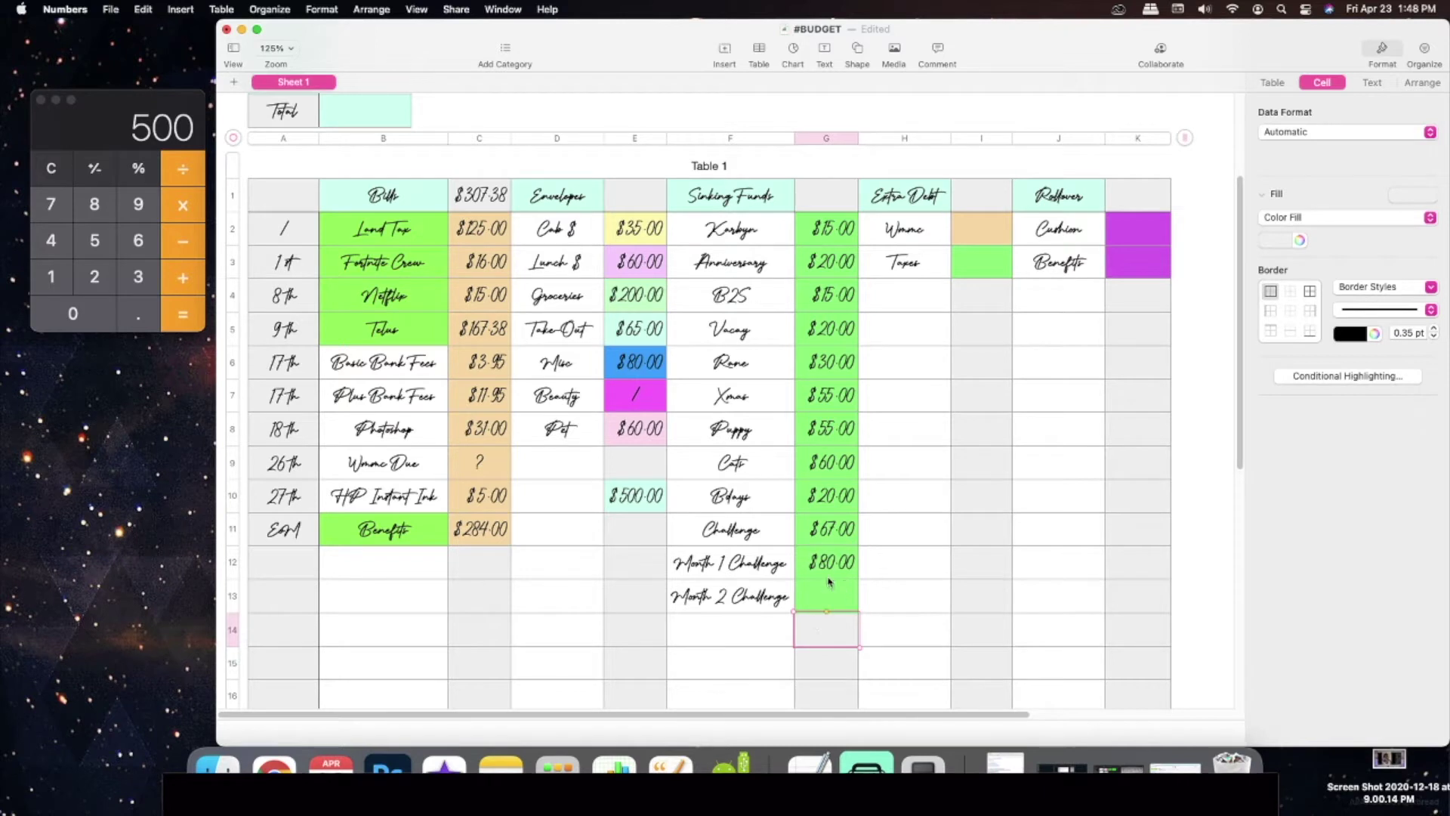
# Step: Fill cell G15 with the light aqua color sampled from the envelopes total cell E10
pyautogui.click(822, 671)
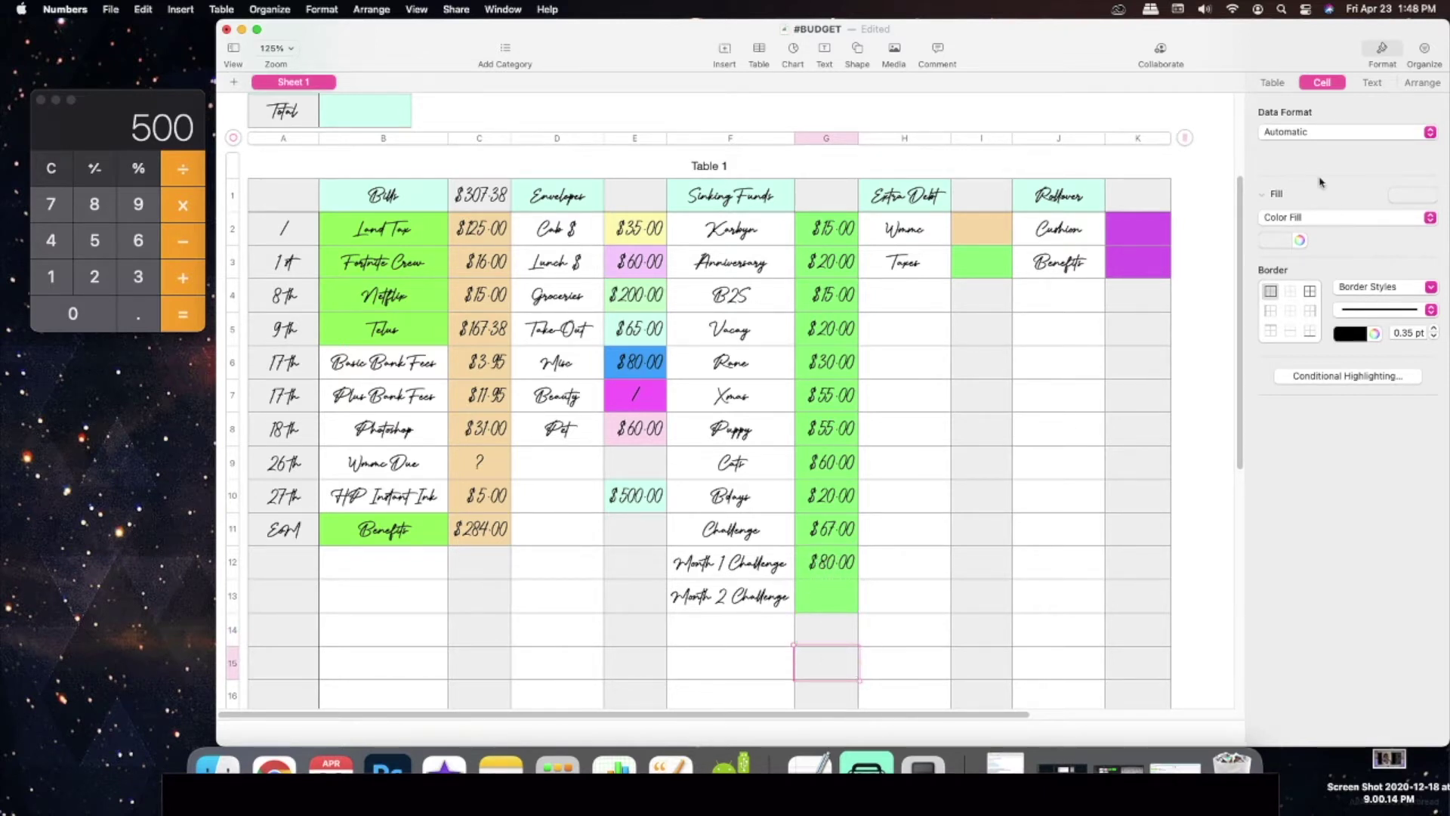
pyautogui.click(1298, 240)
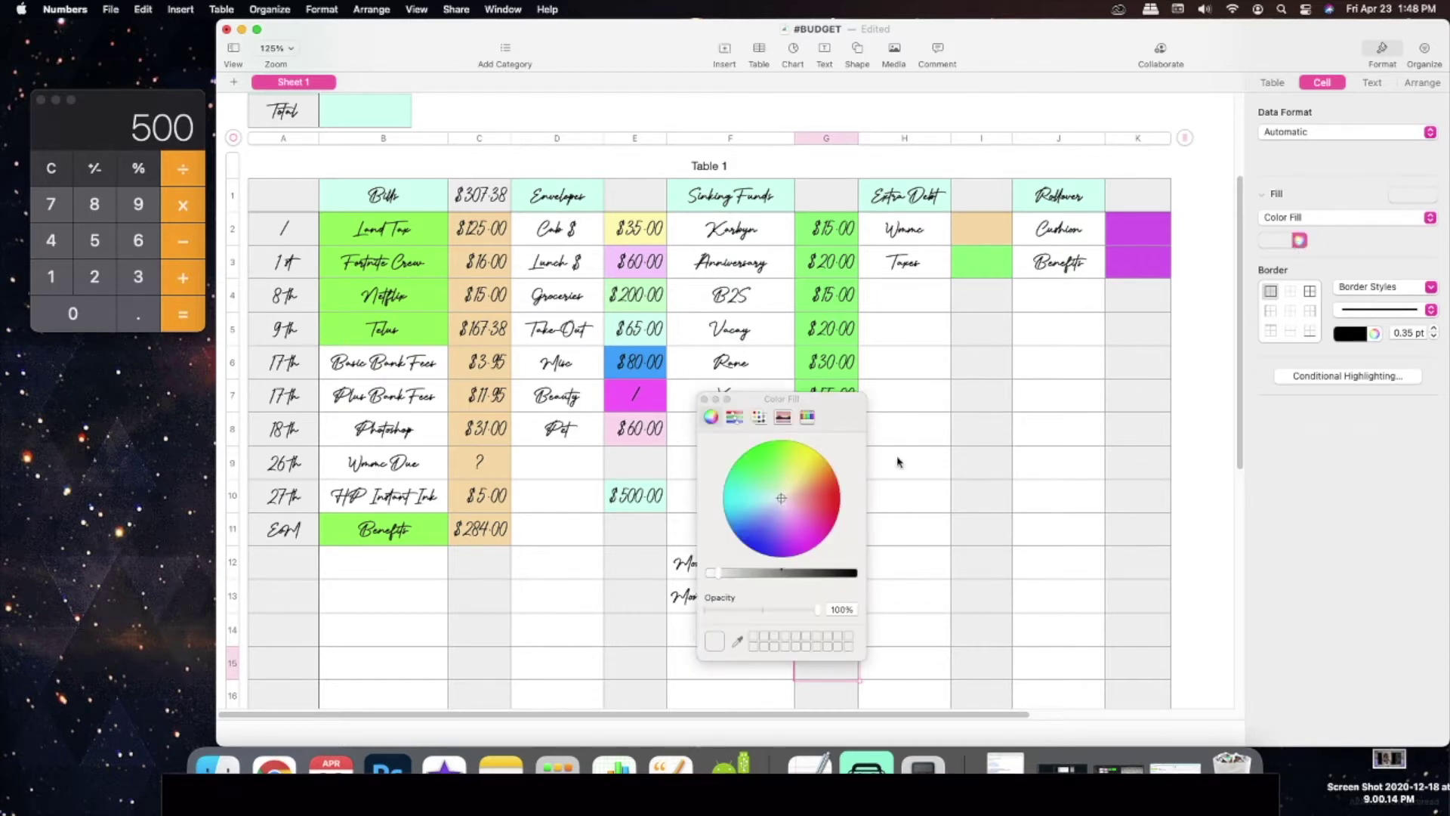
pyautogui.click(737, 641)
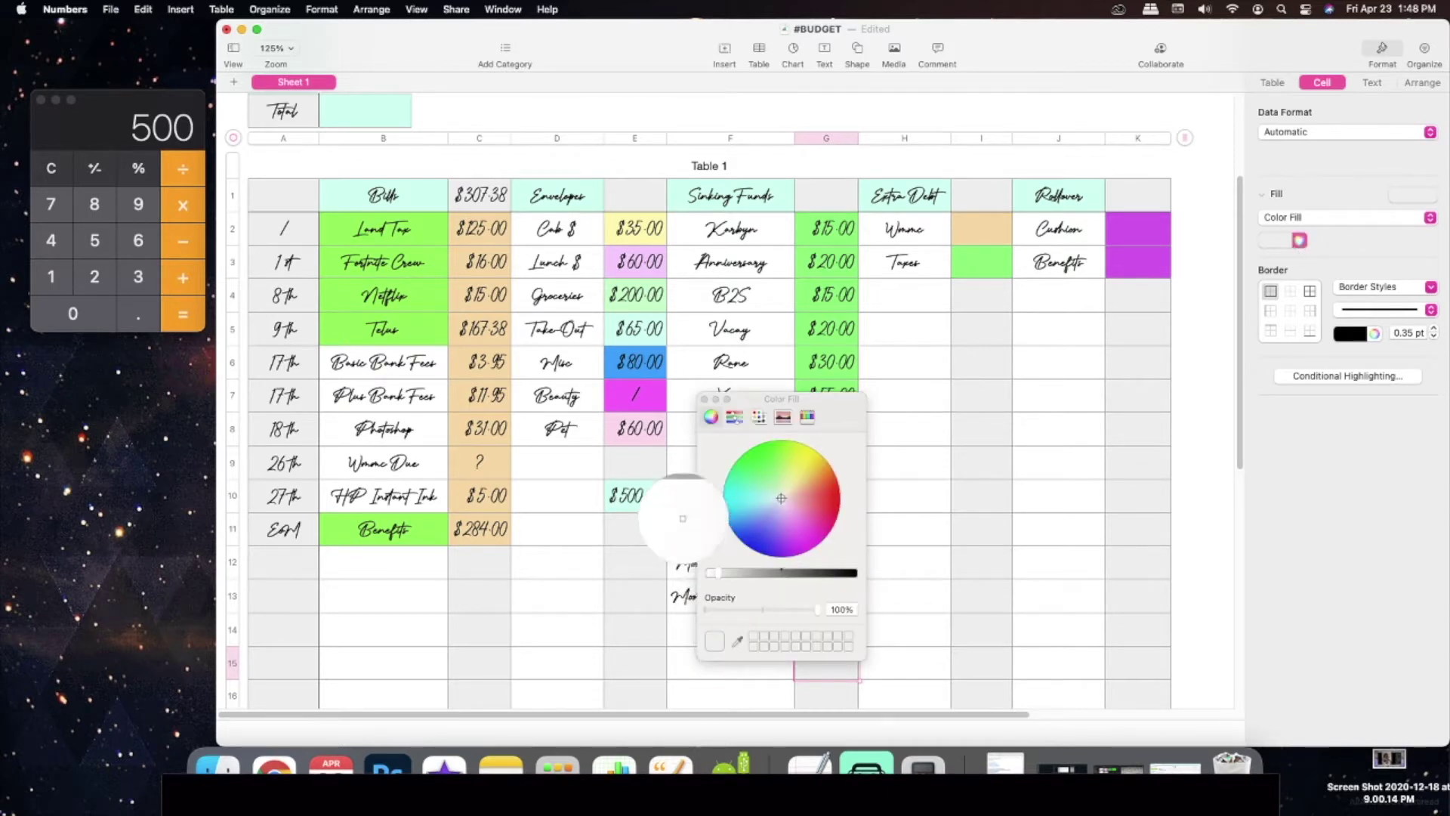
pyautogui.click(644, 491)
pyautogui.click(704, 399)
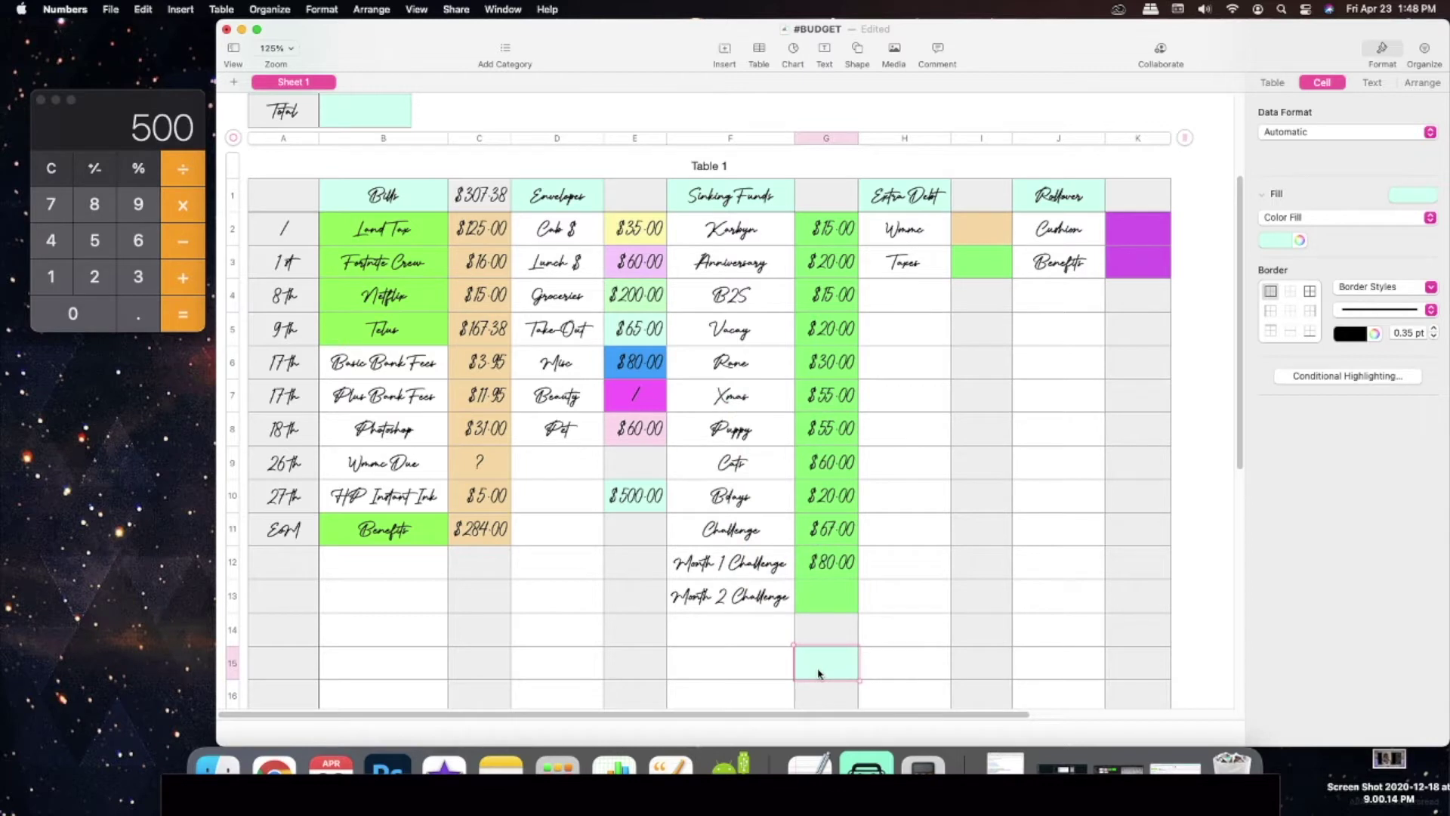
# Step: Switch to Calculator and add the sinking fund amounts 15 + 20 + 15 + 20 + 30 + 55 + 55 + 60 + 20 + 67 + 80
pyautogui.click(51, 167)
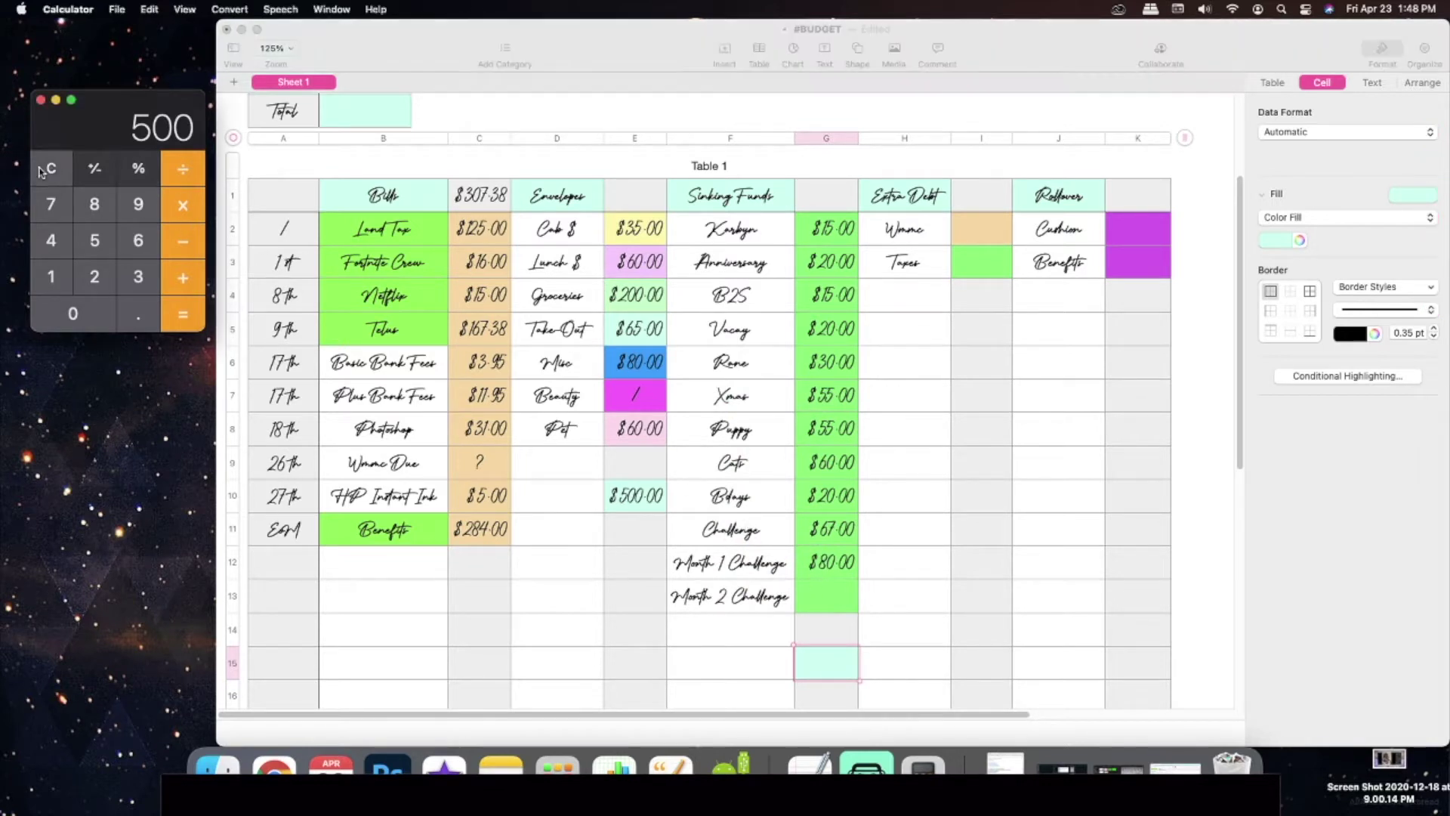
pyautogui.write('15')
pyautogui.press('+')
pyautogui.write('20')
pyautogui.press('Return')
pyautogui.write('15')
pyautogui.press('Return')
pyautogui.write('20')
pyautogui.press('+')
pyautogui.write('80')
pyautogui.press('Return')
pyautogui.press('+')
pyautogui.write('55')
pyautogui.press('+')
pyautogui.write('55')
pyautogui.press('+')
pyautogui.write('60')
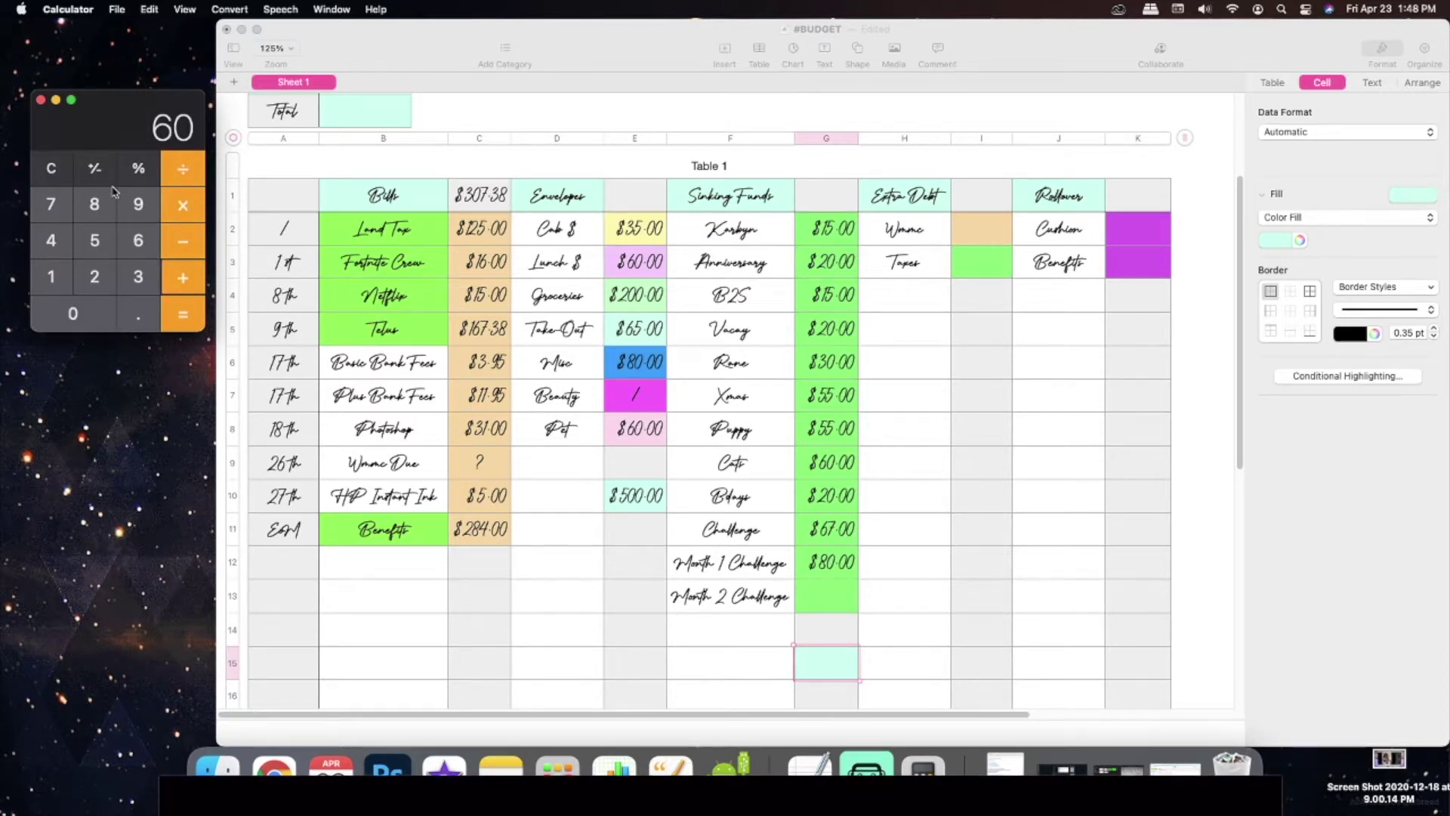
pyautogui.press('+')
pyautogui.write('20')
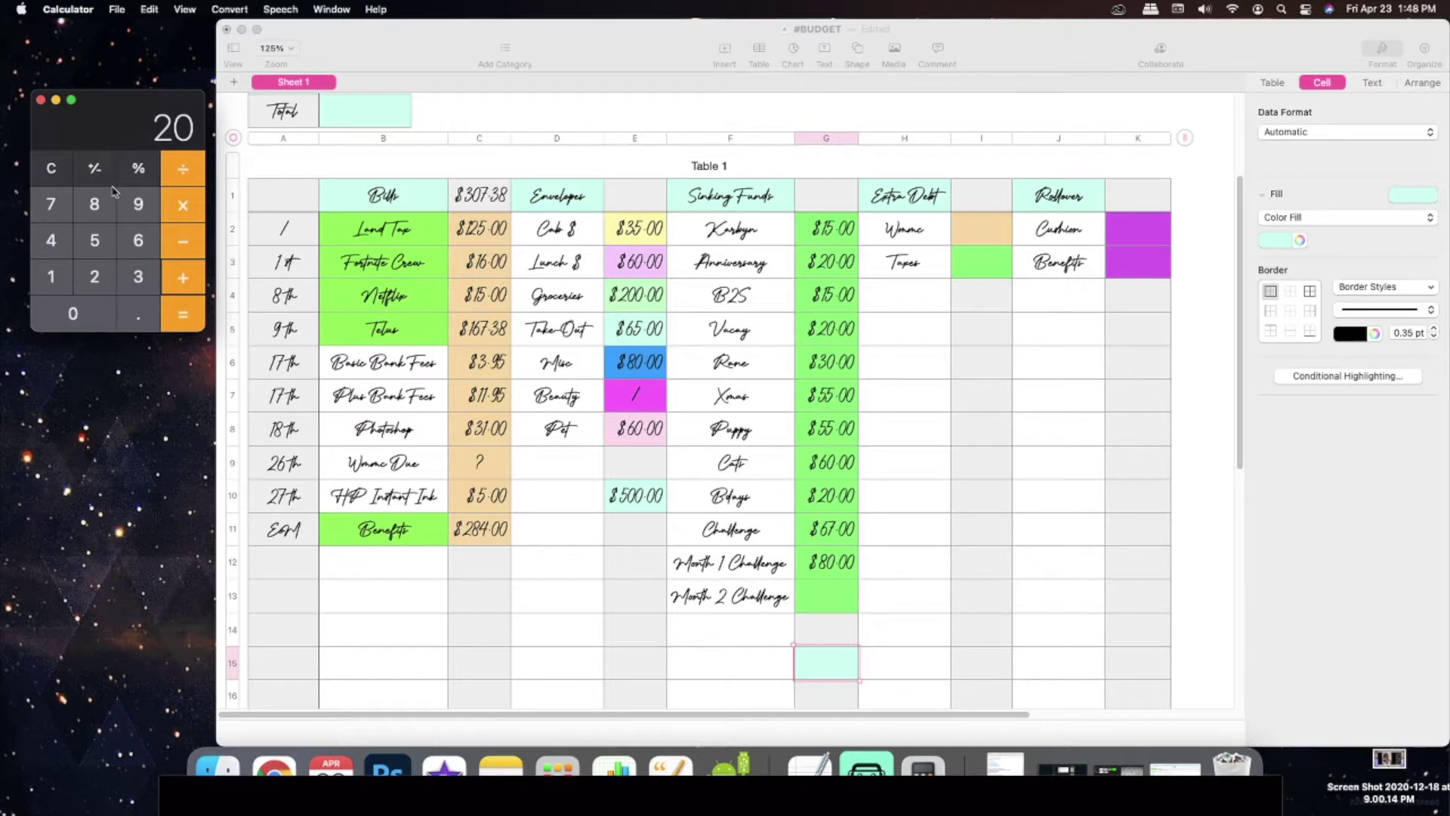
pyautogui.press('+')
pyautogui.write('67')
pyautogui.press('+')
pyautogui.write('80')
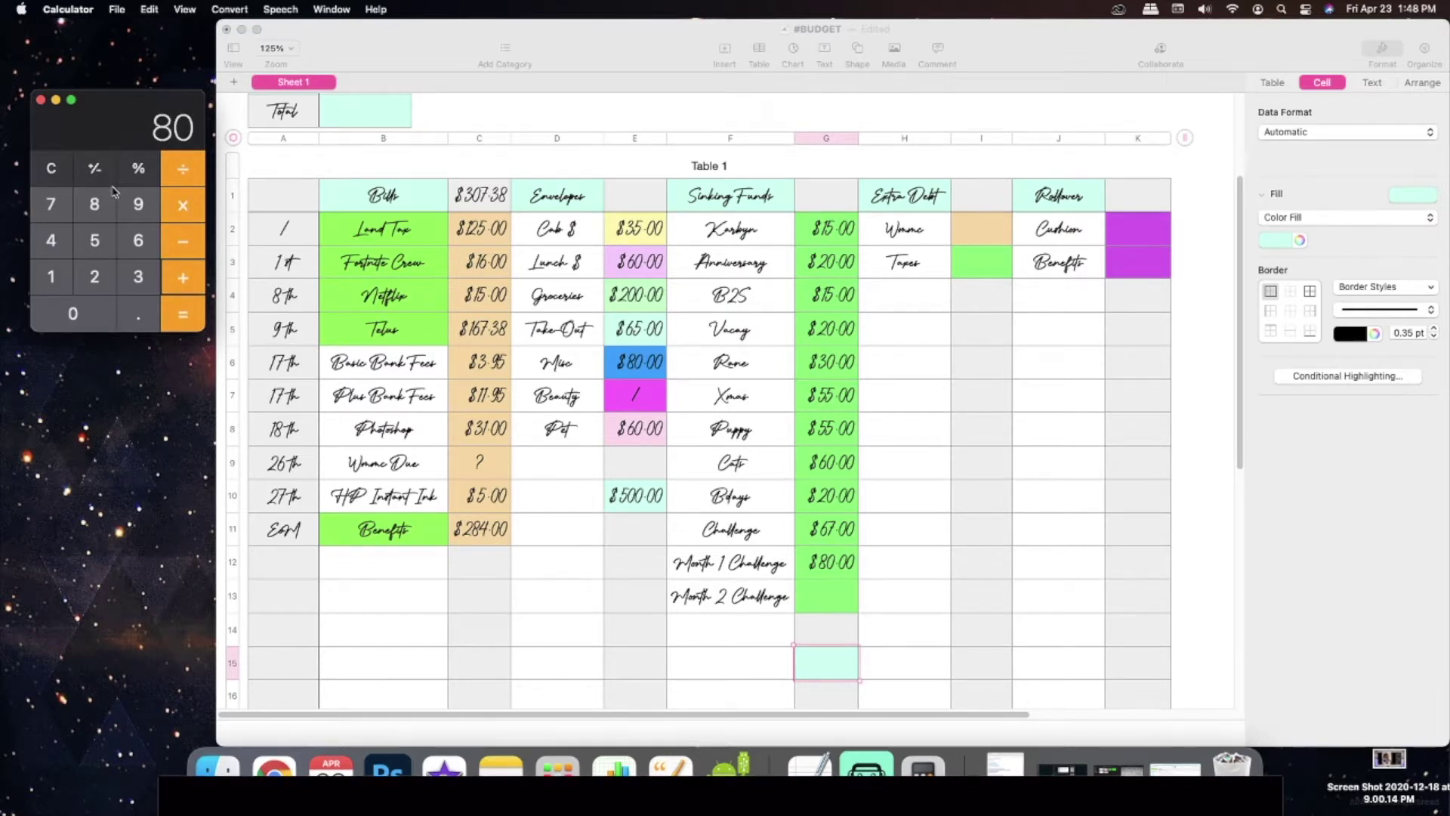
pyautogui.press('+')
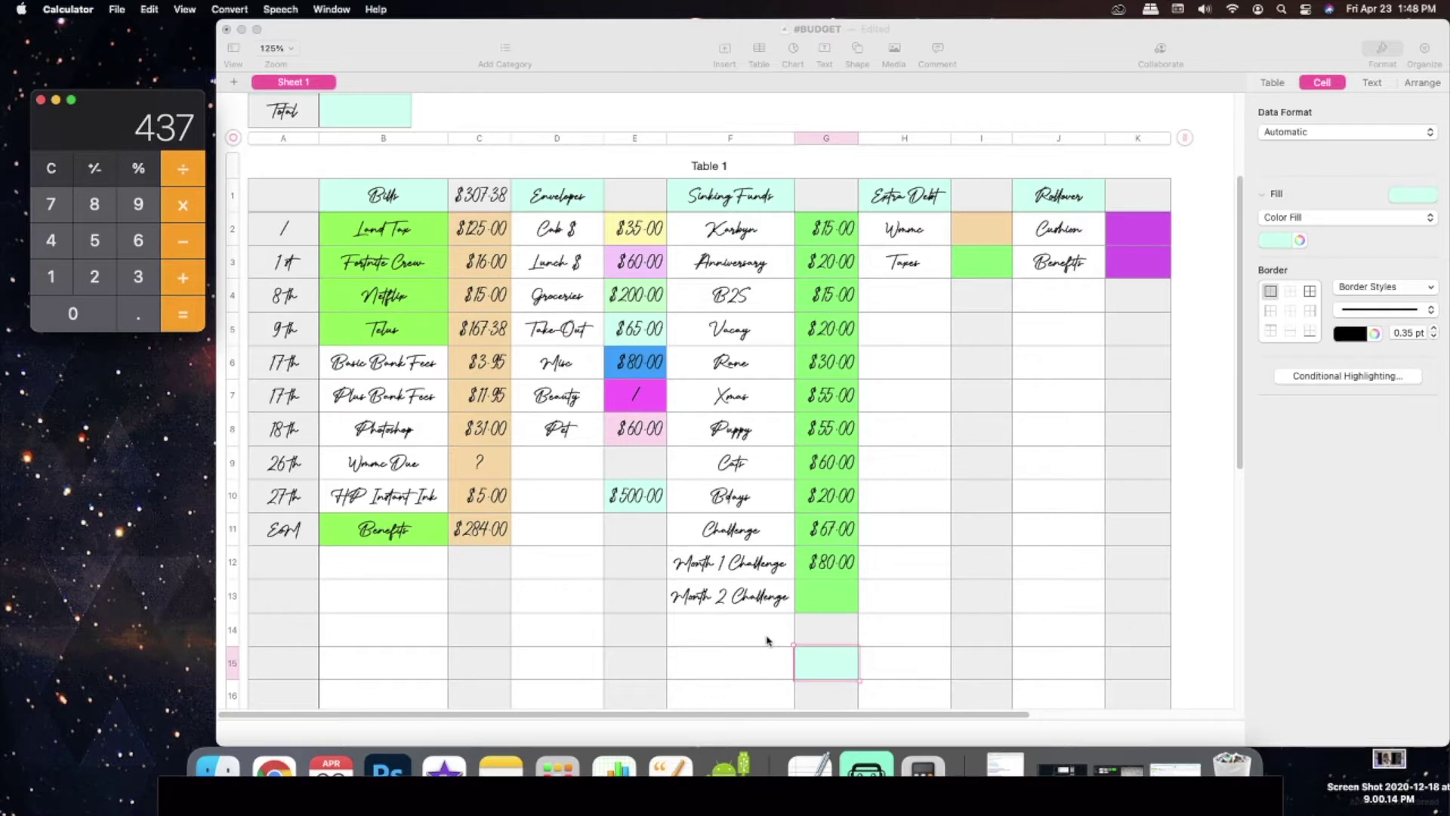
# Step: Return to Numbers and enter $437 as the sinking funds total in cell G15
pyautogui.write('4')
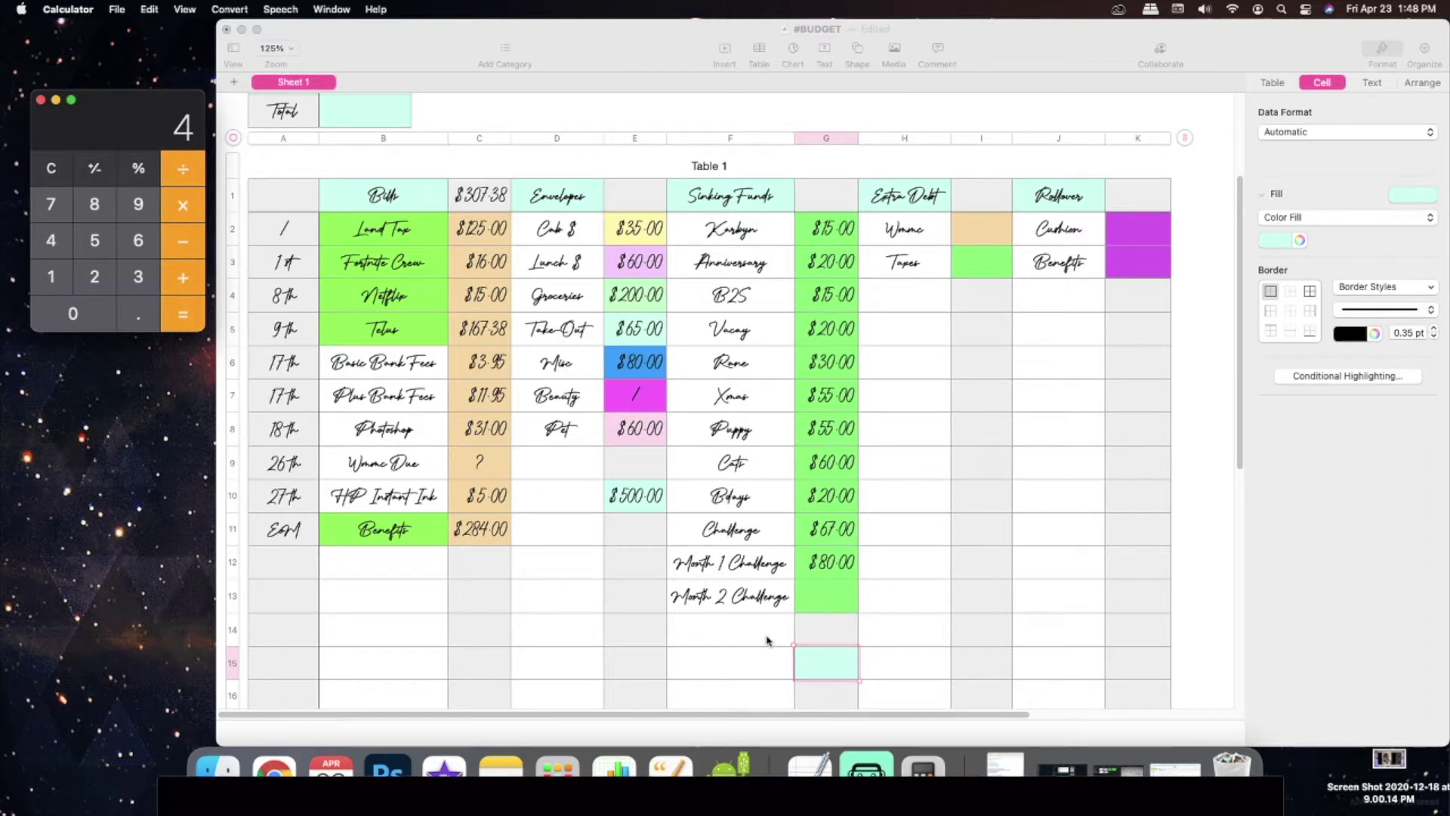
pyautogui.click(810, 660)
pyautogui.write('$437')
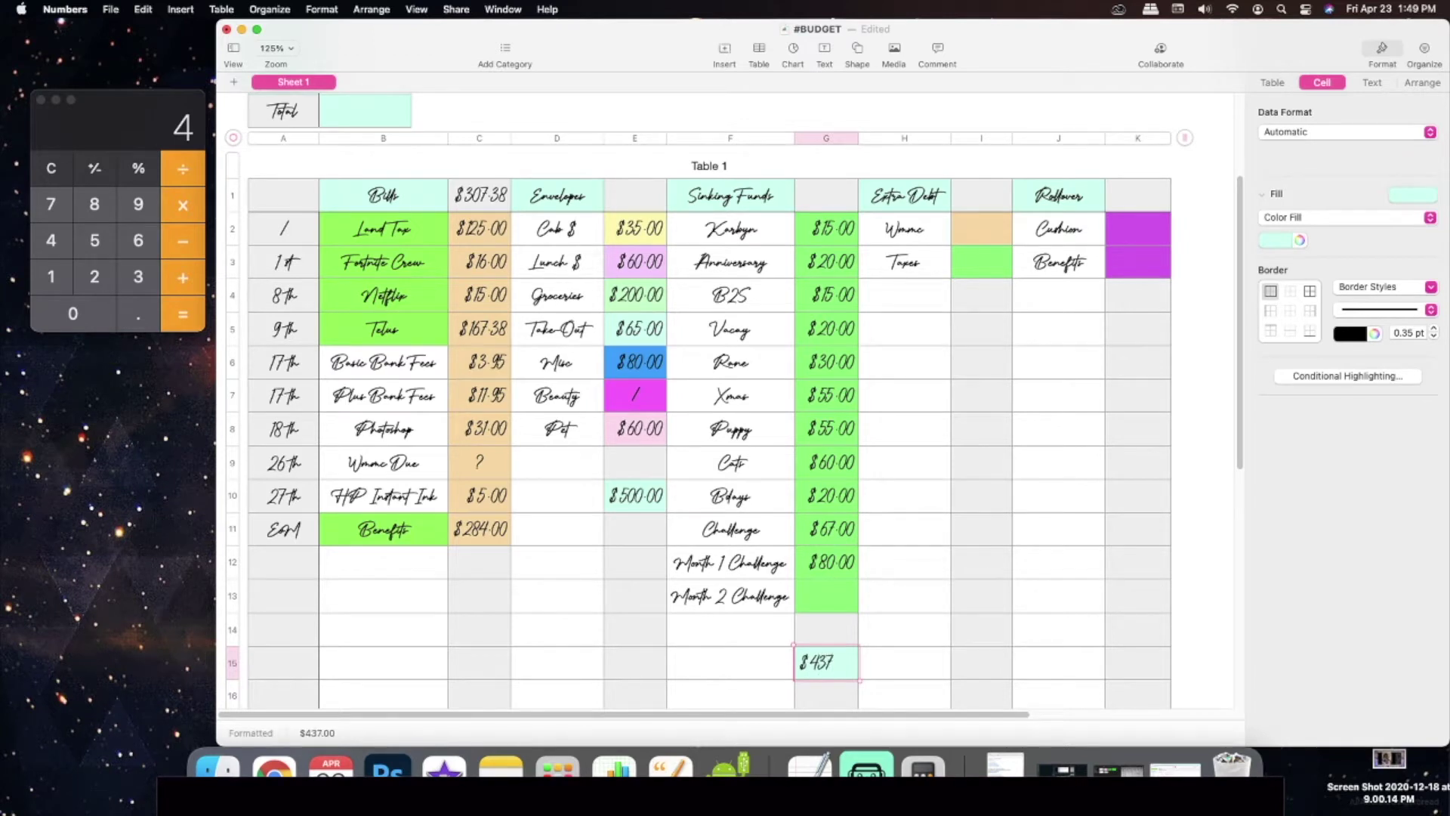
pyautogui.press('Return')
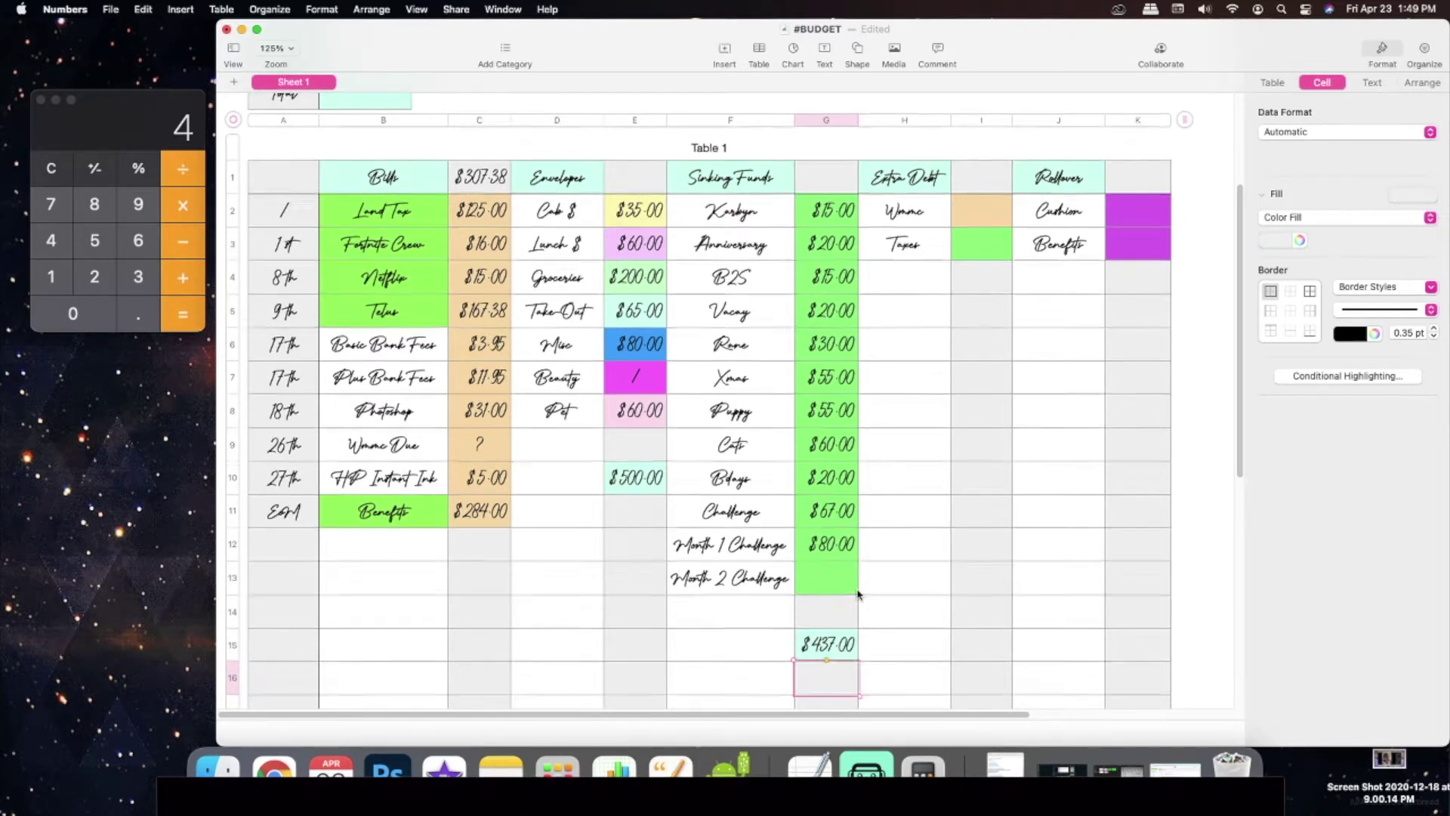
# Step: Enter the extra debt amounts: $284 in cell I2 and $75 for Taxes in cell I3
pyautogui.click(967, 214)
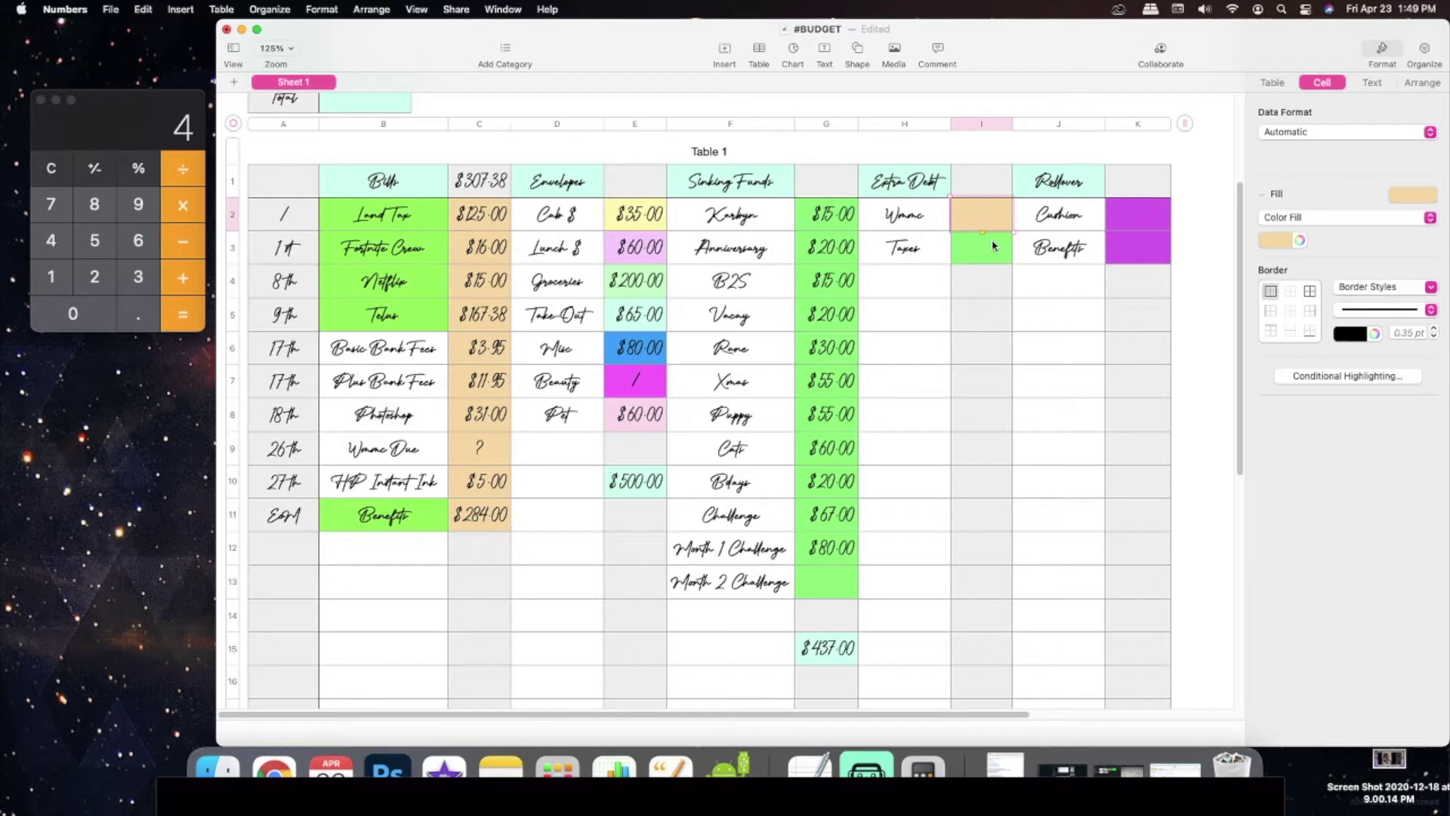
pyautogui.write('$284')
pyautogui.press('Return')
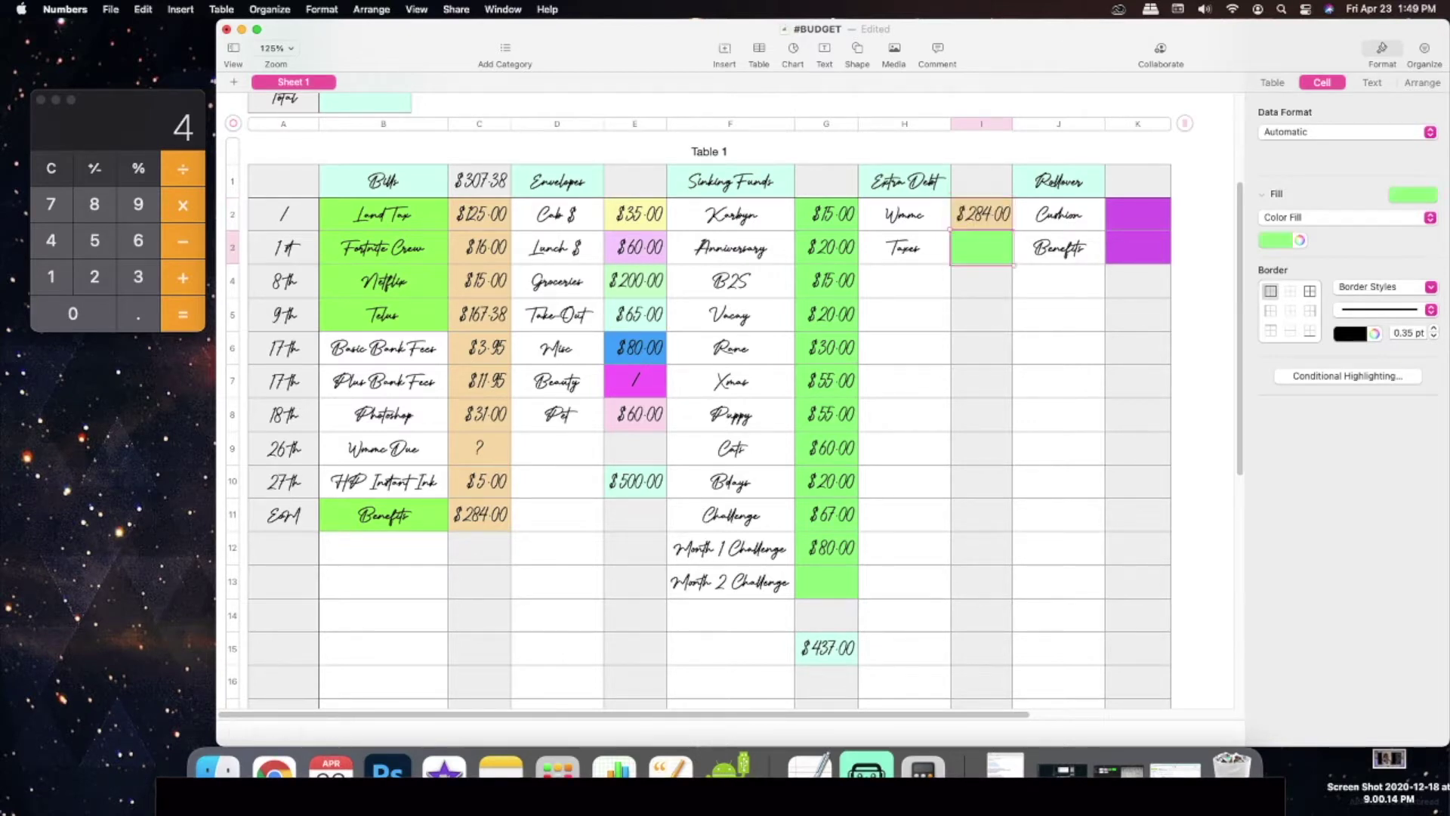
pyautogui.write('$75')
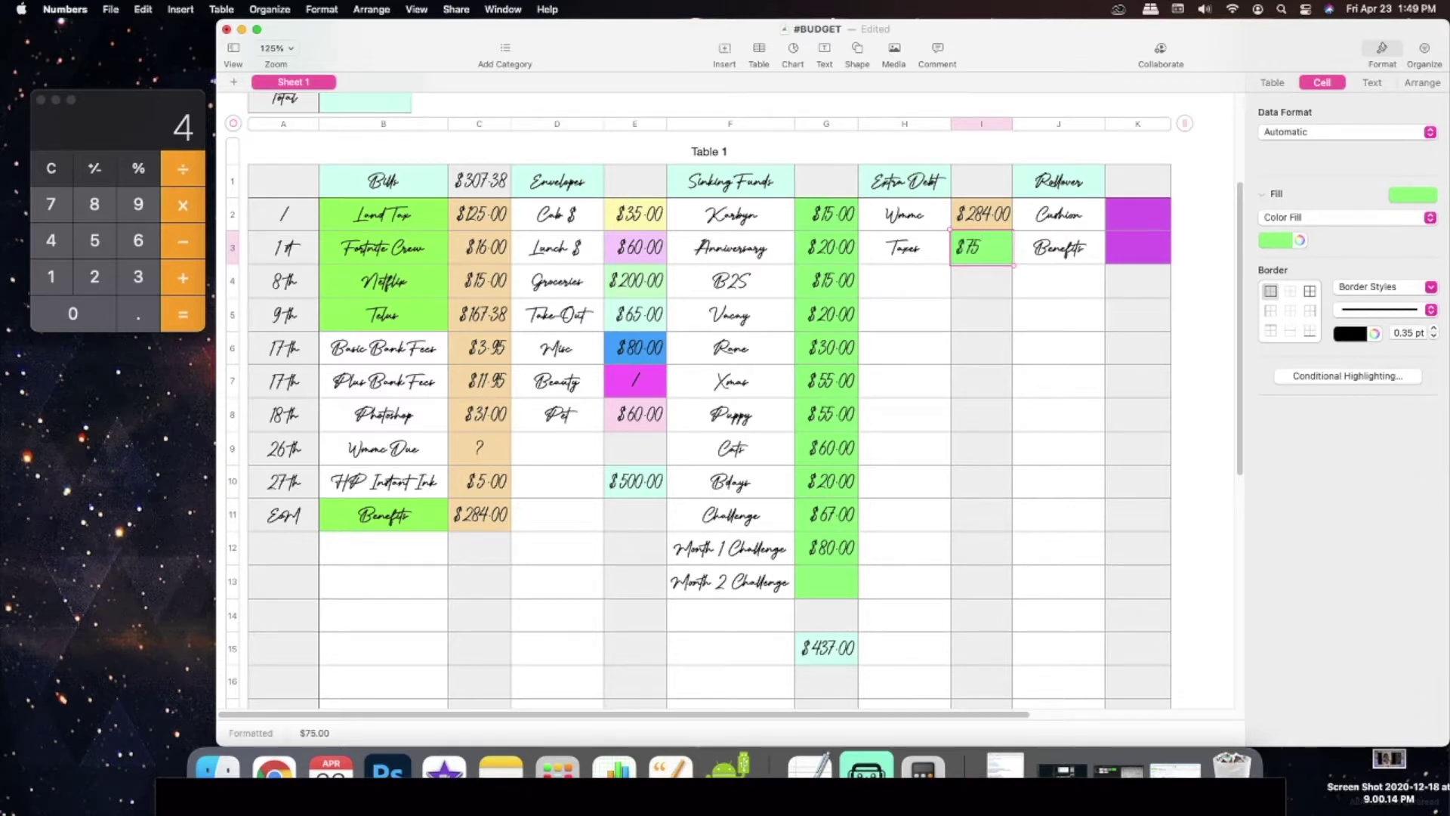
pyautogui.press('Return')
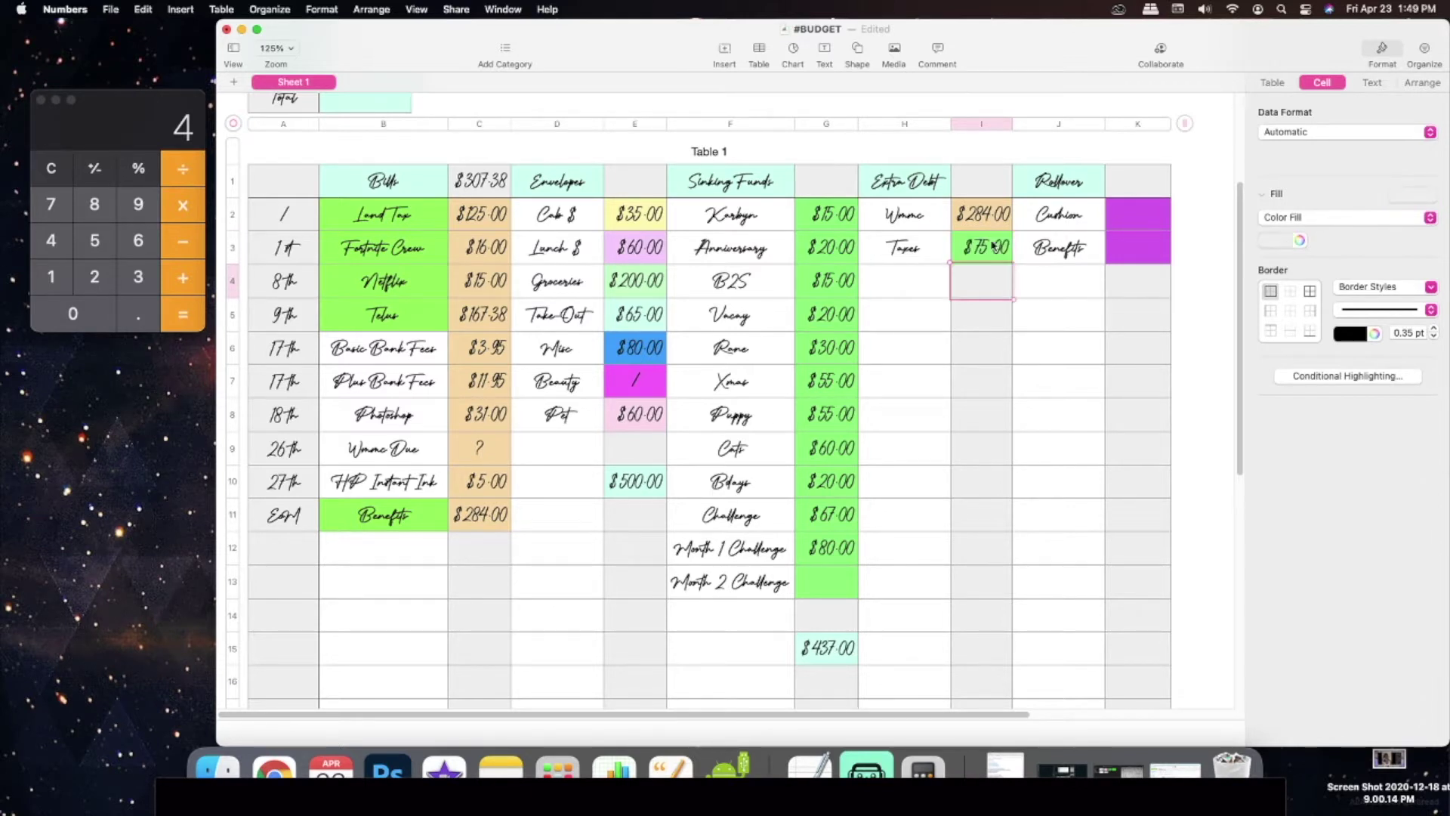
# Step: Switch to Calculator to add 284 + 75, and enter $359 as the Extra Debt total in cell I1 in Numbers
pyautogui.click(49, 167)
pyautogui.write('284+75')
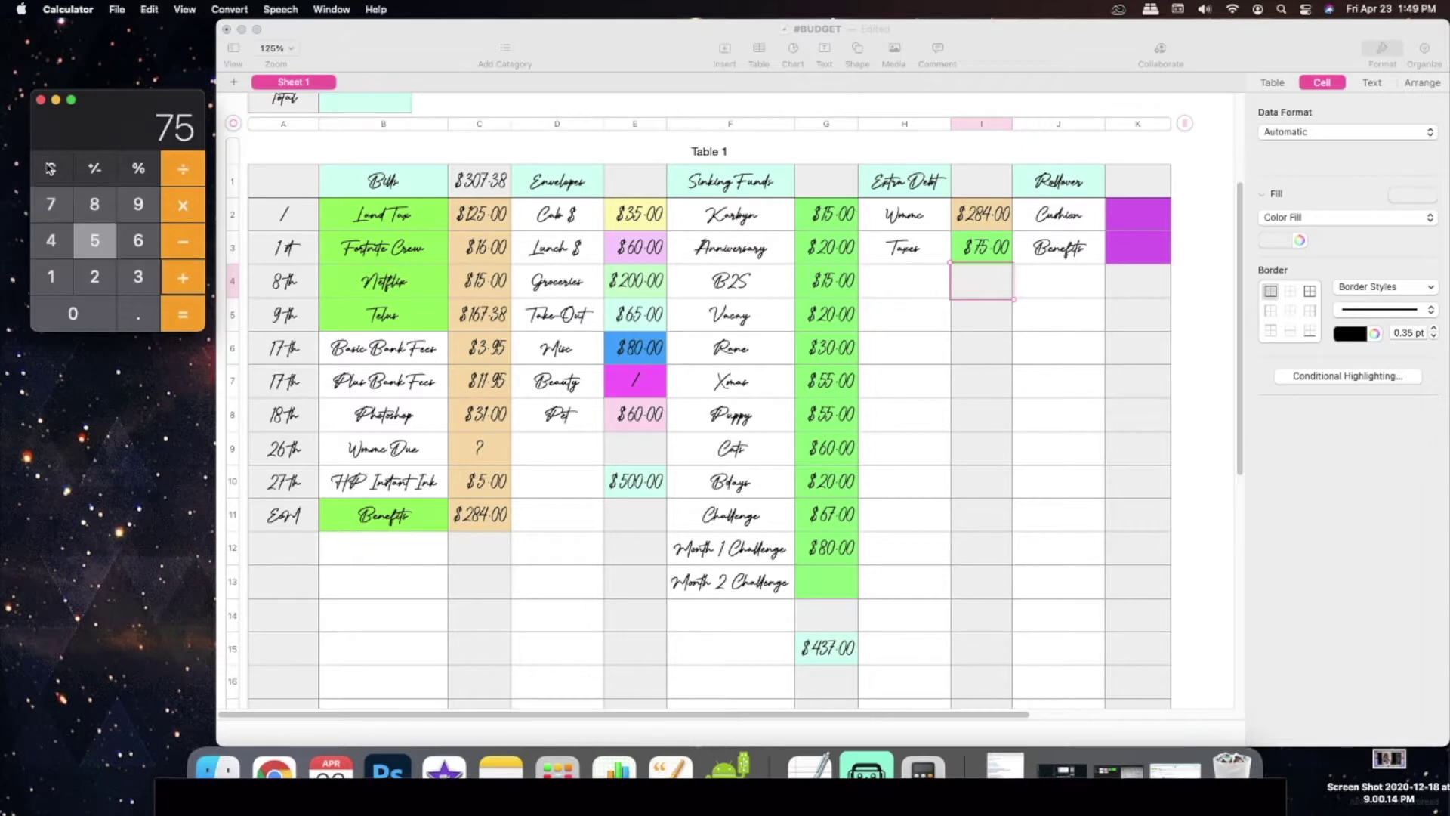
pyautogui.press('Return')
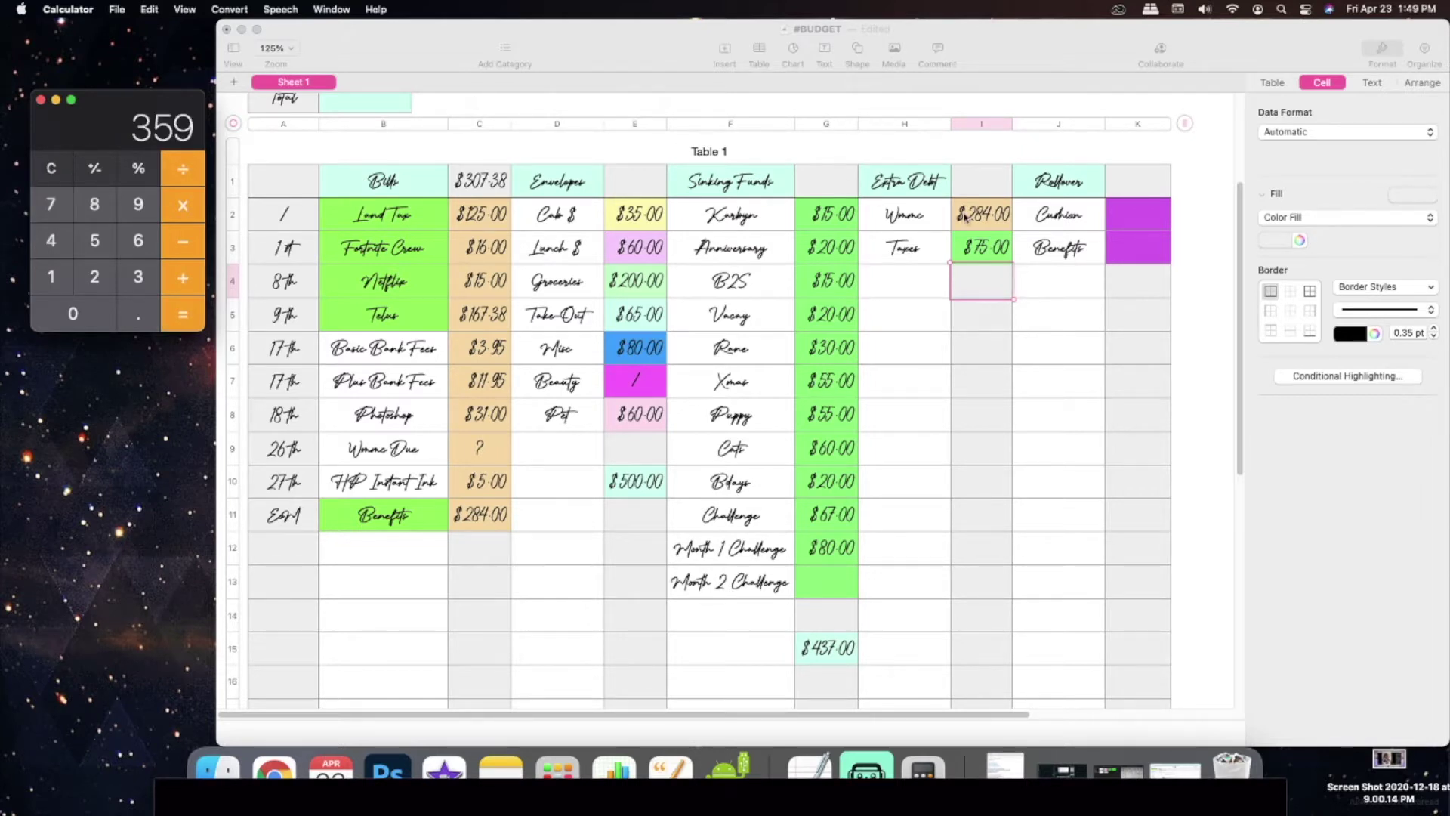
pyautogui.click(992, 189)
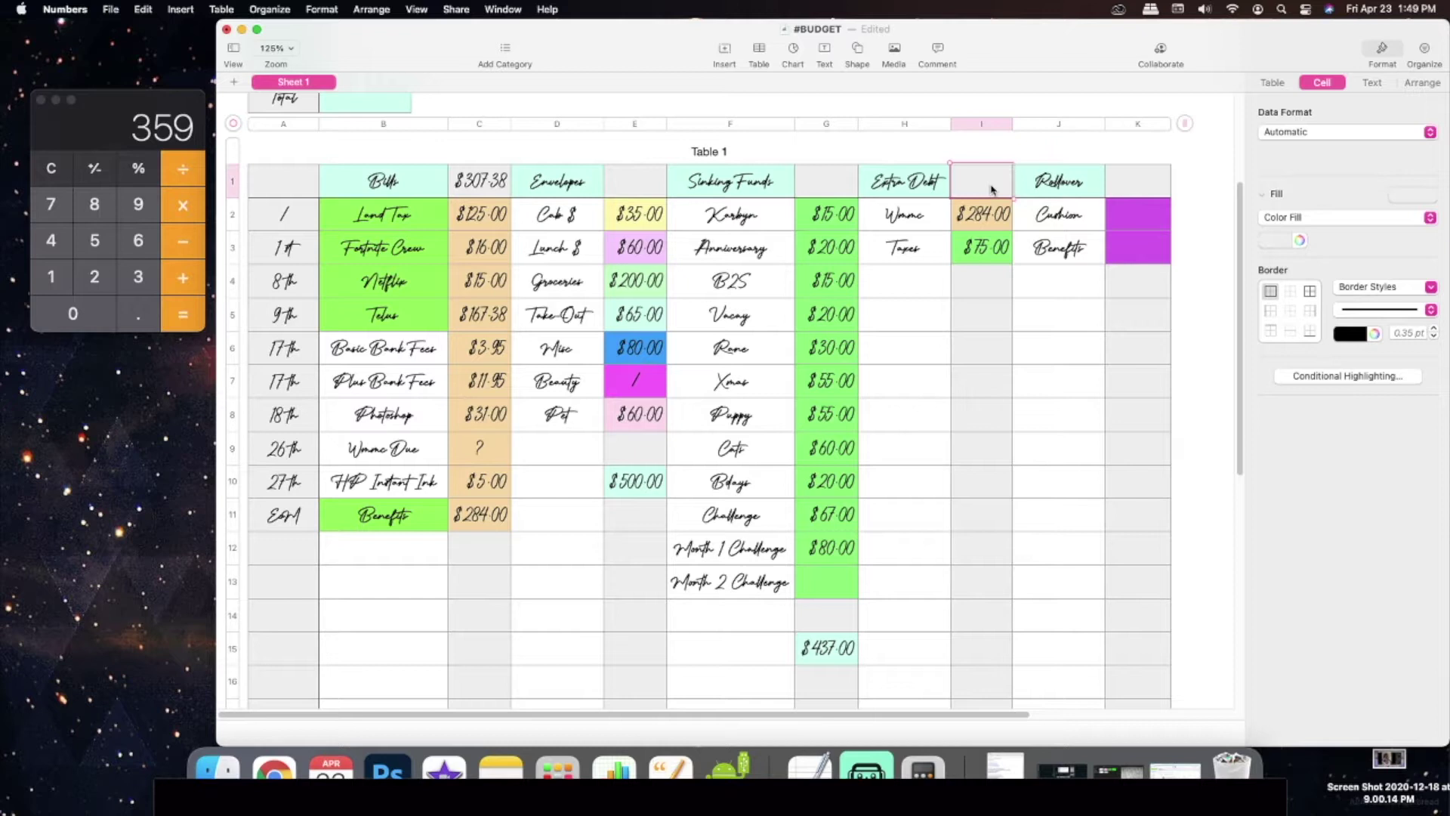
pyautogui.write('$359')
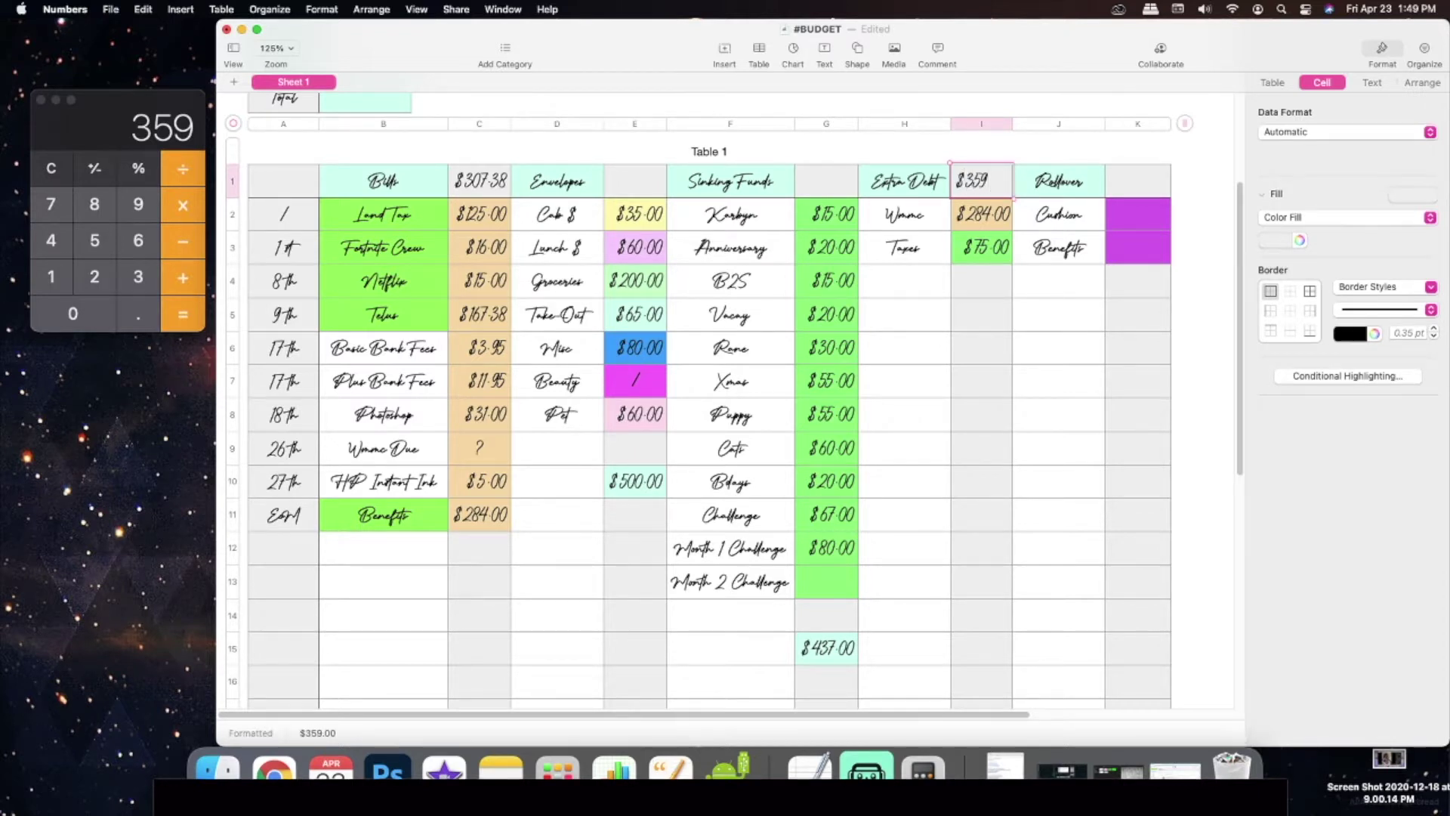
pyautogui.press('Return')
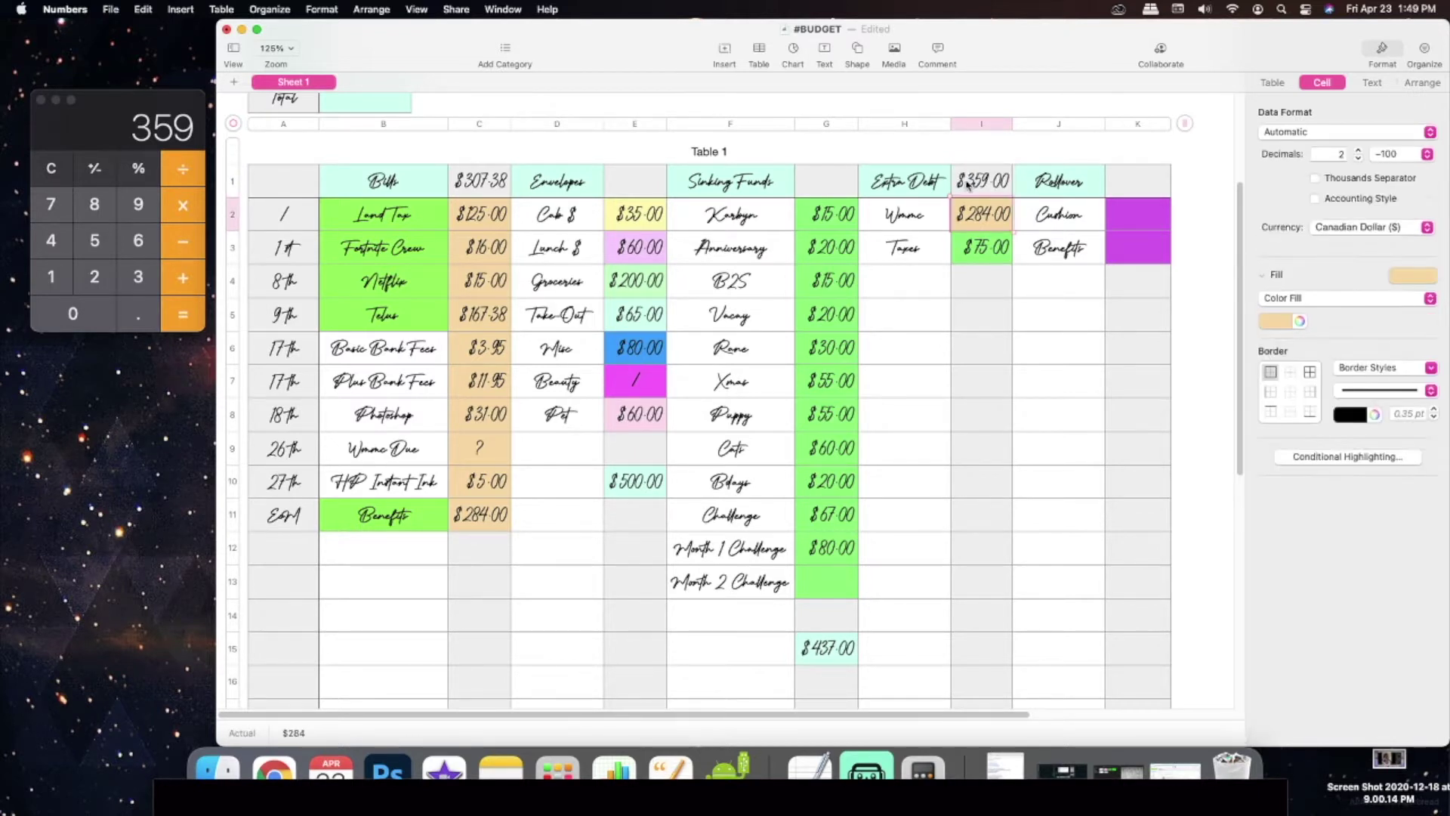
# Step: Enter $100 for the Cushion rollover in cell K2
pyautogui.click(1143, 218)
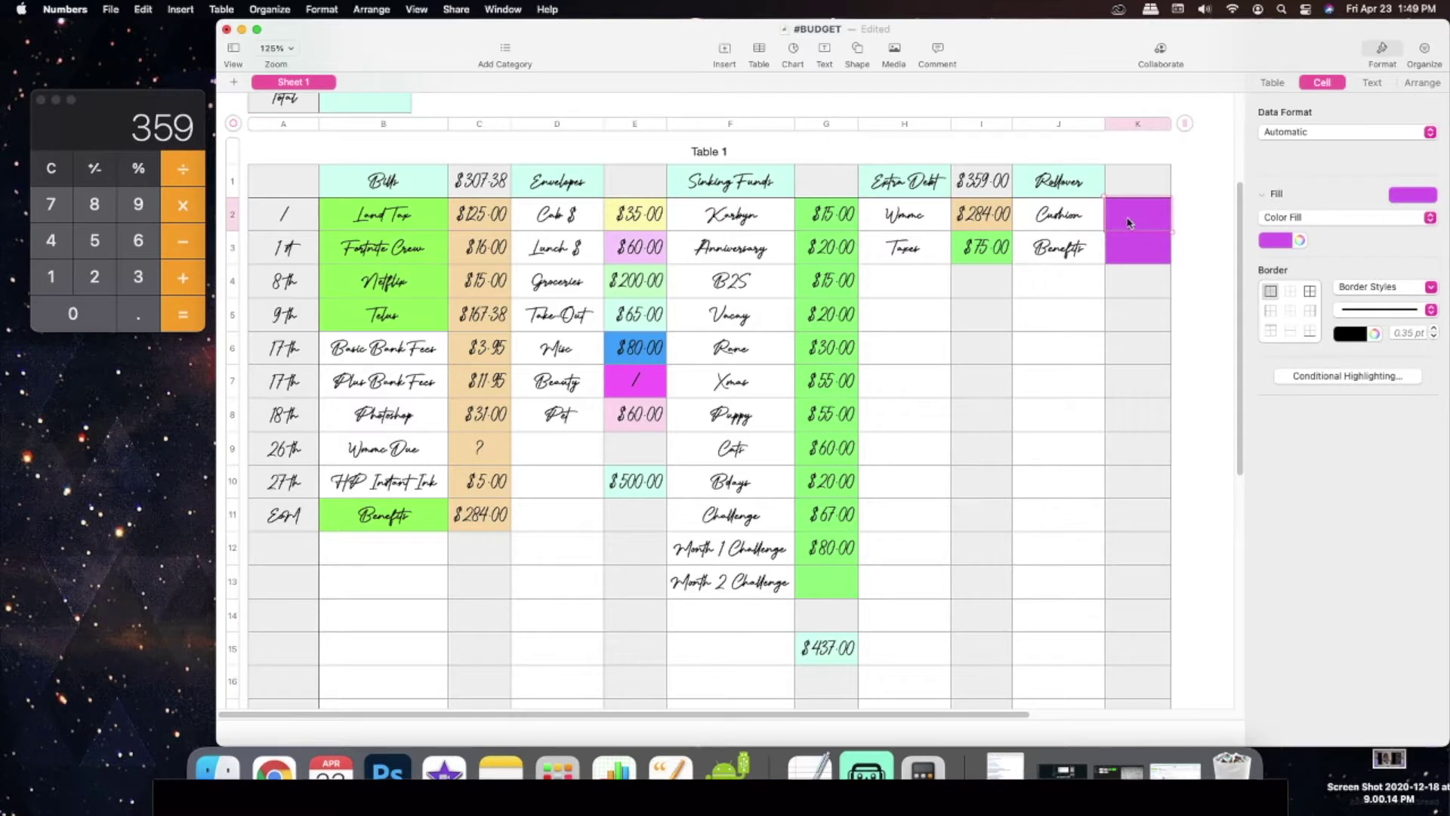
pyautogui.write('$100')
pyautogui.press('Return')
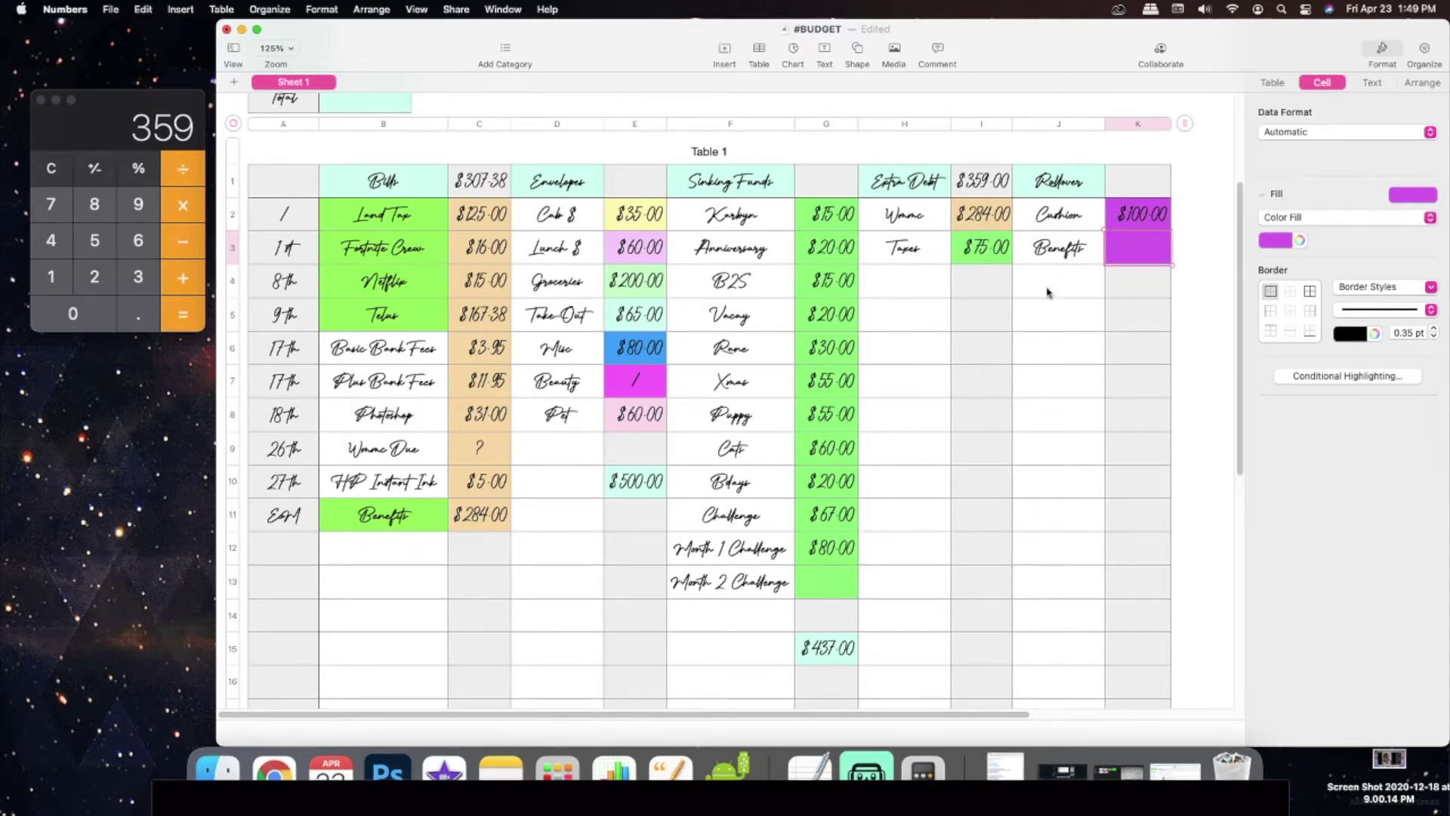
# Step: Fill in the income table with $947.57 in cell B2, $320 for Job #2 and $433.95 for Rollover
pyautogui.scroll(5, 602, 393)
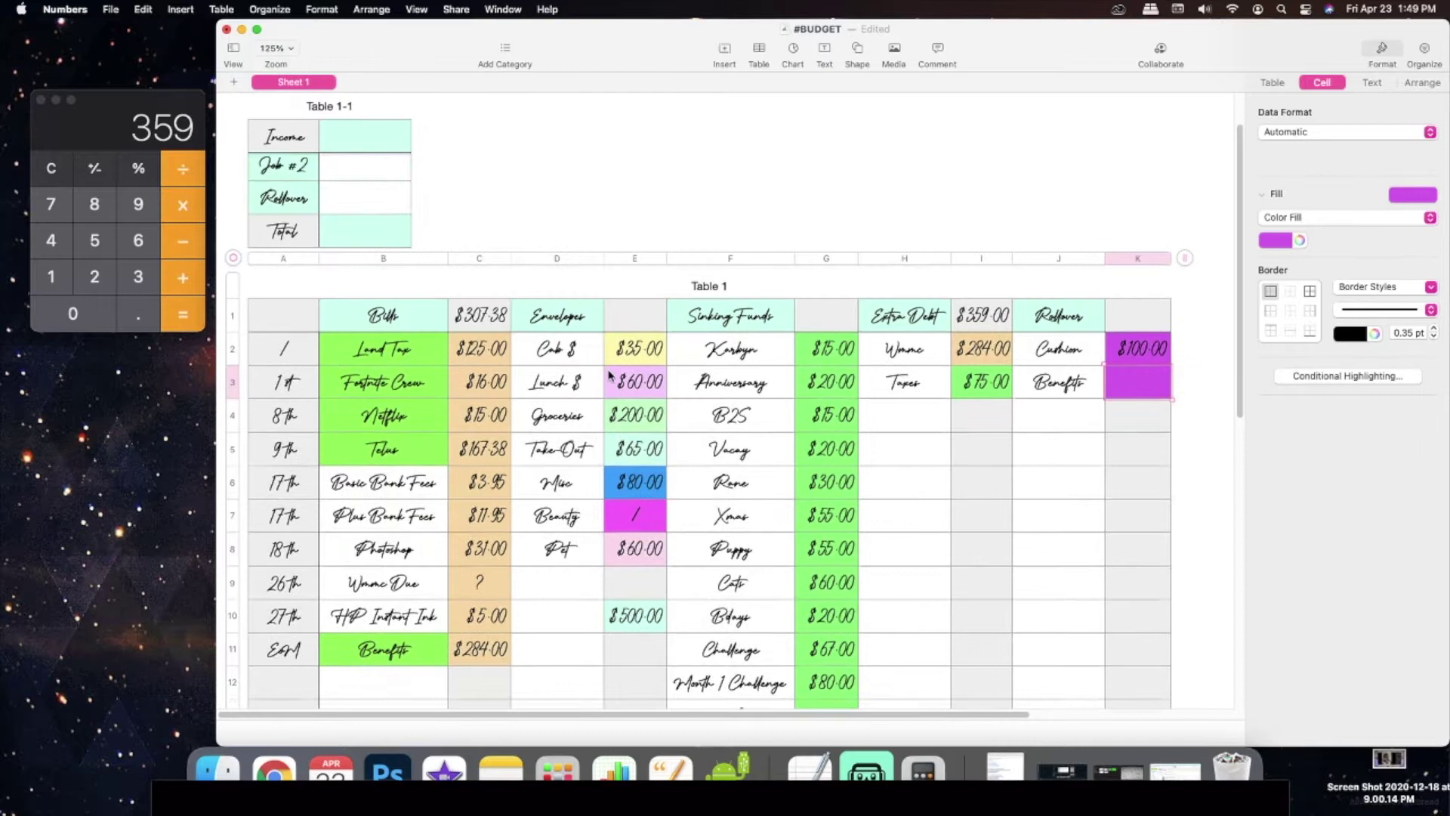
pyautogui.click(355, 215)
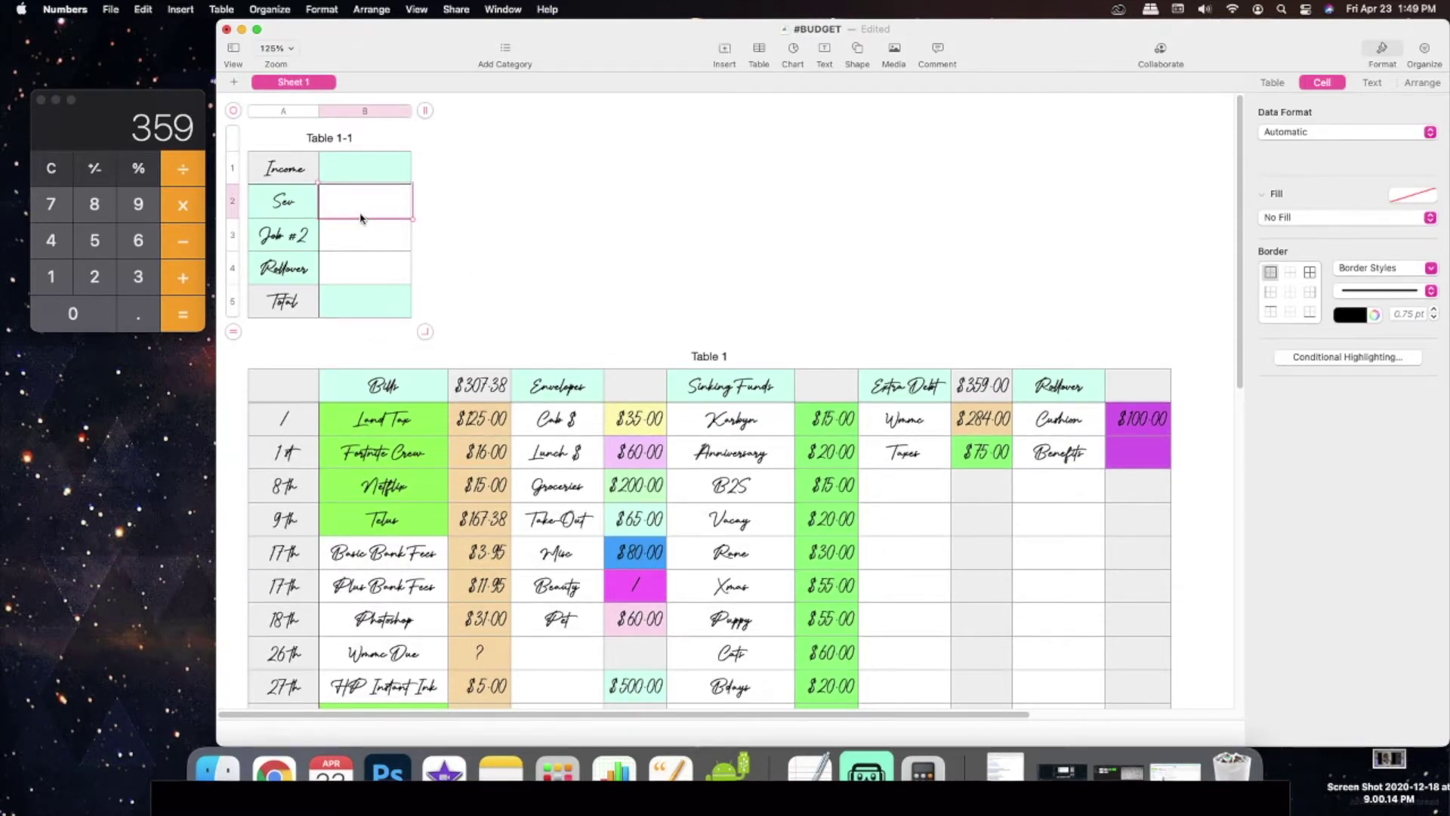
pyautogui.write('$947.57')
pyautogui.press('Return')
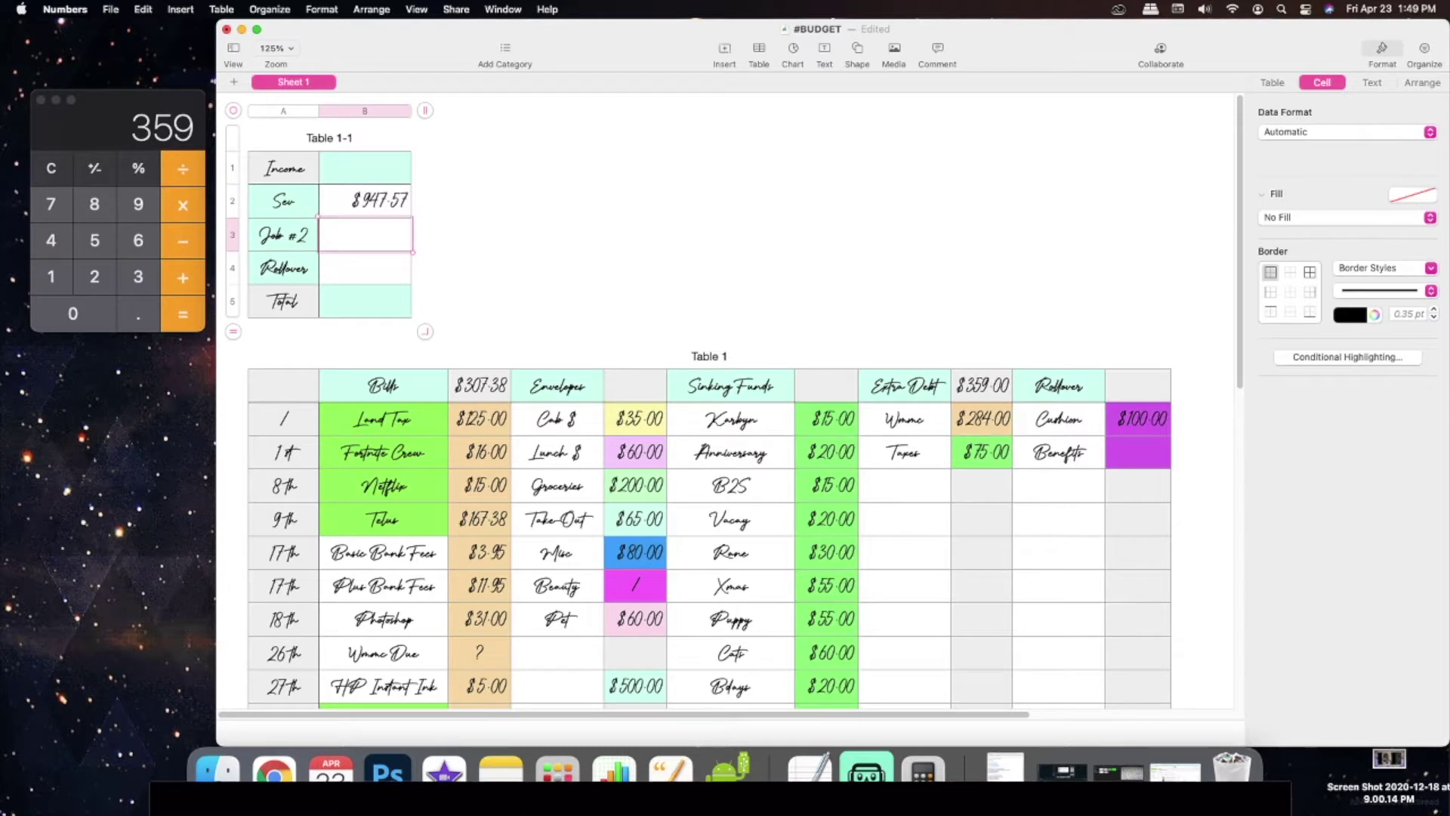
pyautogui.write('$320')
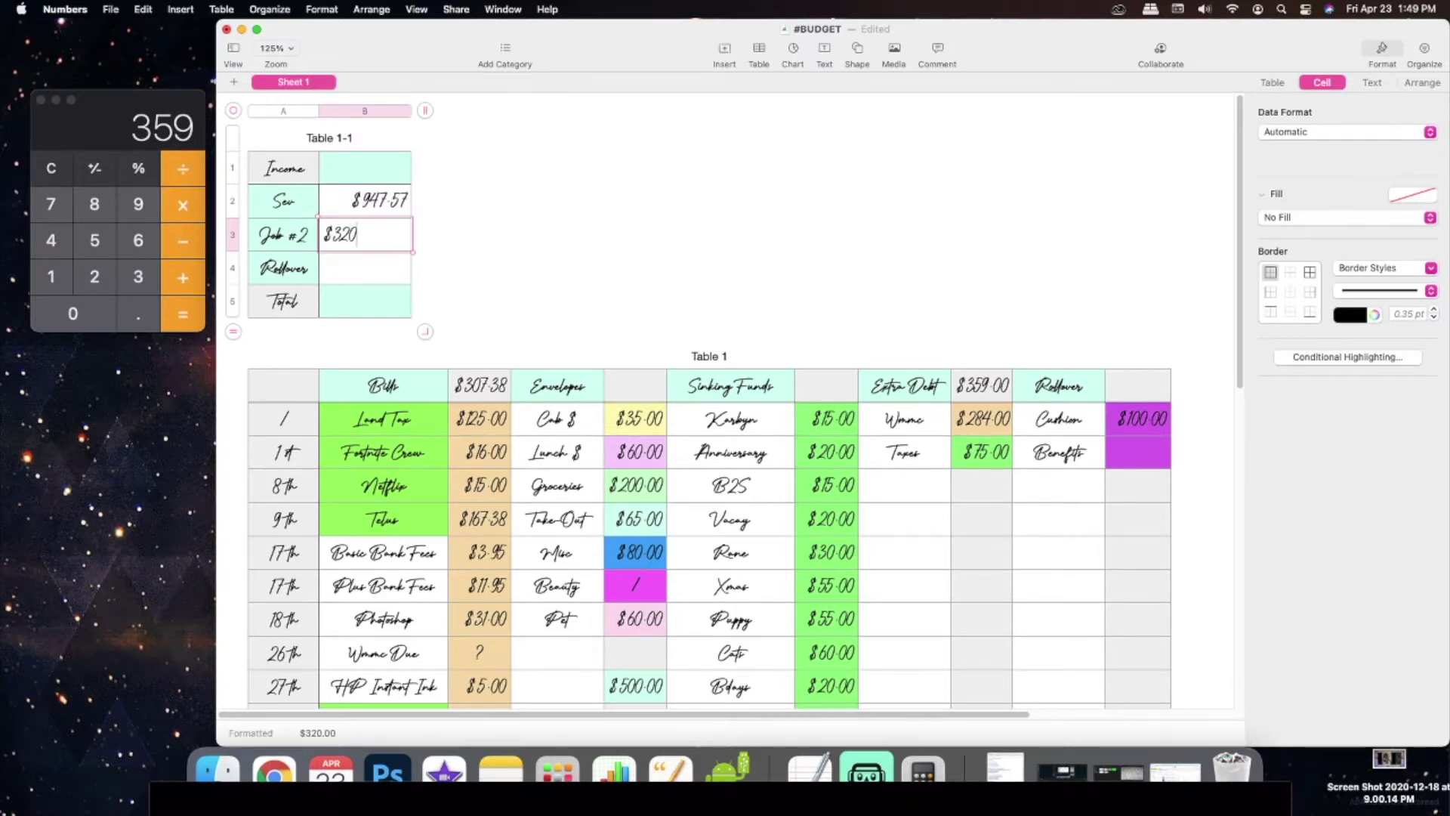
pyautogui.press('Return')
pyautogui.write('$4')
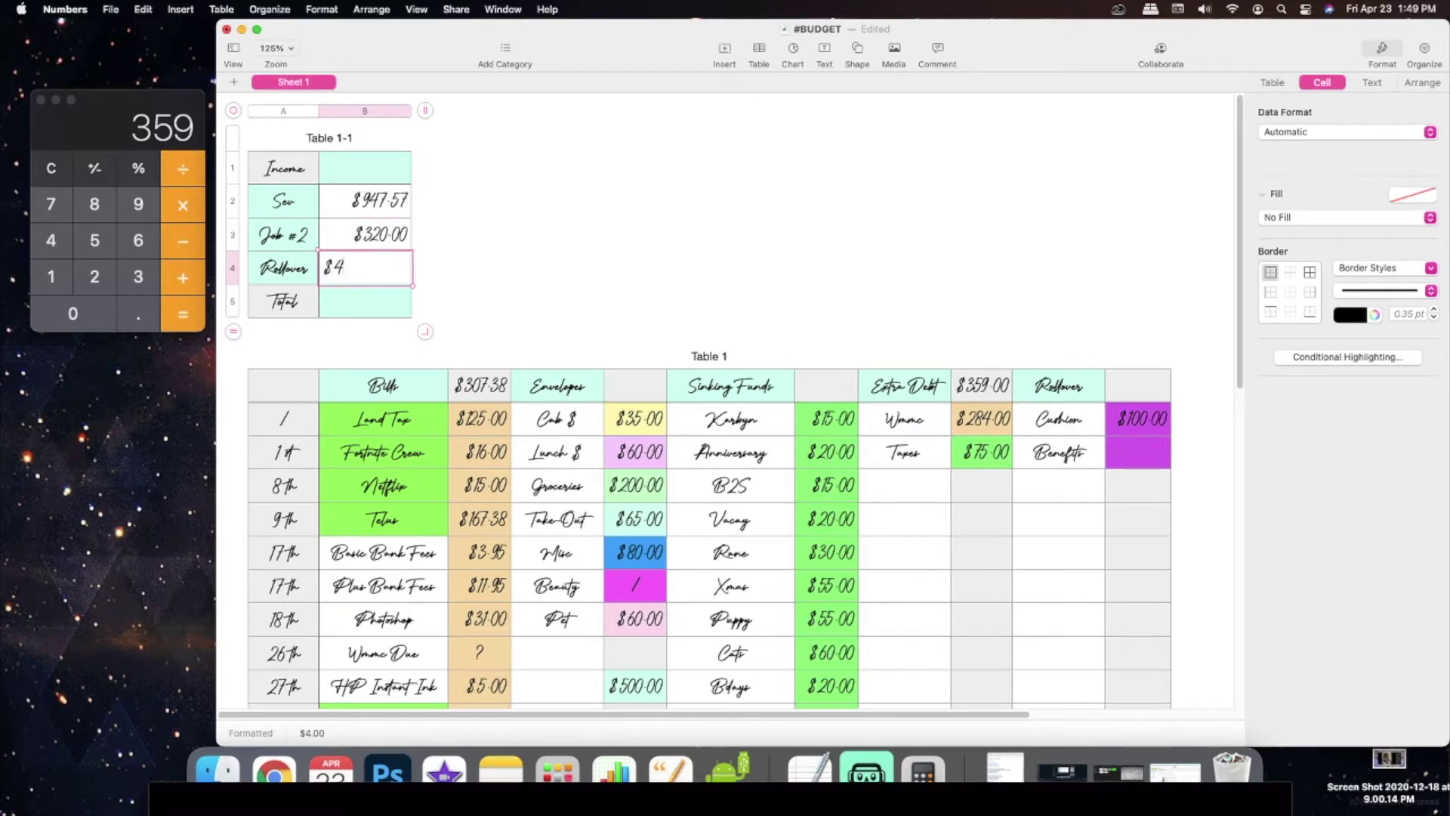
pyautogui.write('33.')
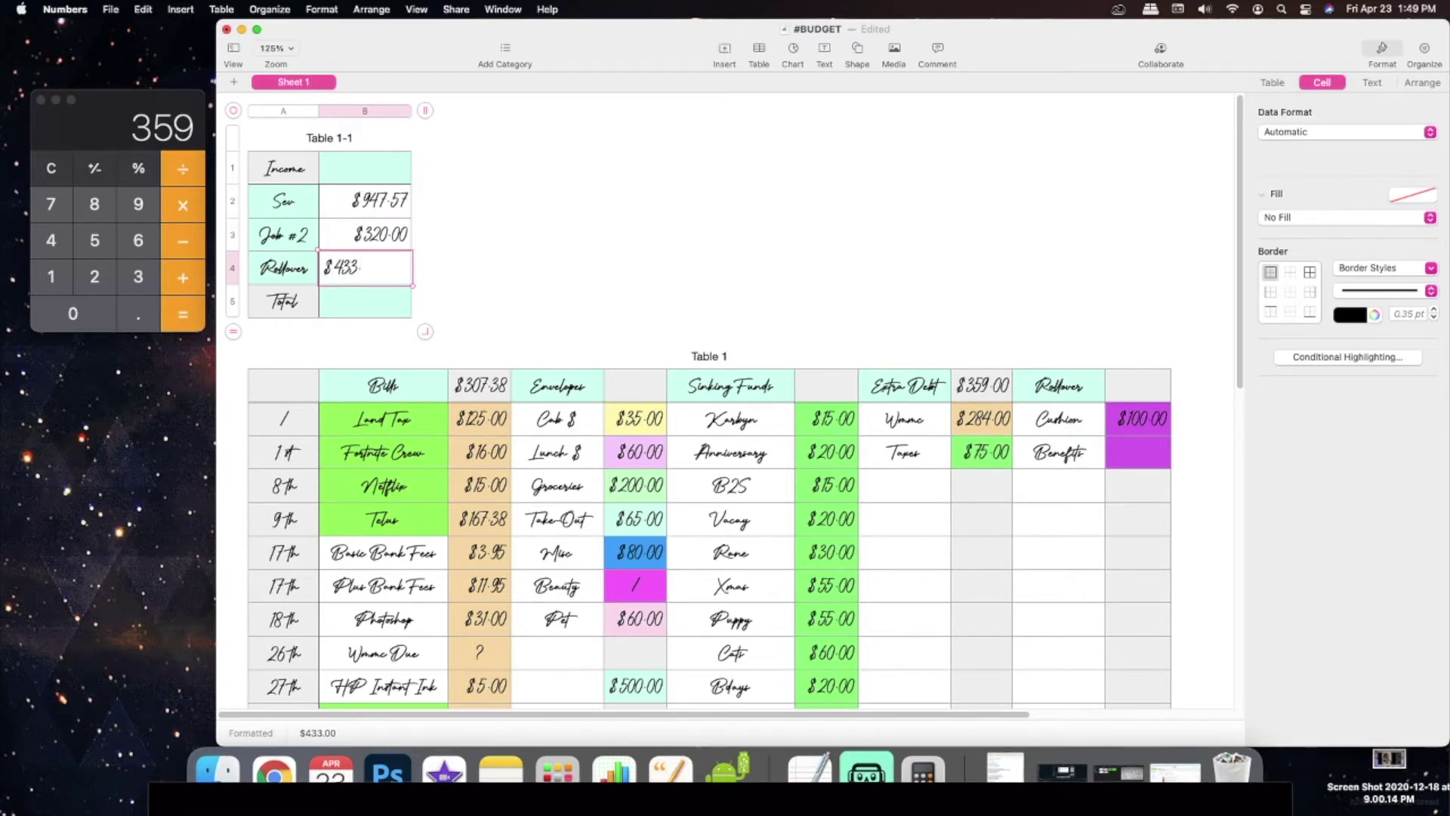
pyautogui.write('95')
pyautogui.press('Return')
# Step: Switch to Calculator and add the income amounts 947.57 + 320 + 433.95
pyautogui.click(50, 168)
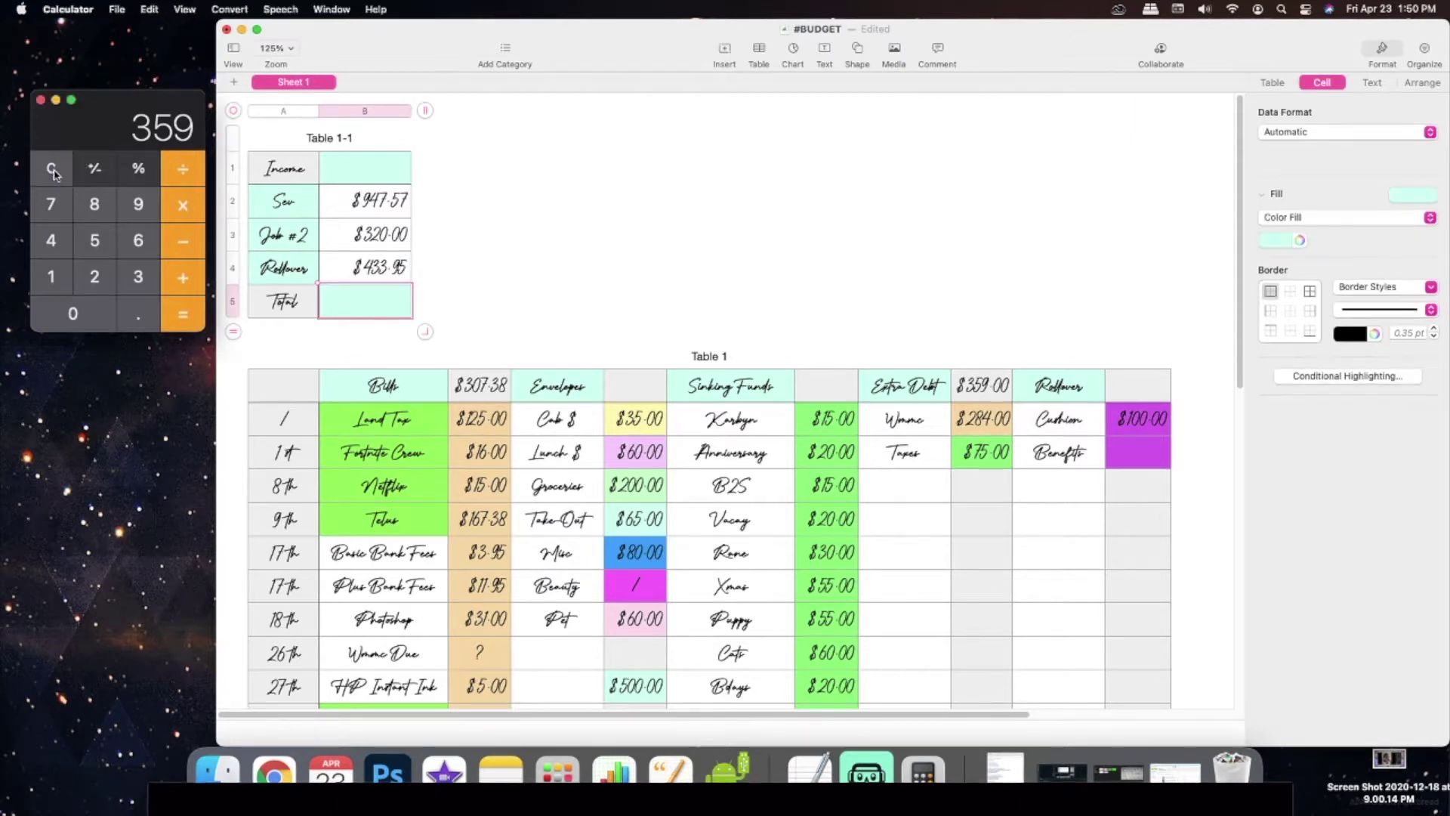
pyautogui.write('947')
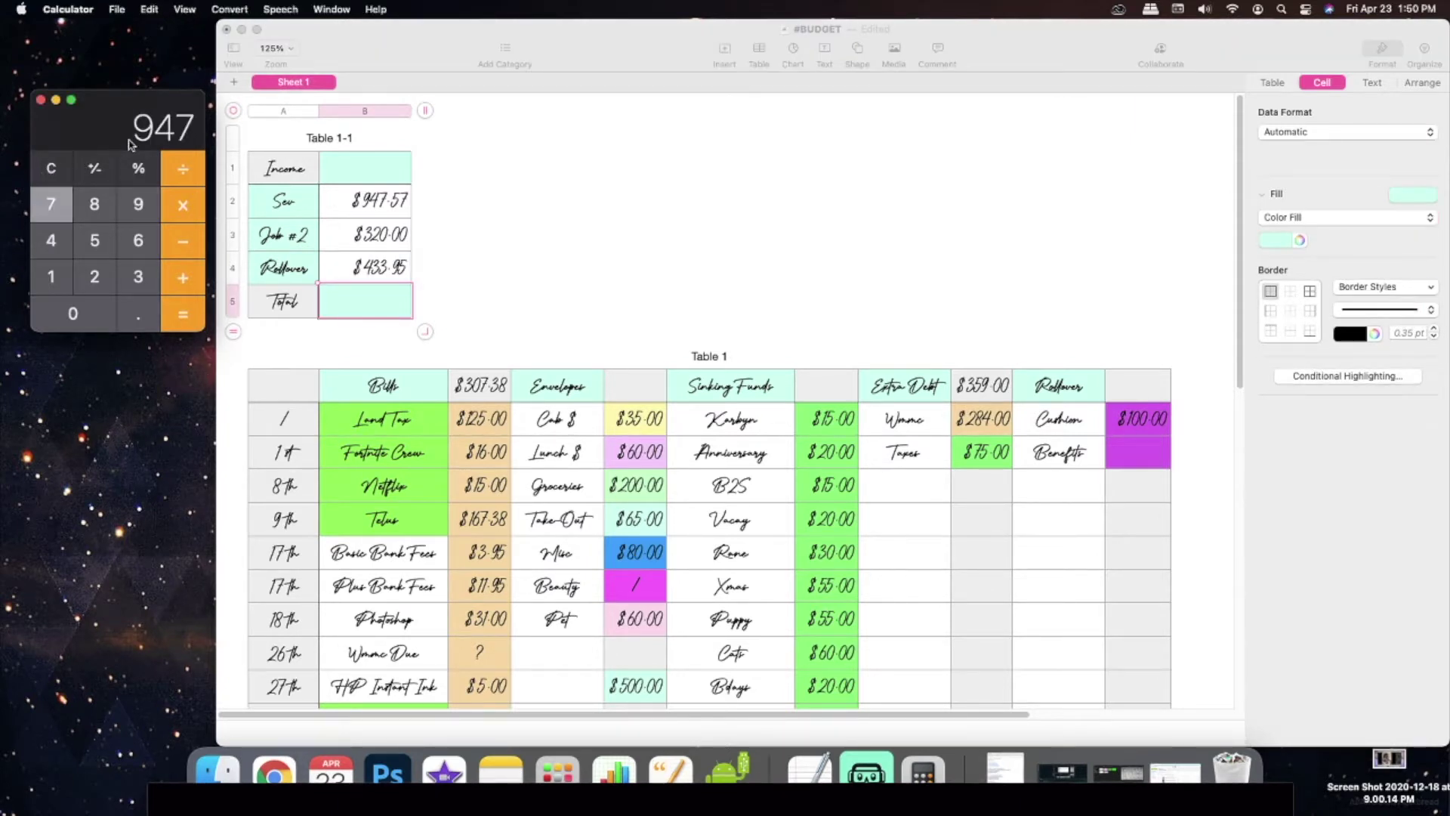
pyautogui.write('.57')
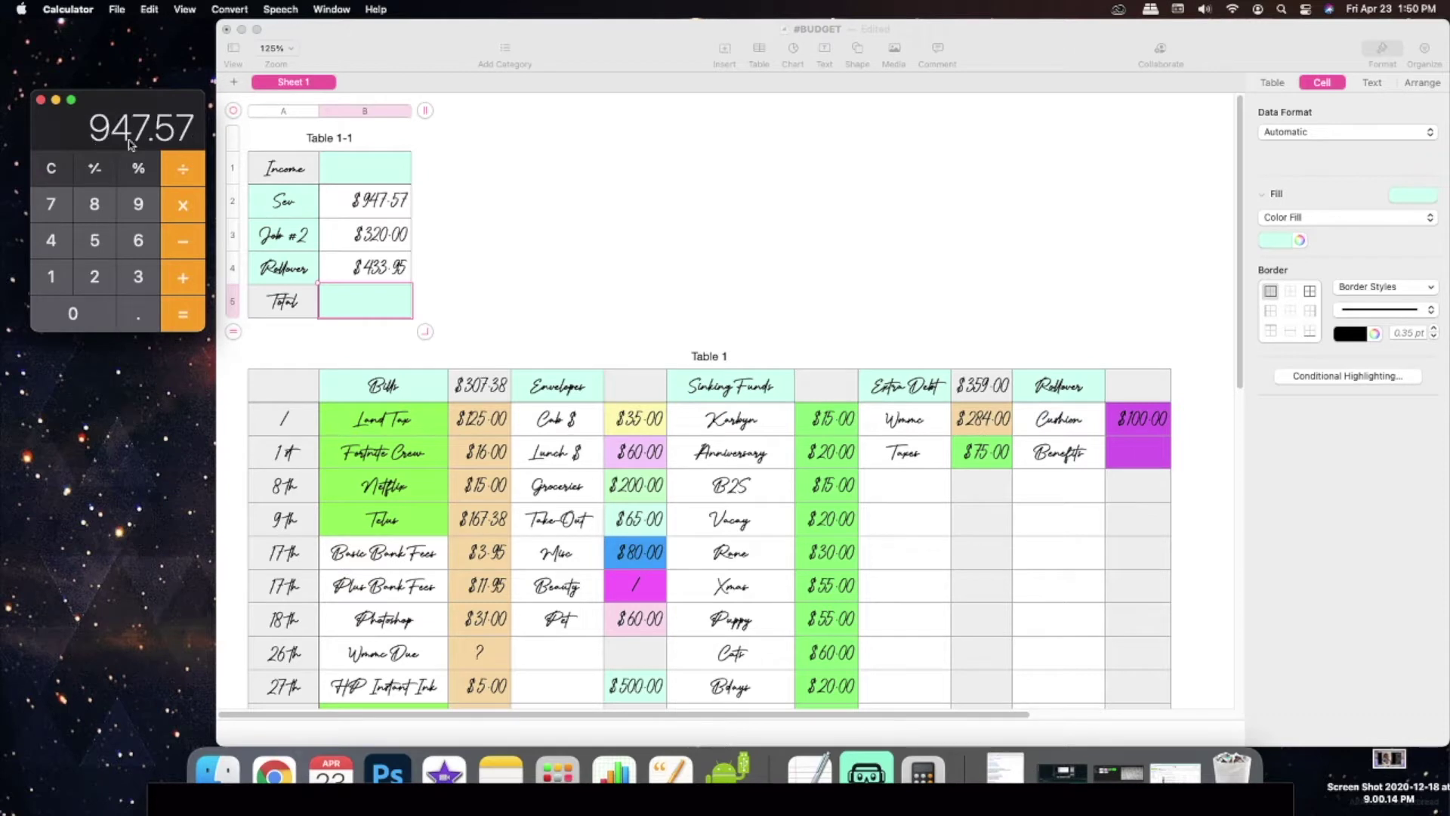
pyautogui.write('+320=+433.')
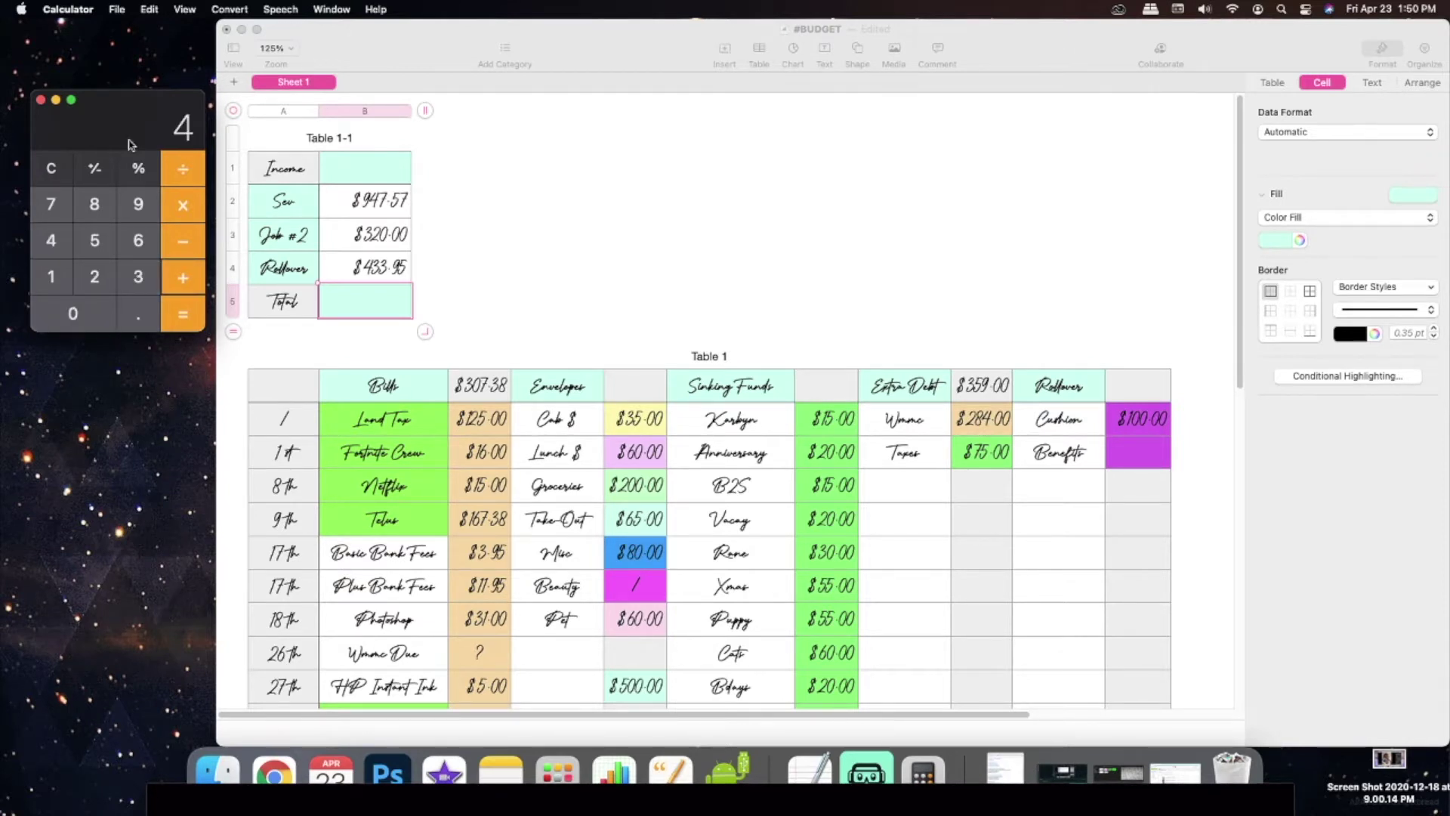
pyautogui.write('95=')
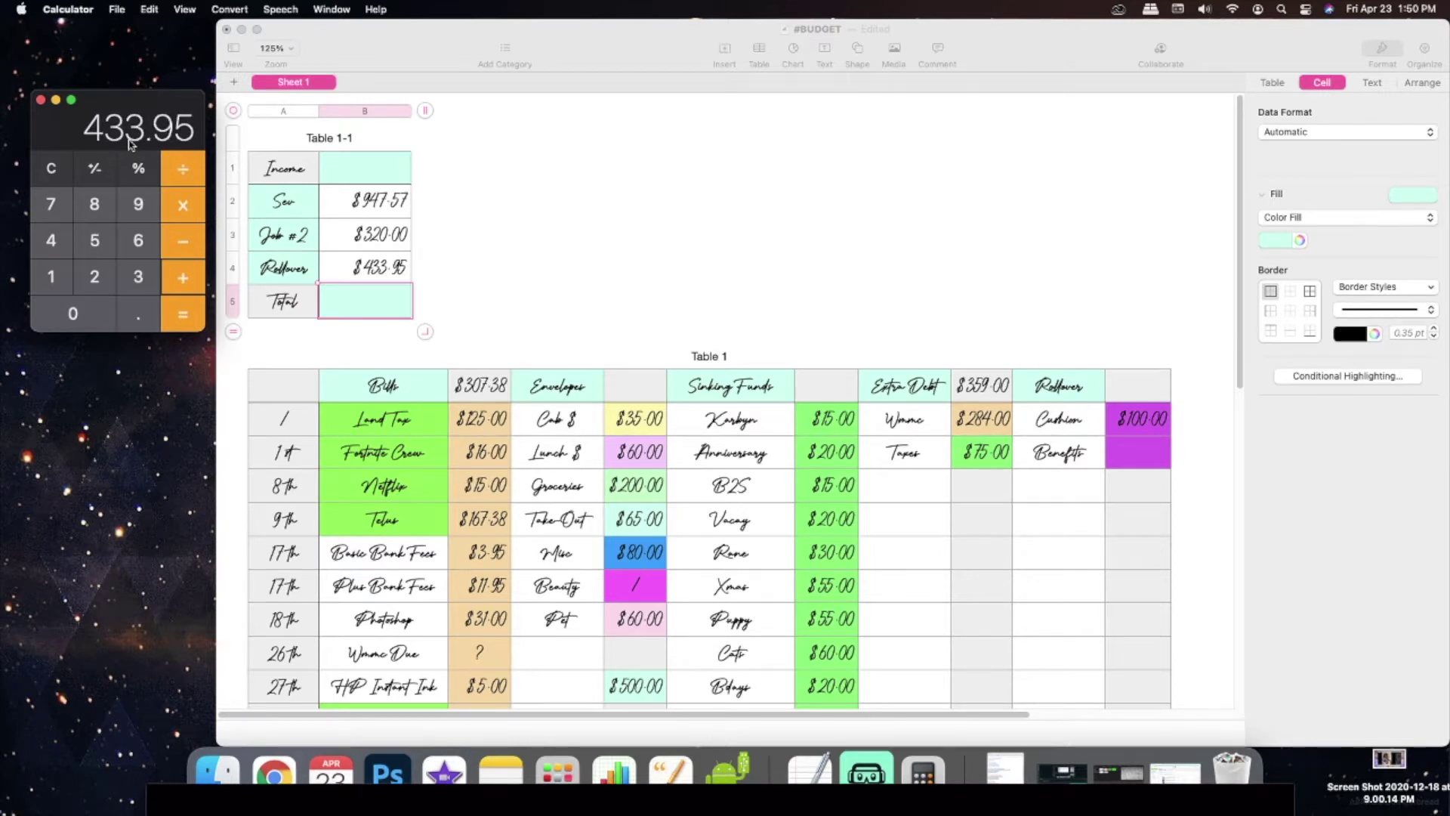
# Step: Return to Numbers and enter $1701.52 as the income table's Total in cell B5
pyautogui.click(358, 311)
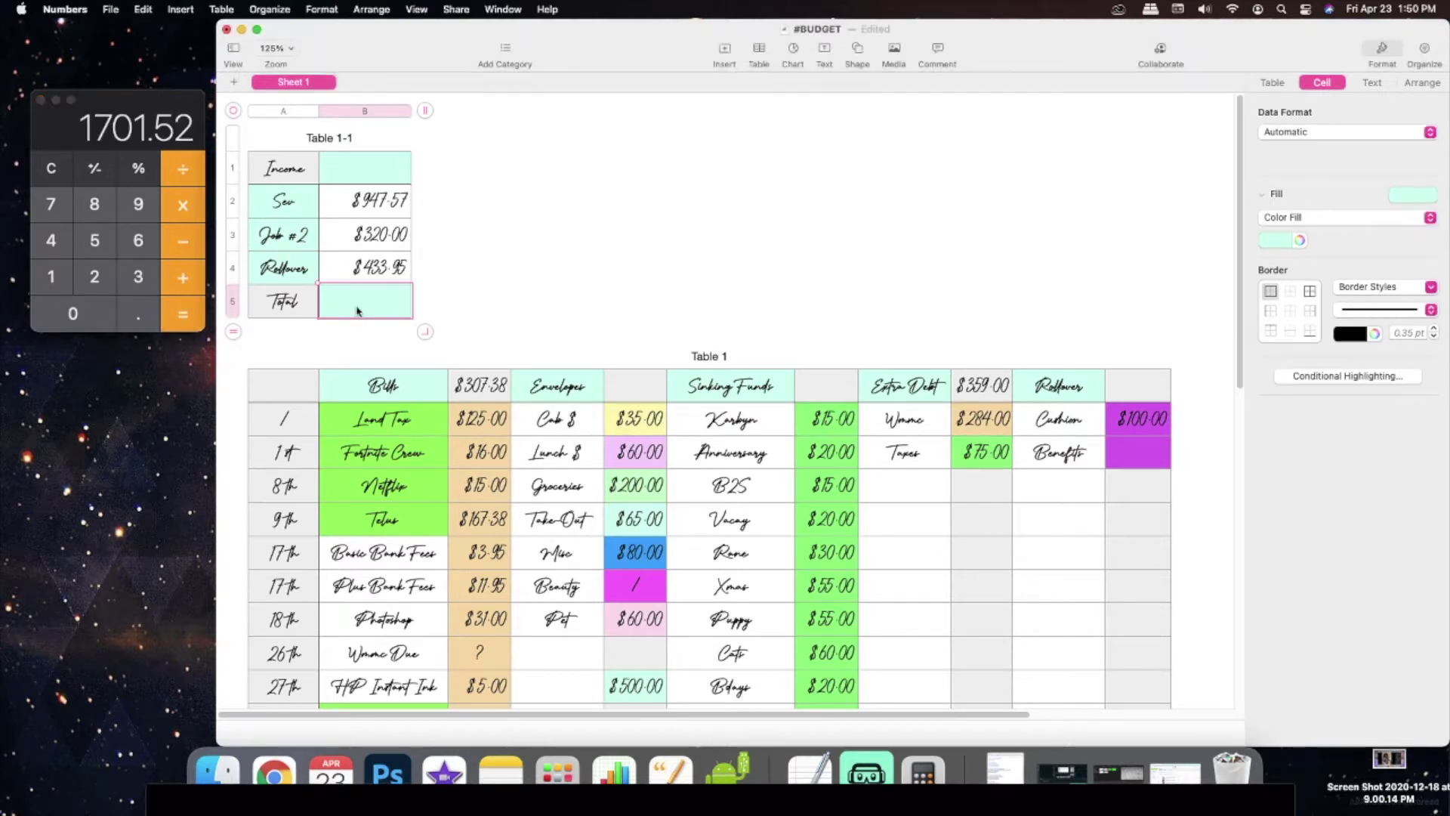
pyautogui.write('$1701')
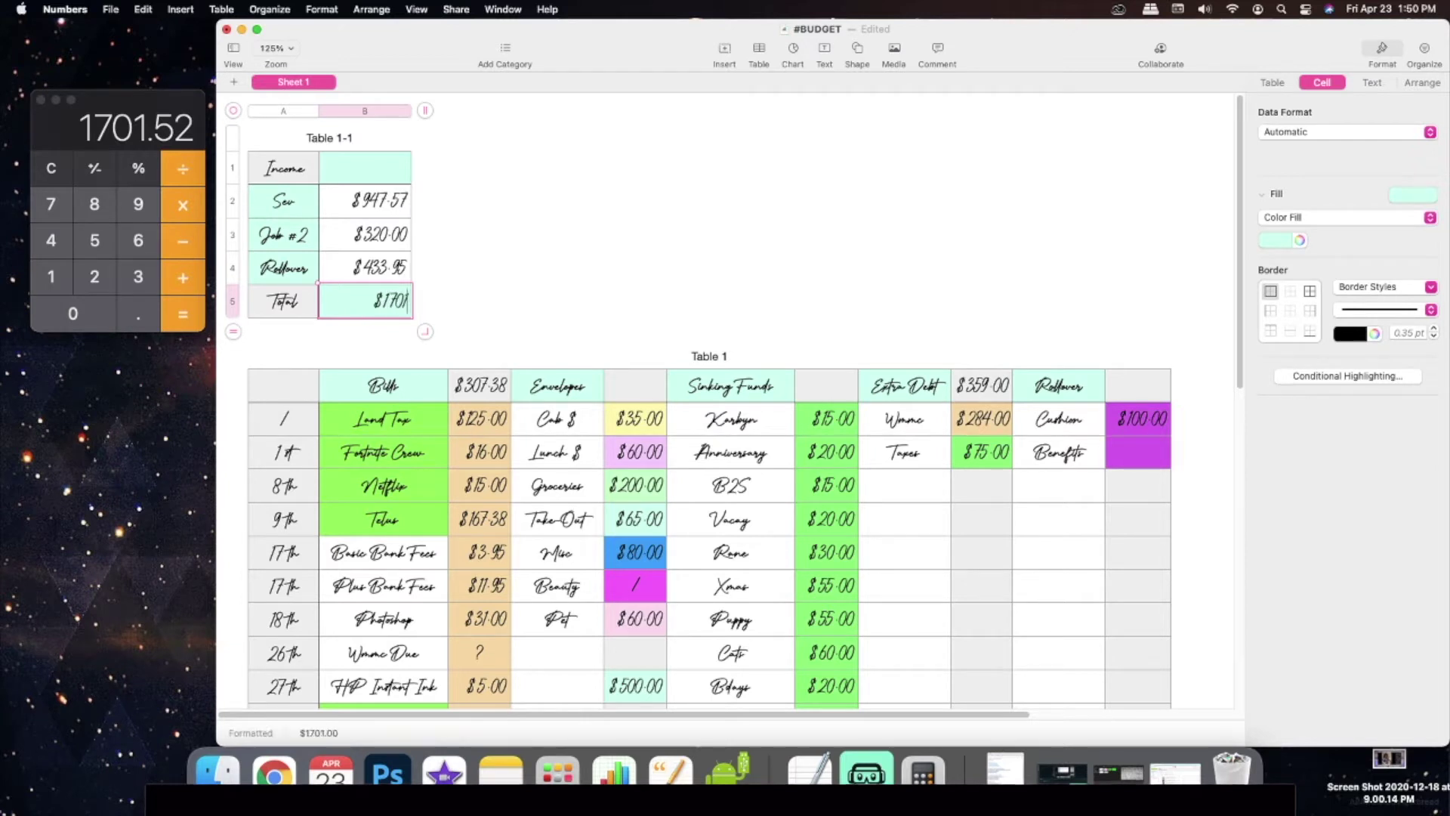
pyautogui.write('.52')
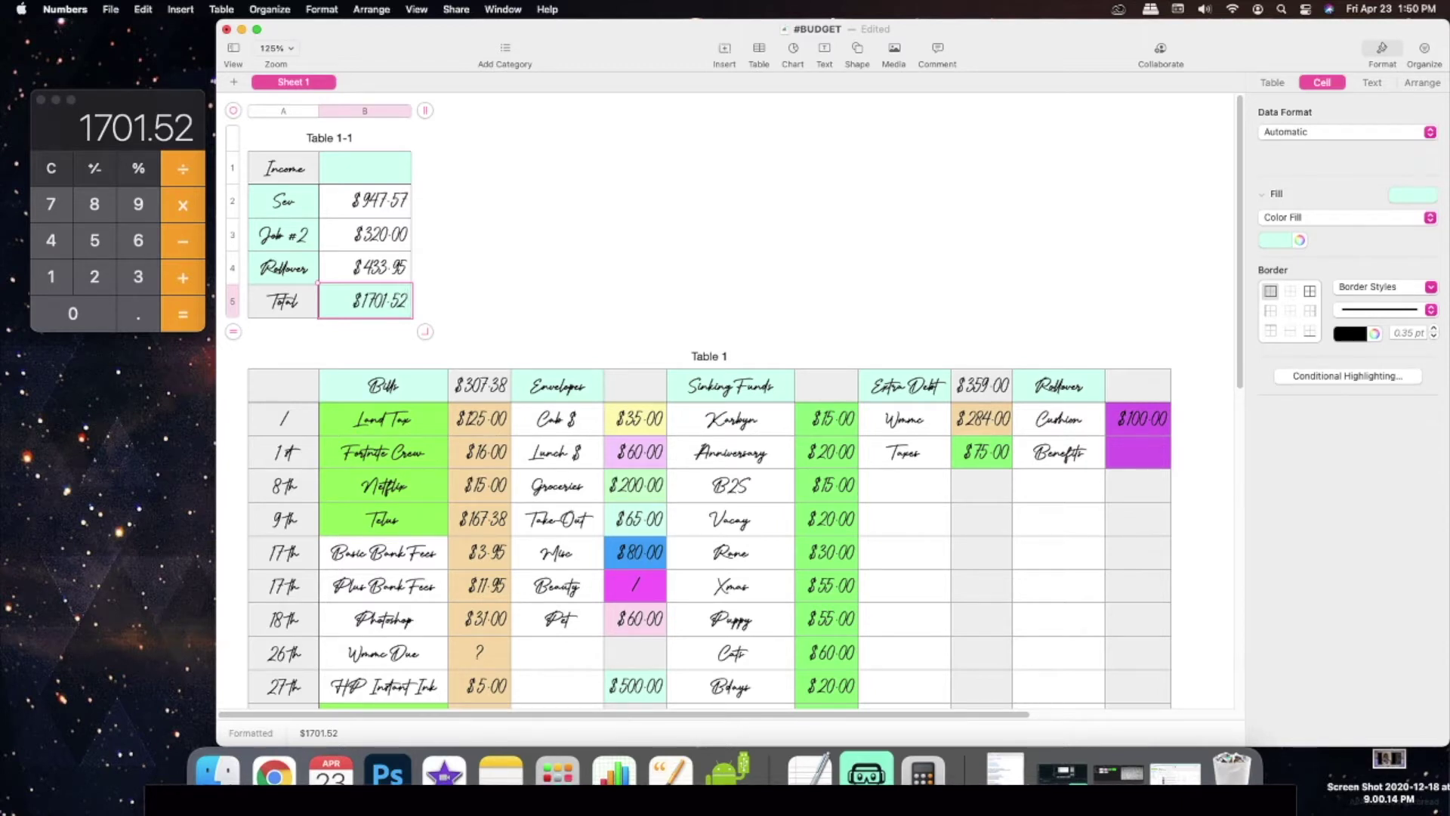
# Step: Switch to Calculator and subtract the 307.38 bills total and the 500 envelopes total from 1701.52
pyautogui.click(140, 102)
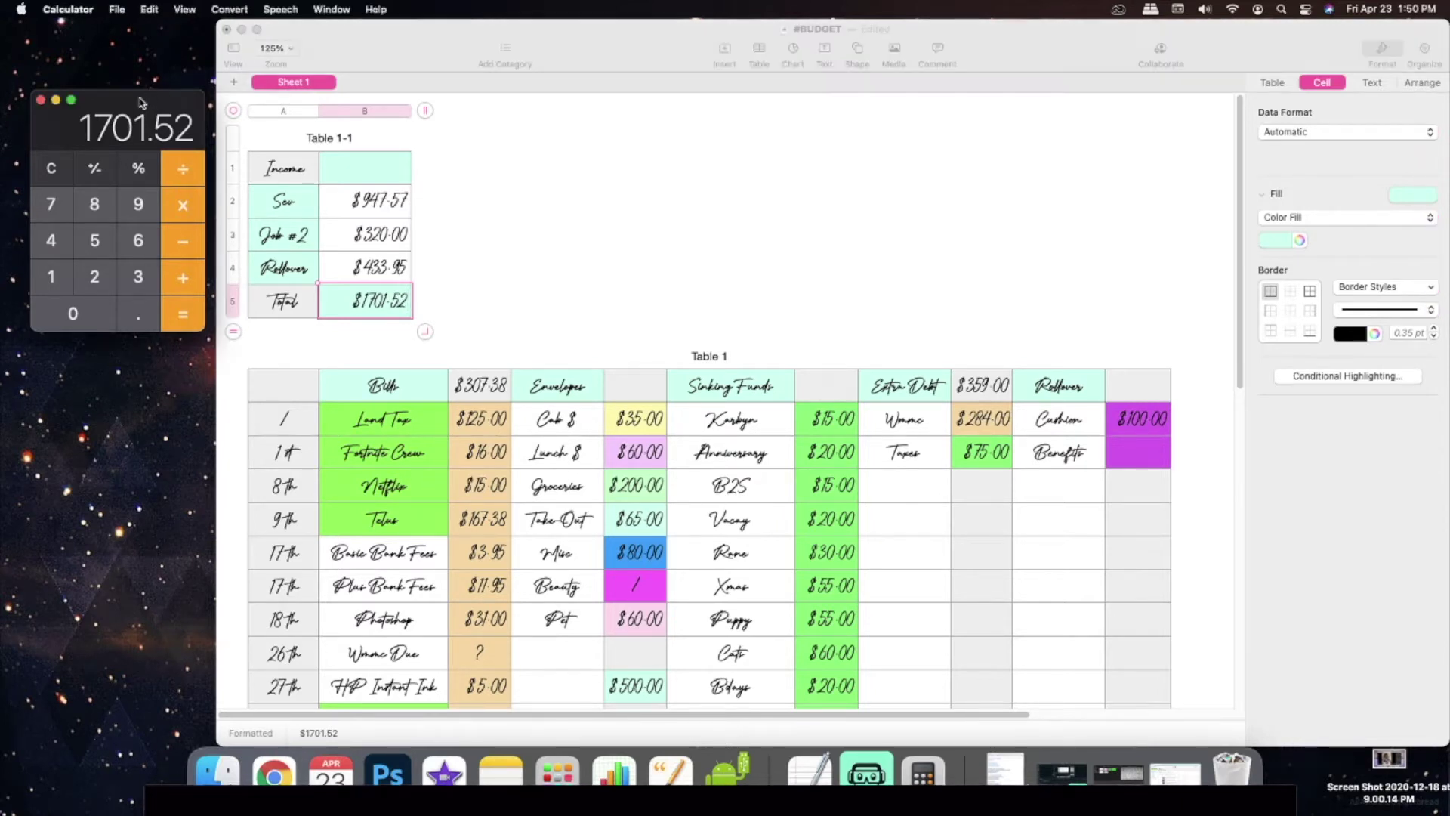
pyautogui.click(183, 246)
pyautogui.write('307.38')
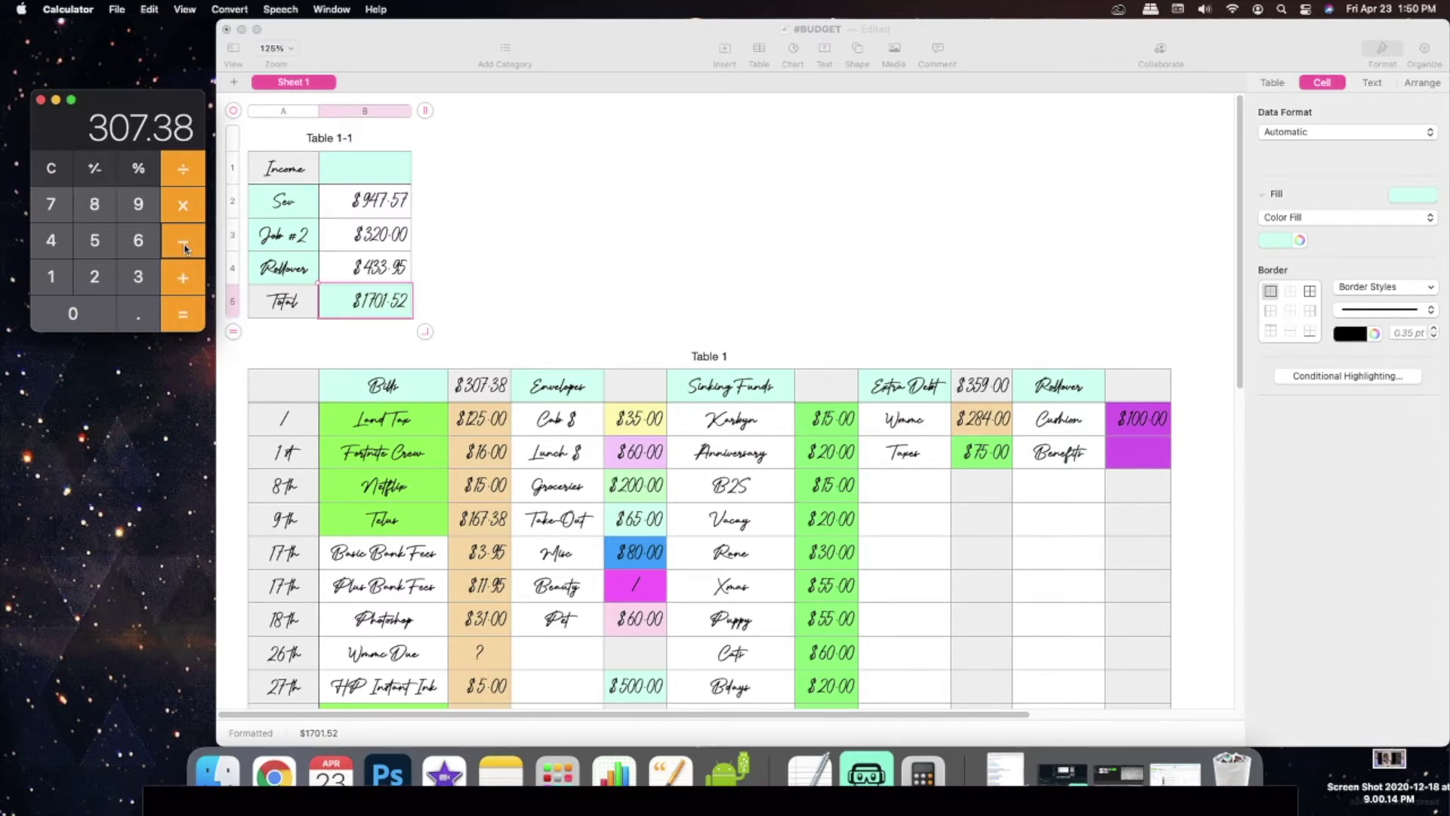
pyautogui.press('Return')
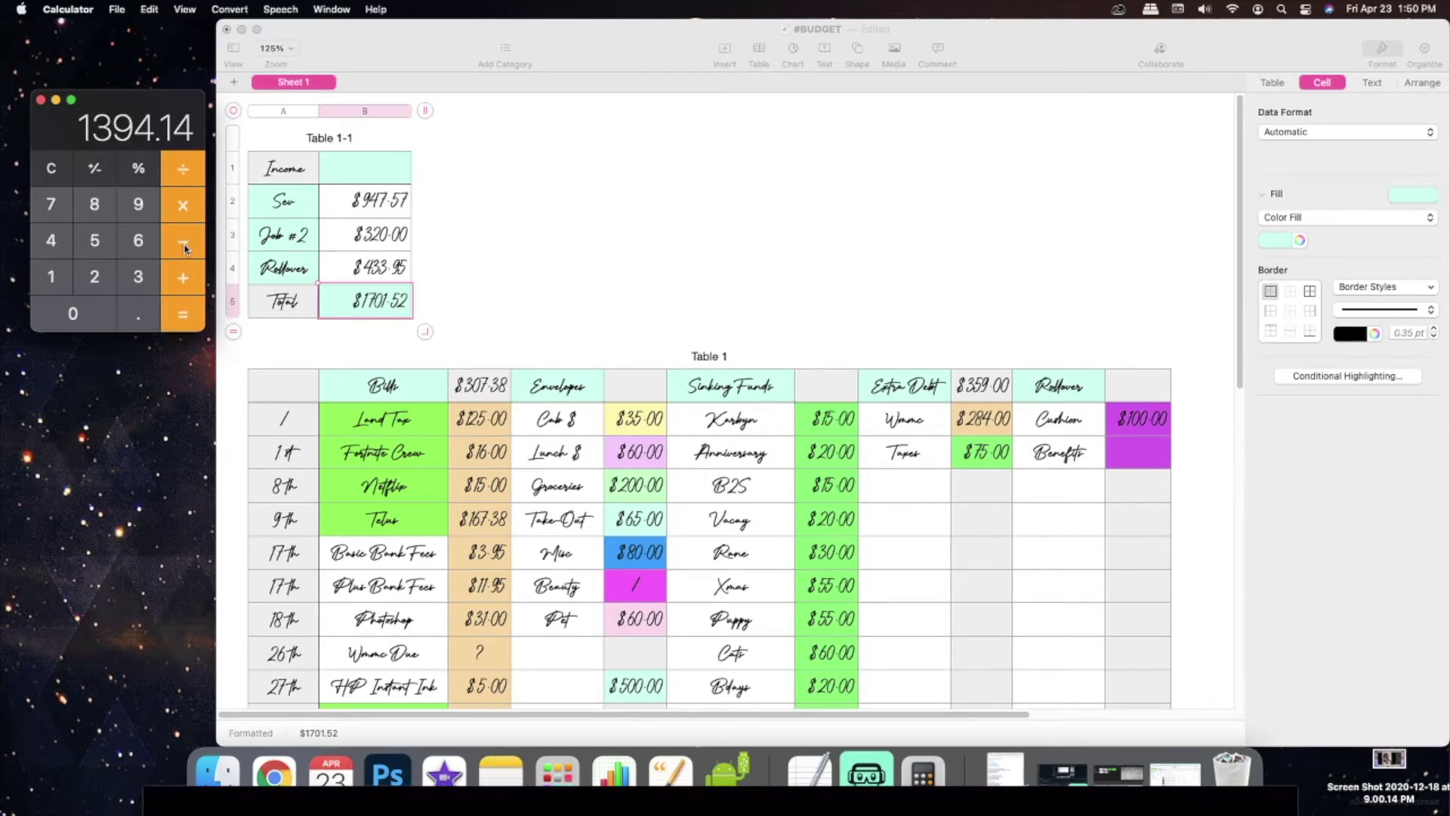
pyautogui.scroll(-4, 749, 513)
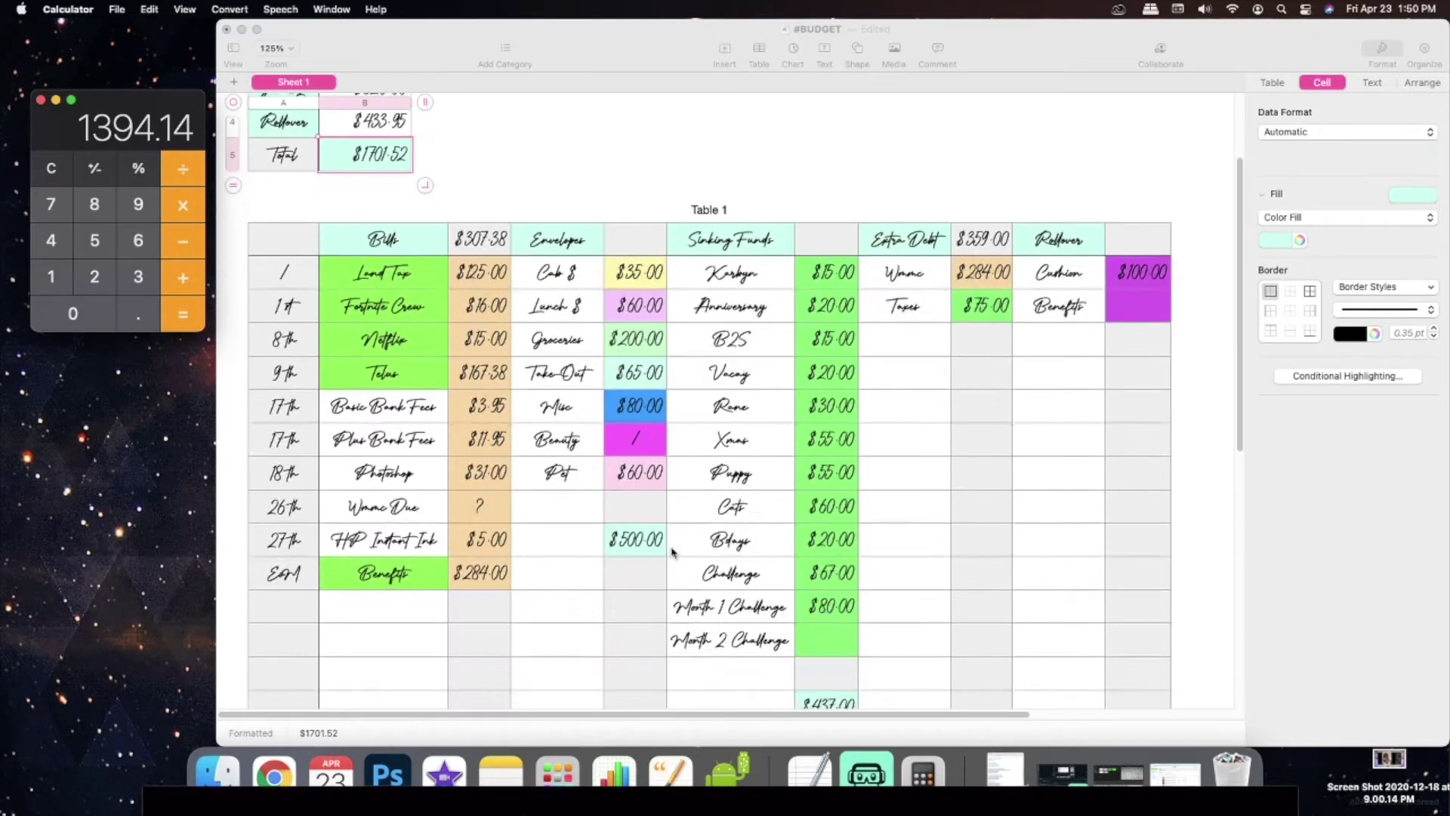
pyautogui.write('-500')
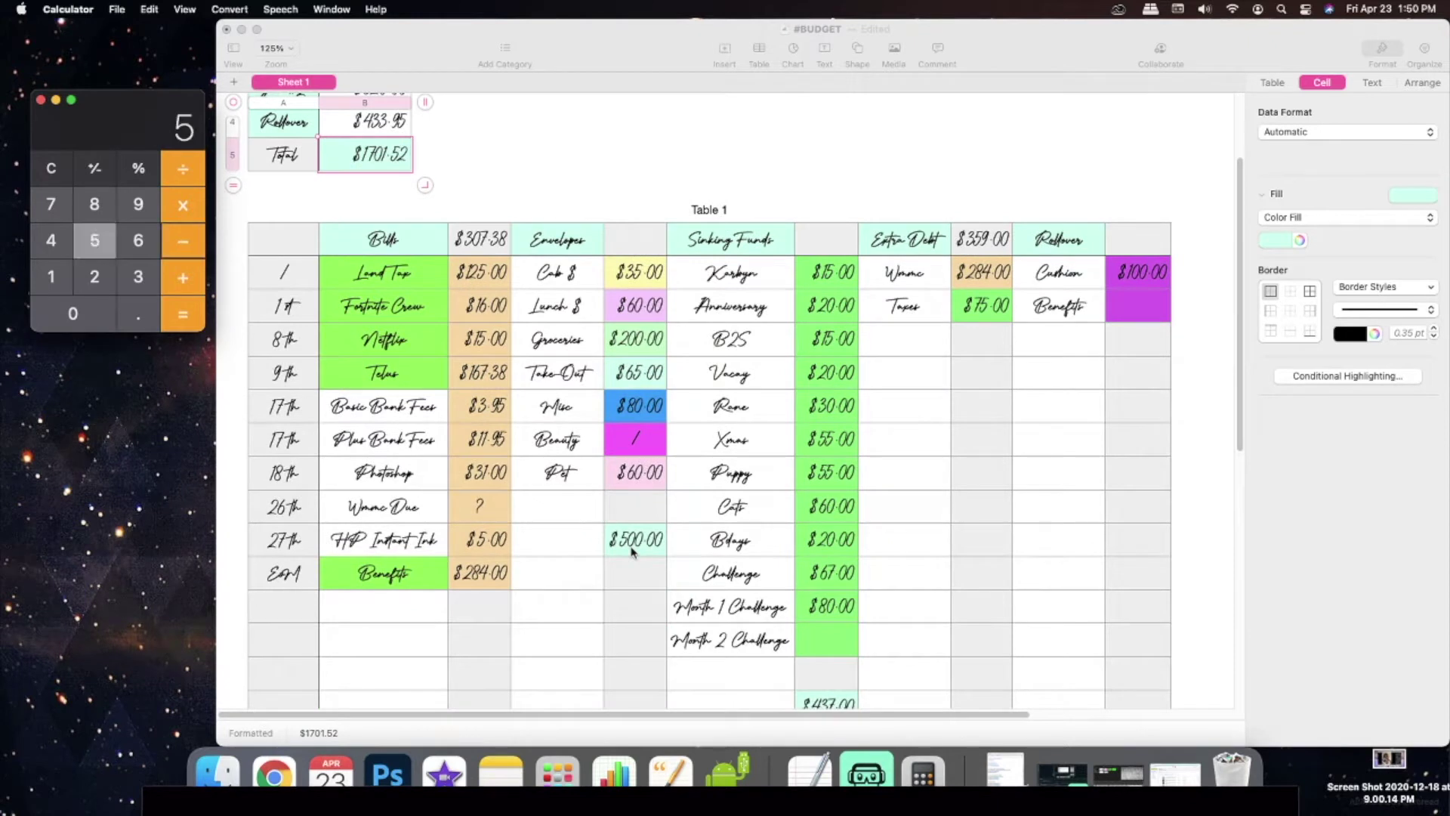
pyautogui.press('Return')
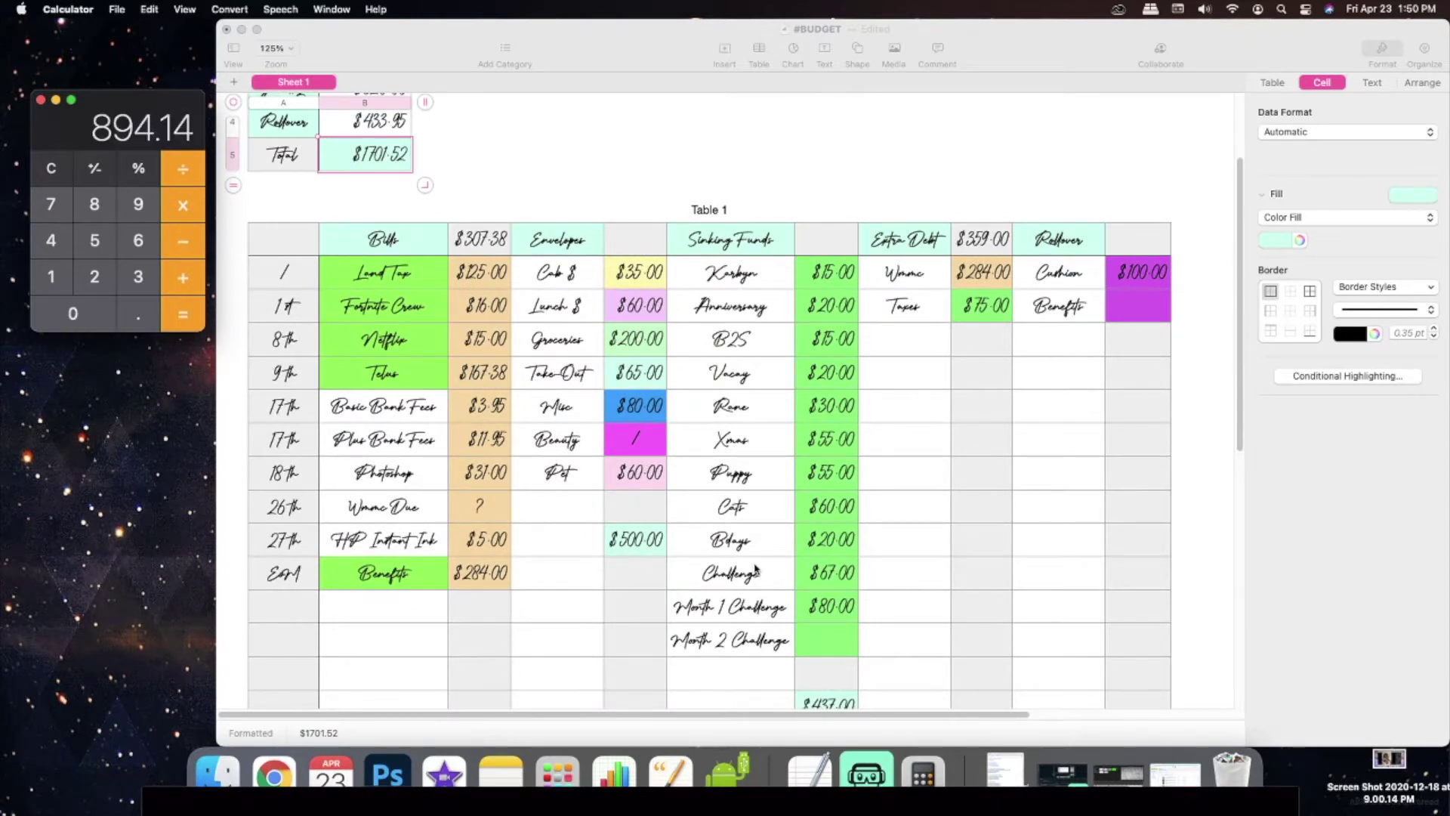
# Step: Subtract the 437 sinking funds total and 395 from the remaining balance, and switch back to Numbers
pyautogui.scroll(-1, 802, 614)
pyautogui.press('-')
pyautogui.write('437')
pyautogui.press('Return')
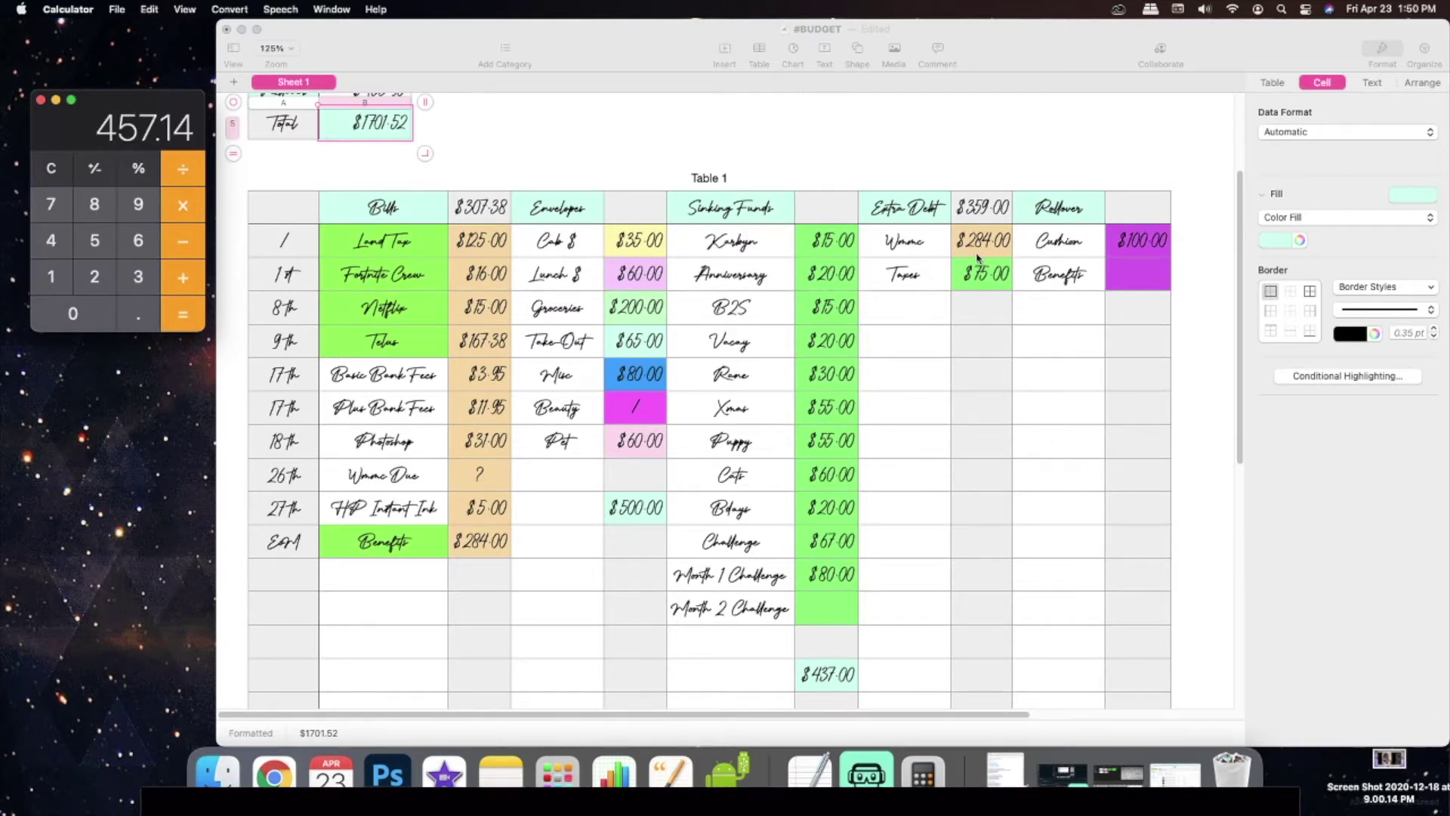
pyautogui.press('-')
pyautogui.write('3.9')
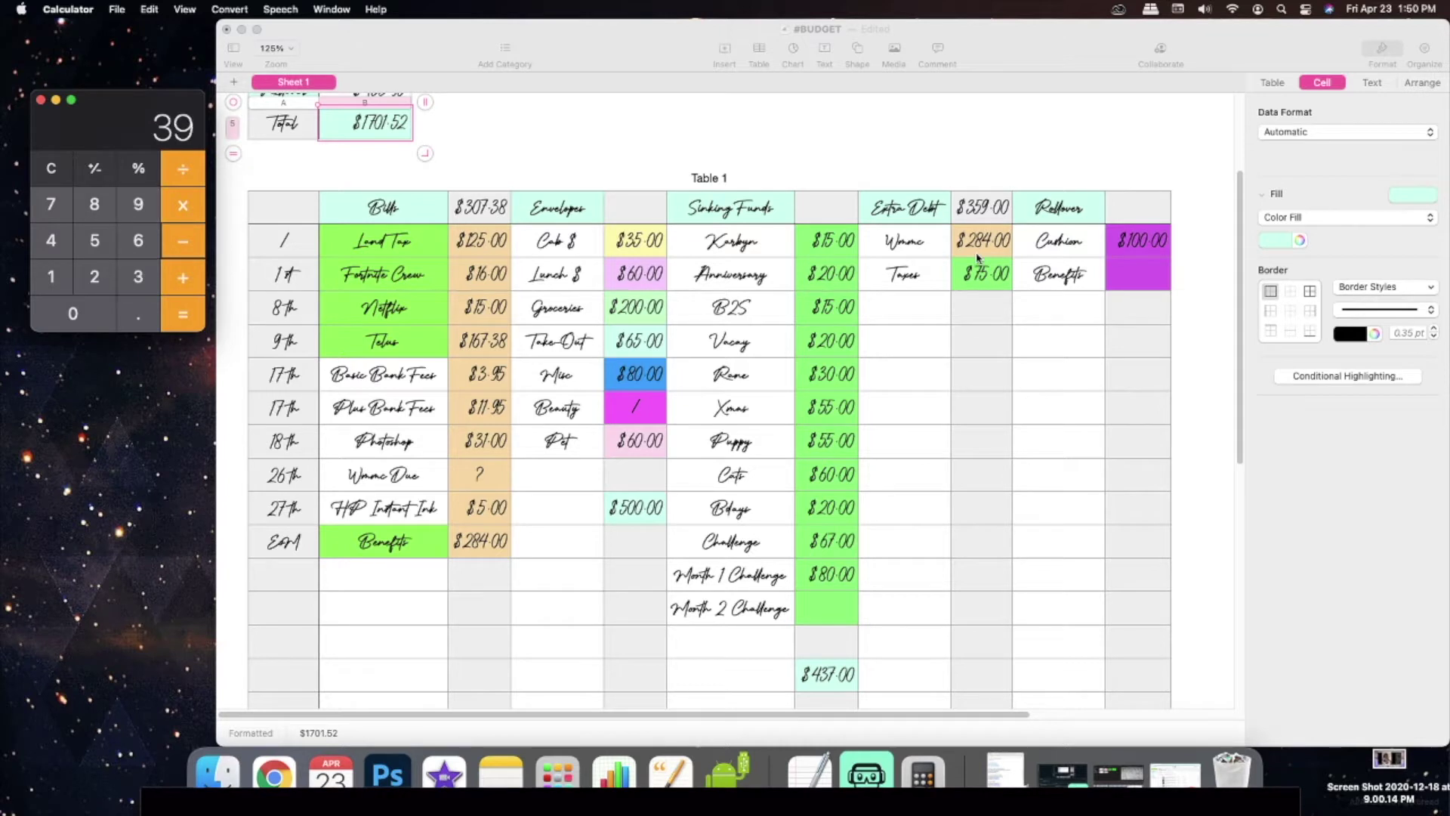
pyautogui.write('5')
pyautogui.press('Return')
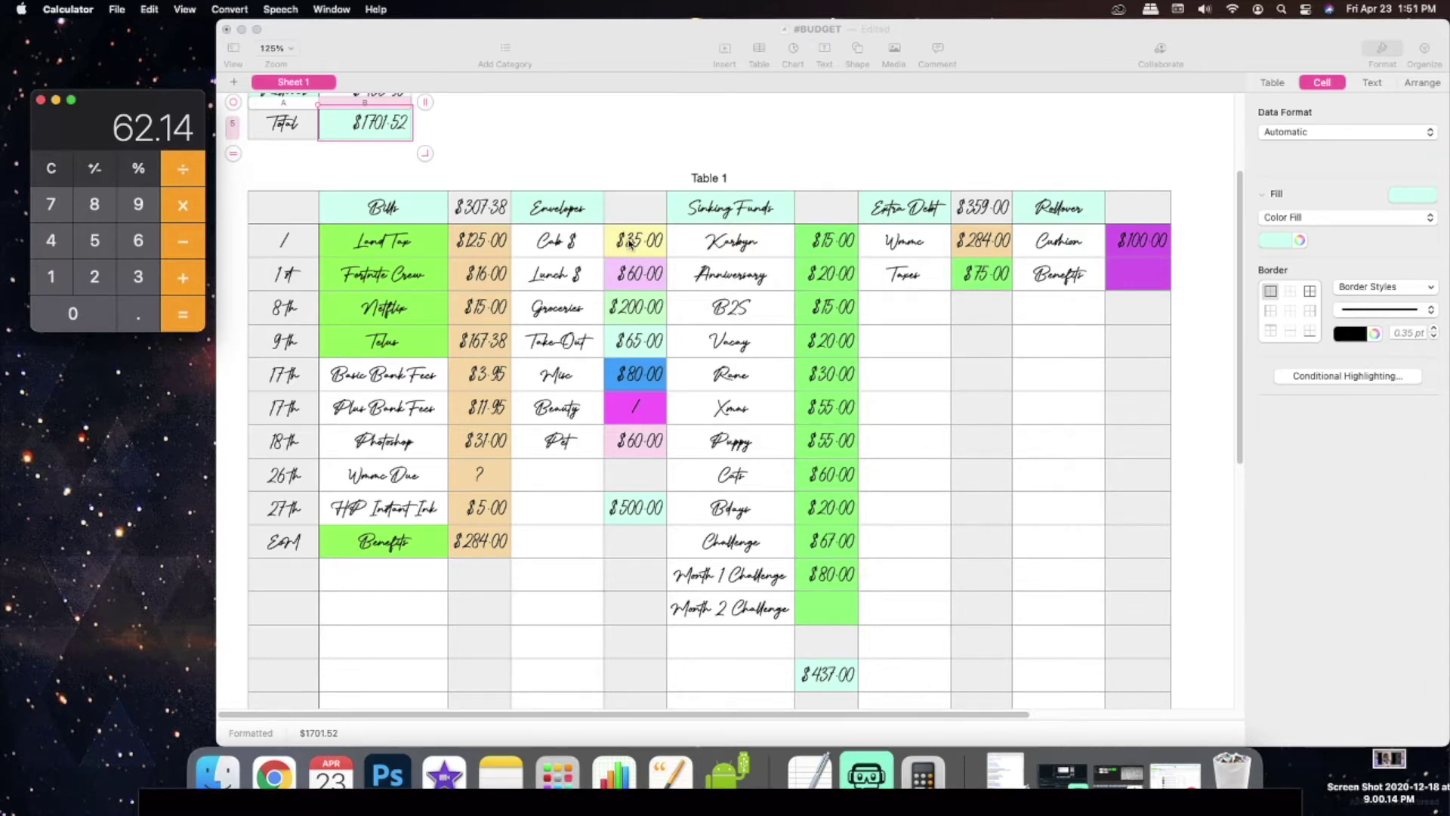
pyautogui.click(632, 311)
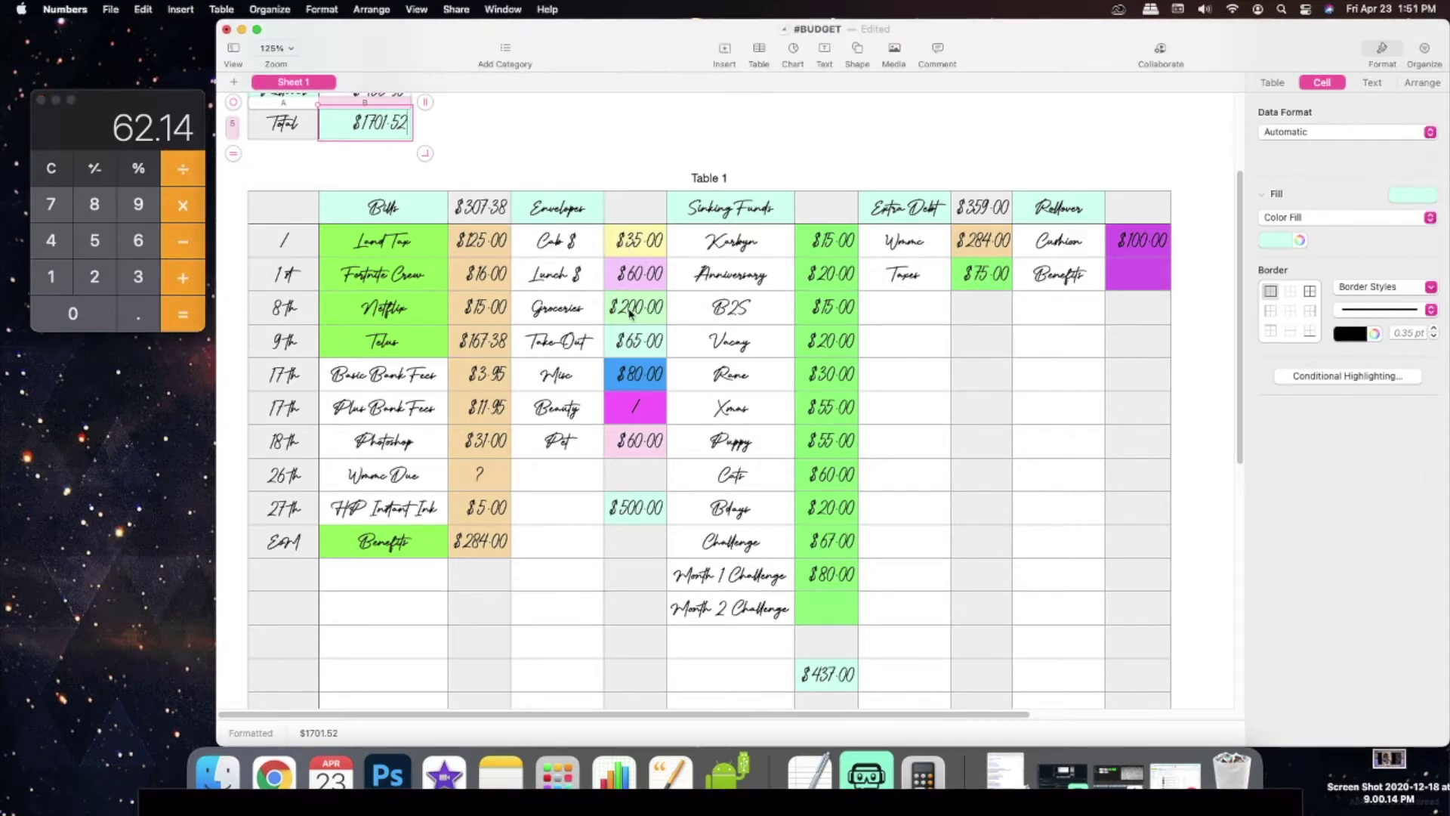
# Step: Set the Groceries envelope amount in cell E4 to $180
pyautogui.click(630, 312)
pyautogui.click(633, 309)
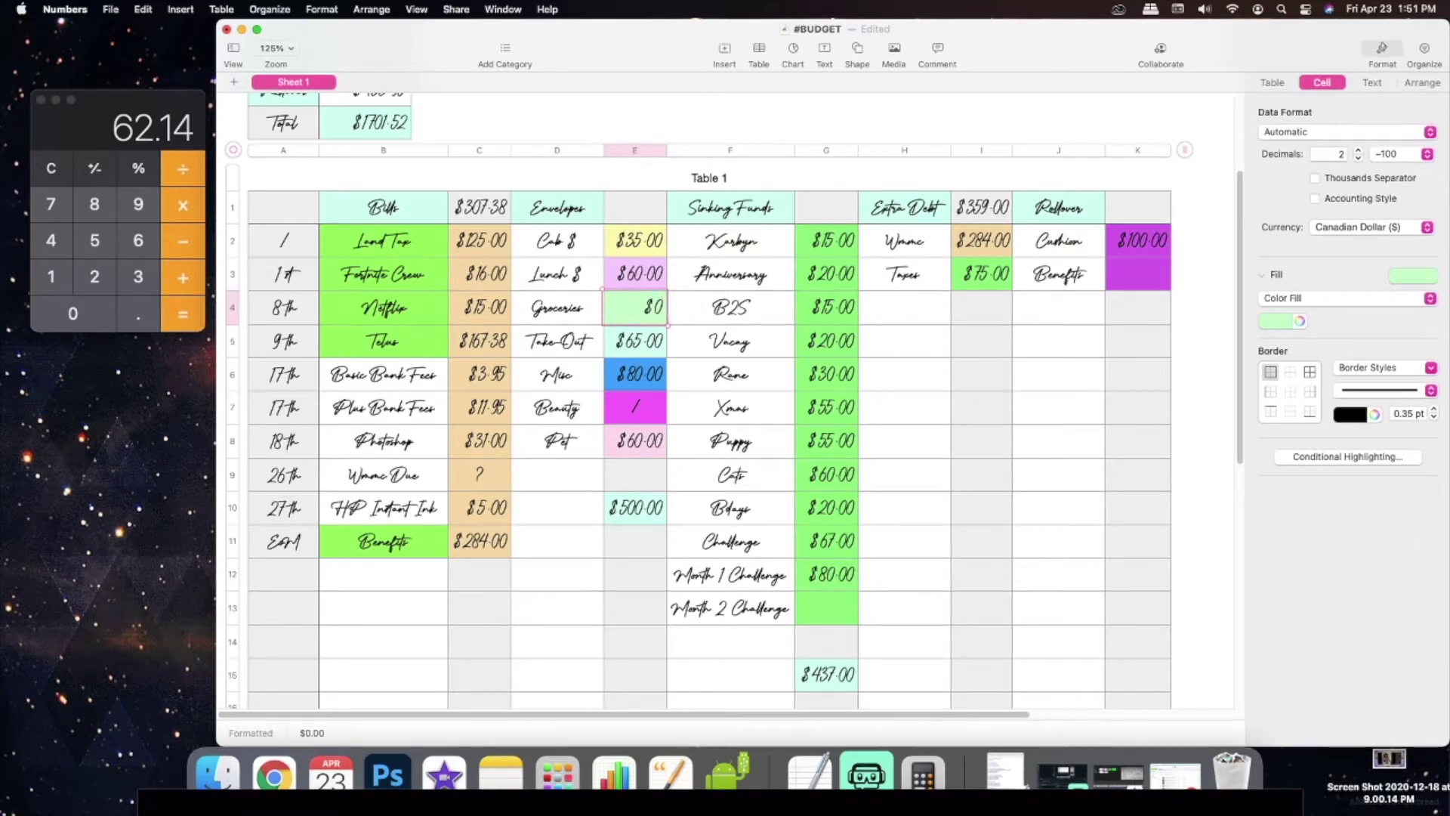
pyautogui.write('180')
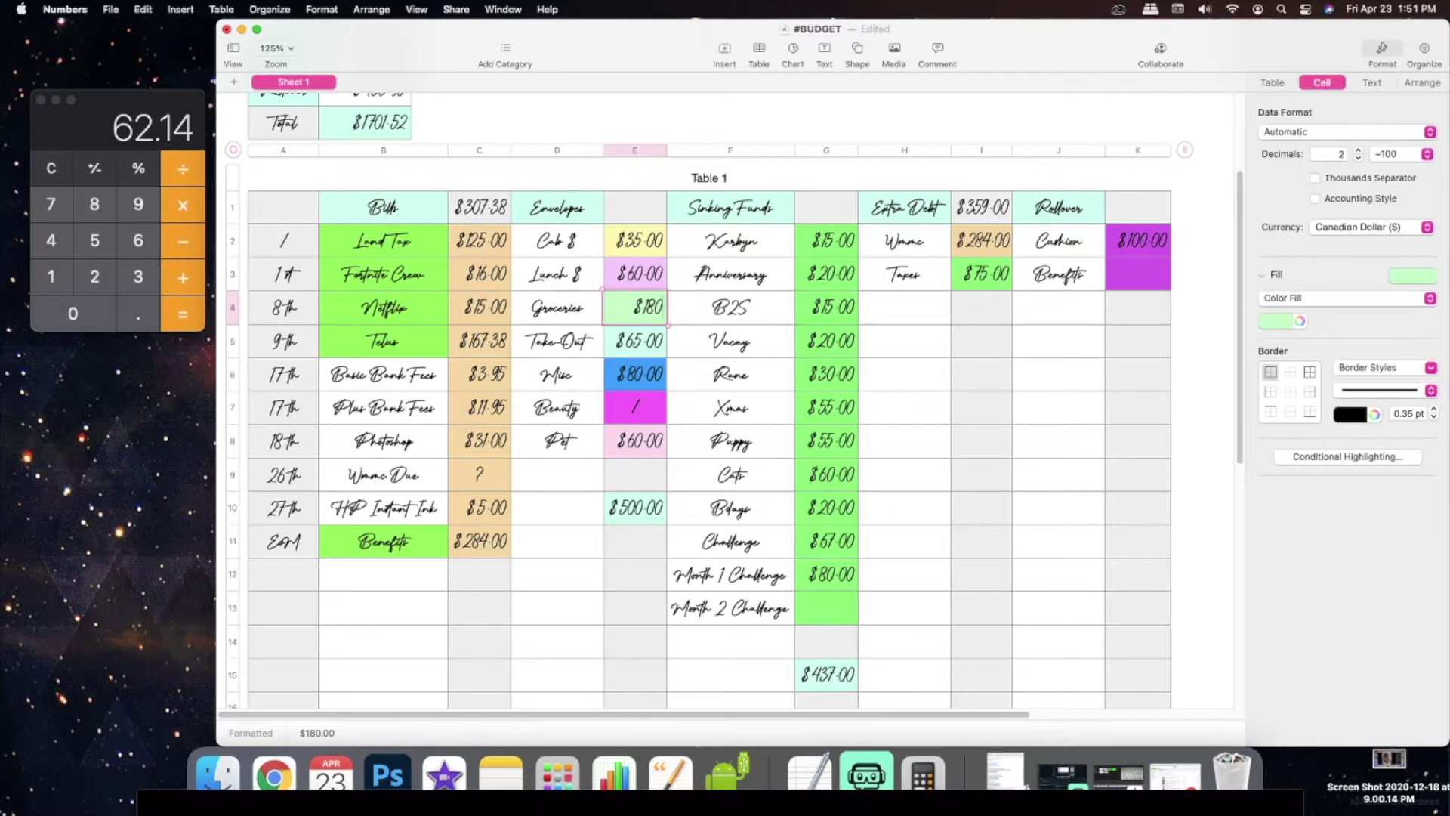
pyautogui.press('Return')
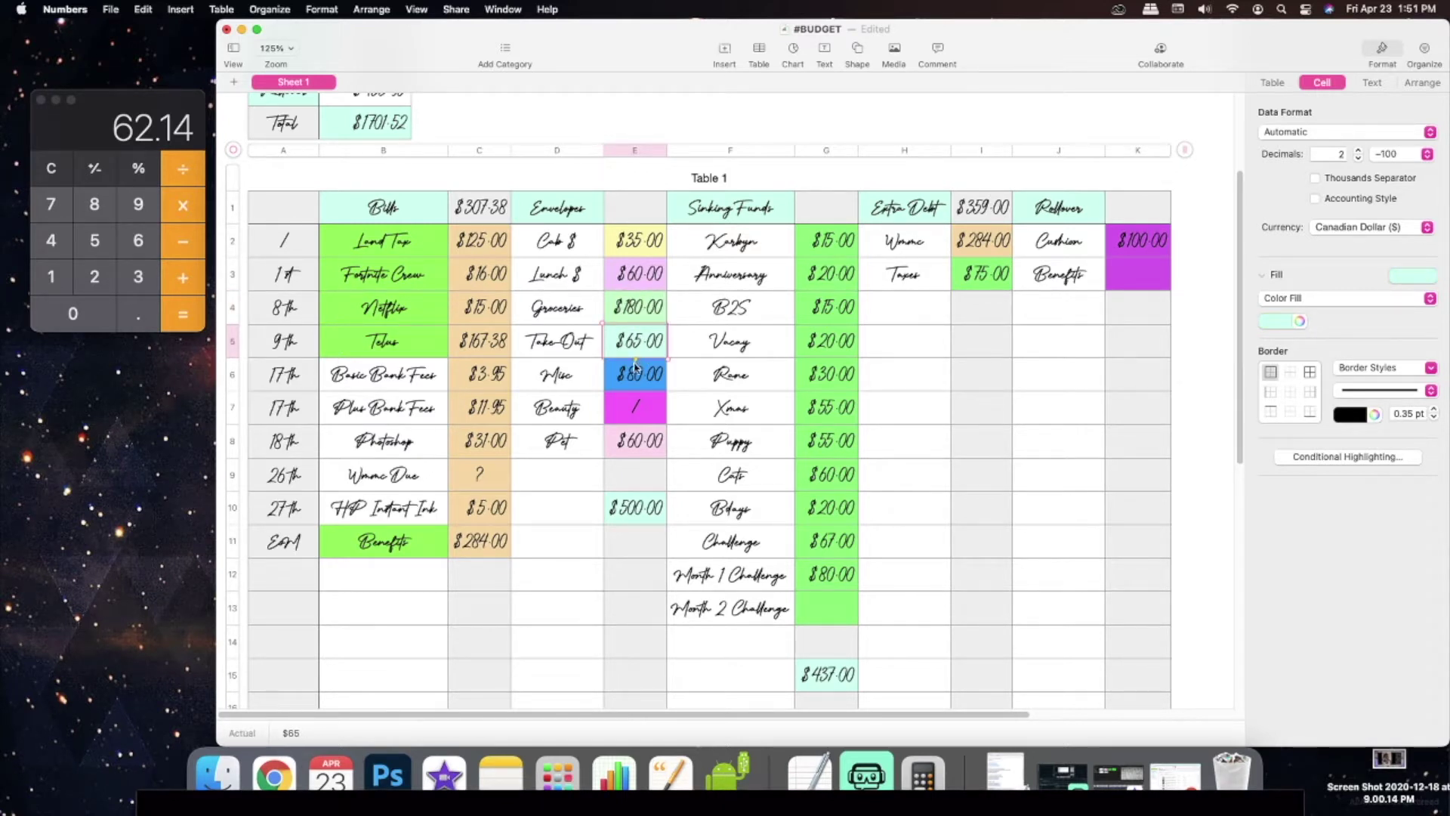
# Step: Set the Misc envelope amount in cell E6 to $70
pyautogui.click(640, 375)
pyautogui.click(649, 371)
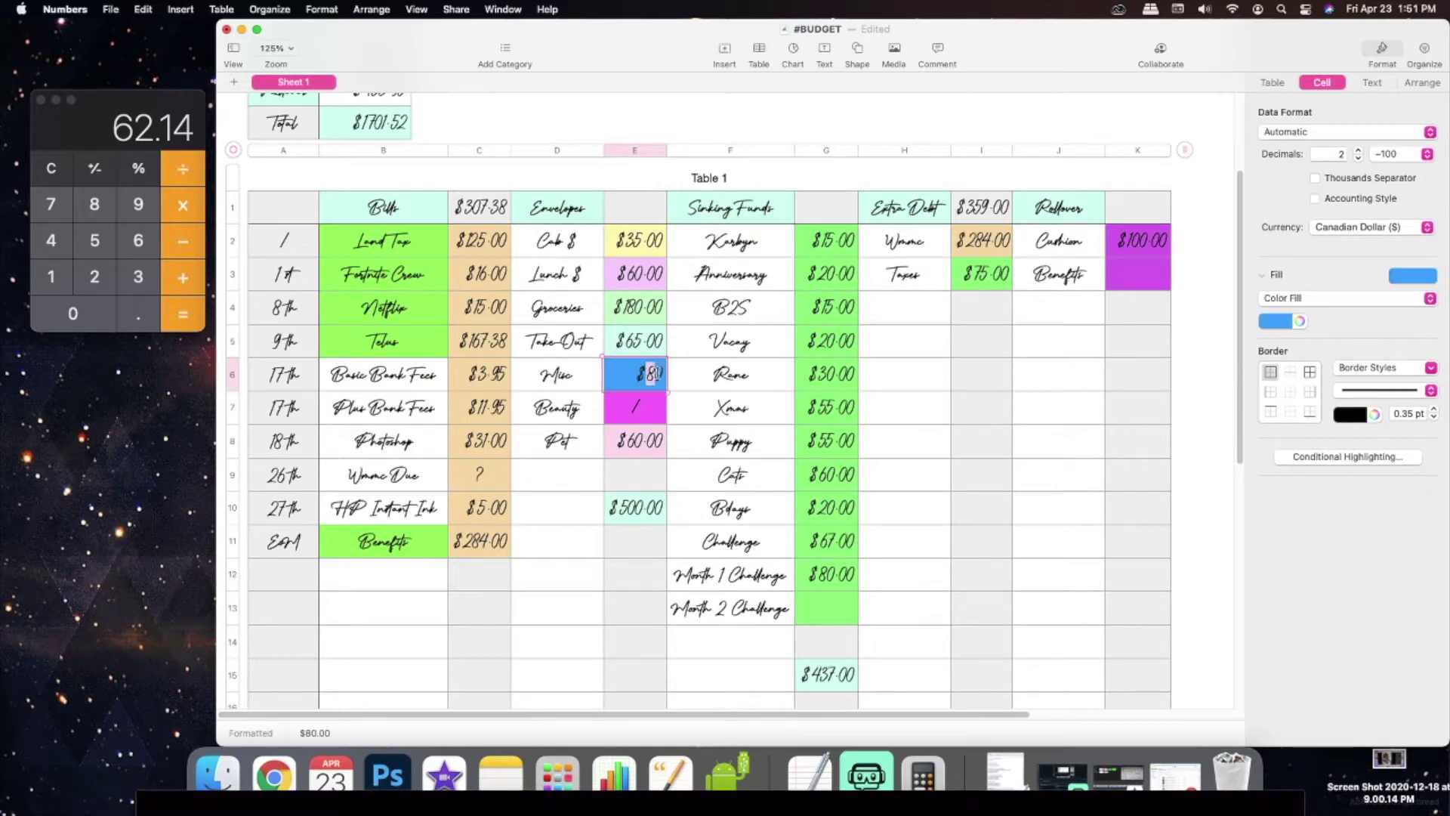
pyautogui.press('BackSpace')
pyautogui.press('BackSpace')
pyautogui.write('70')
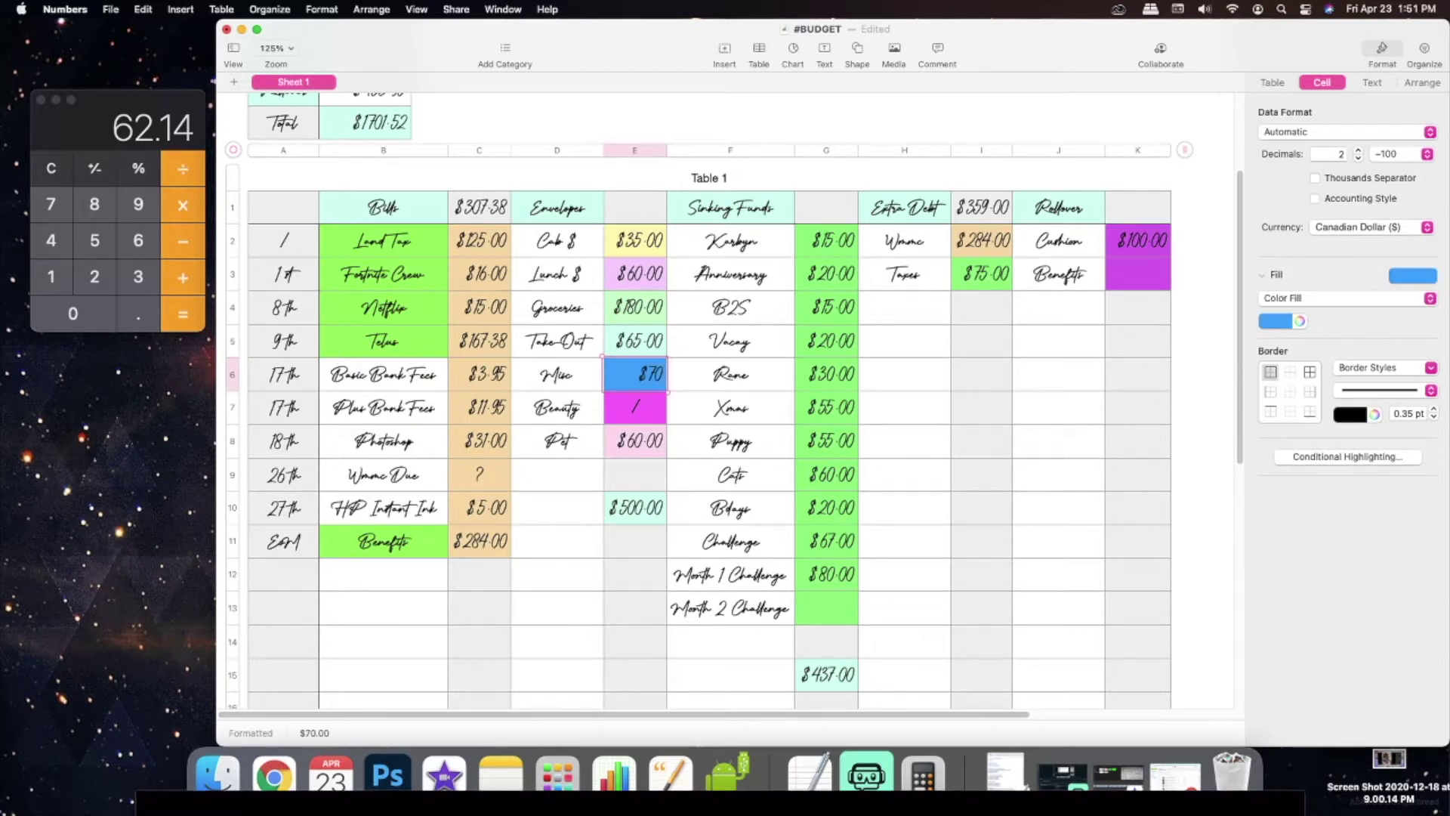
pyautogui.click(643, 411)
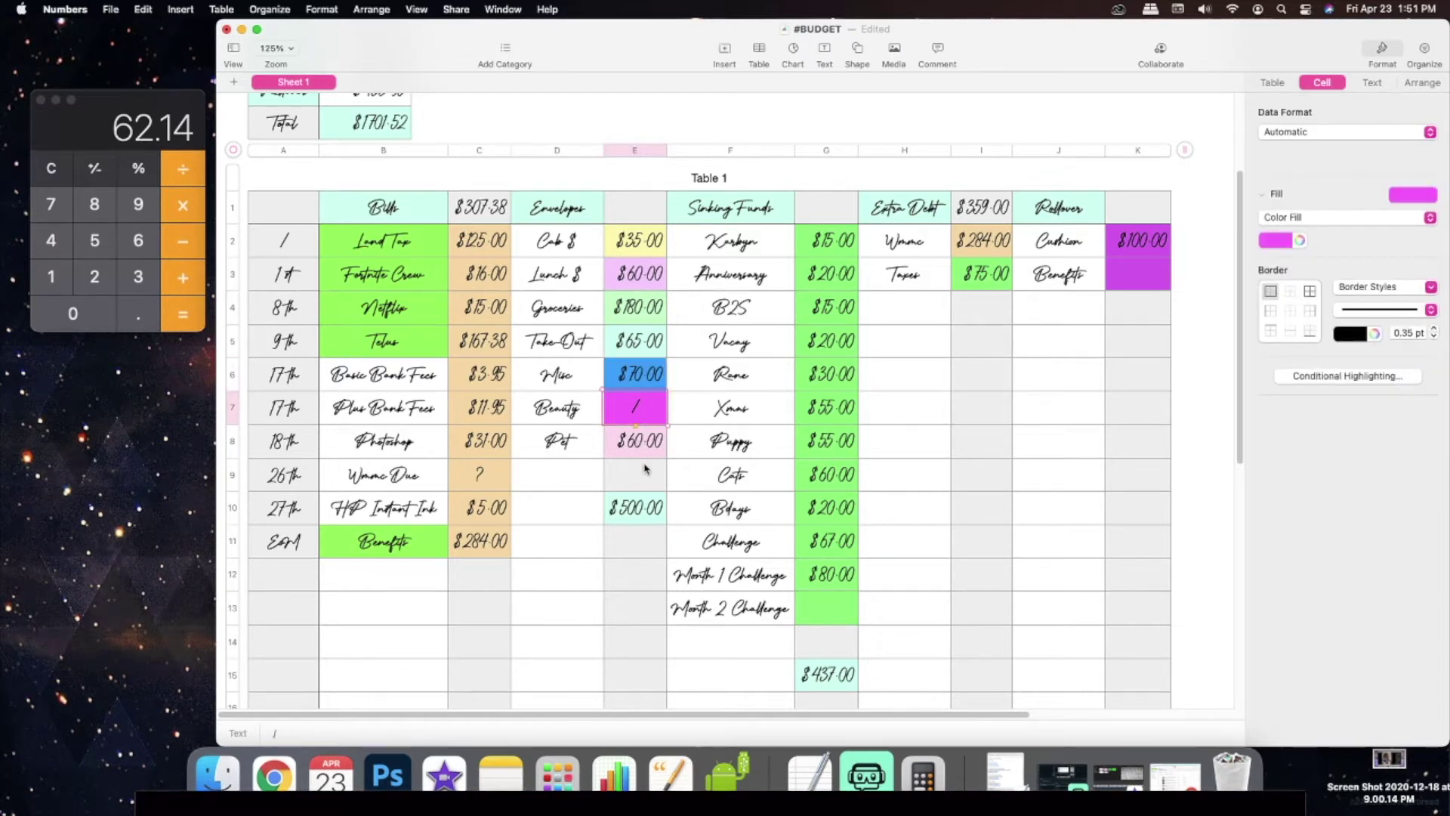
# Step: Switch to Calculator and add the envelope amounts 35 + 60 + 180 + 65 + 70 + 60
pyautogui.click(638, 507)
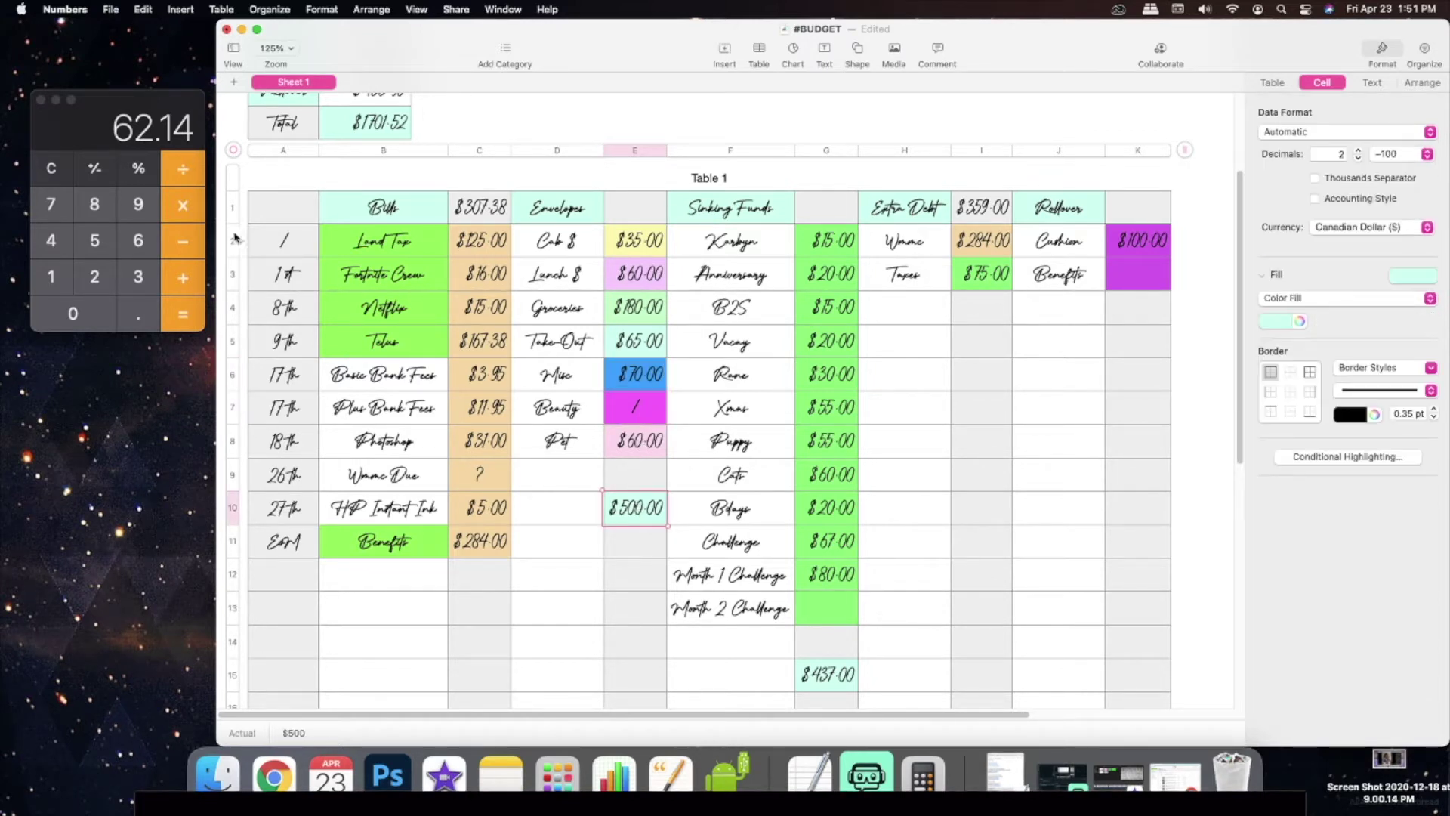
pyautogui.click(62, 176)
pyautogui.press('3')
pyautogui.write('5+60')
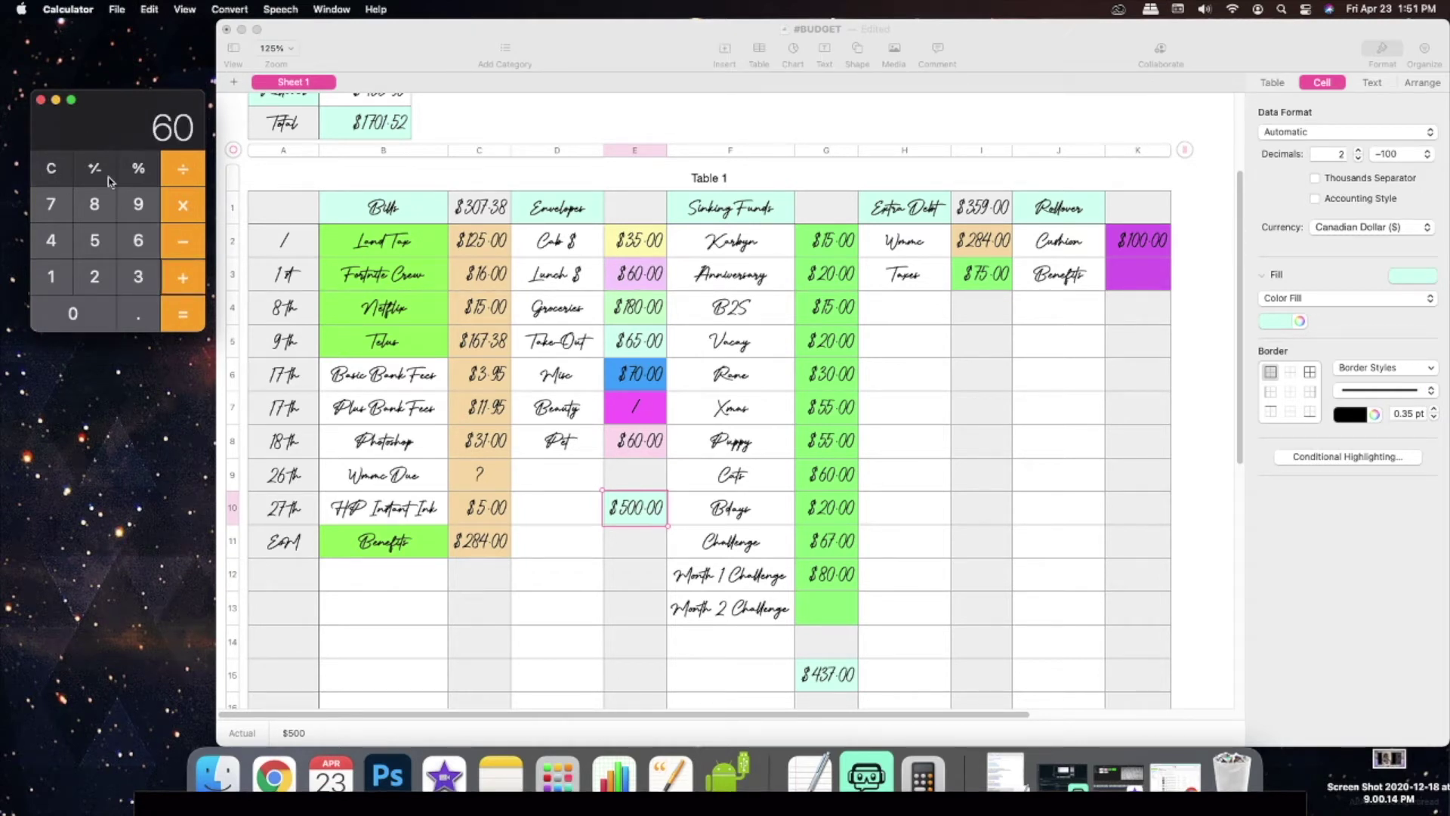
pyautogui.write('+1580')
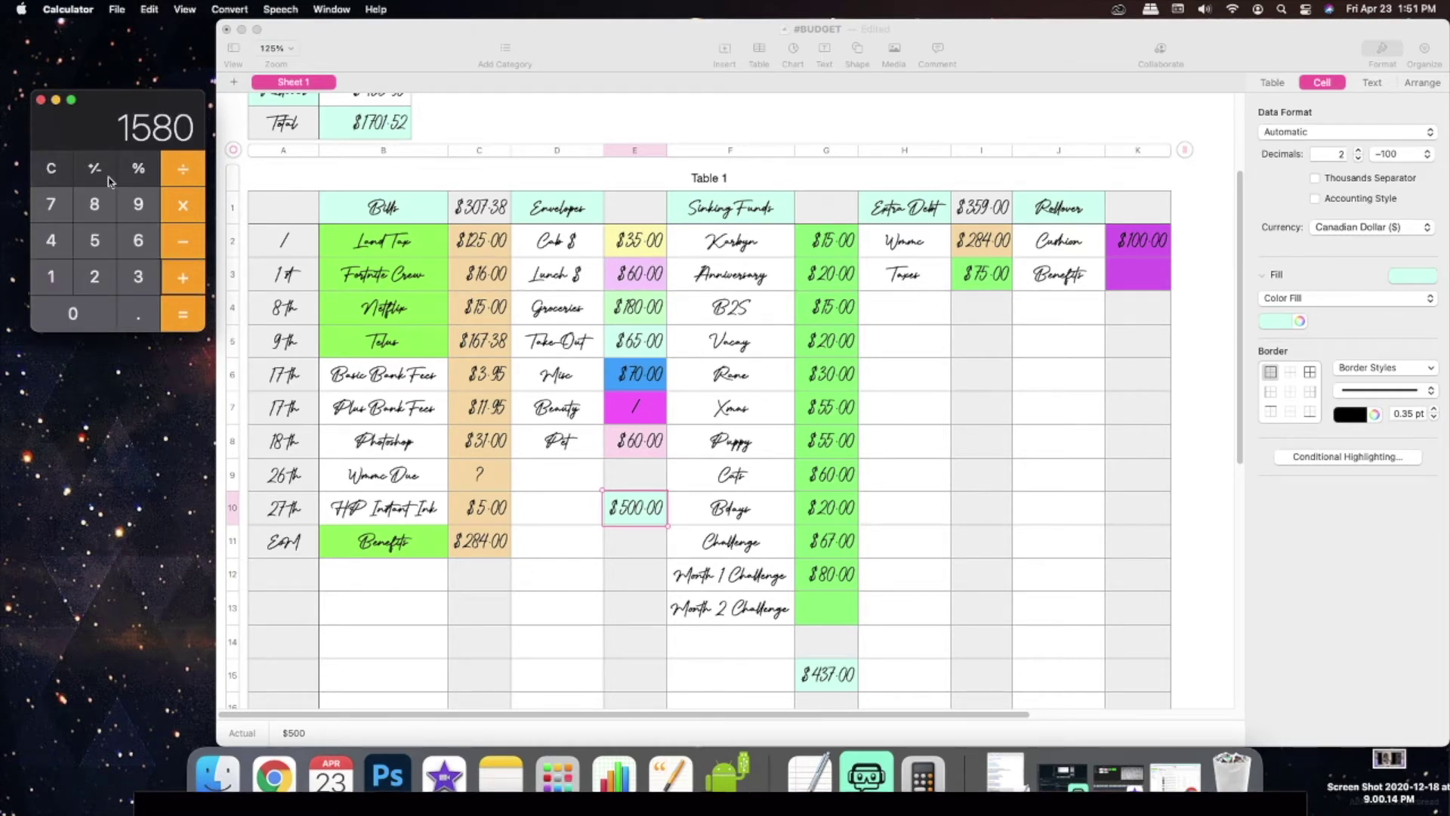
pyautogui.press('BackSpace')
pyautogui.press('BackSpace')
pyautogui.press('BackSpace')
pyautogui.write('+275+65+70')
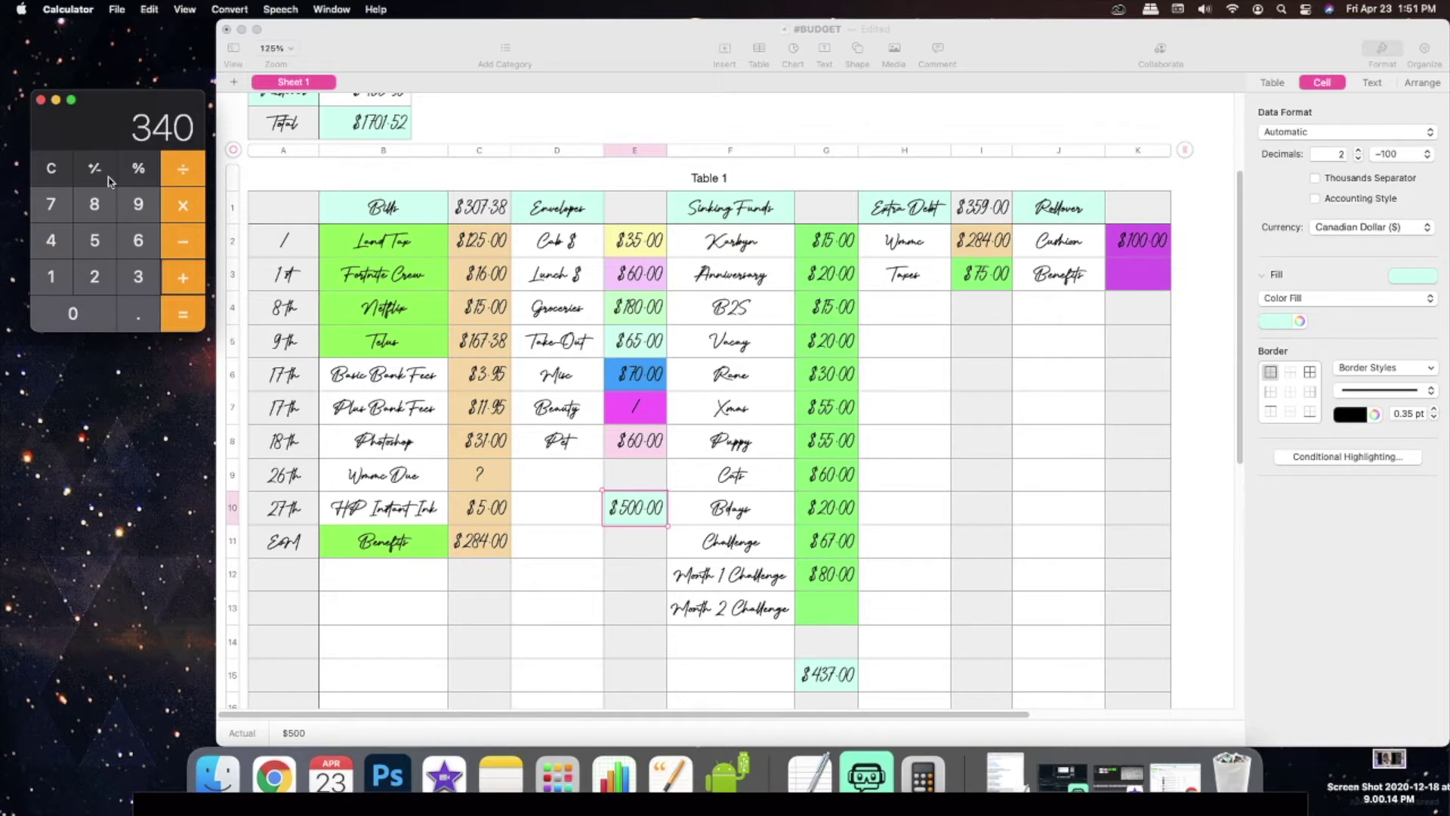
pyautogui.write('+60=')
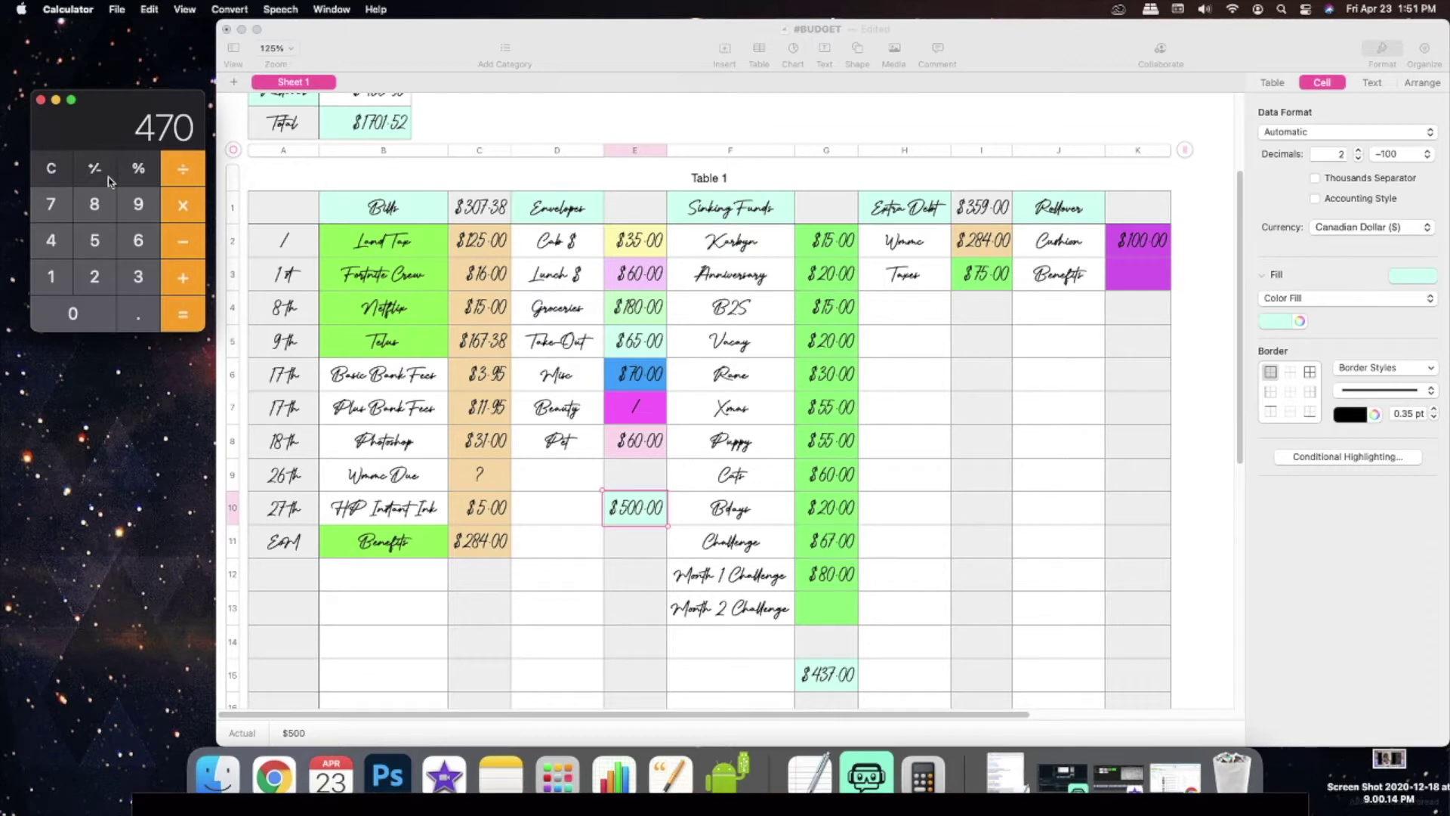
# Step: Return to Numbers and set the envelopes total in cell E10 to $470
pyautogui.click(644, 512)
pyautogui.click(631, 508)
pyautogui.press('BackSpace')
pyautogui.press('BackSpace')
pyautogui.press('BackSpace')
pyautogui.write('470')
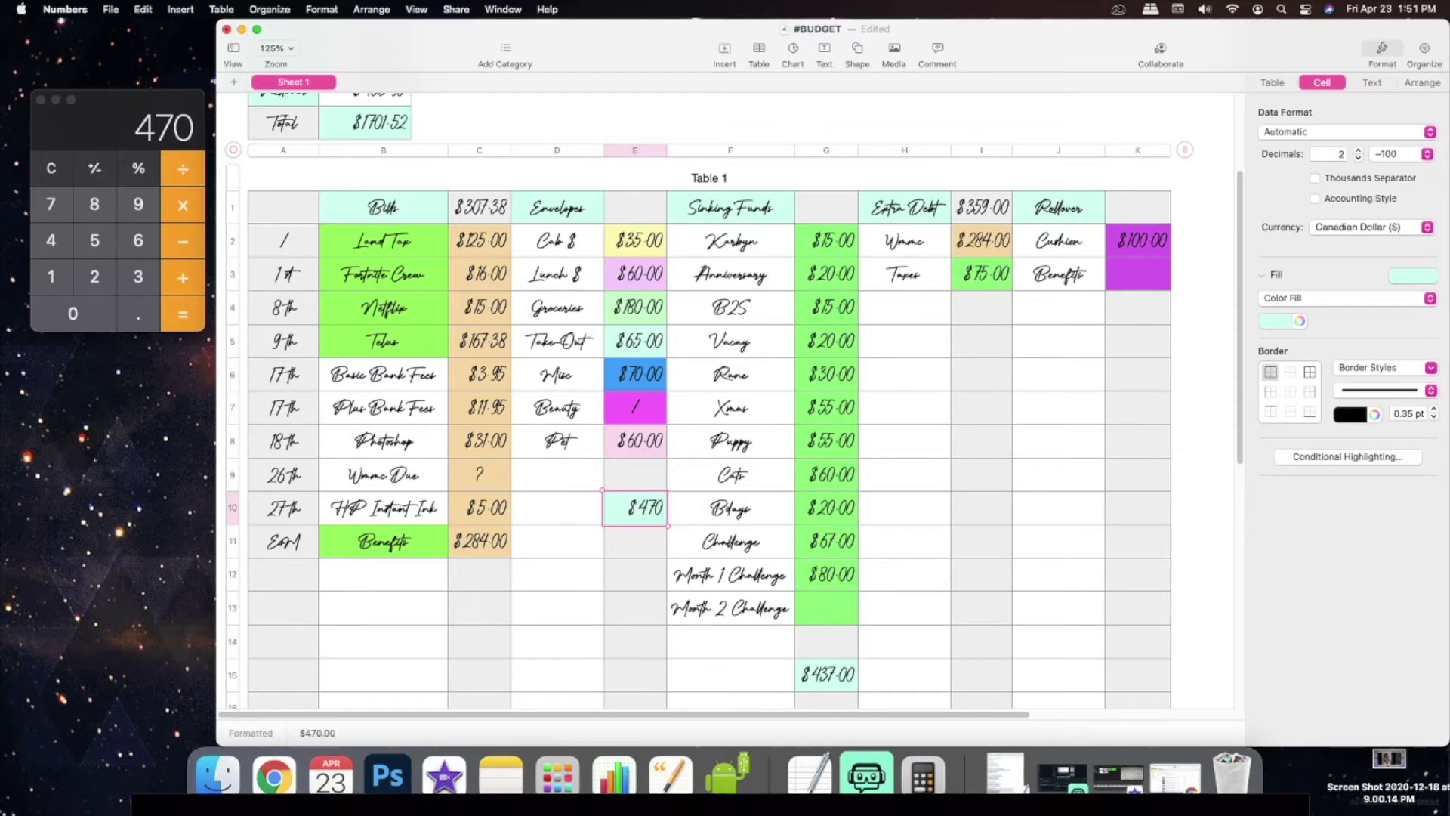
pyautogui.click(626, 477)
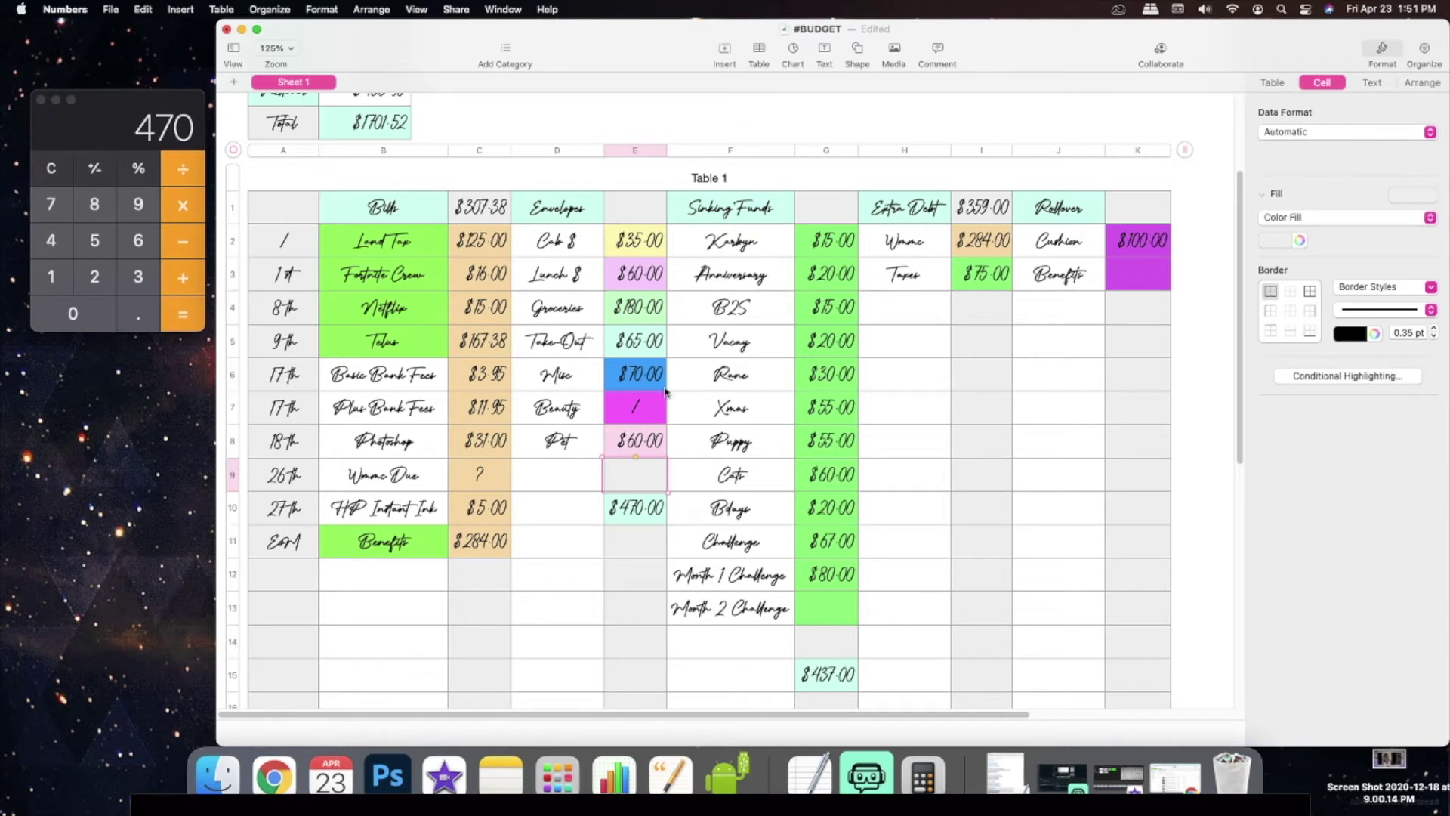
# Step: Set the Month 1 Challenge sinking fund in cell G12 to $50
pyautogui.click(824, 583)
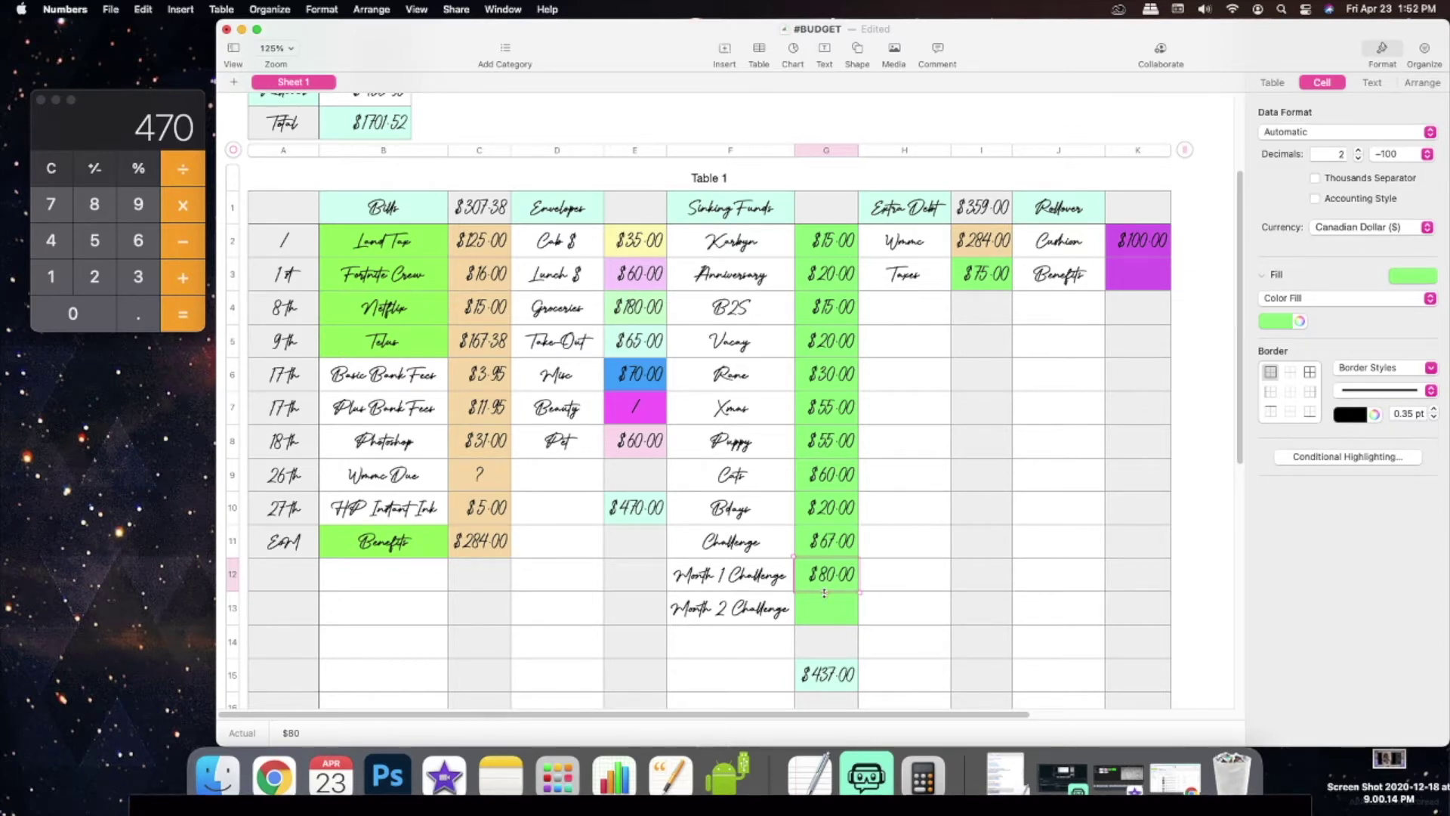
pyautogui.doubleClick(861, 573)
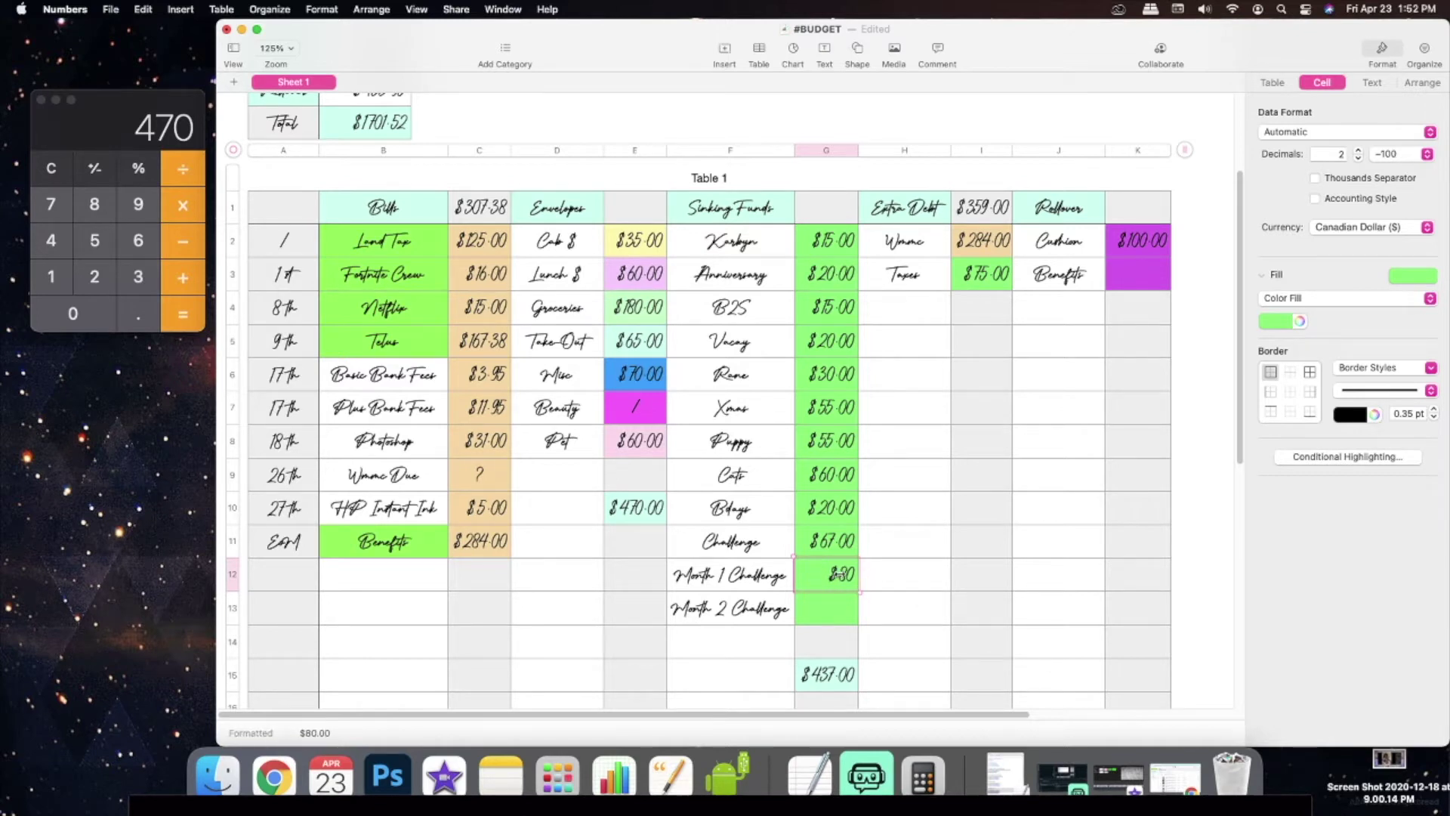
pyautogui.press('Escape')
pyautogui.doubleClick(836, 580)
pyautogui.write('50')
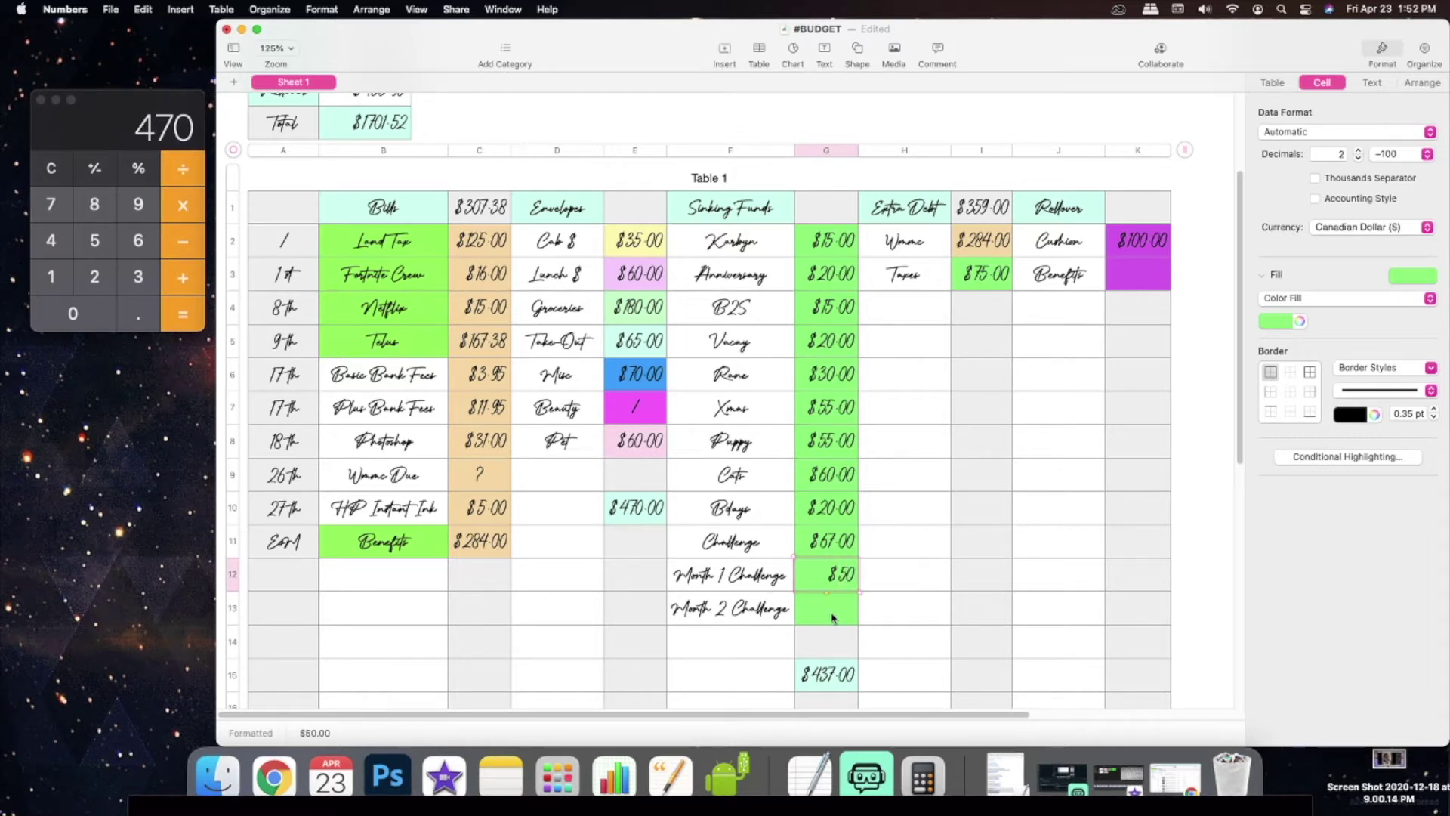
pyautogui.click(835, 668)
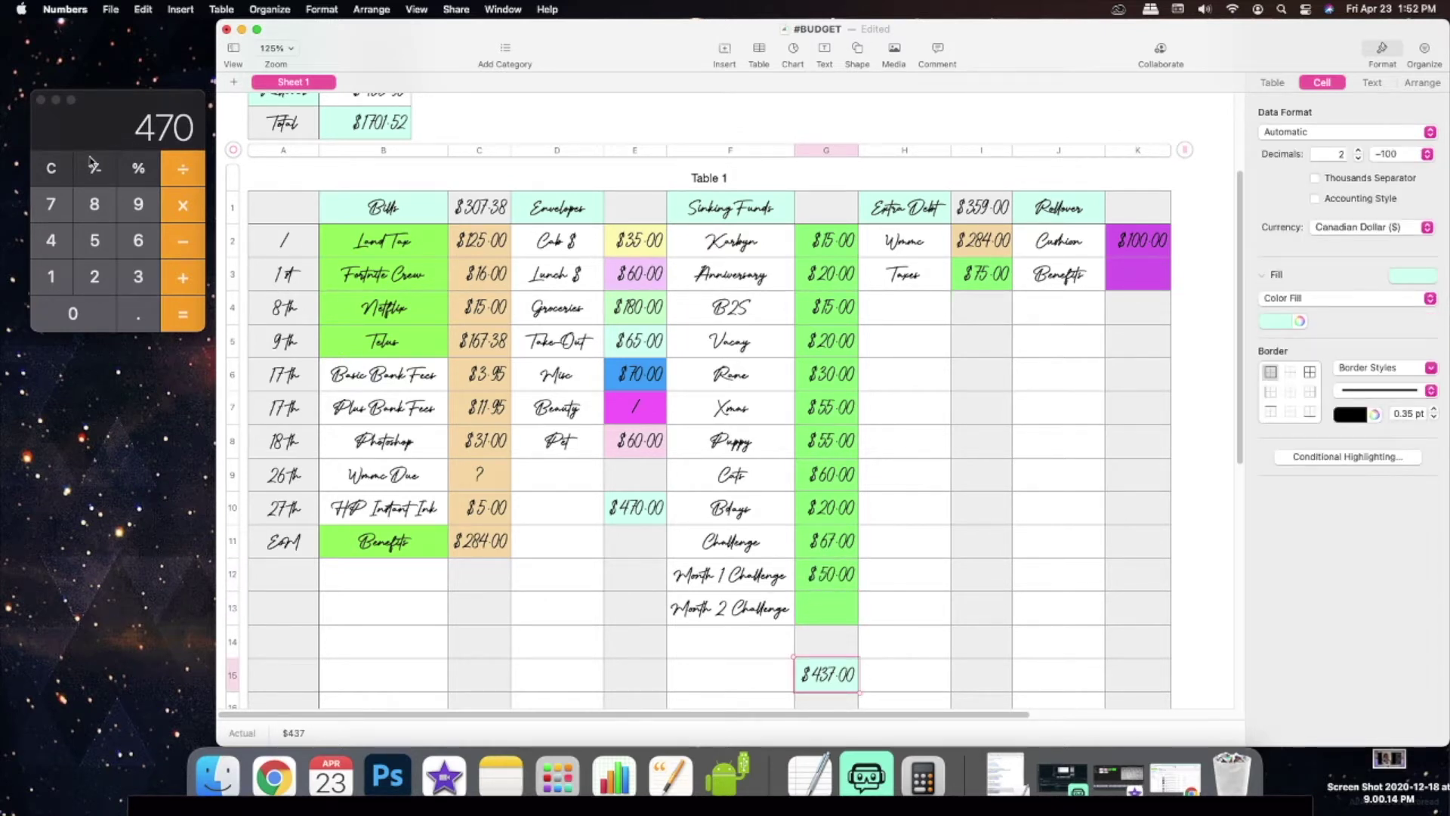
# Step: Switch to Calculator, try subtracting 50 from the 437 sinking funds total, and clear the calculation
pyautogui.click(57, 170)
pyautogui.press('4')
pyautogui.press('3')
pyautogui.press('7')
pyautogui.press('-')
pyautogui.press('5')
pyautogui.press('0')
pyautogui.press('Return')
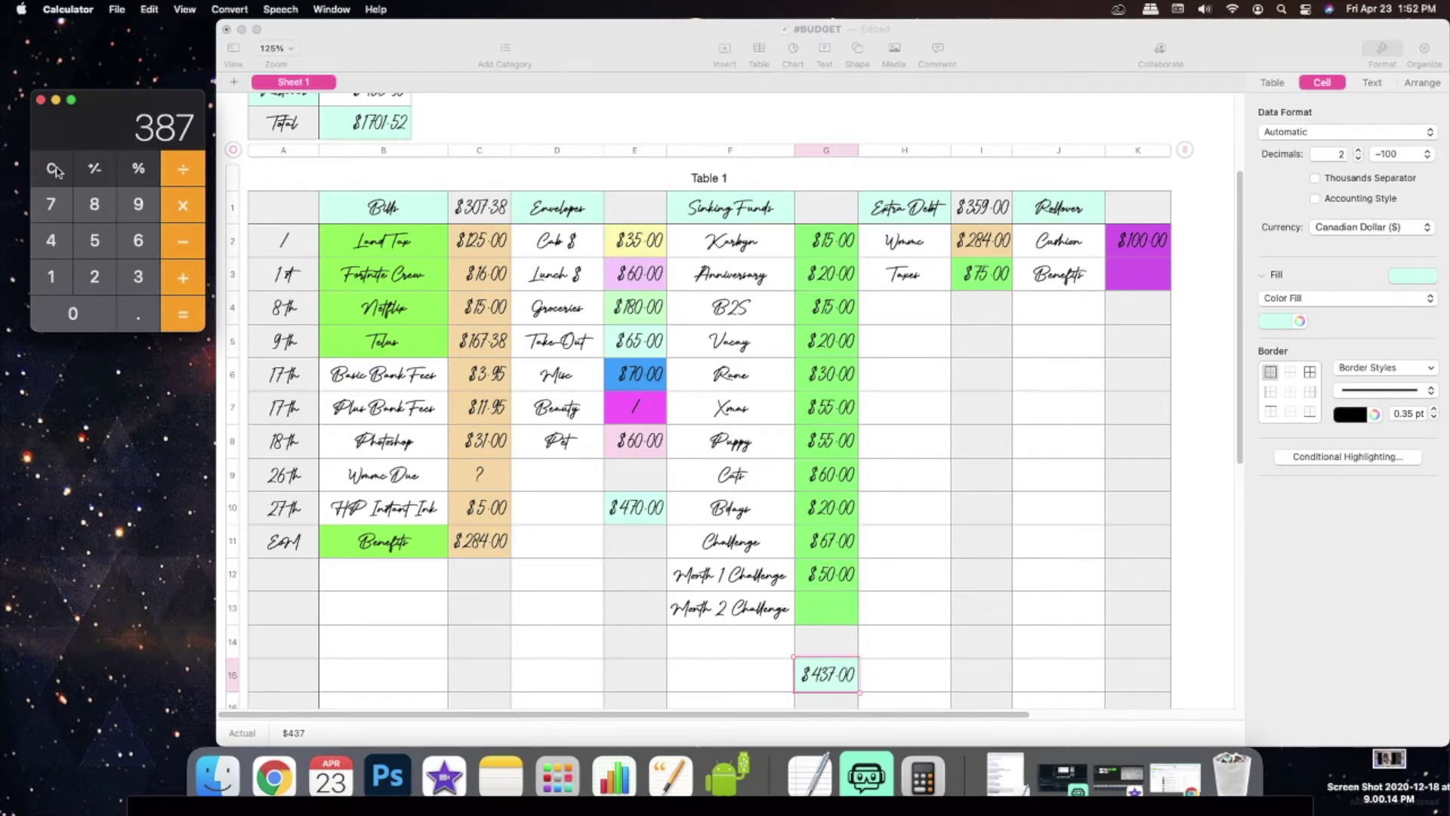
pyautogui.click(56, 170)
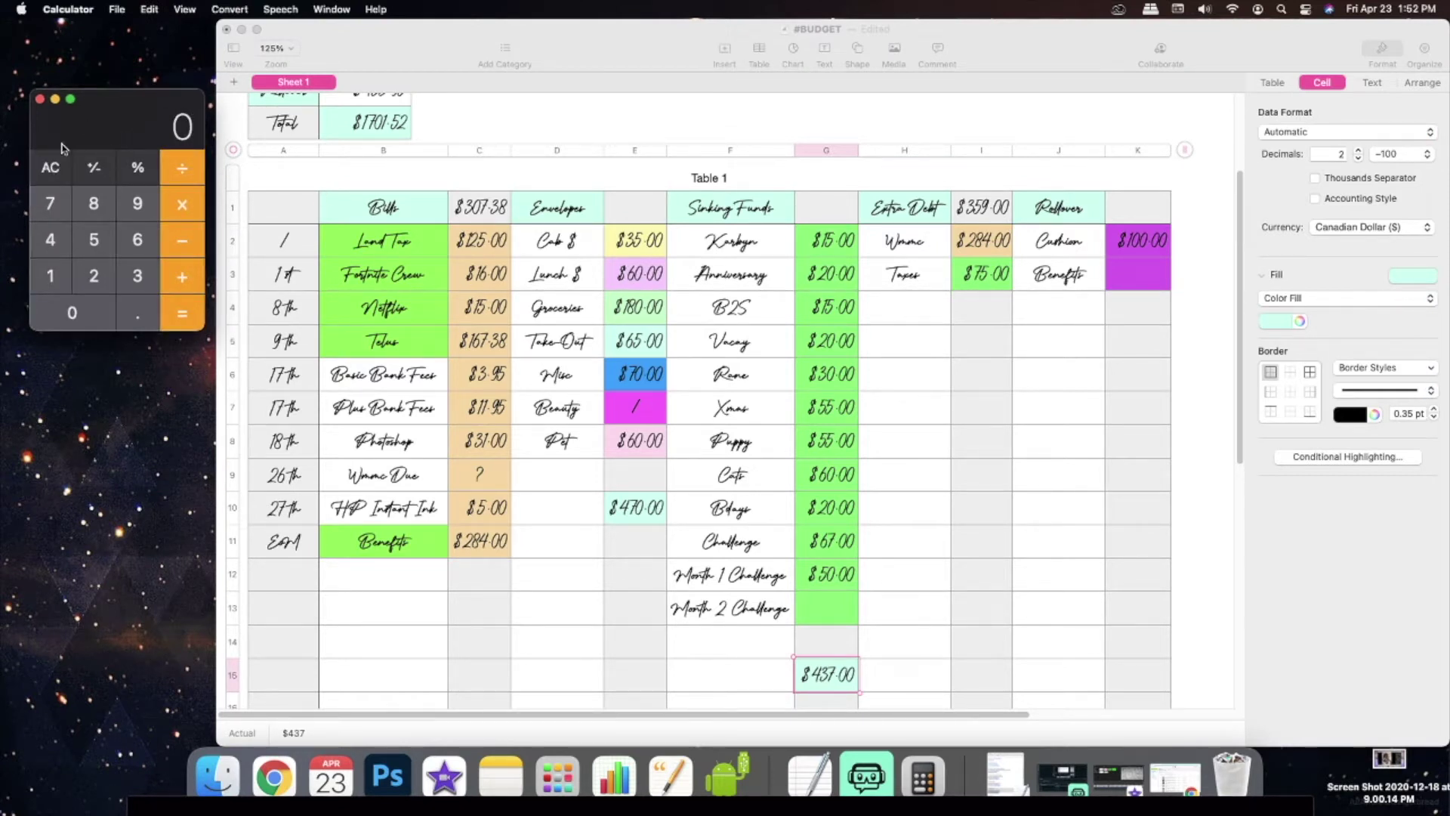
# Step: Add the sinking fund amounts in Calculator: 15, 20, 15, 20, 30, 55, 55, 60, 20, 67 and 50
pyautogui.press('1')
pyautogui.press('5')
pyautogui.press('+')
pyautogui.press('2')
pyautogui.press('0')
pyautogui.press('+')
pyautogui.press('1')
pyautogui.press('5')
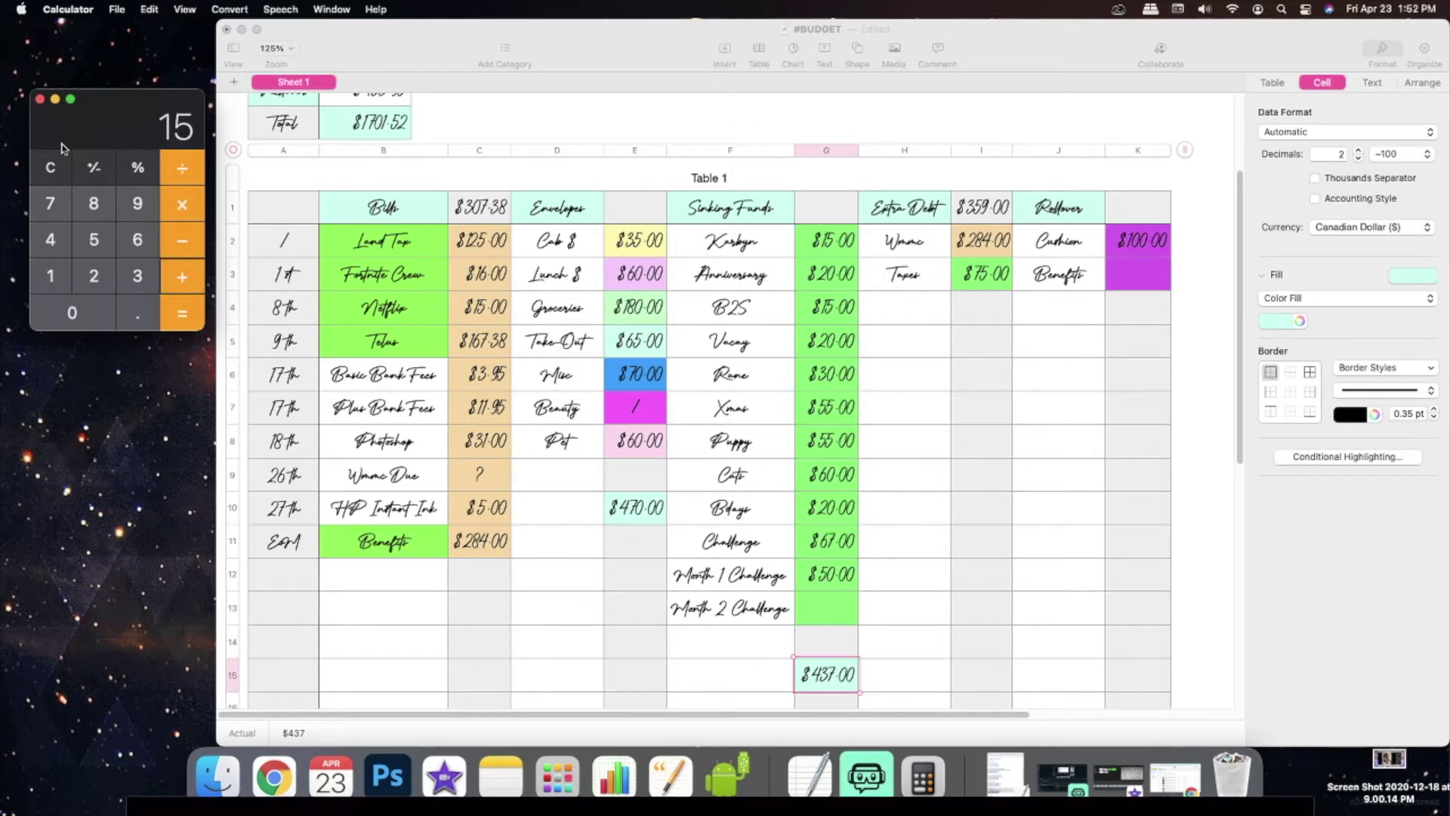
pyautogui.press('+')
pyautogui.press('2')
pyautogui.press('0')
pyautogui.press('+')
pyautogui.press('3')
pyautogui.press('0')
pyautogui.press('+')
pyautogui.press('5')
pyautogui.press('5')
pyautogui.press('+')
pyautogui.press('5')
pyautogui.press('5')
pyautogui.press('+')
pyautogui.press('6')
pyautogui.press('0')
pyautogui.press('+')
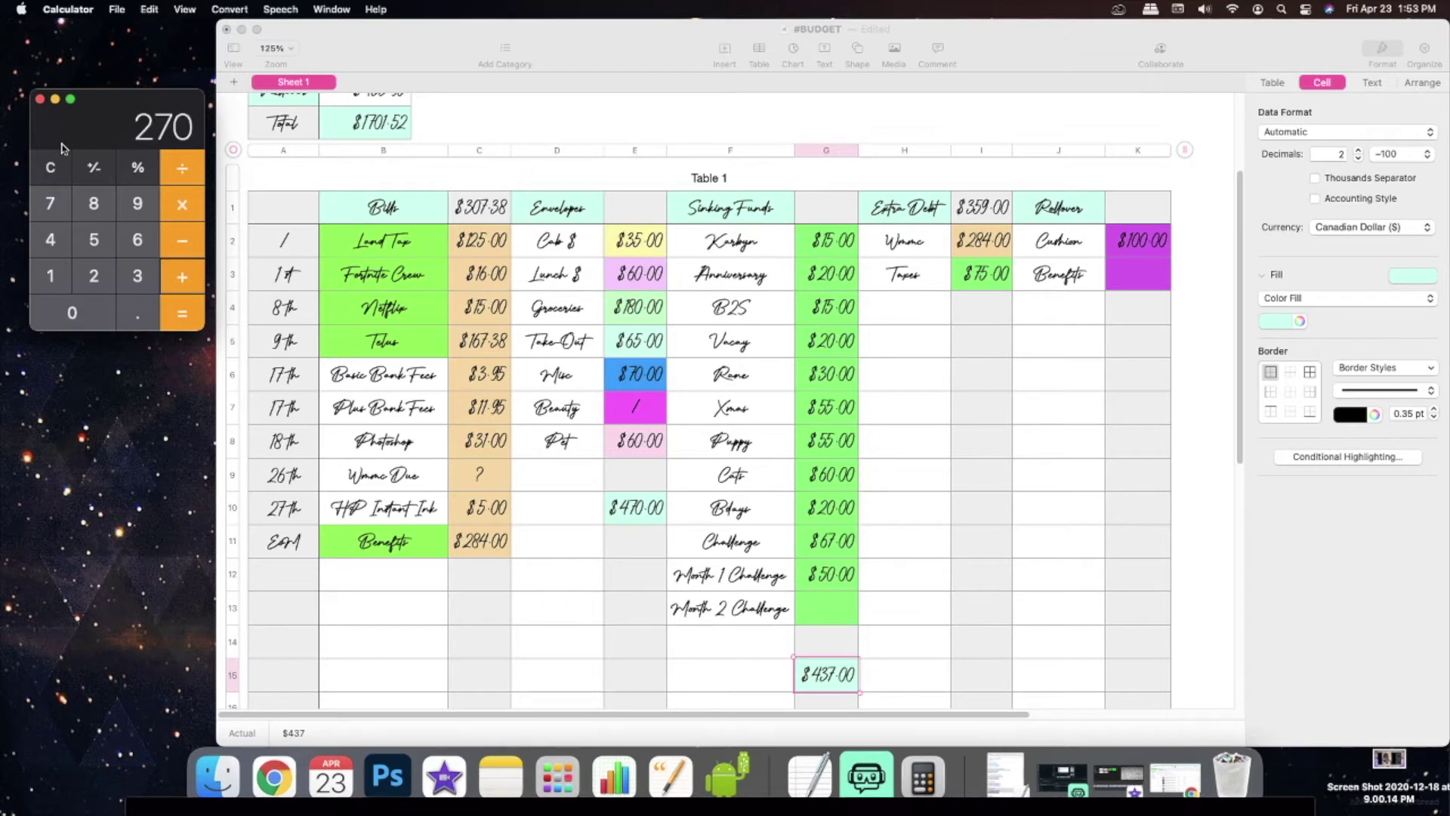
pyautogui.press('2')
pyautogui.press('0')
pyautogui.press('+')
pyautogui.press('6')
pyautogui.press('7')
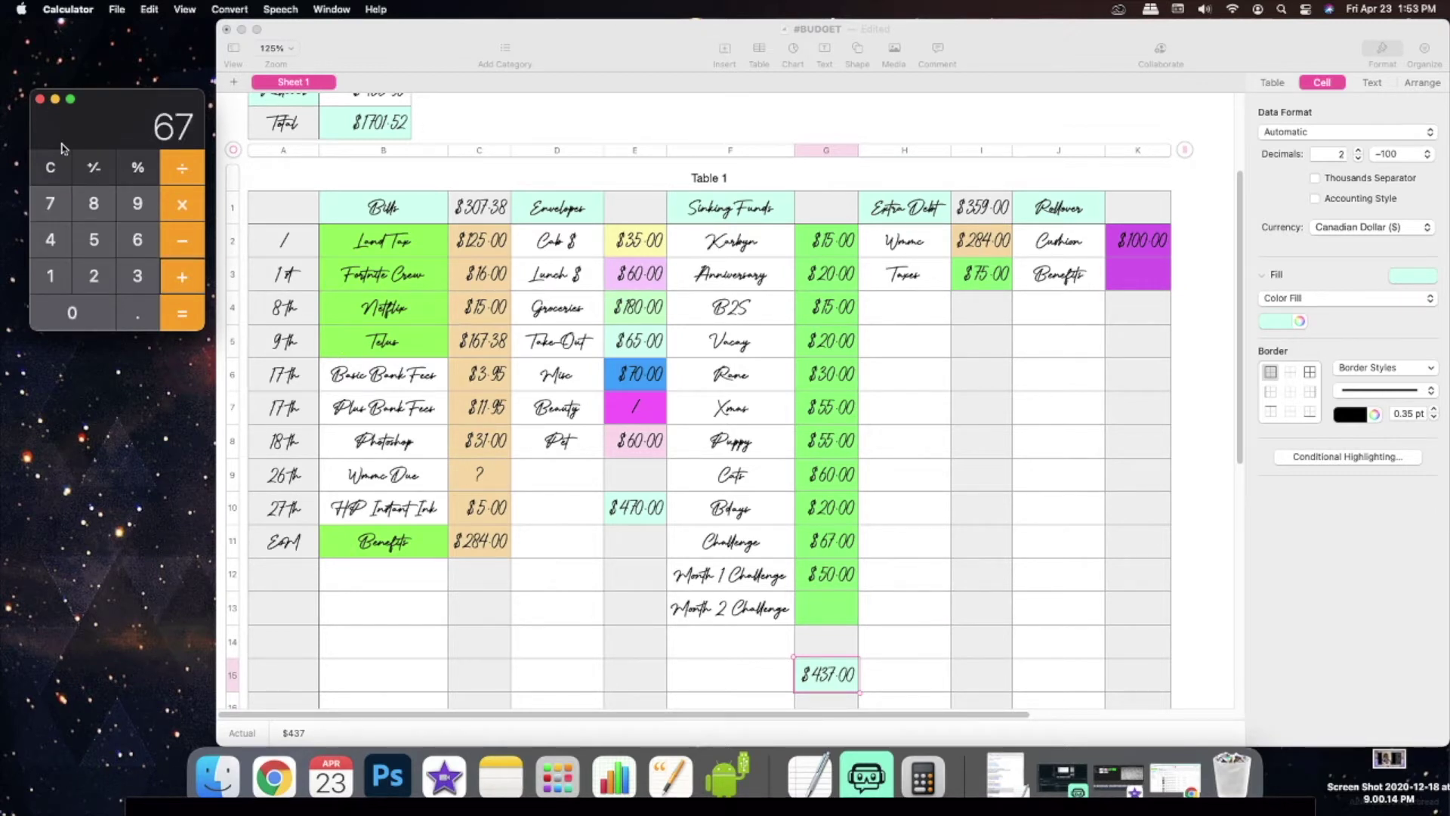
pyautogui.press('+')
pyautogui.press('5')
pyautogui.press('0')
pyautogui.press('Return')
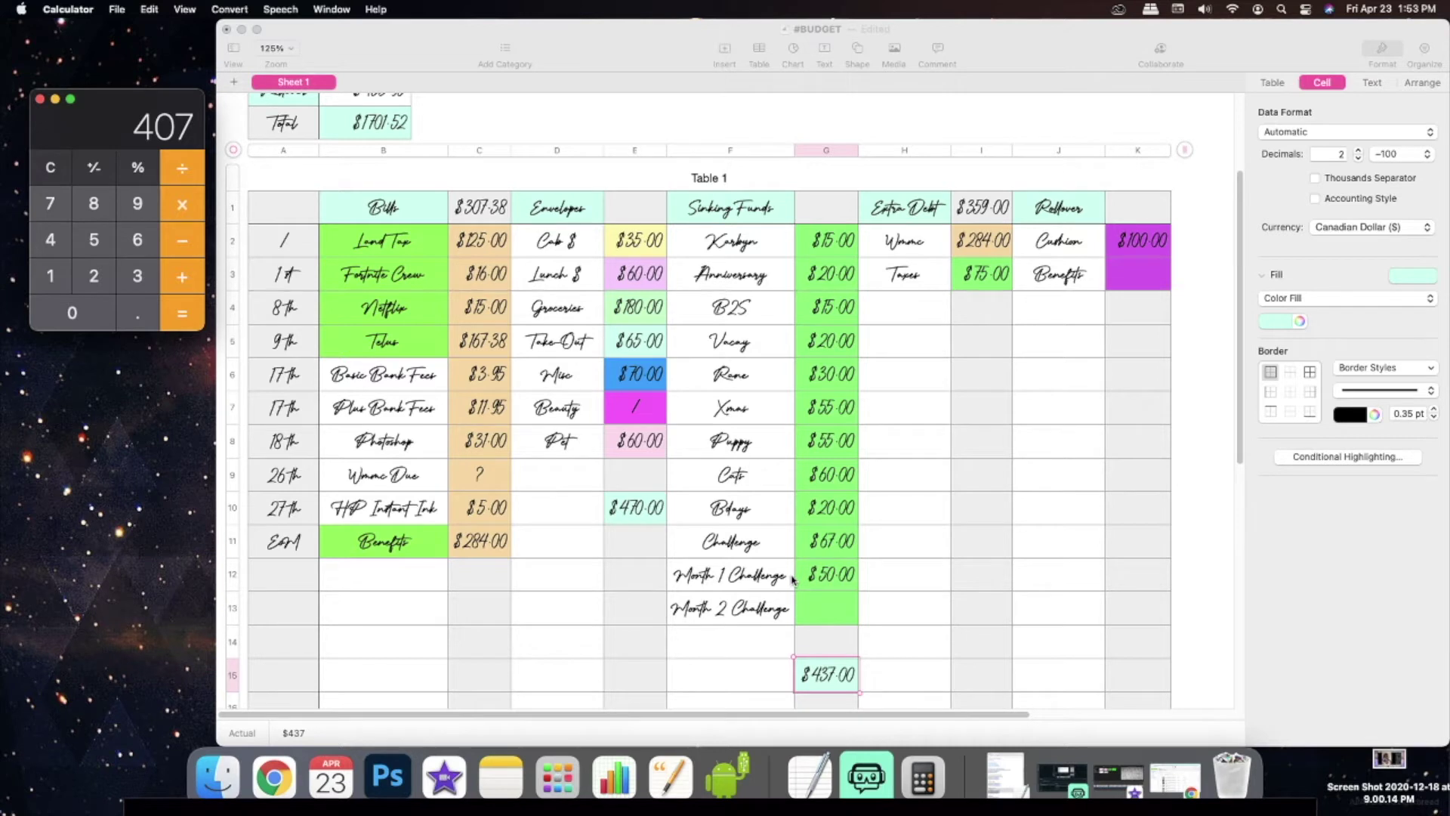
# Step: Return to Numbers and set the sinking funds total in cell G15 to $407
pyautogui.click(826, 668)
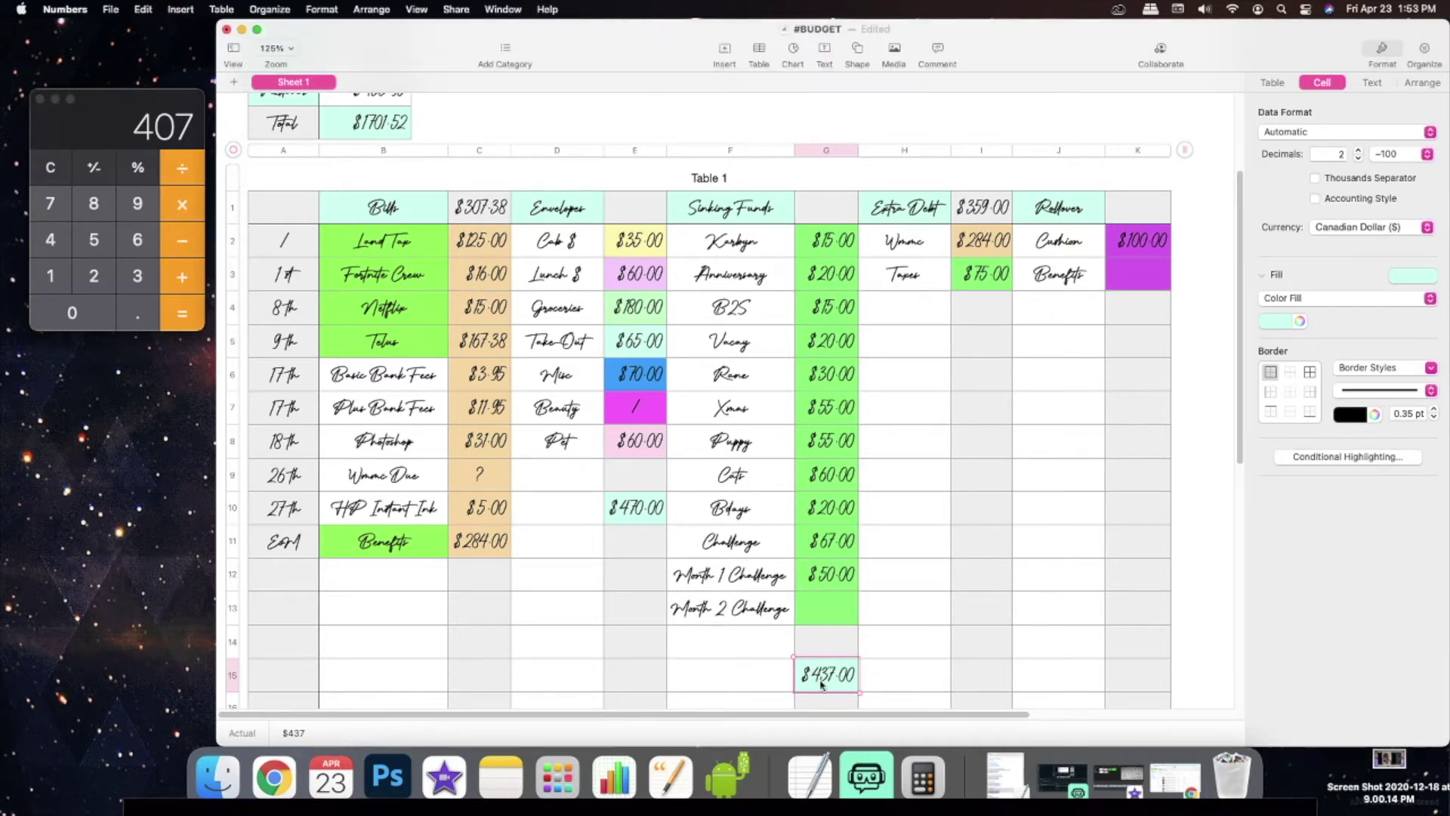
pyautogui.doubleClick(826, 668)
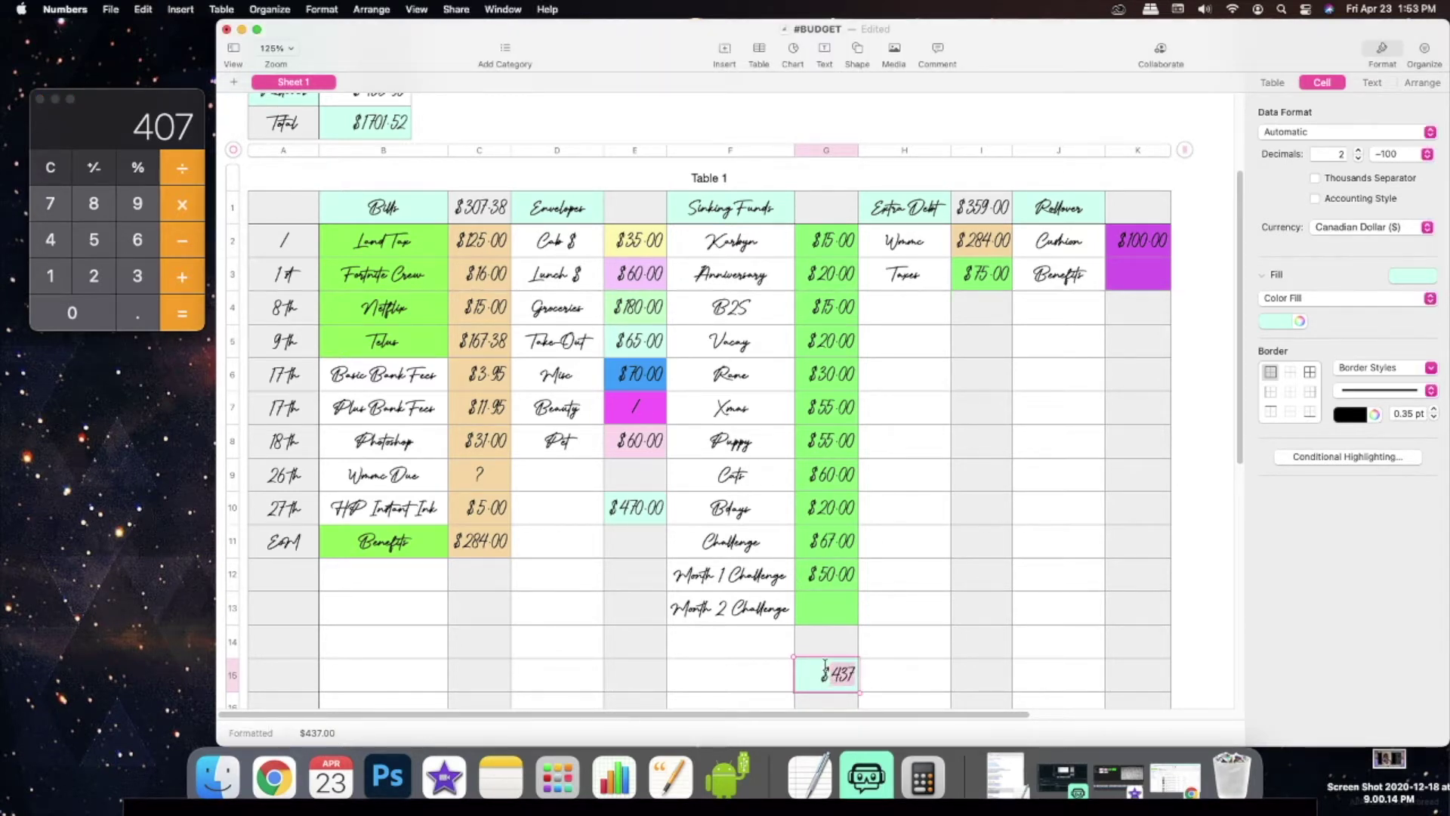
pyautogui.write('407')
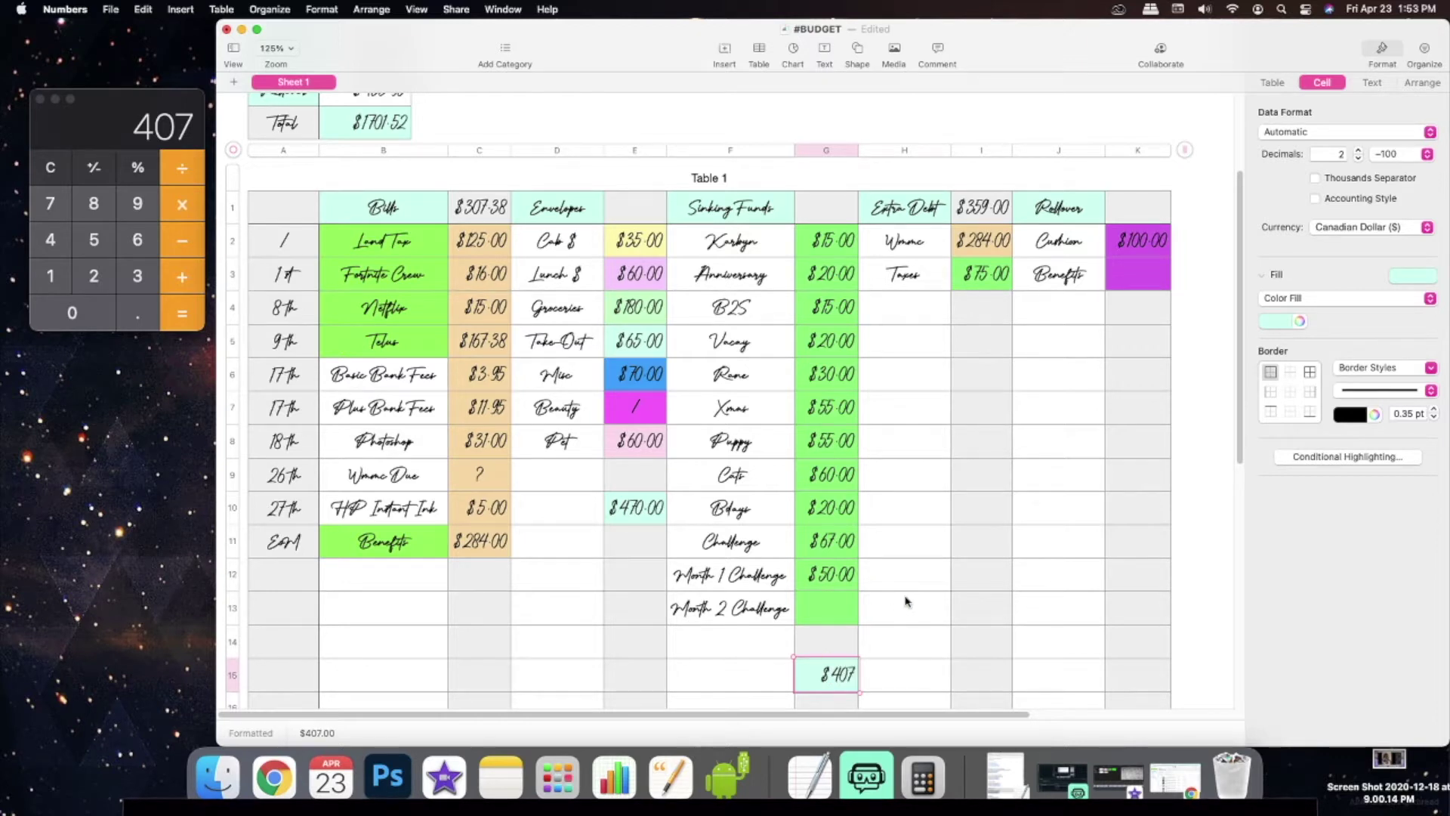
pyautogui.click(900, 600)
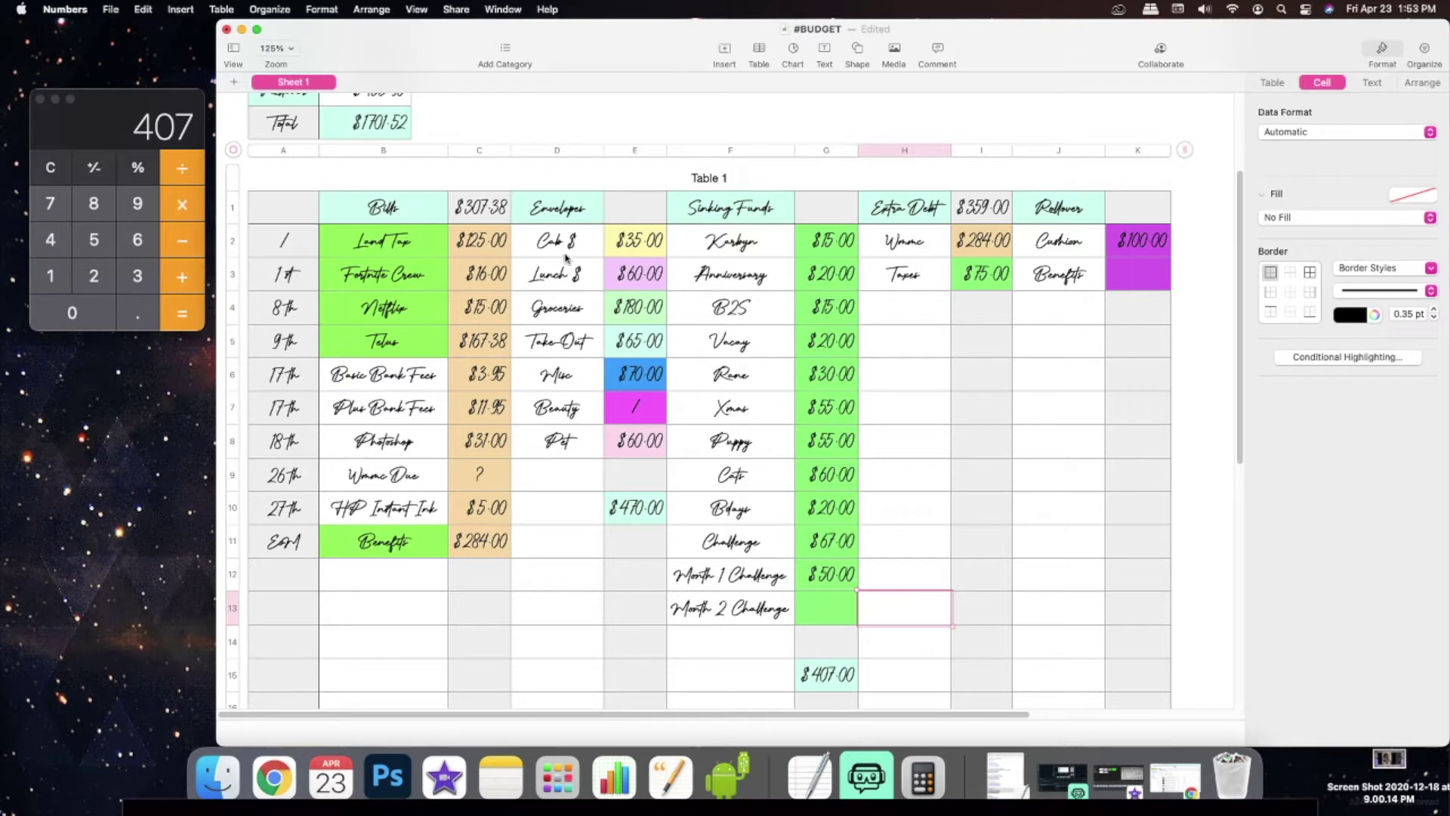
# Step: Switch to Calculator and subtract the 307.38 bills total from the 1701.52 income total
pyautogui.click(51, 168)
pyautogui.write('1701.52')
pyautogui.press('-')
pyautogui.write('30')
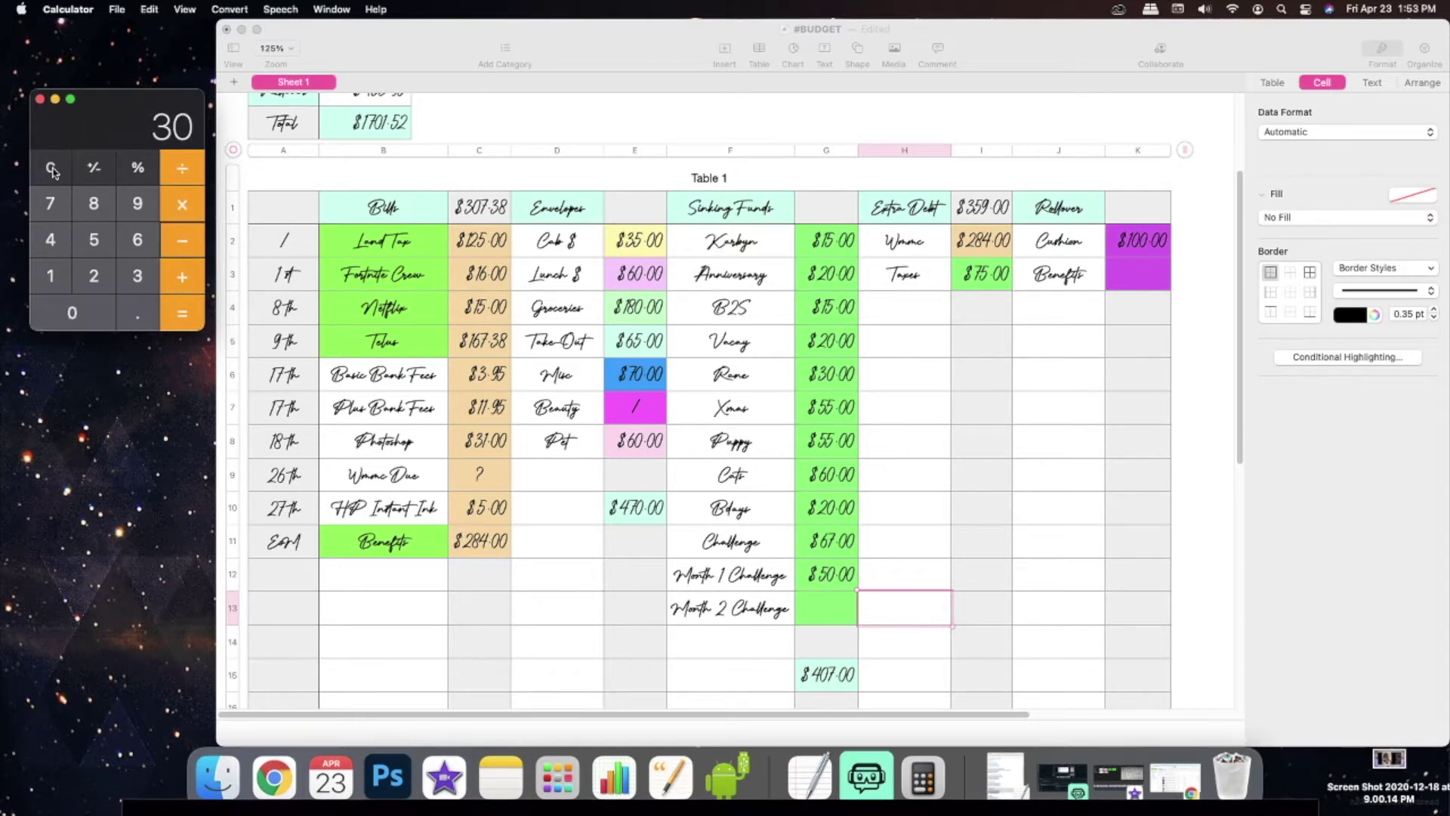
pyautogui.write('7.38')
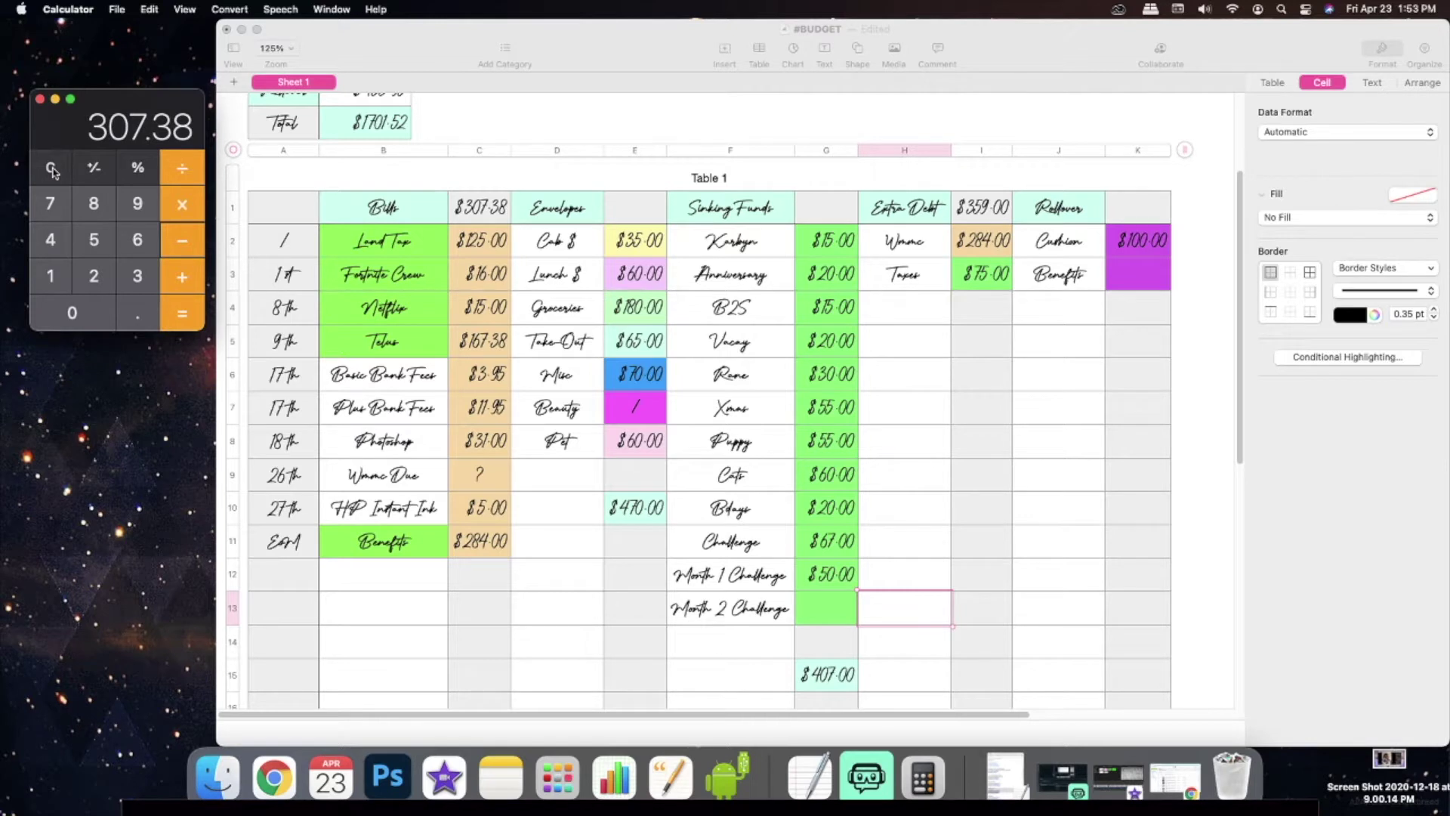
pyautogui.press('Return')
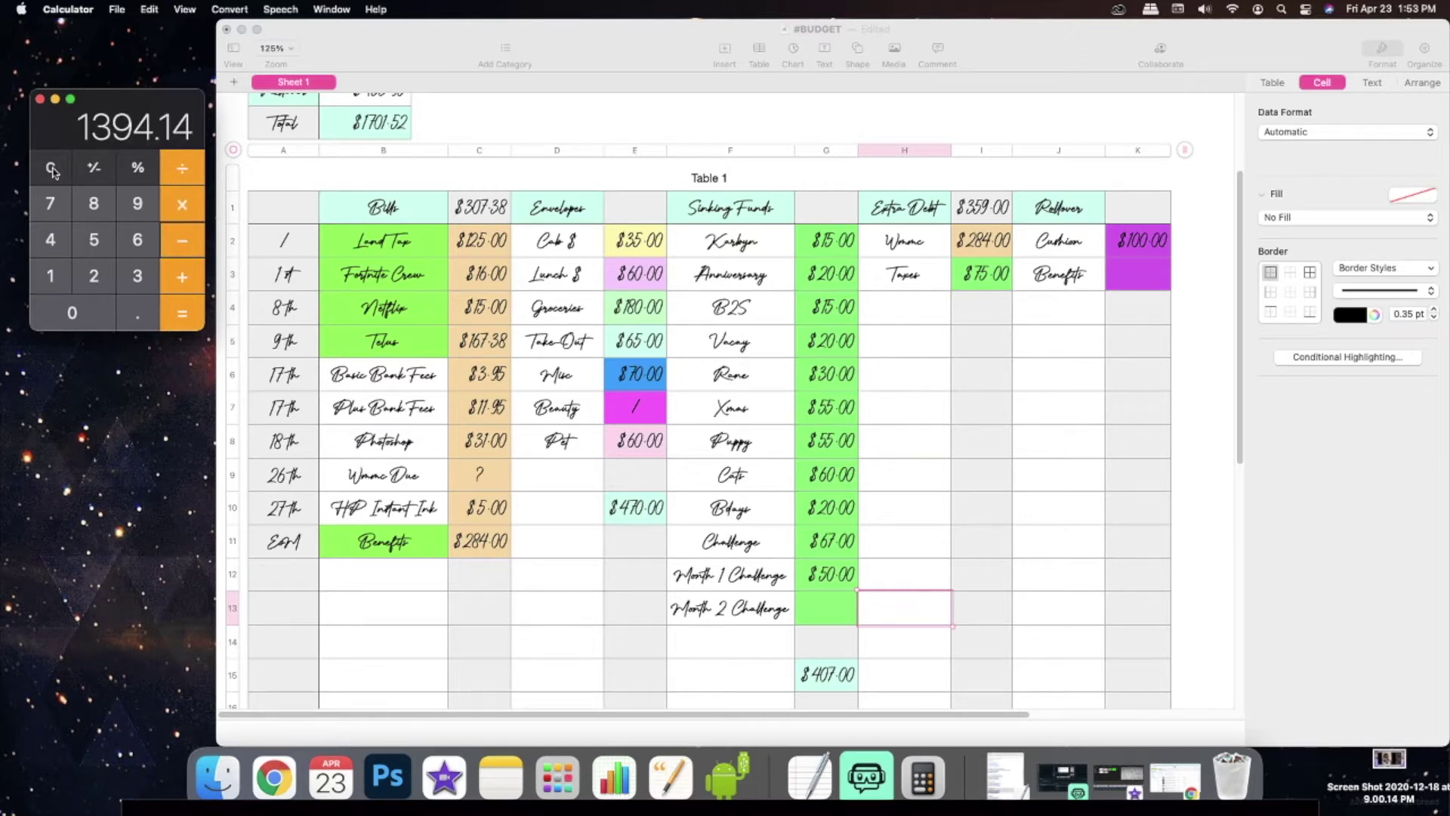
# Step: Subtract the 470 envelopes total, 407 sinking funds total, 359 extra debt and 100 cushion from the remaining balance
pyautogui.write('470')
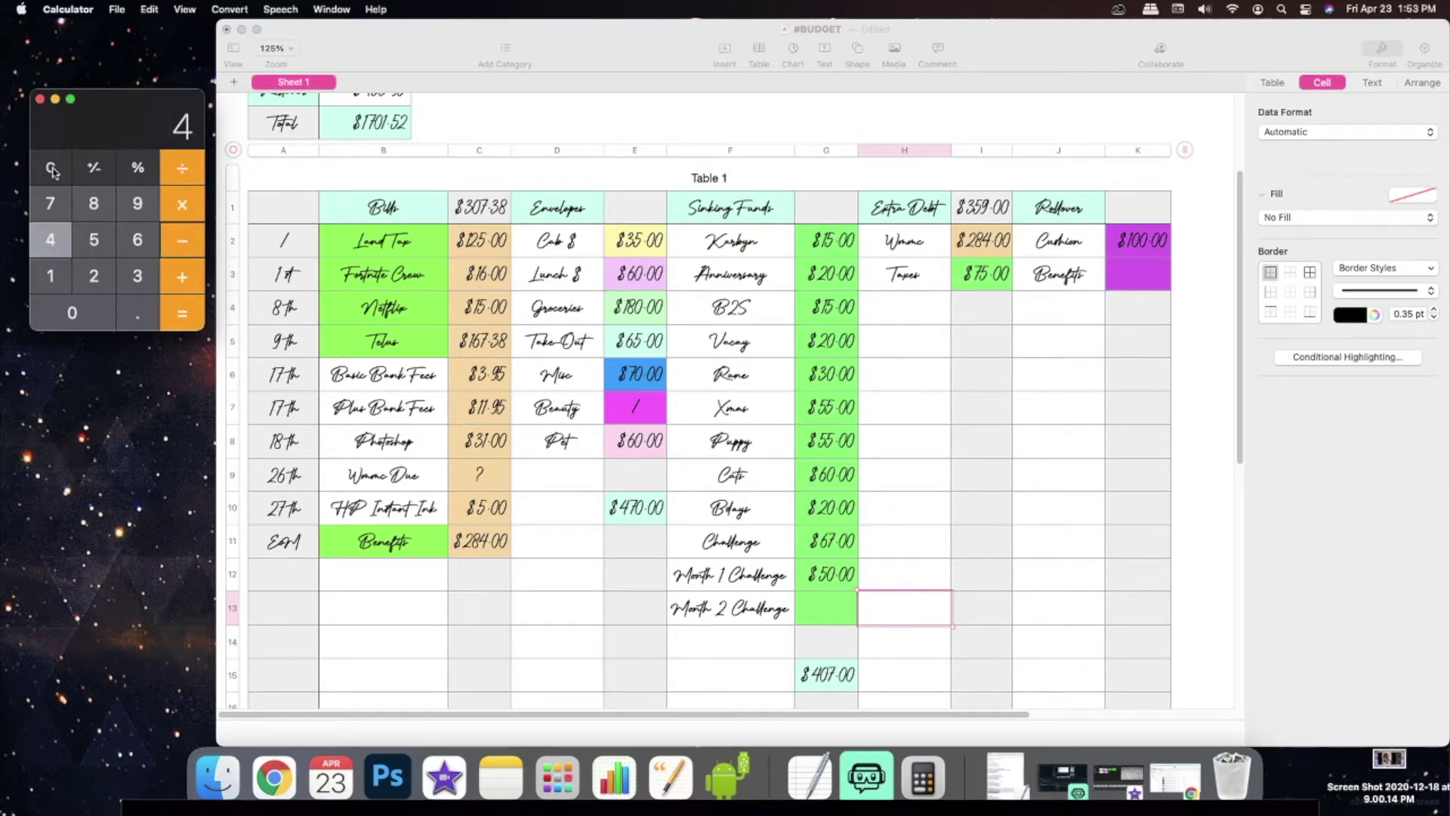
pyautogui.press('Return')
pyautogui.write('407')
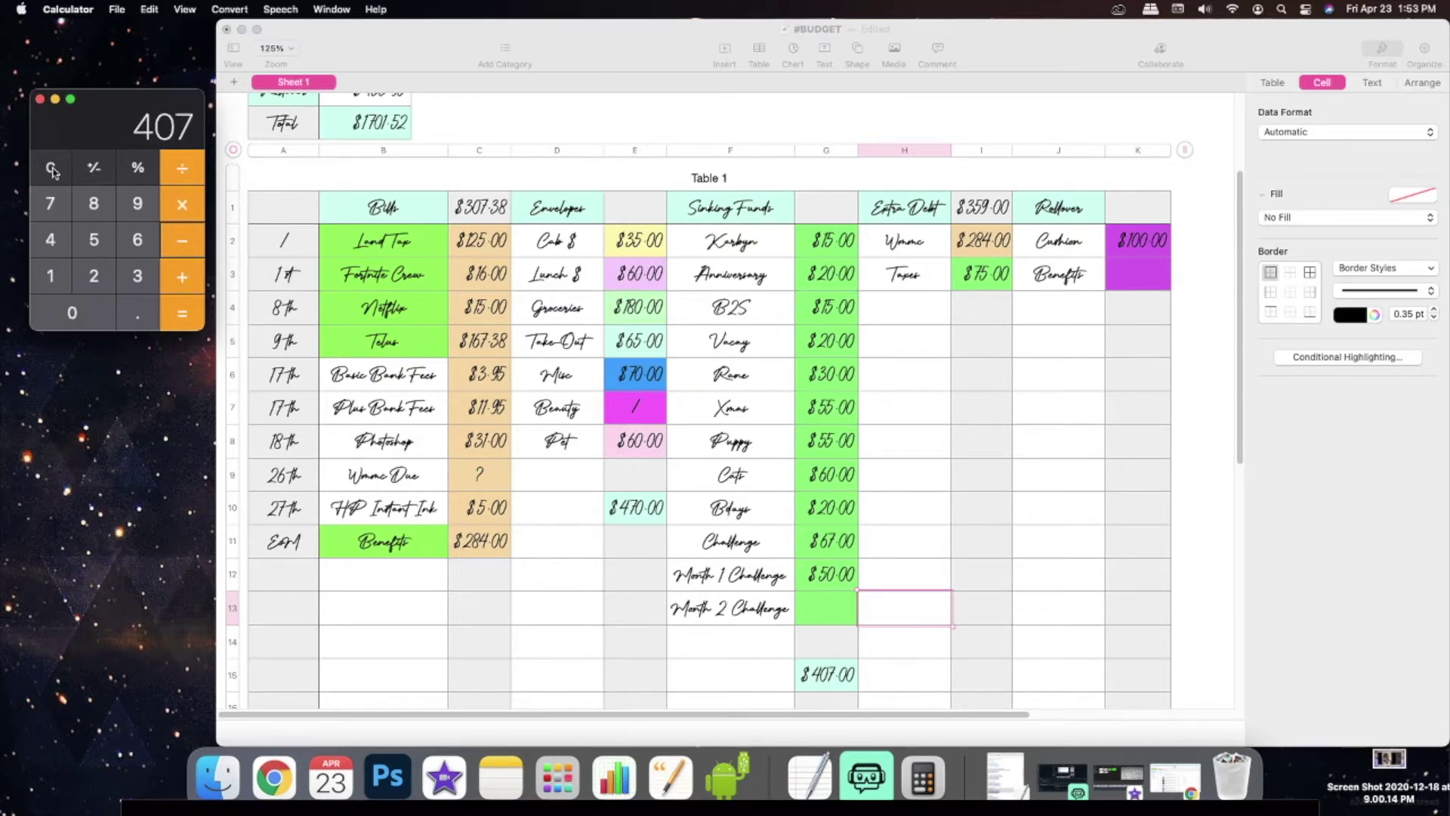
pyautogui.press('Return')
pyautogui.write('359')
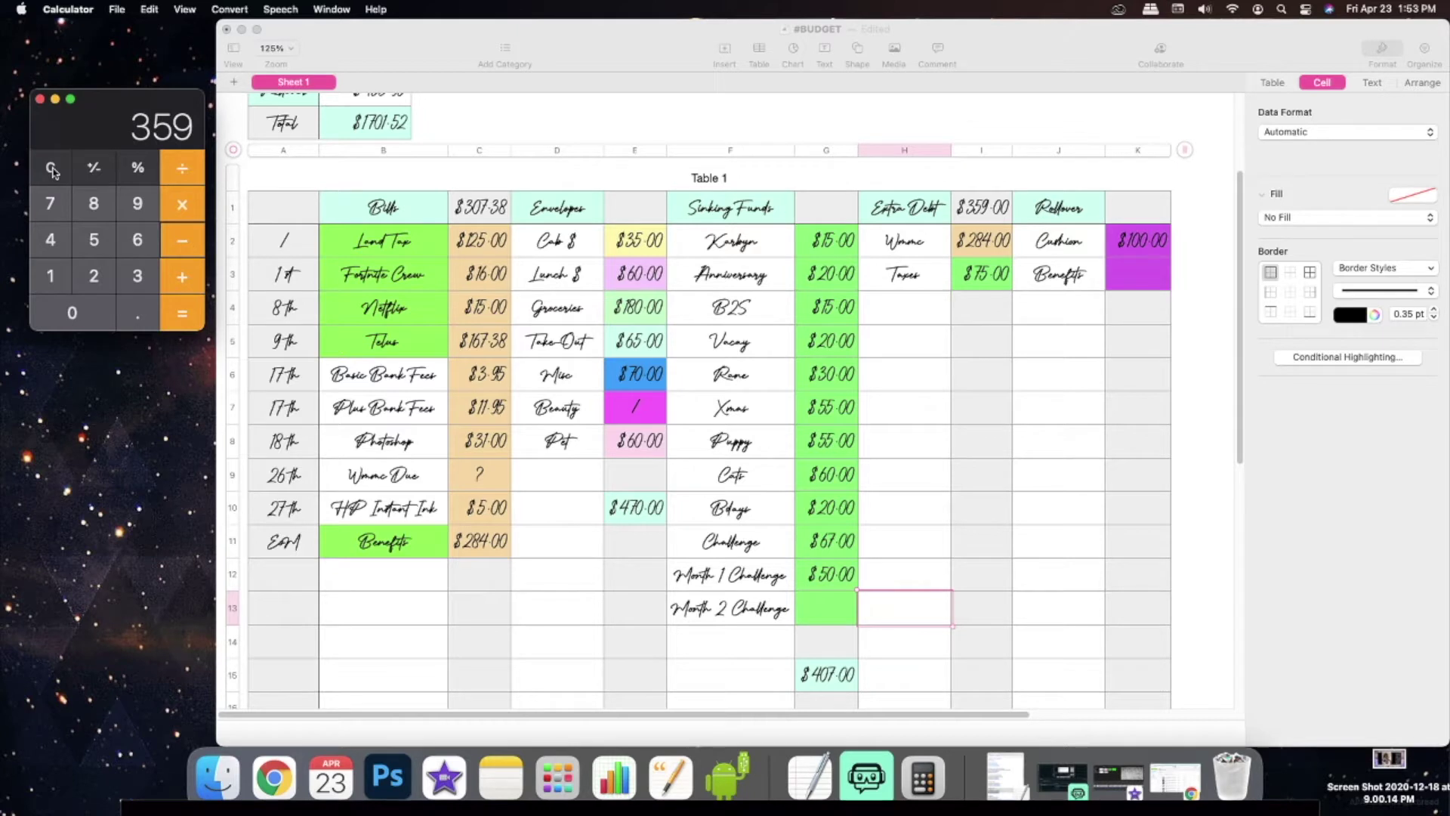
pyautogui.press('-')
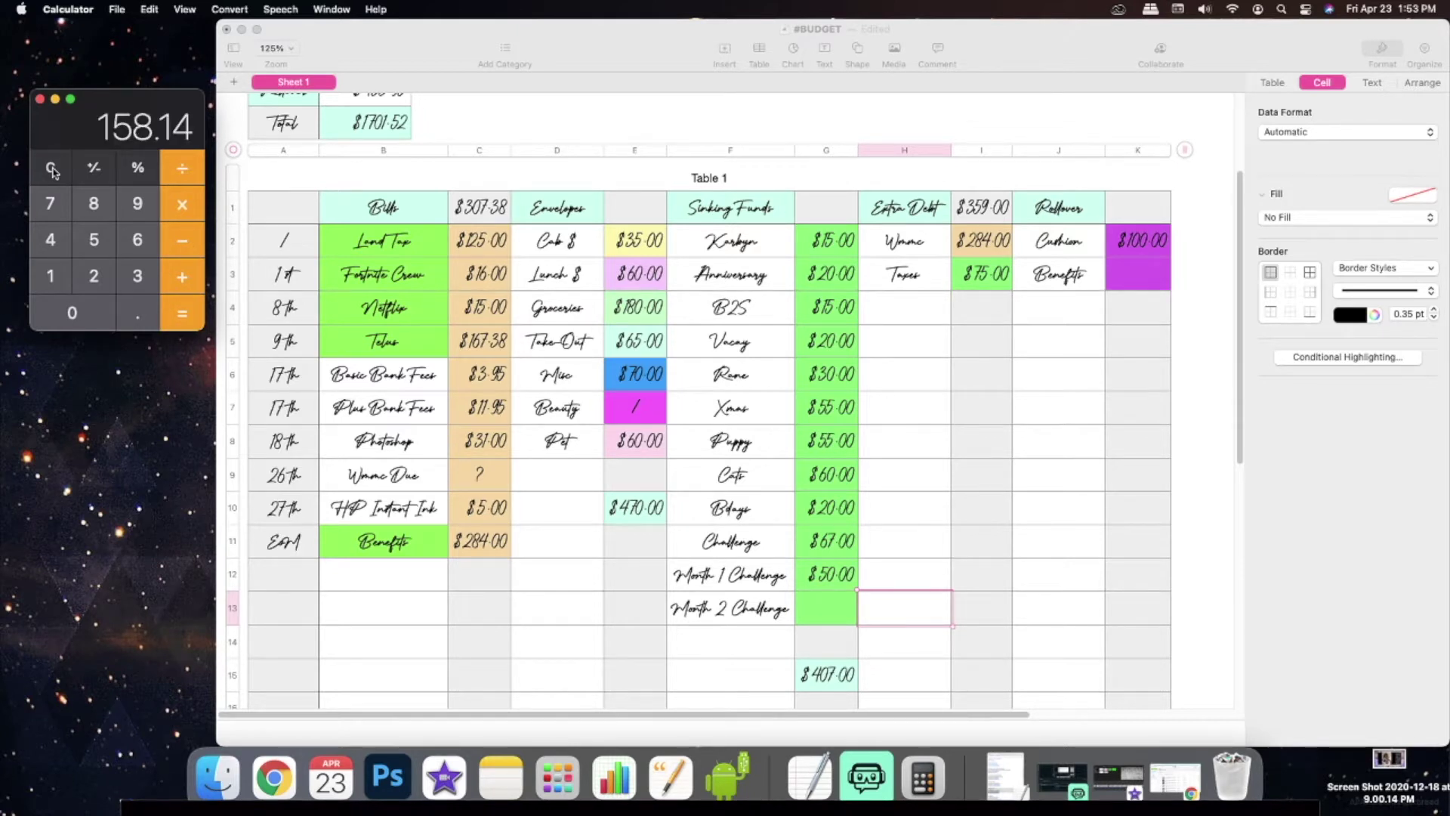
pyautogui.press('-')
pyautogui.write('100')
pyautogui.press('Return')
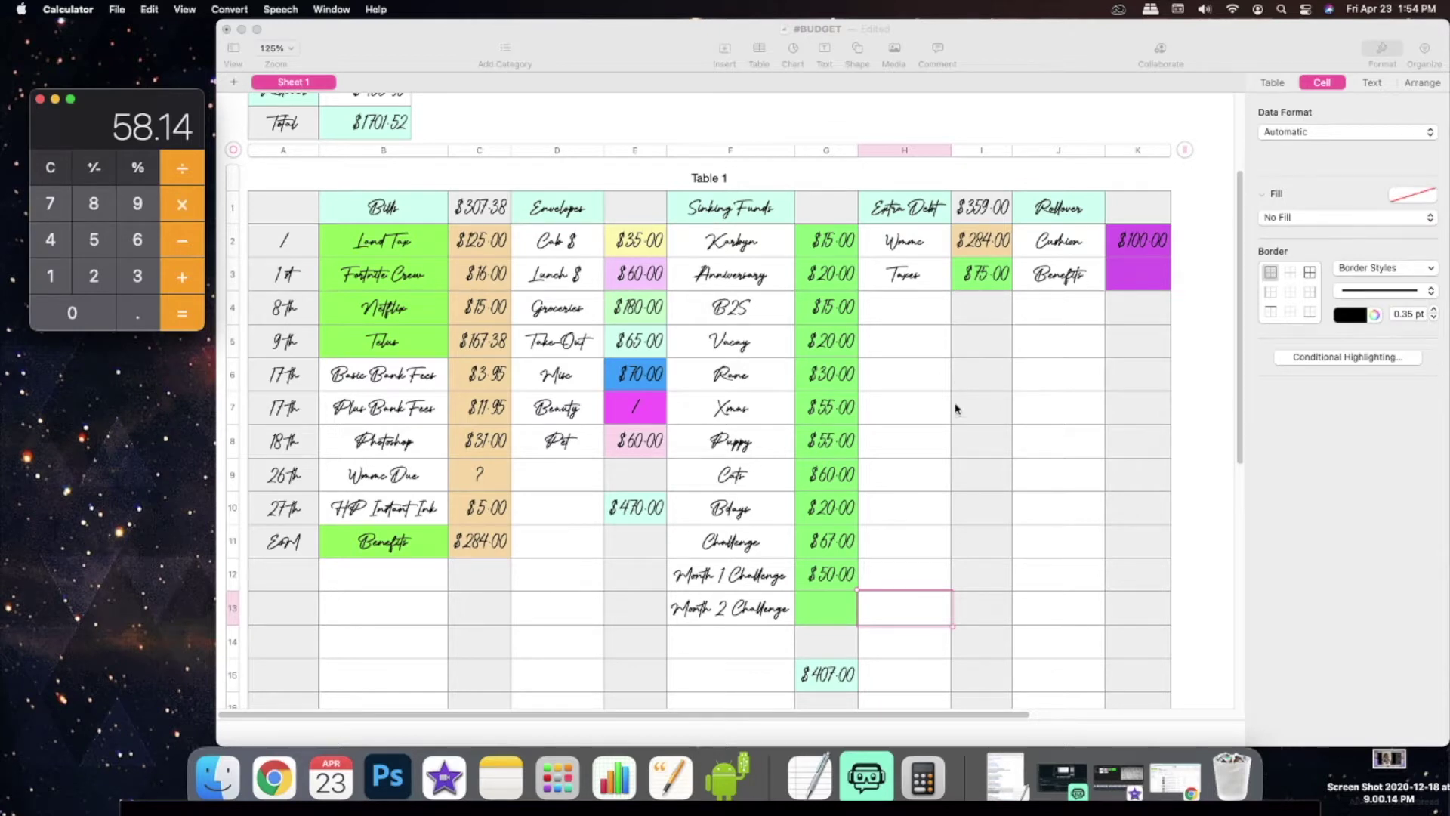
# Step: Return to Numbers and set the Benefits rollover amount to 58.14 and the Rollover header total in K1 to $158.14
pyautogui.click(1125, 278)
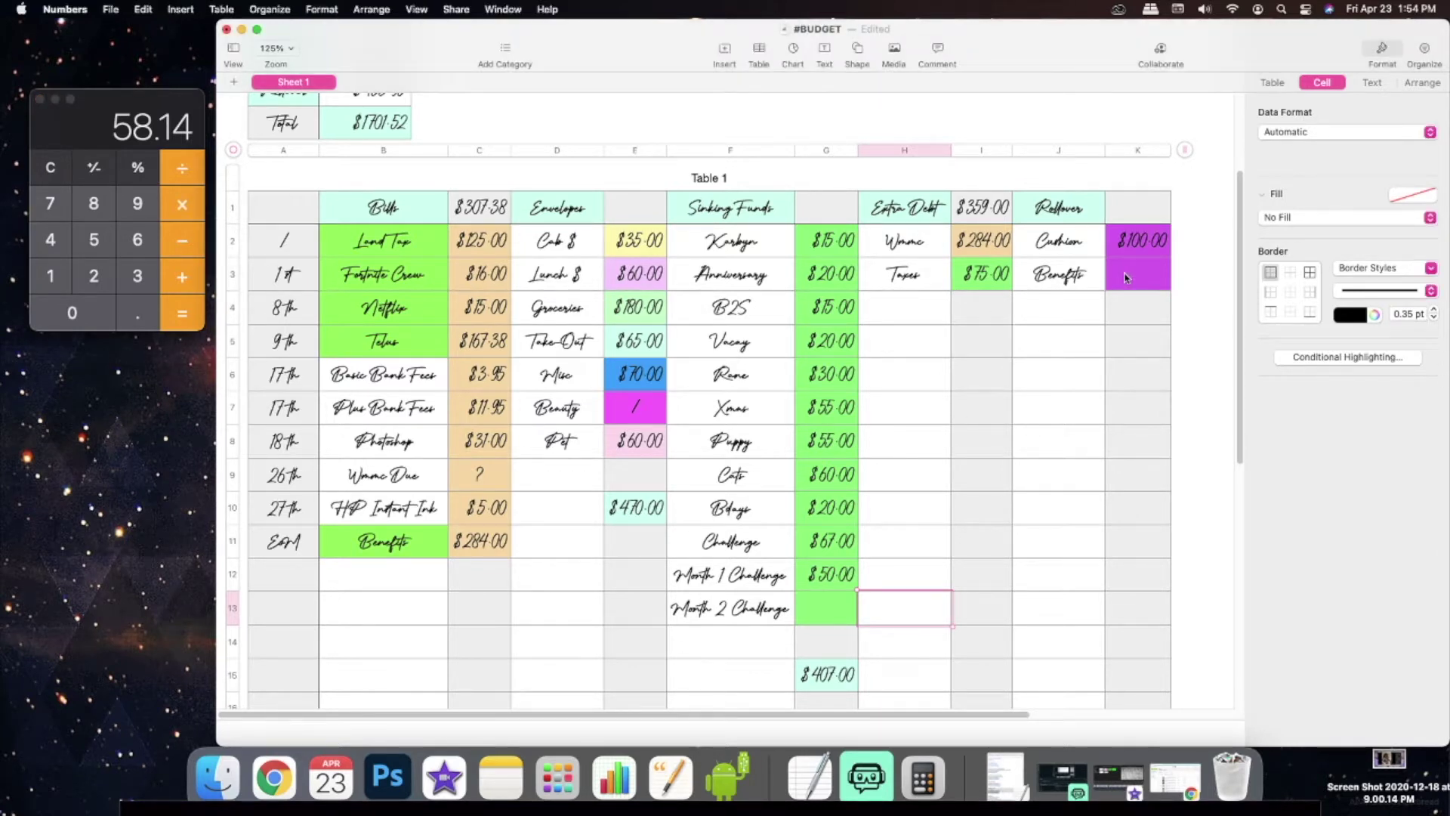
pyautogui.click(1125, 278)
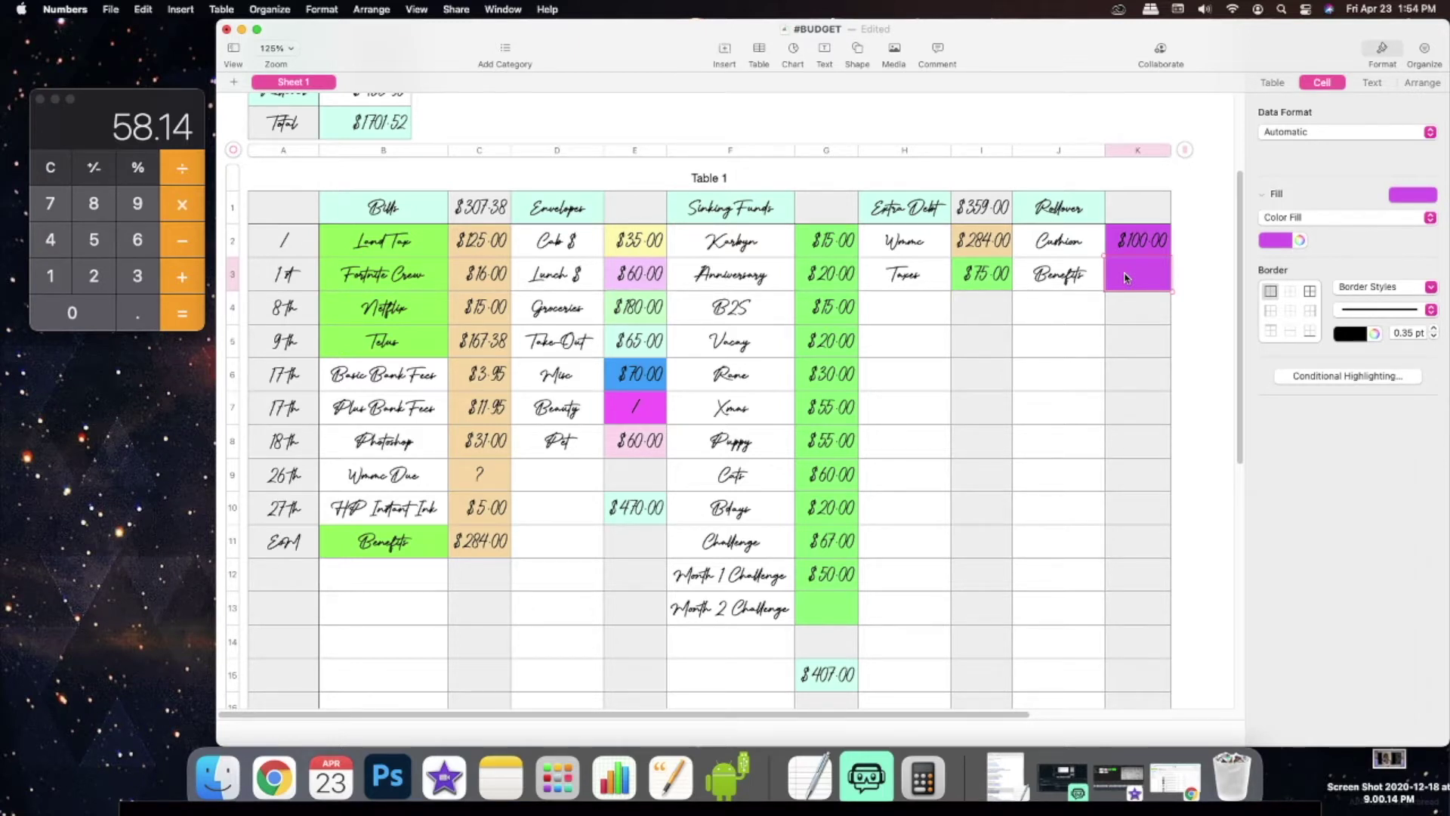
pyautogui.write('58.14')
pyautogui.click(1154, 221)
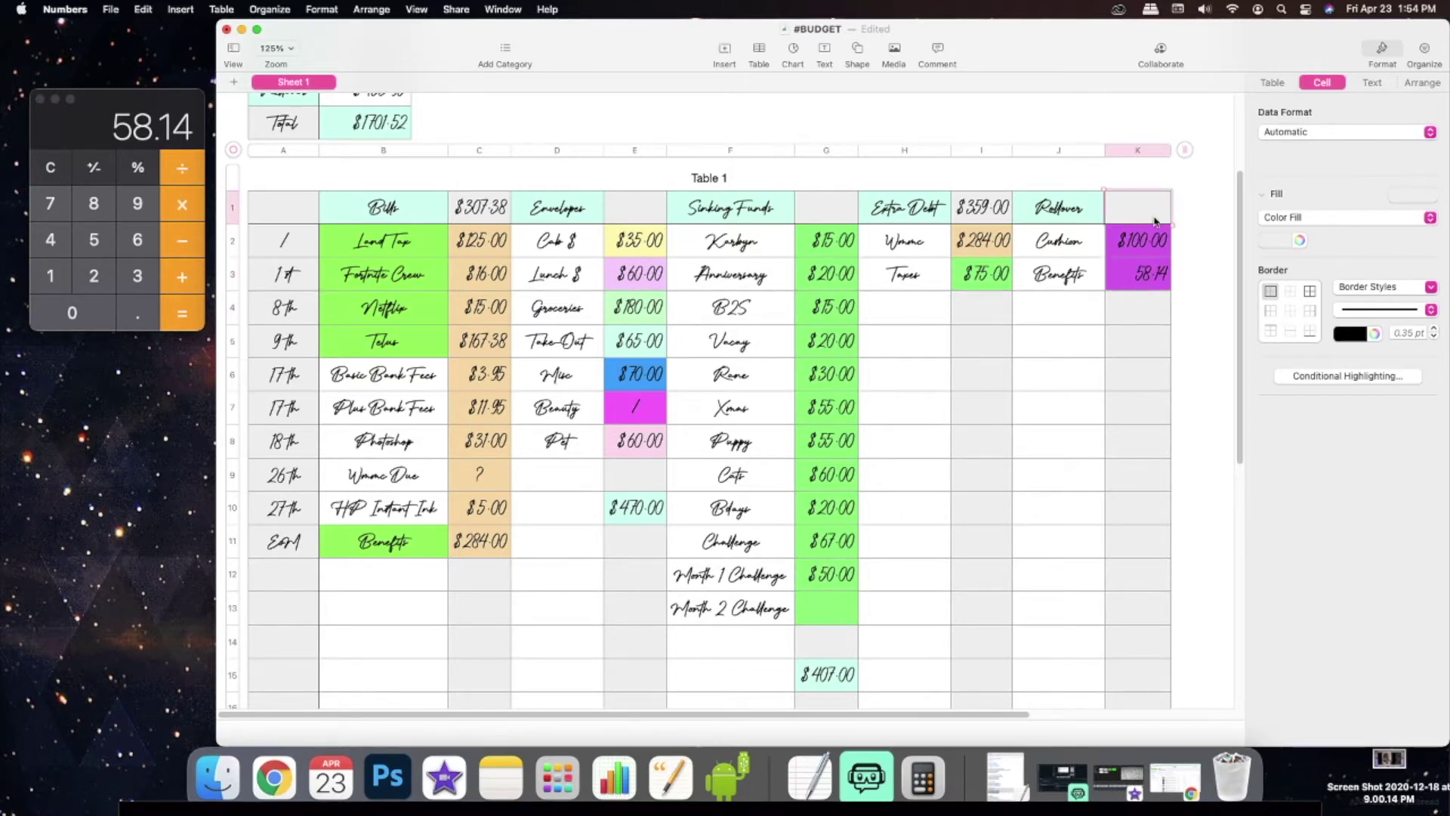
pyautogui.write('$158.14')
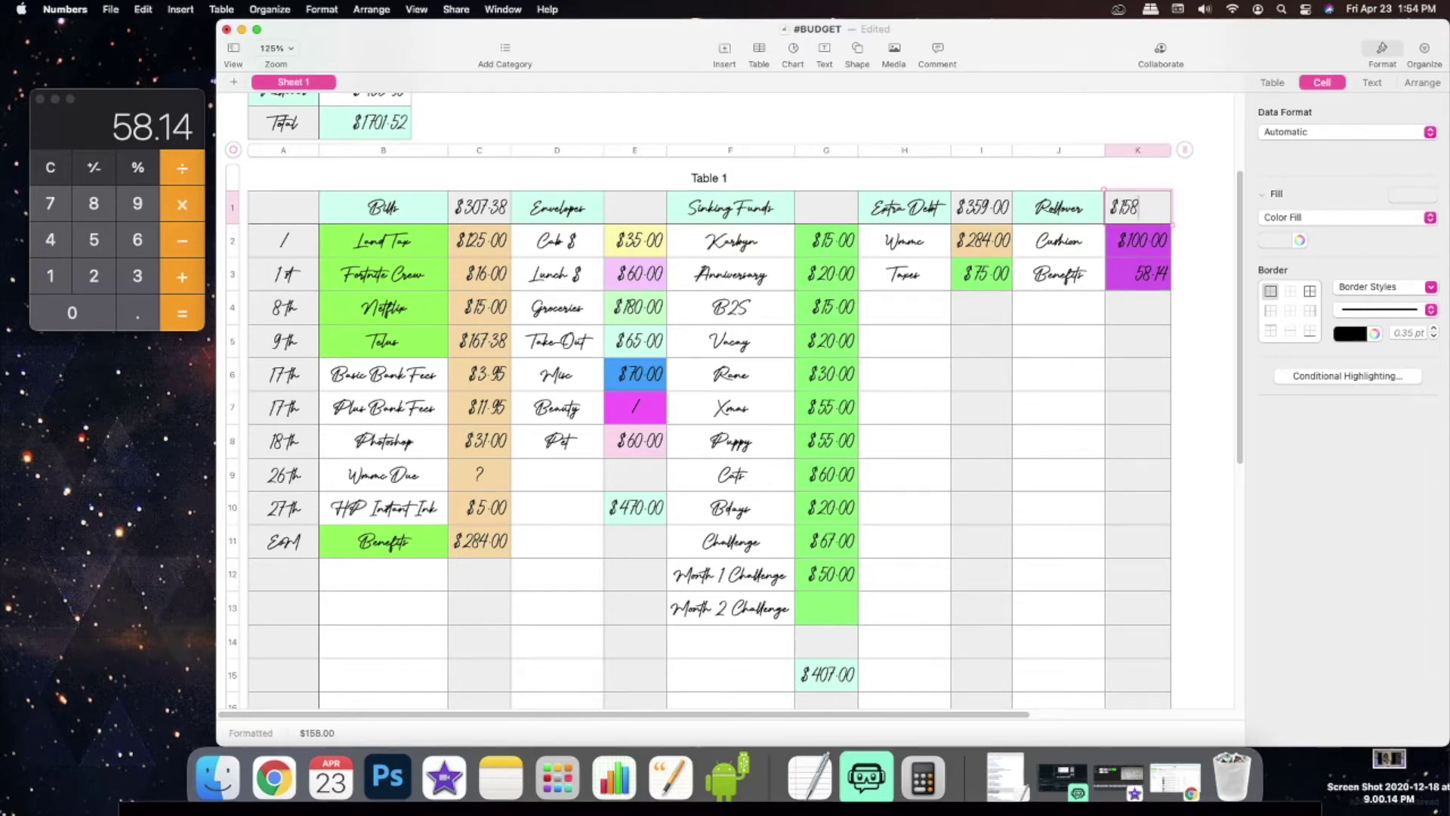
# Step: Set the header totals in row 1 to $407 for Sinking Funds and $470 for Envelopes
pyautogui.click(818, 208)
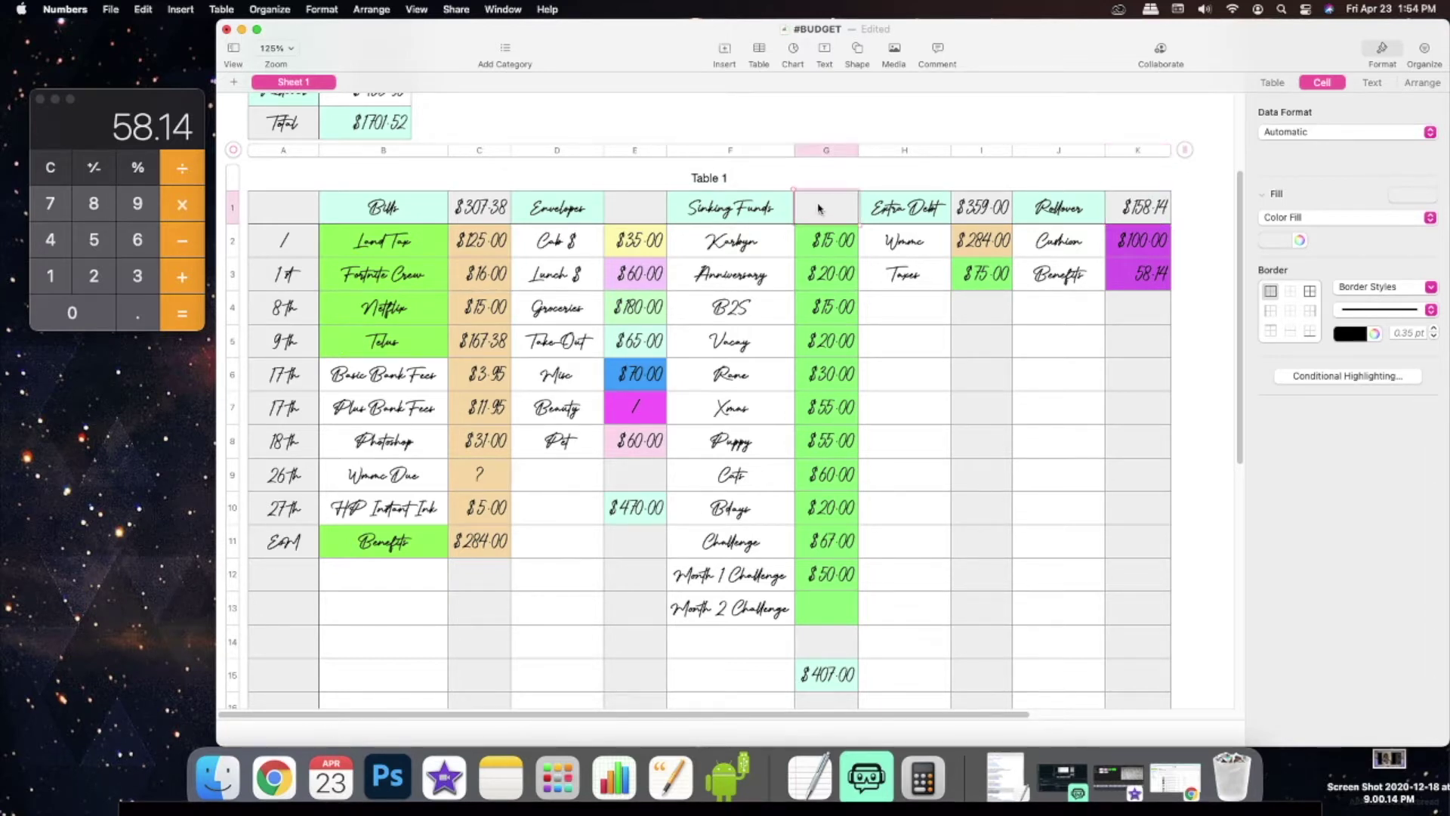
pyautogui.write('$407')
pyautogui.click(615, 203)
pyautogui.write('$470')
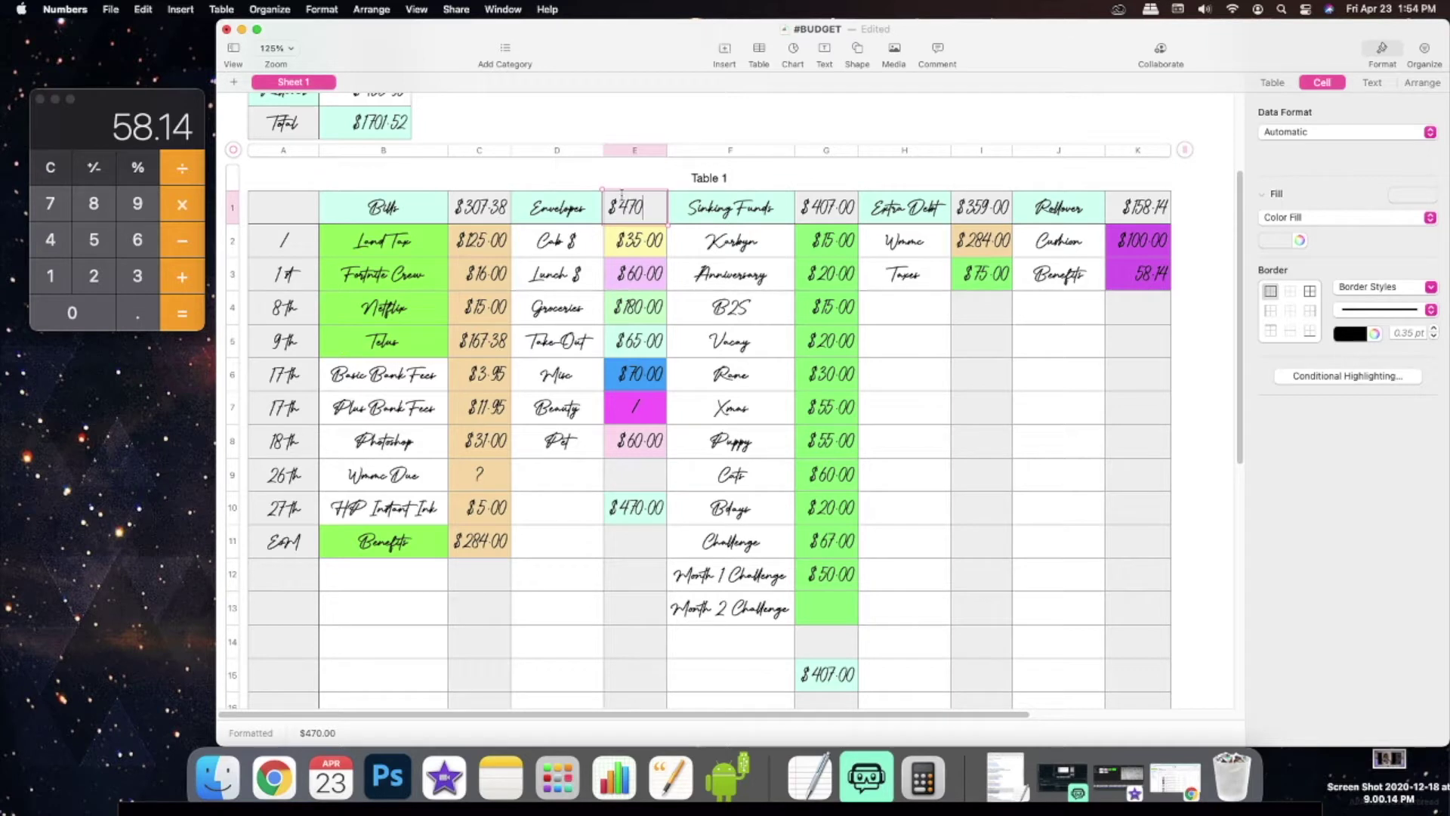
# Step: Clear the temporary envelopes total in cell E10 and the temporary sinking funds total in cell G15
pyautogui.click(645, 517)
pyautogui.press('BackSpace')
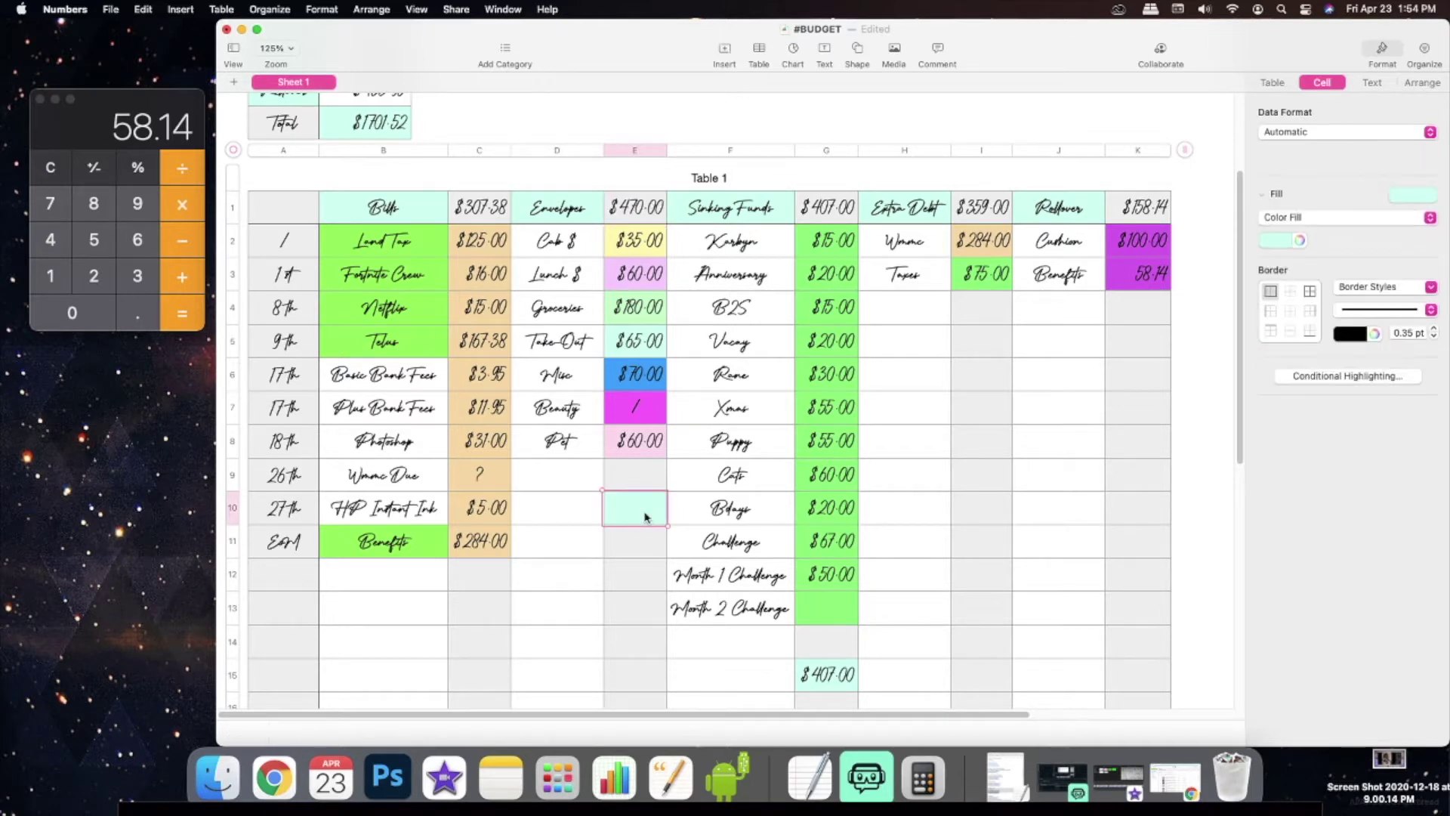
pyautogui.click(826, 673)
pyautogui.press('BackSpace')
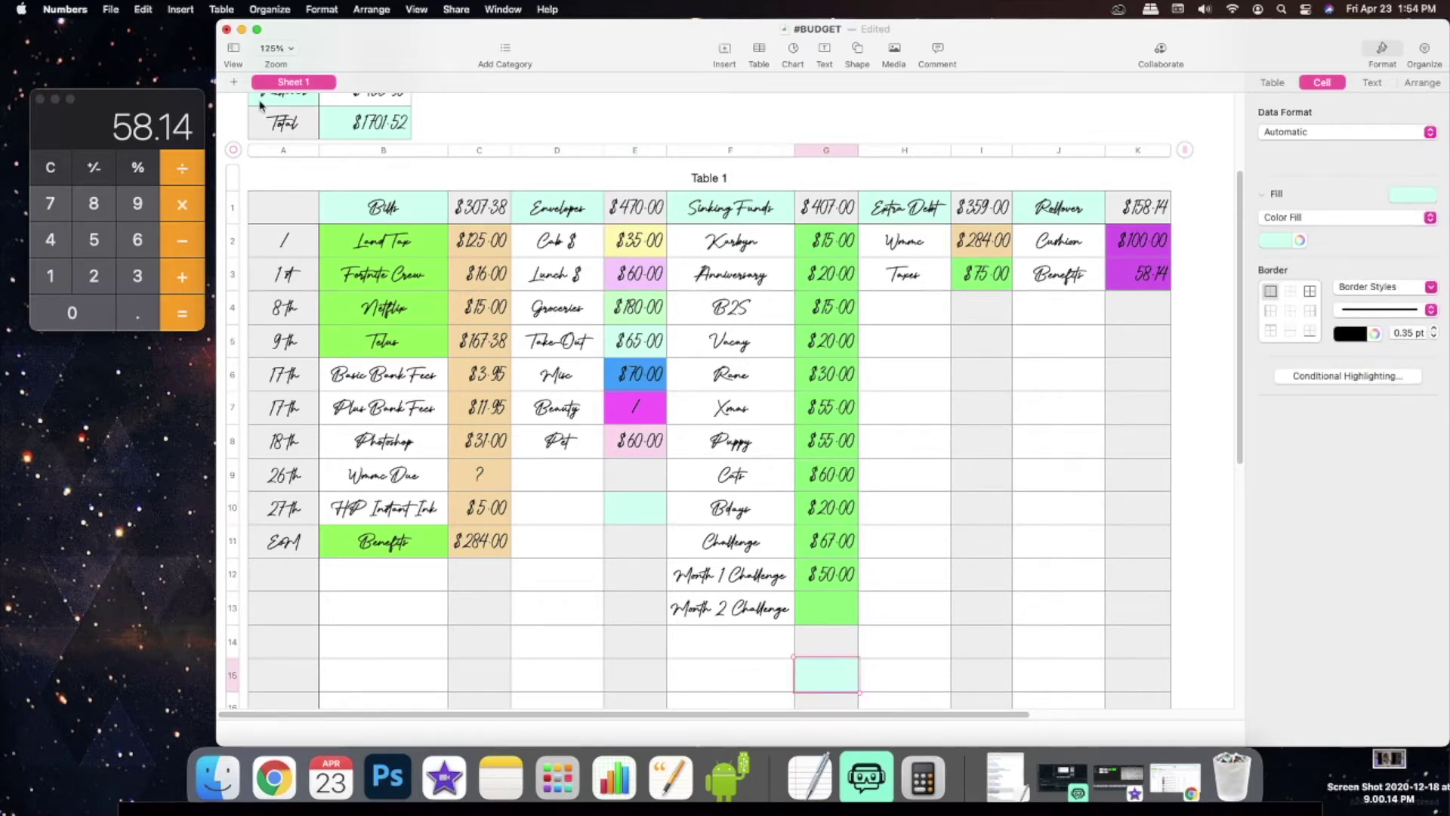
# Step: Switch to Calculator, clear it, and add the category totals 158.14, 359, 407, 470 and 307.38 to check the budget
pyautogui.click(143, 102)
pyautogui.click(62, 168)
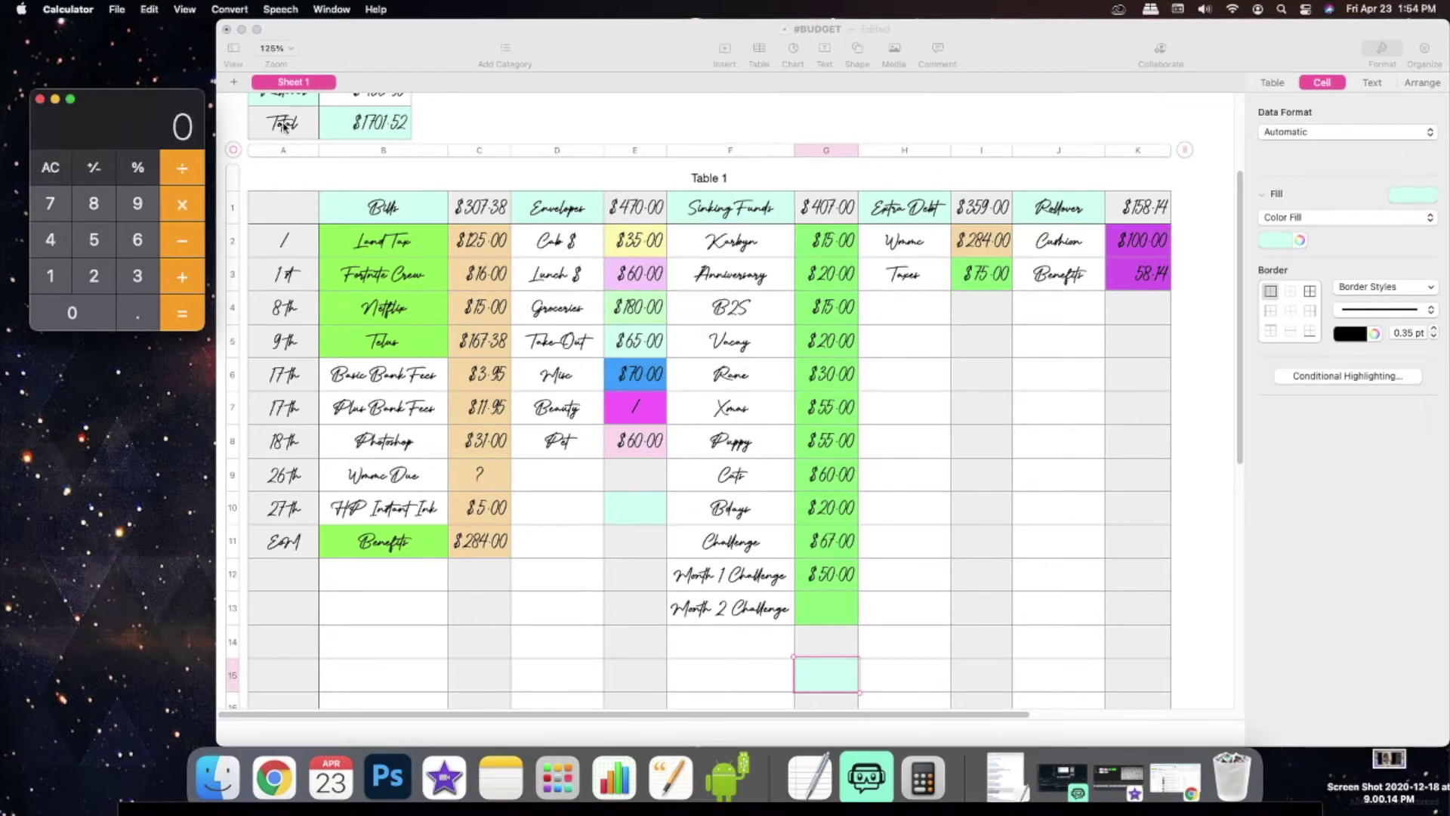
pyautogui.write('158.14')
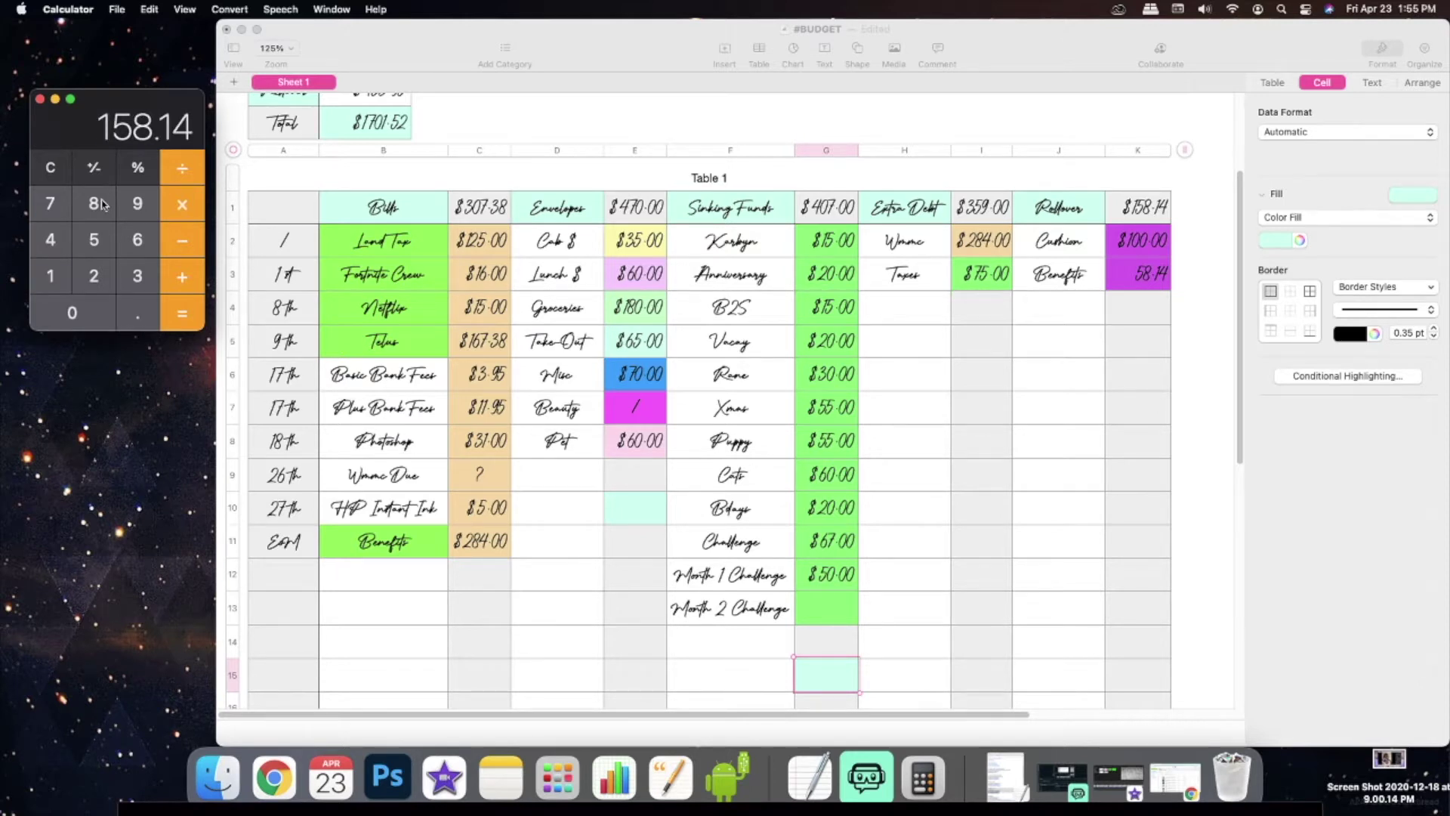
pyautogui.write('+359')
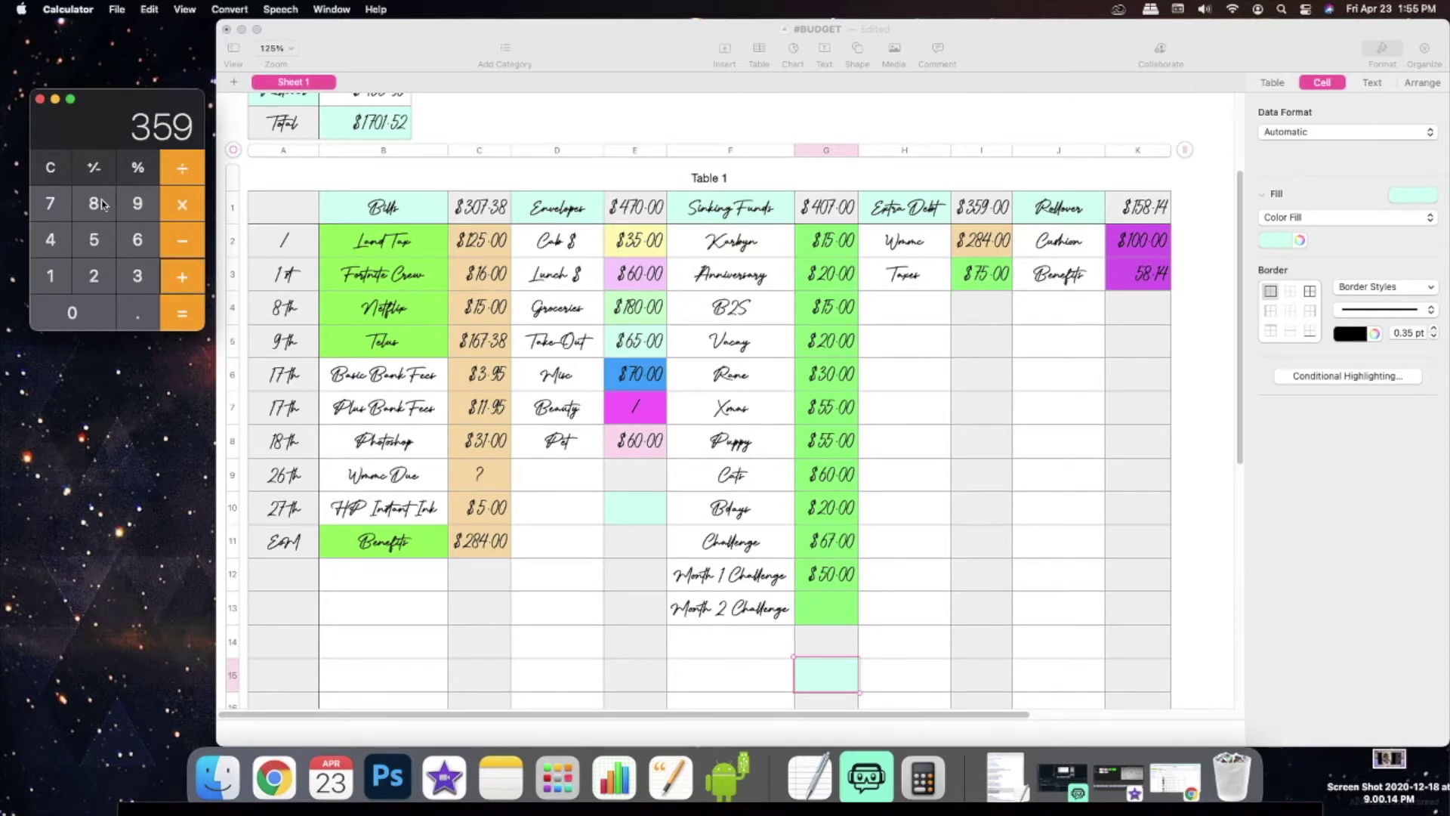
pyautogui.press('Return')
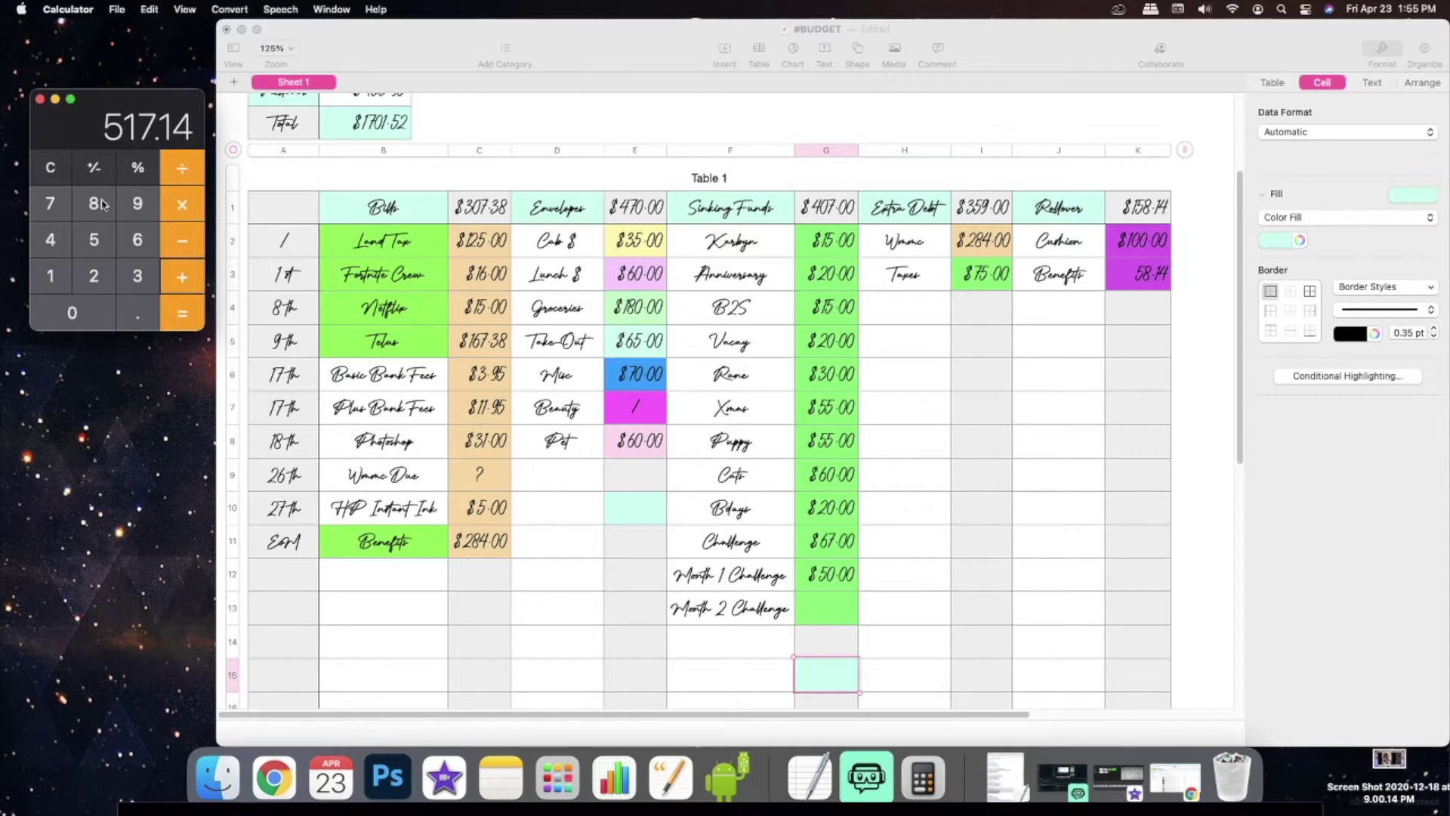
pyautogui.write('407')
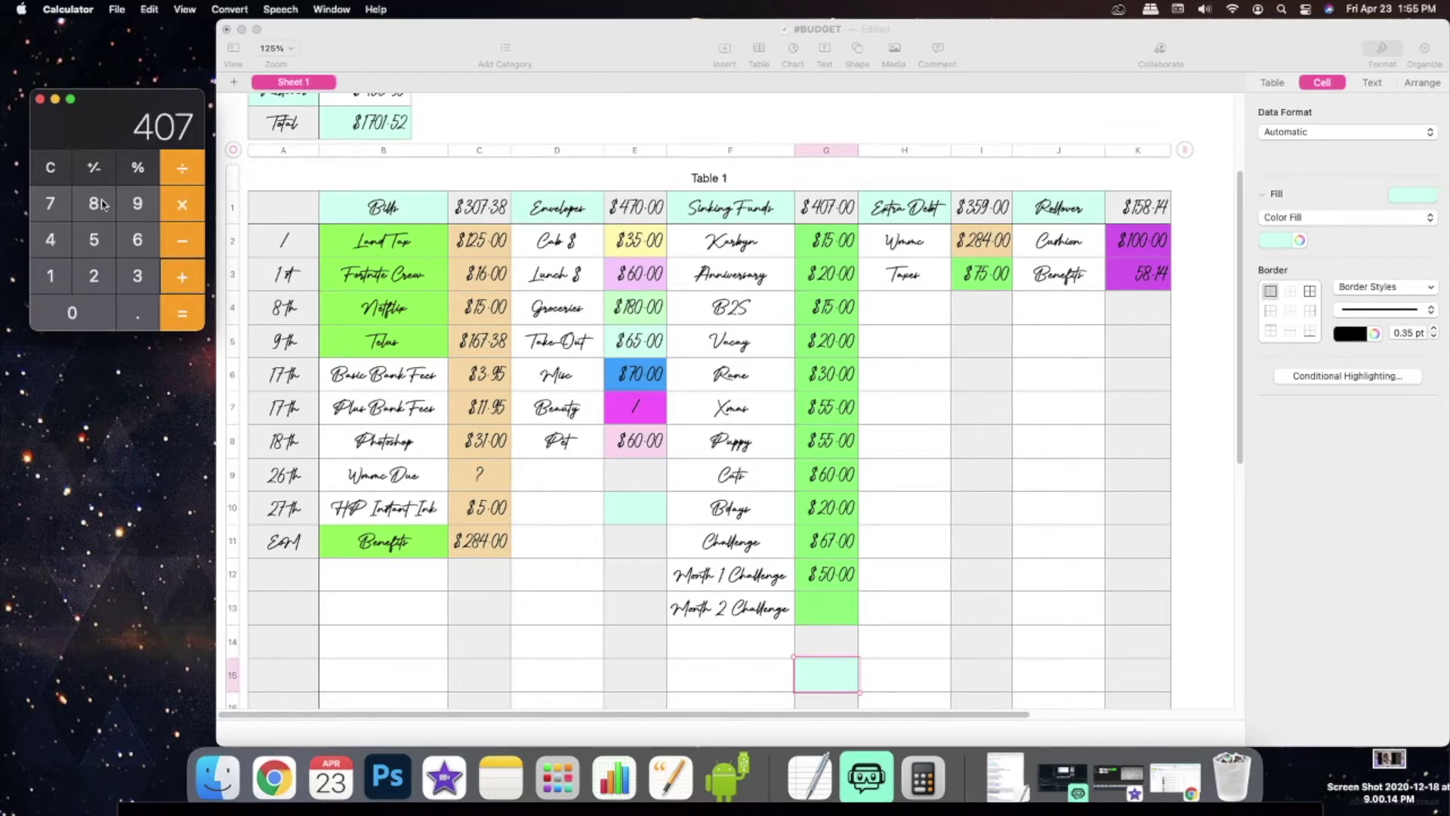
pyautogui.press('+')
pyautogui.write('470')
pyautogui.press('+')
pyautogui.write('30')
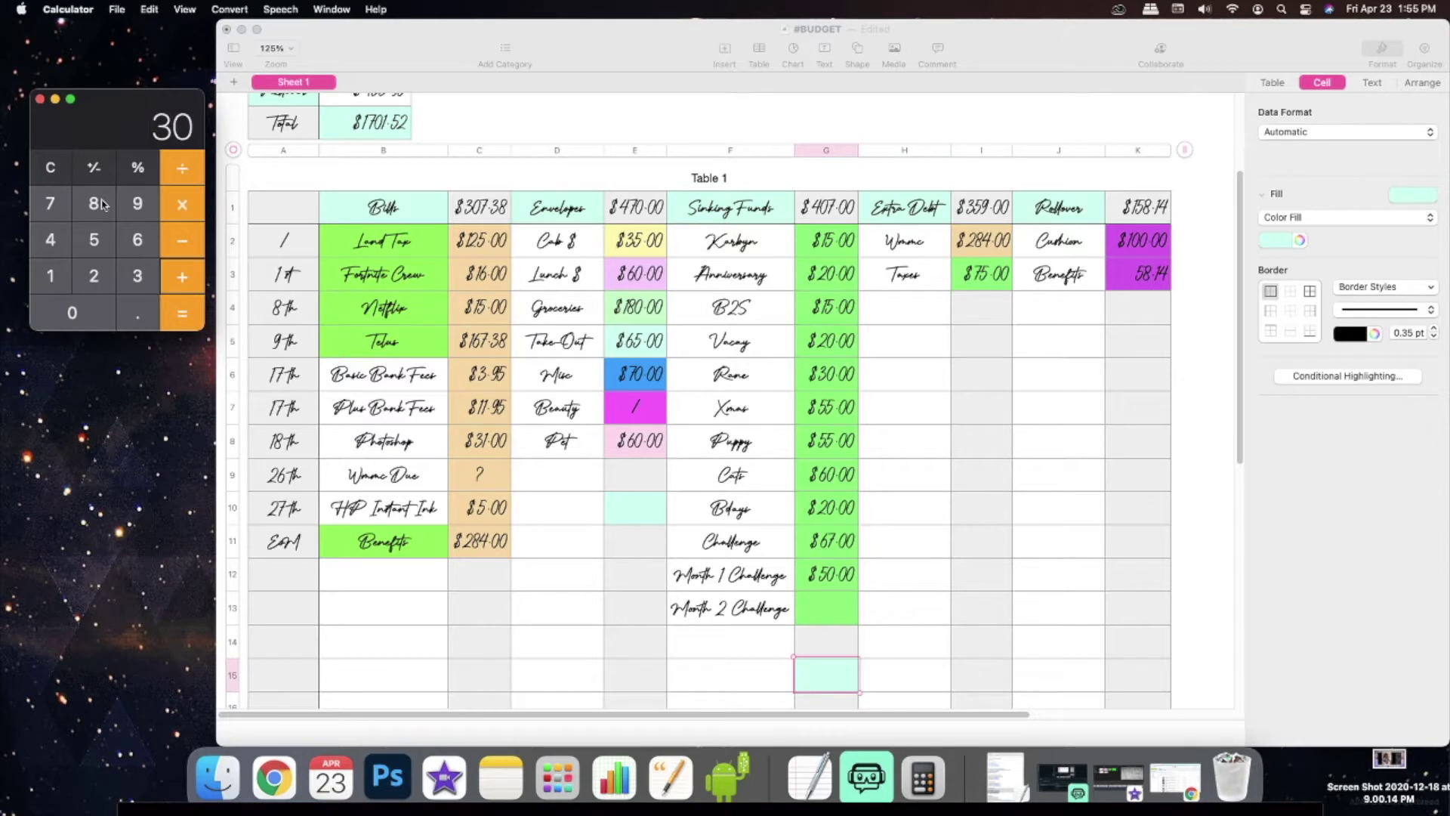
pyautogui.write('7.38')
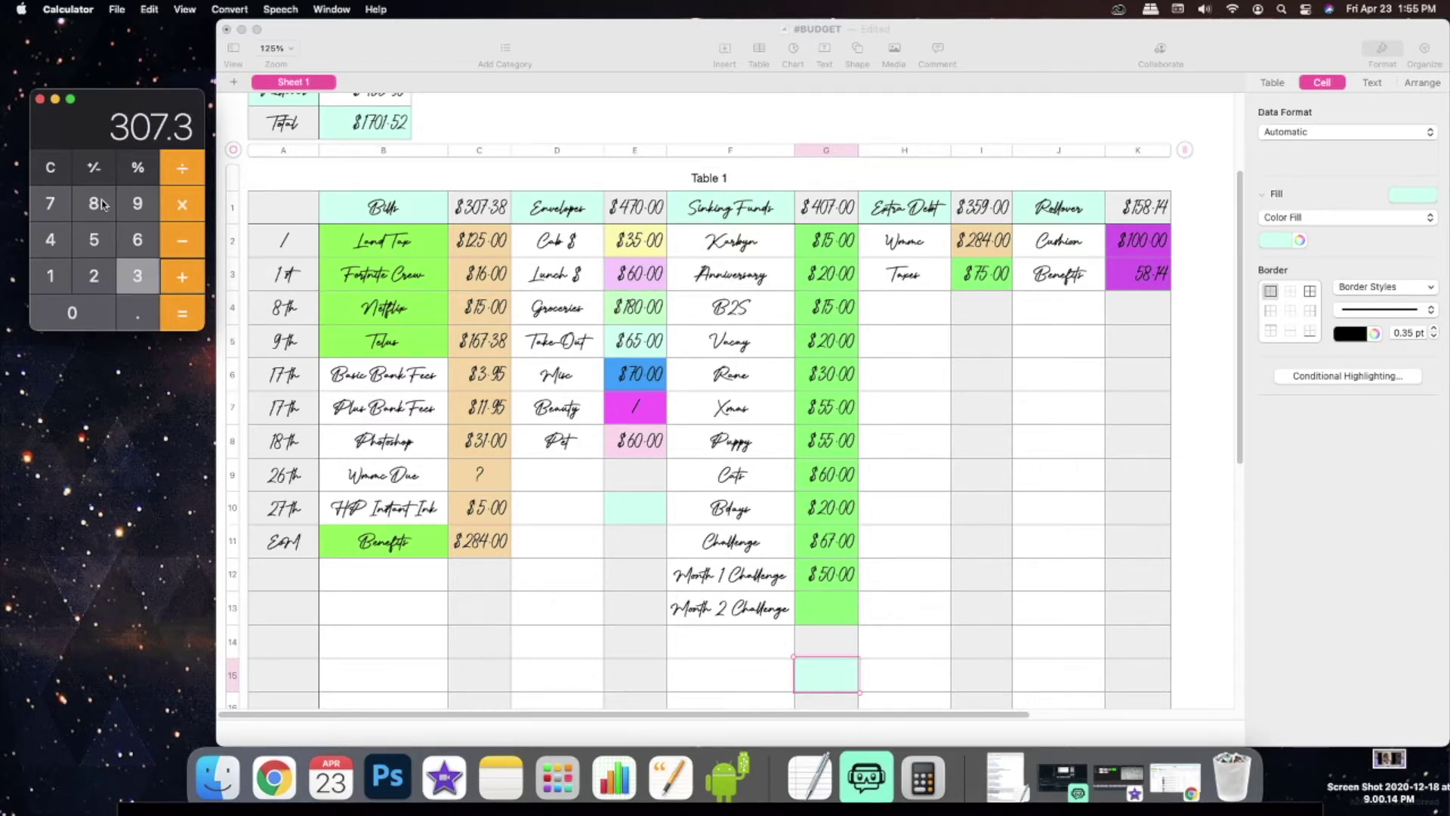
pyautogui.write('1701.52')
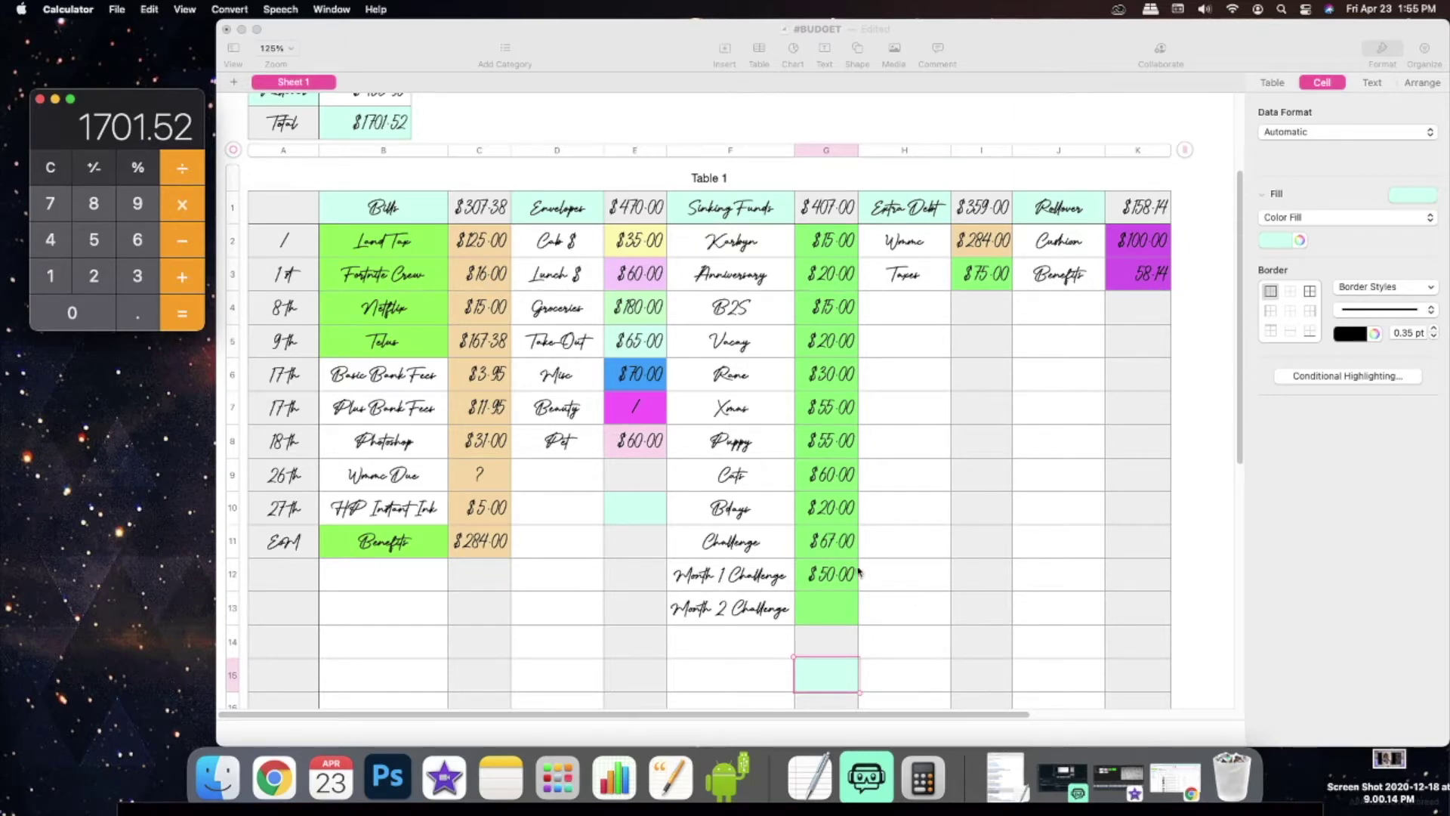
# Step: Bring the income table into view and start a subtraction from 1701.52 in Calculator
pyautogui.scroll(3, 686, 532)
pyautogui.scroll(-3, 683, 531)
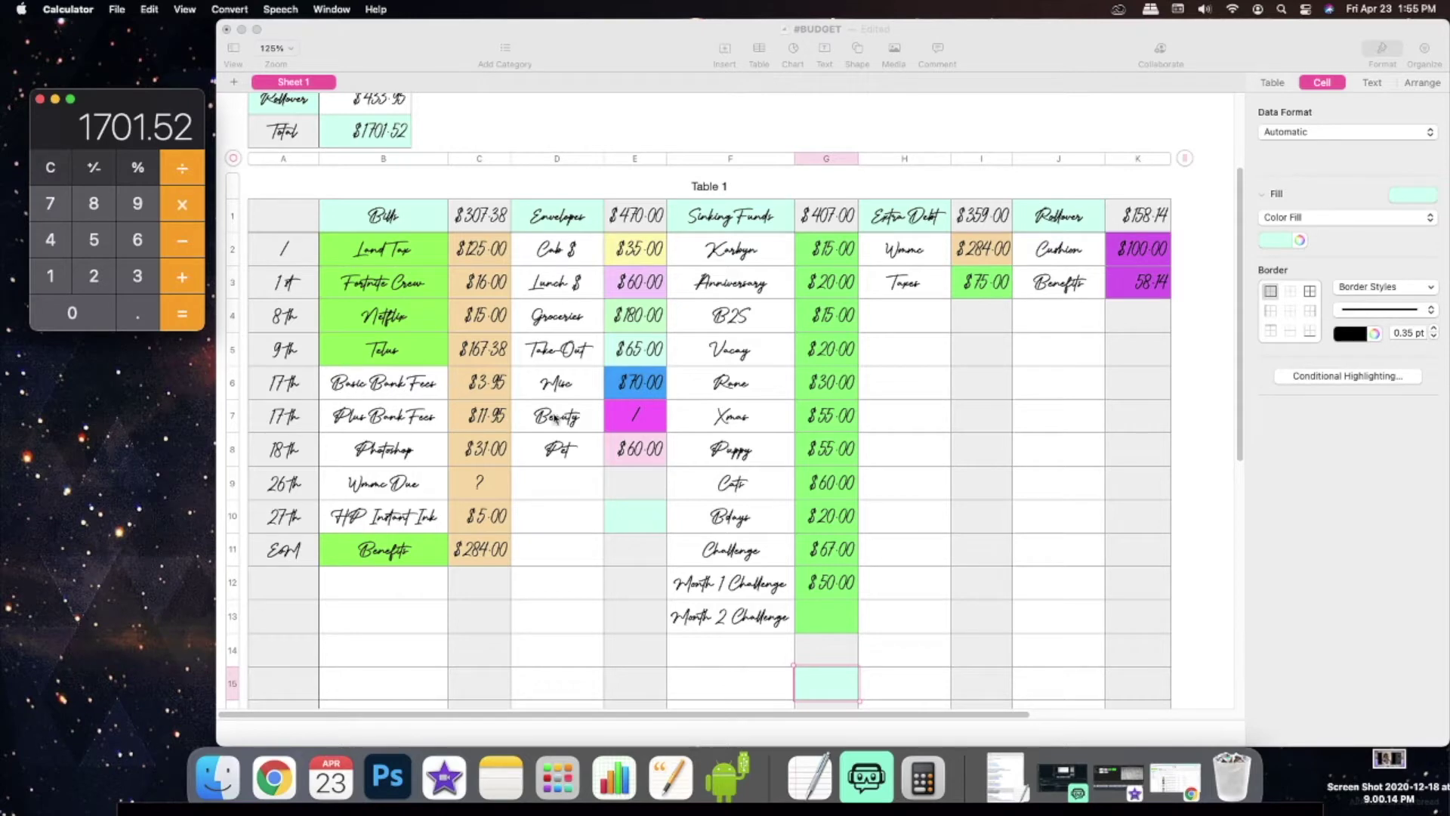
pyautogui.scroll(3, 642, 401)
pyautogui.scroll(3, 643, 401)
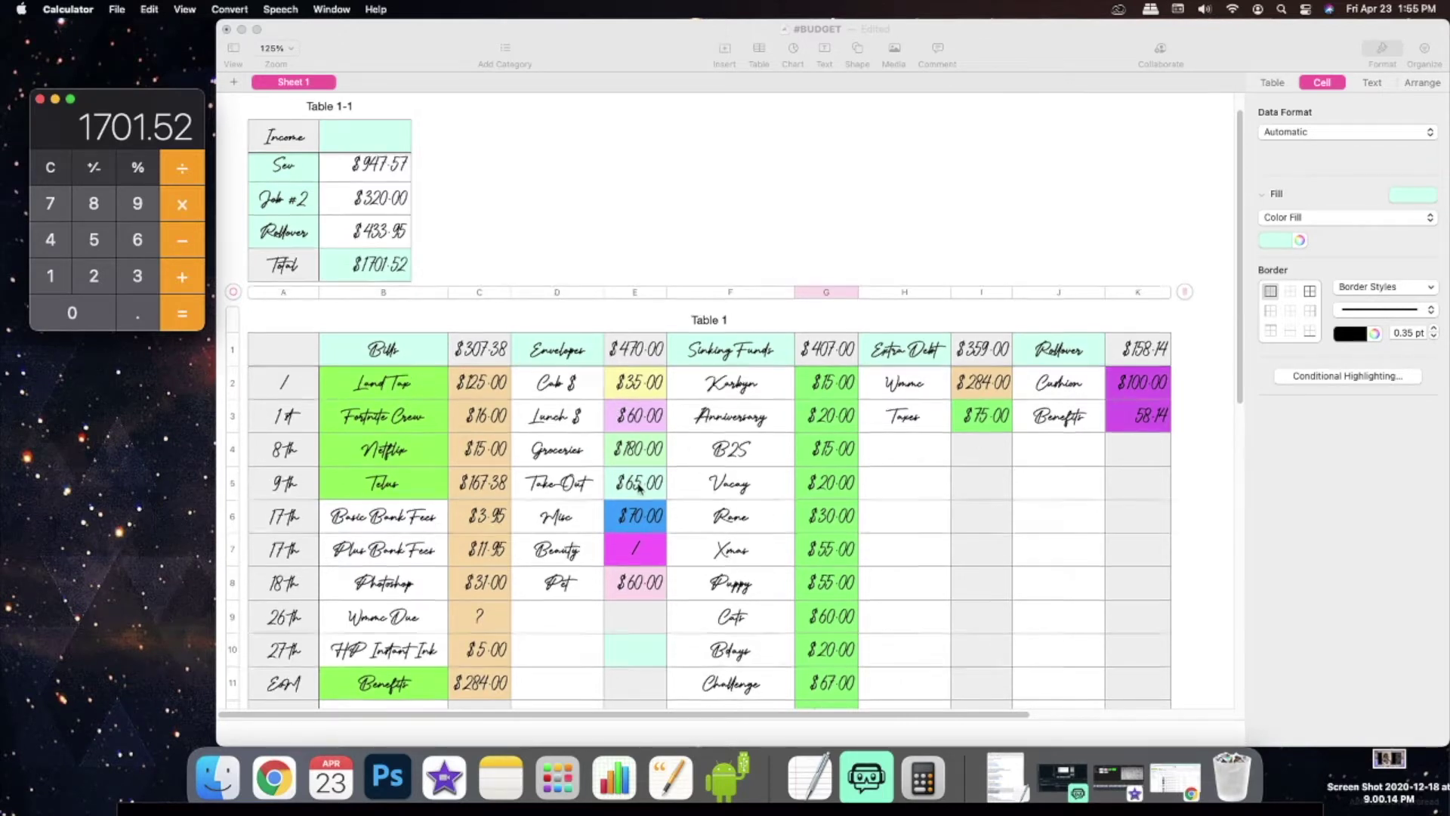
pyautogui.scroll(-1, 638, 489)
pyautogui.press('-')
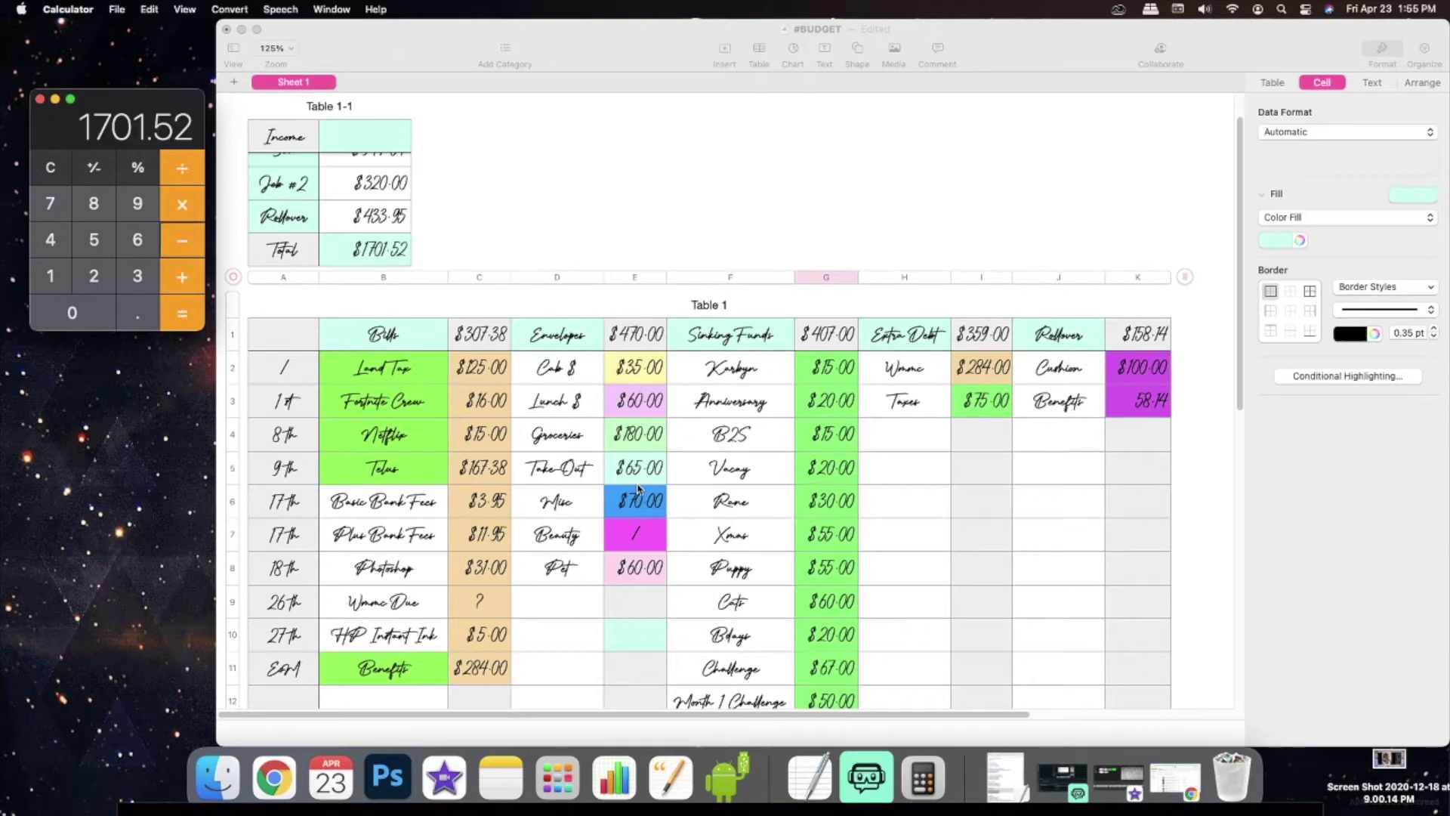